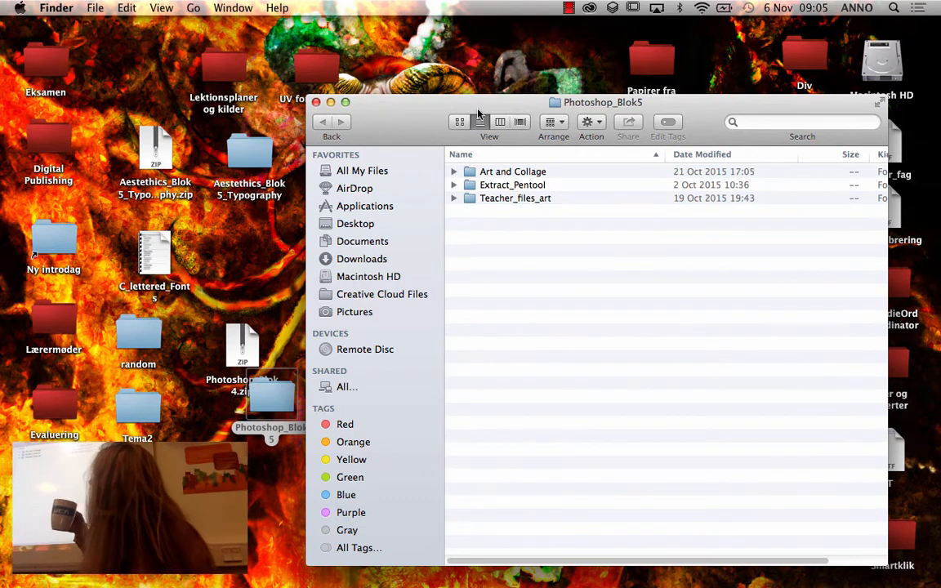
- View the contents of the Extract_Pentool folder, go back to its parent and open the Art and Collage folder
{"action": "double_click", "coordinate": [482, 185]}
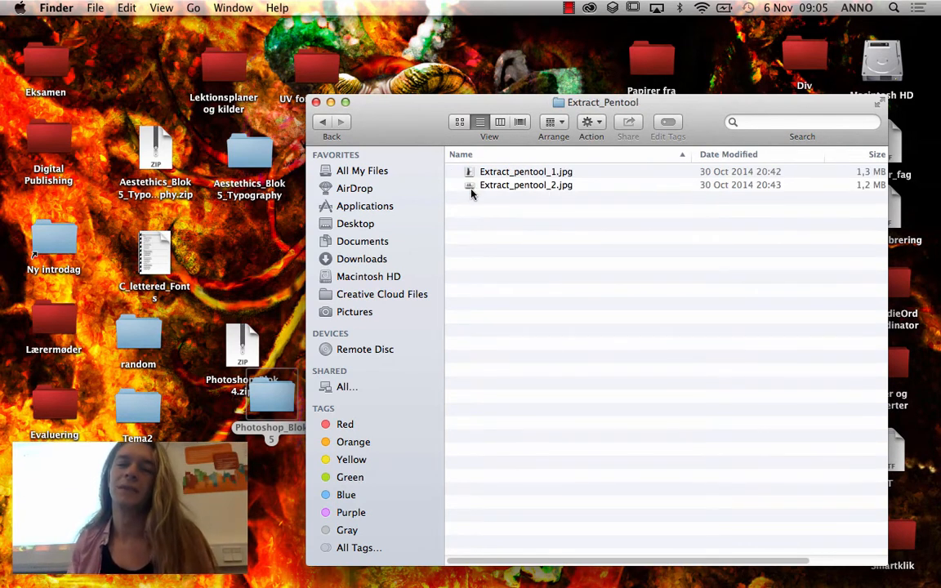
{"action": "left_click", "coordinate": [323, 122]}
{"action": "double_click", "coordinate": [508, 171]}
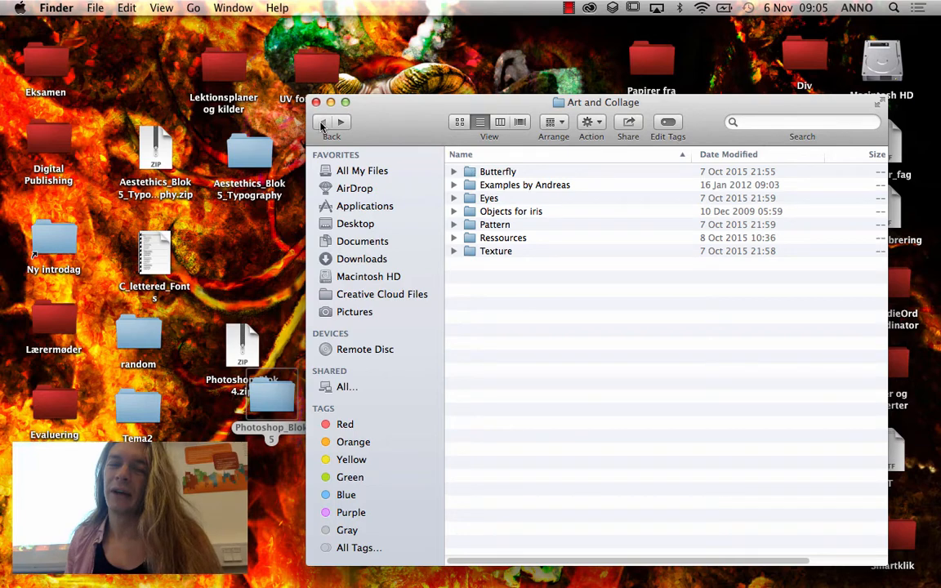
- Move the Art and Collage window aside, look into Teacher_files_art in the desktop's Photoshop_Blok5 folder, and close that second window
{"action": "left_click_drag", "start_coordinate": [376, 128], "coordinate": [539, 172]}
{"action": "left_click", "coordinate": [395, 372]}
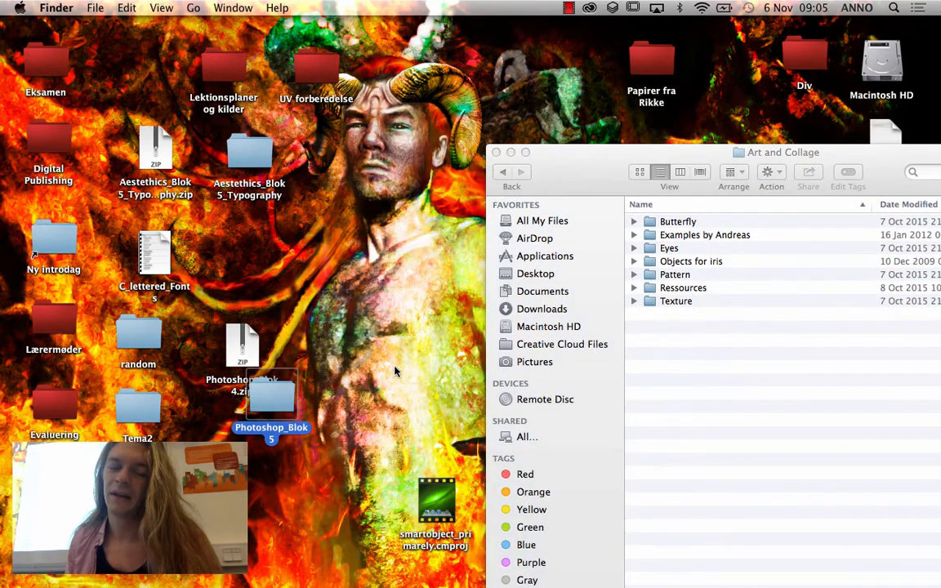
{"action": "double_click", "coordinate": [281, 399]}
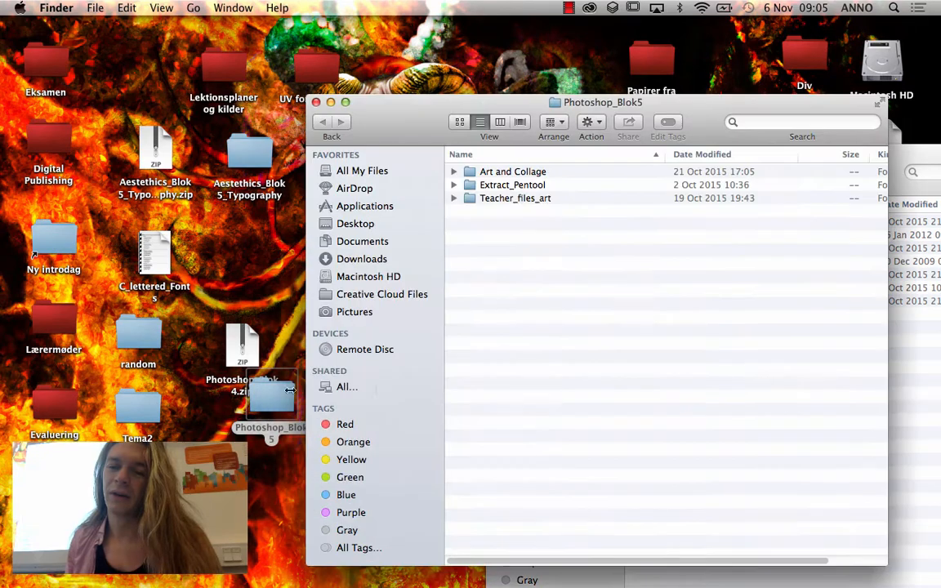
{"action": "double_click", "coordinate": [492, 201]}
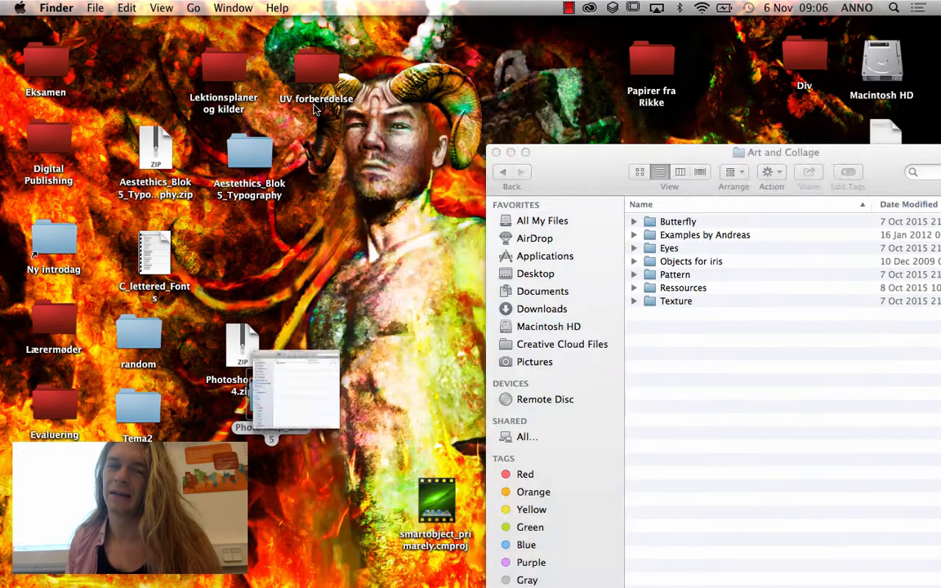
{"action": "left_click", "coordinate": [316, 102]}
- Preview the images in the Butterfly subfolder, butterfly01.jpg to butterfly05.jpg, and return to the Art and Collage folder
{"action": "left_click_drag", "start_coordinate": [603, 158], "coordinate": [371, 89]}
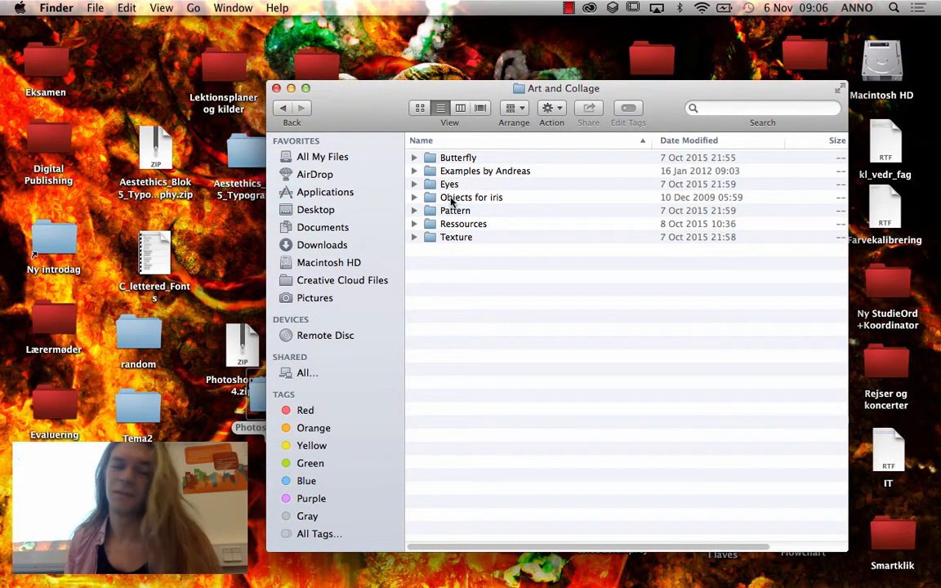
{"action": "left_click_drag", "start_coordinate": [406, 92], "coordinate": [440, 108]}
{"action": "double_click", "coordinate": [493, 189]}
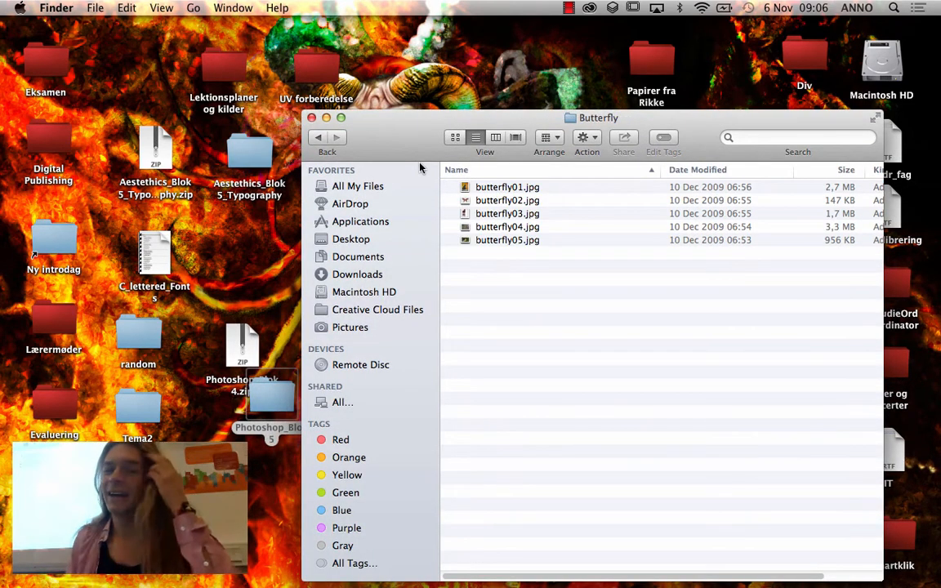
{"action": "left_click", "coordinate": [469, 187]}
{"action": "key", "text": "space"}
{"action": "key", "text": "Down"}
{"action": "key", "text": "Down"}
{"action": "key", "text": "Down"}
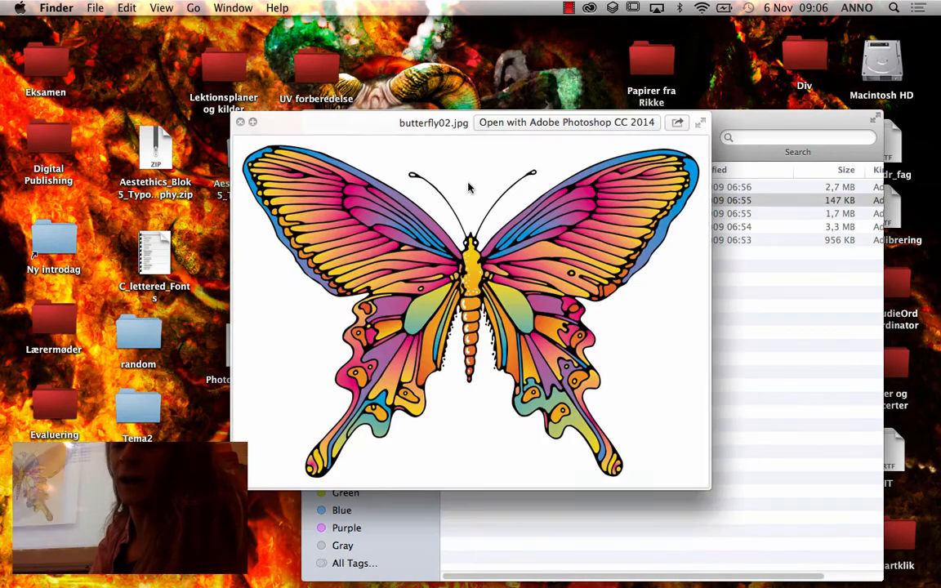
{"action": "key", "text": "Down"}
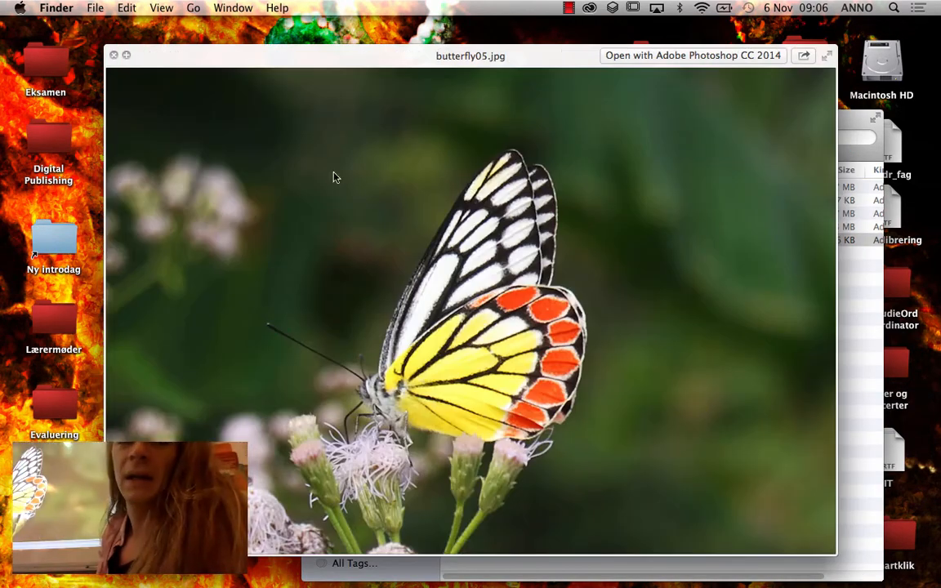
{"action": "left_click", "coordinate": [115, 55]}
{"action": "left_click", "coordinate": [318, 137]}
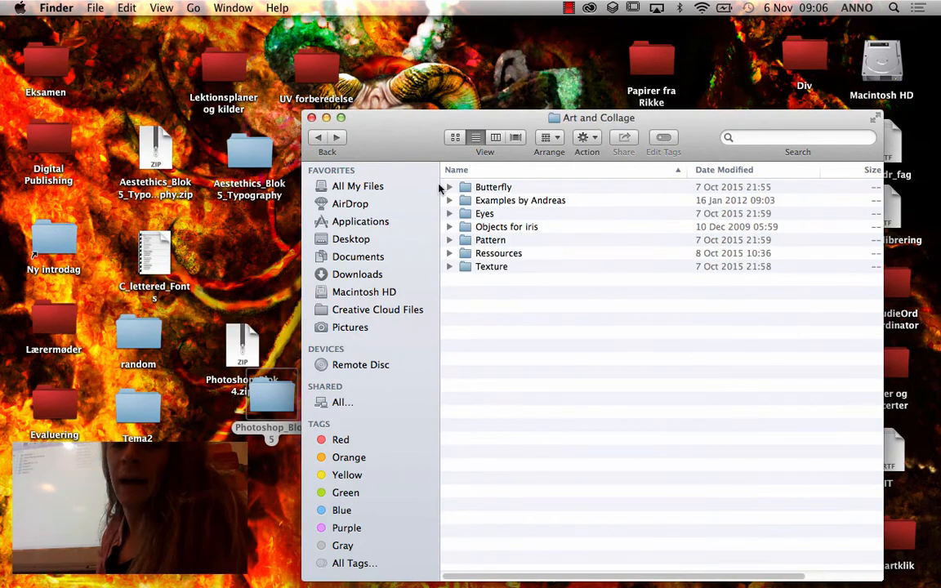
- Preview the images in the Eyes subfolder from eye1.jpg to eye11.jpg and return to the Art and Collage folder
{"action": "double_click", "coordinate": [492, 214]}
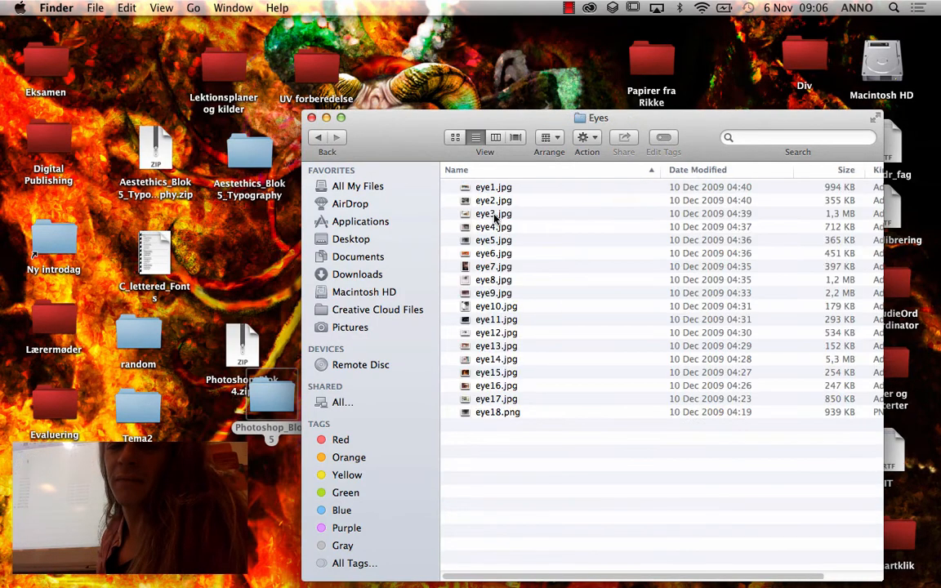
{"action": "left_click", "coordinate": [495, 189]}
{"action": "key", "text": "space"}
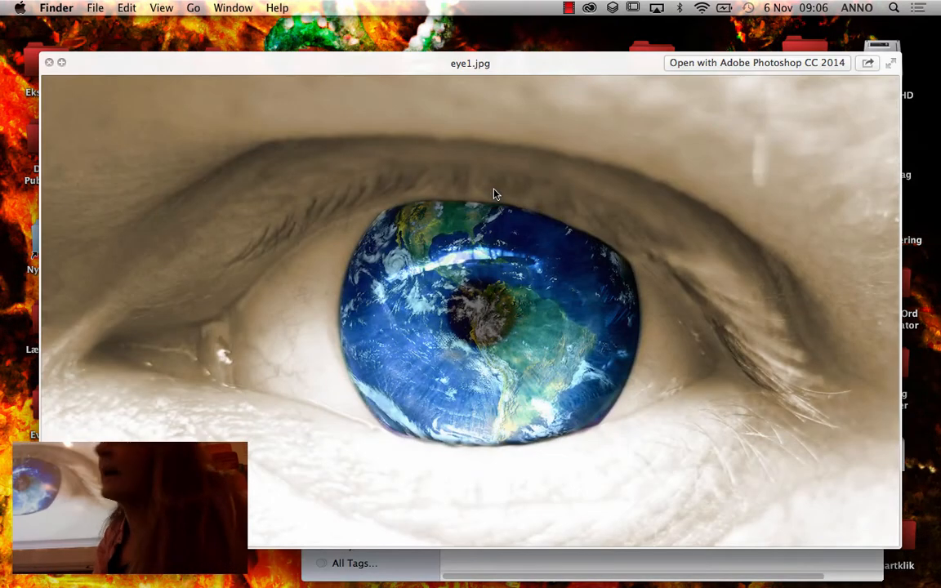
{"action": "key", "text": "Down"}
{"action": "key", "text": "Down"}
{"action": "key", "text": "Down"}
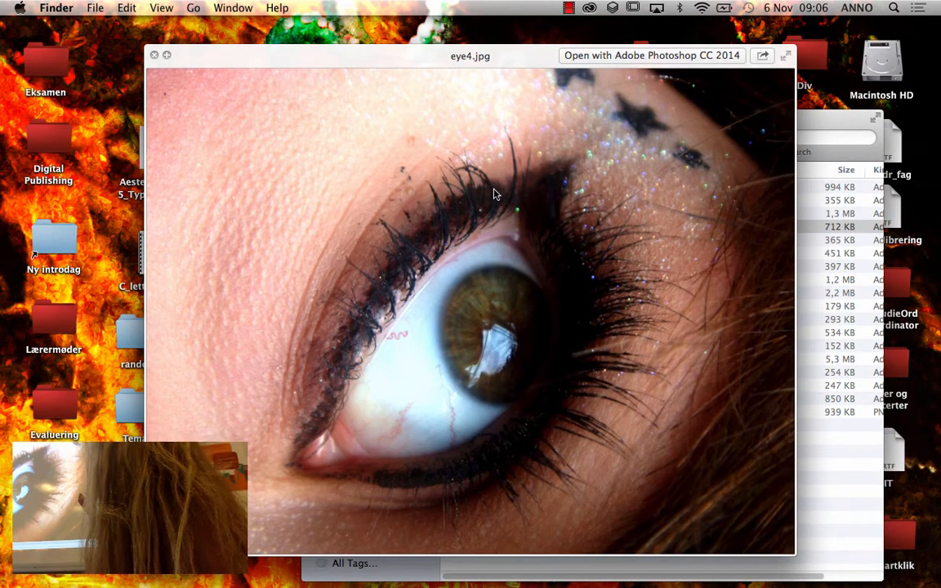
{"action": "key", "text": "Down"}
{"action": "key", "text": "Down"}
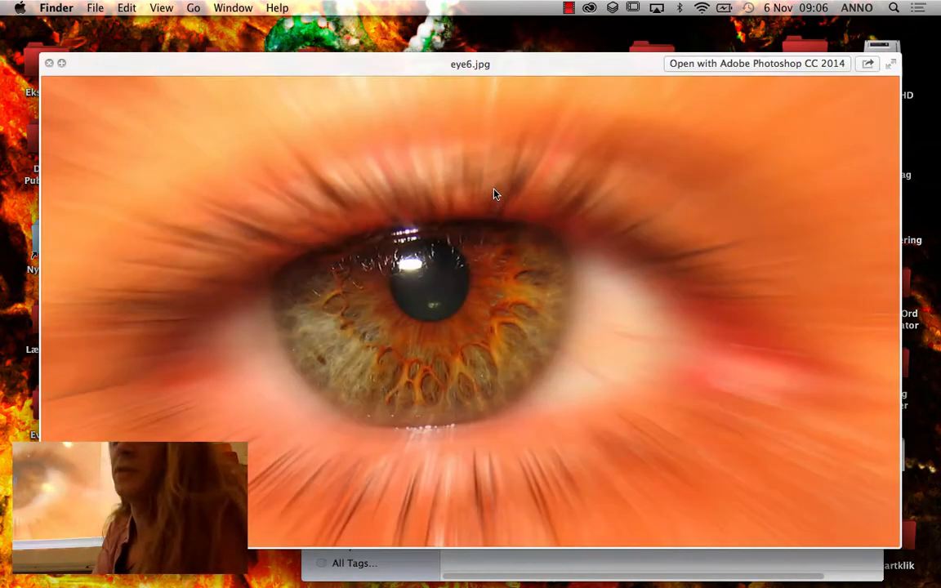
{"action": "key", "text": "Down"}
{"action": "key", "text": "Down"}
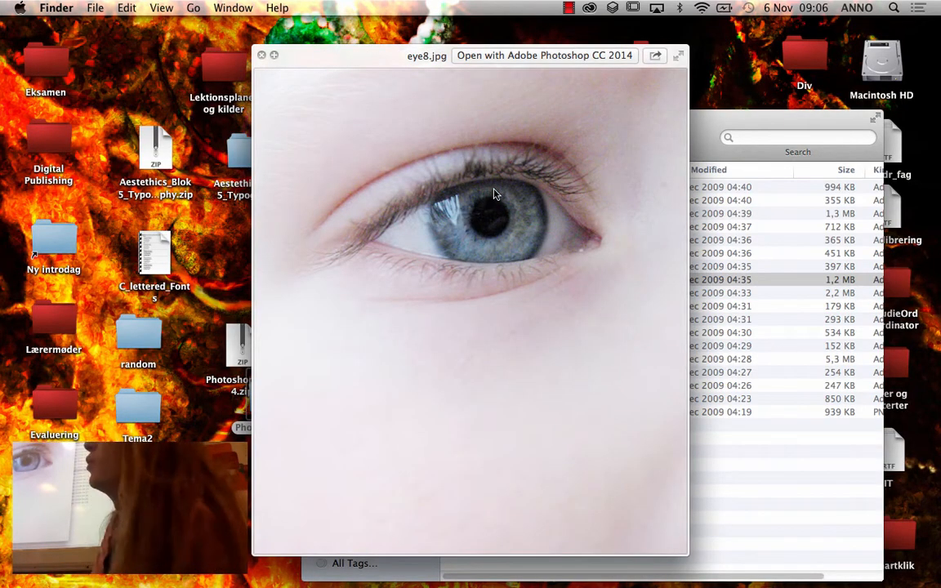
{"action": "key", "text": "Down"}
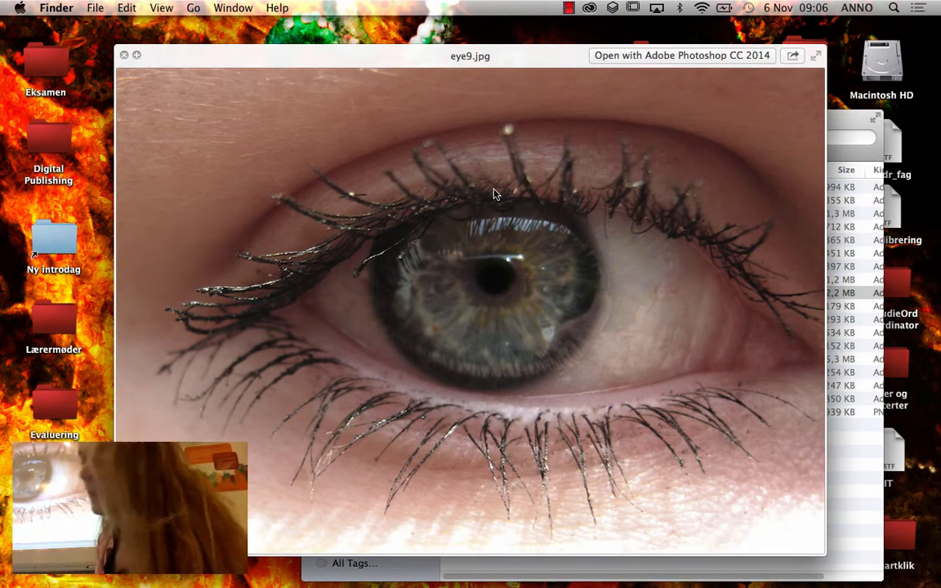
{"action": "key", "text": "Down"}
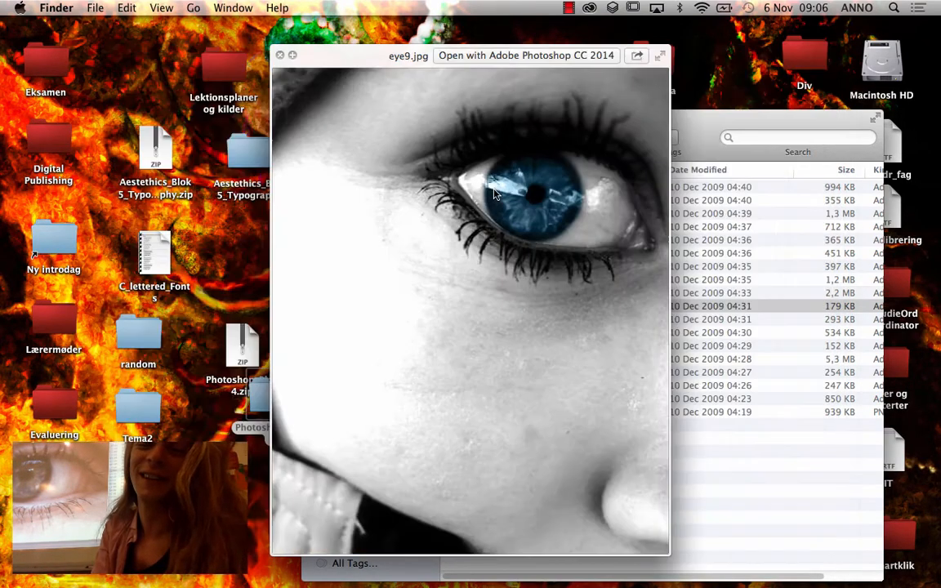
{"action": "key", "text": "Down"}
{"action": "key", "text": "space"}
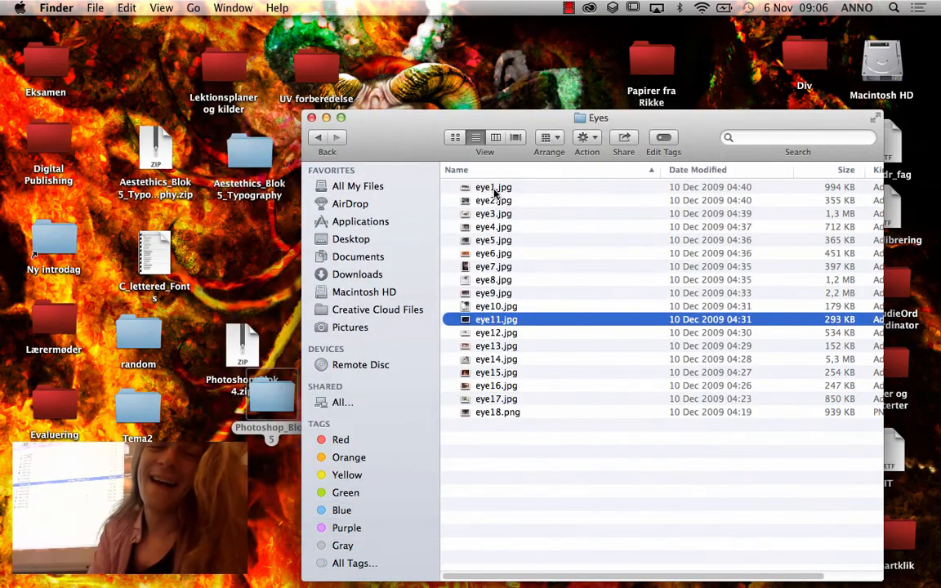
{"action": "left_click", "coordinate": [319, 138]}
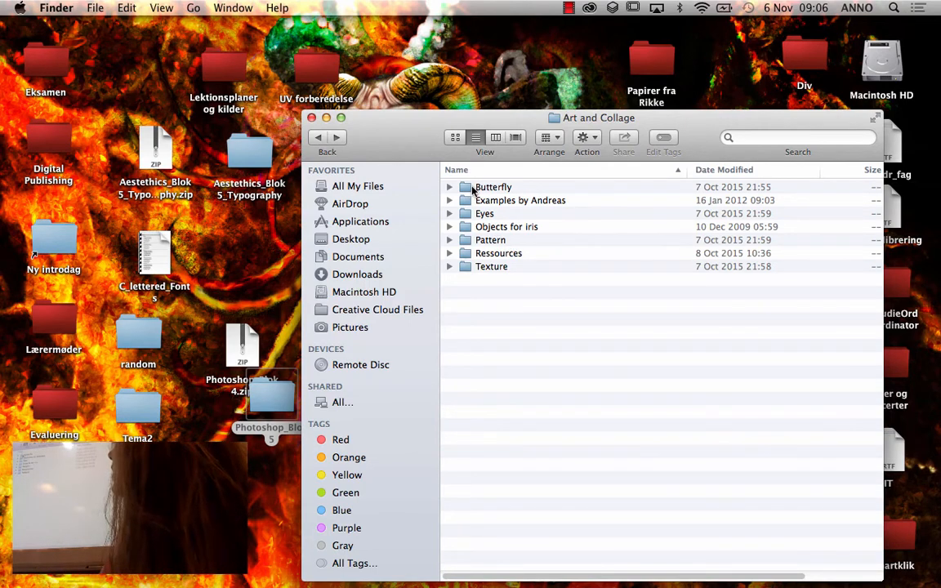
- Open the Ressources subfolder and view a quick preview of e.psd
{"action": "left_click_drag", "start_coordinate": [435, 141], "coordinate": [517, 113]}
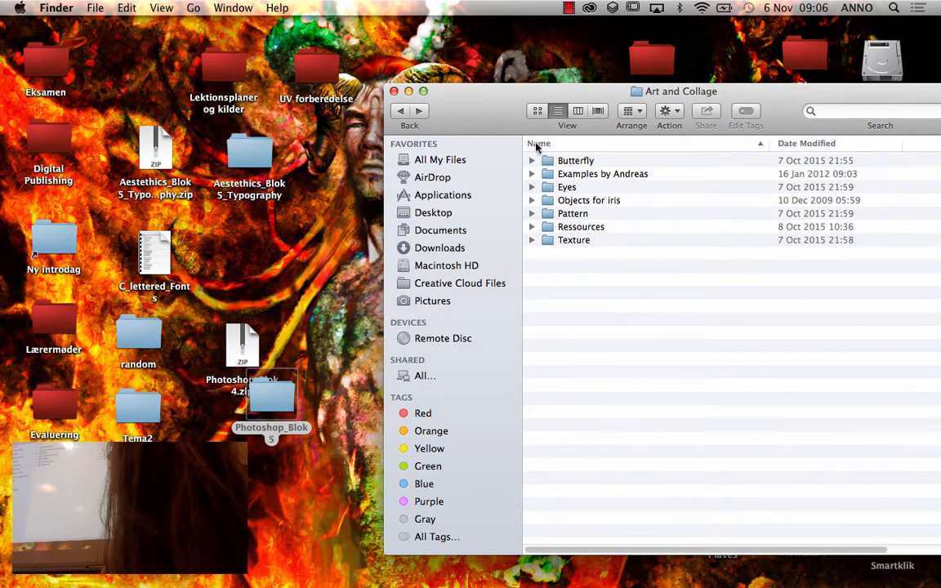
{"action": "left_click", "coordinate": [575, 228]}
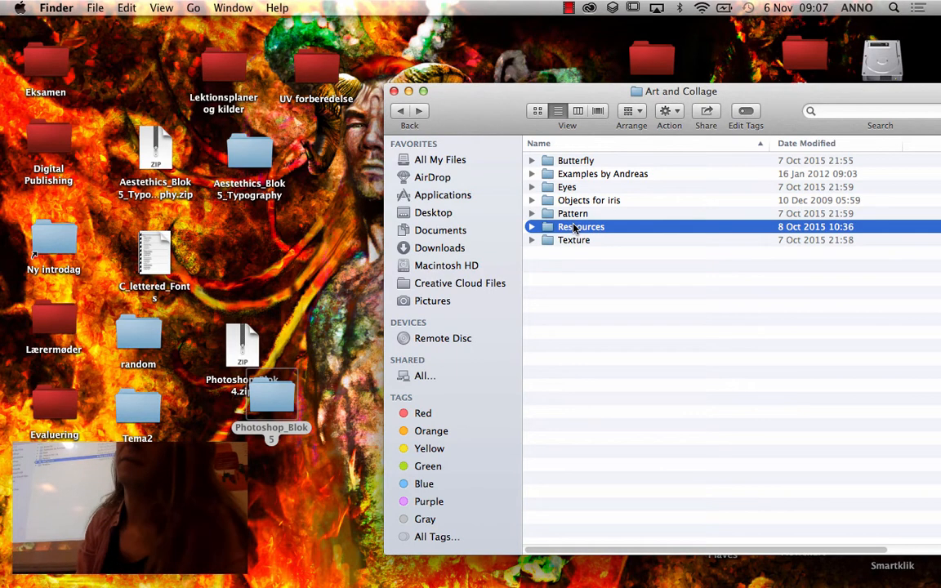
{"action": "double_click", "coordinate": [575, 228]}
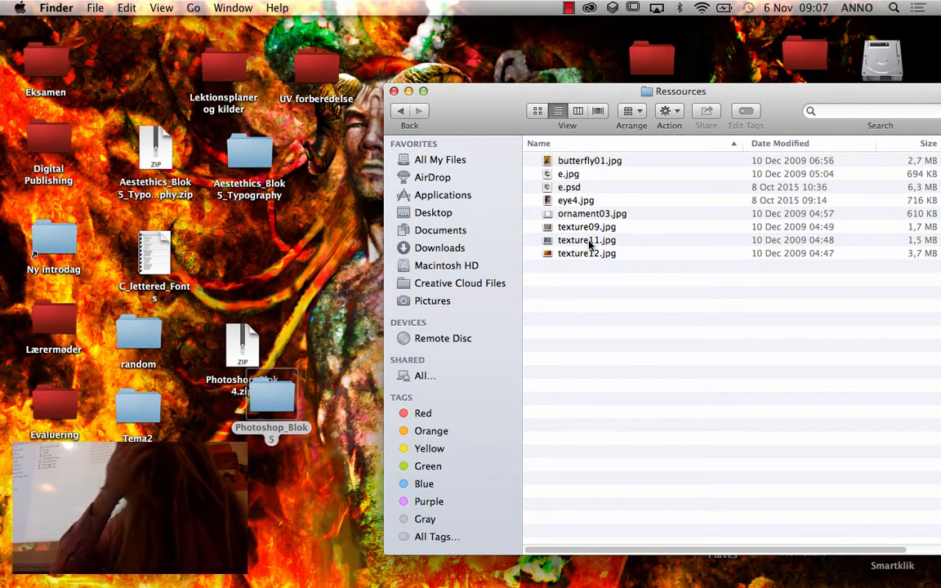
{"action": "left_click", "coordinate": [562, 188]}
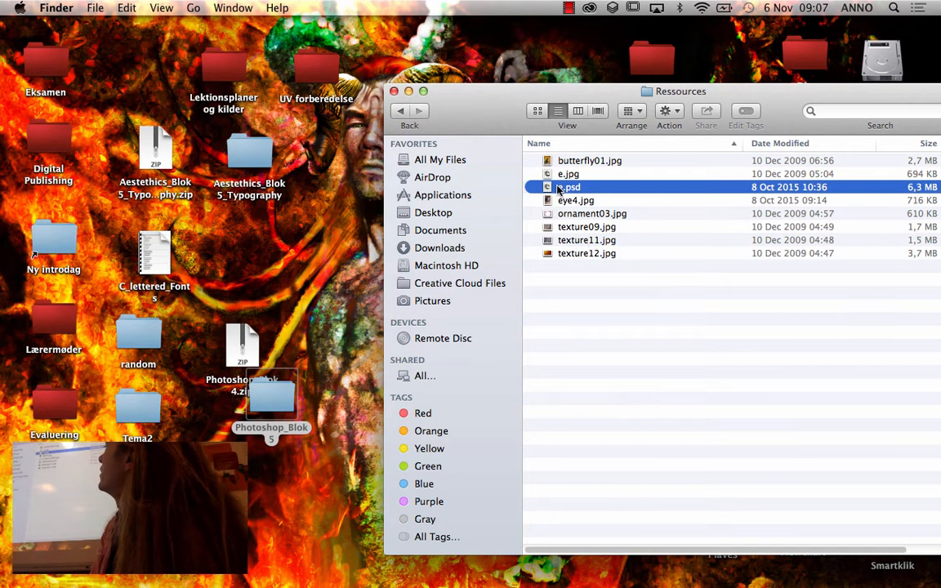
{"action": "key", "text": "space"}
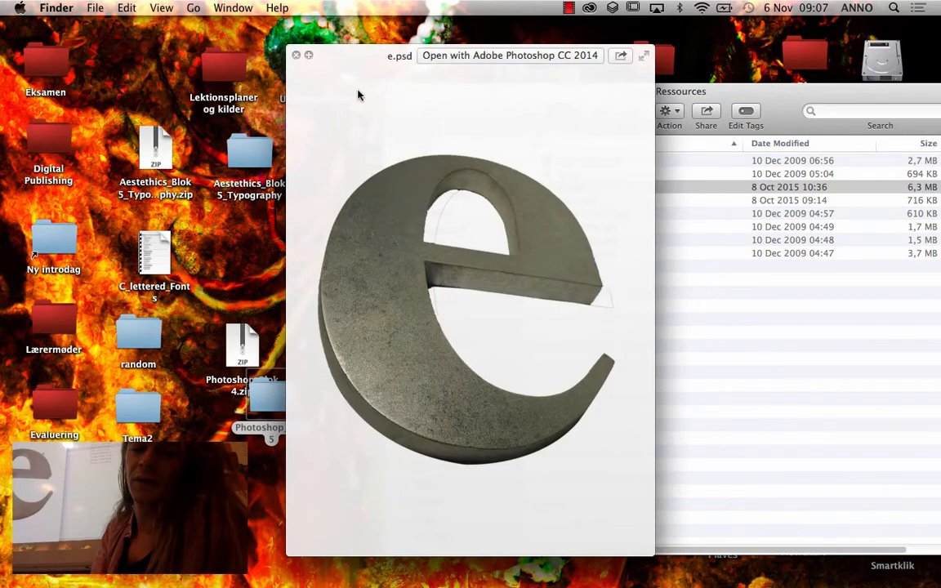
{"action": "left_click", "coordinate": [296, 56]}
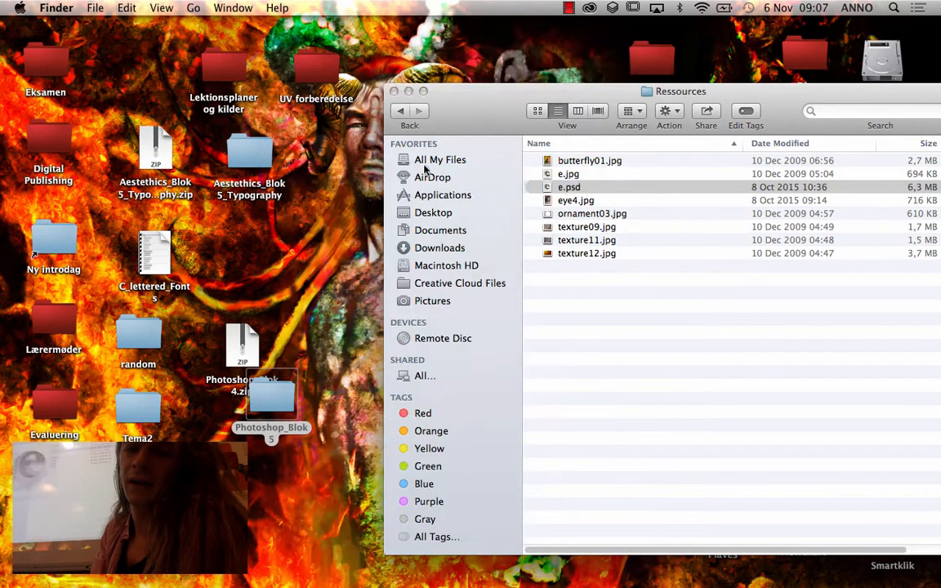
- Preview e.jpg and move the preview window clear of the file list
{"action": "left_click", "coordinate": [575, 175]}
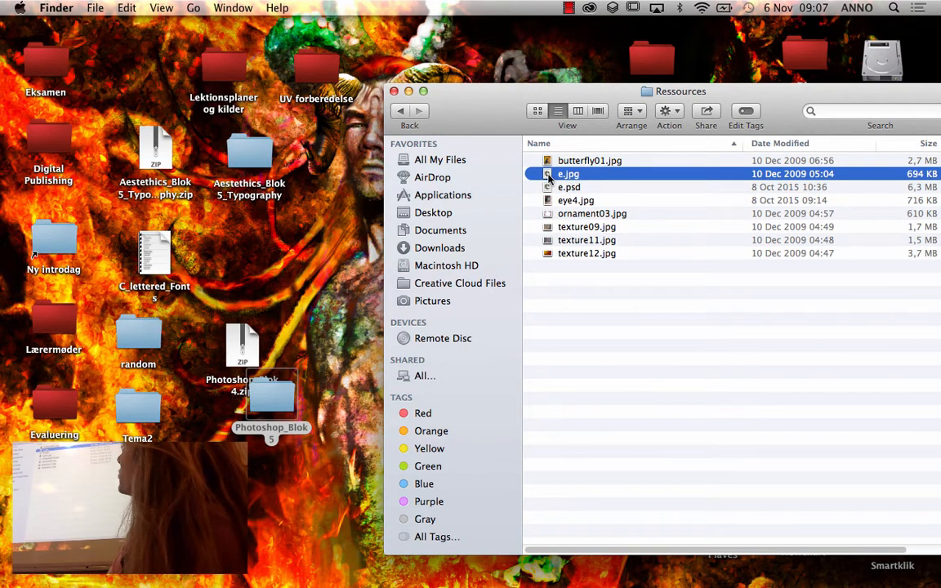
{"action": "key", "text": "space"}
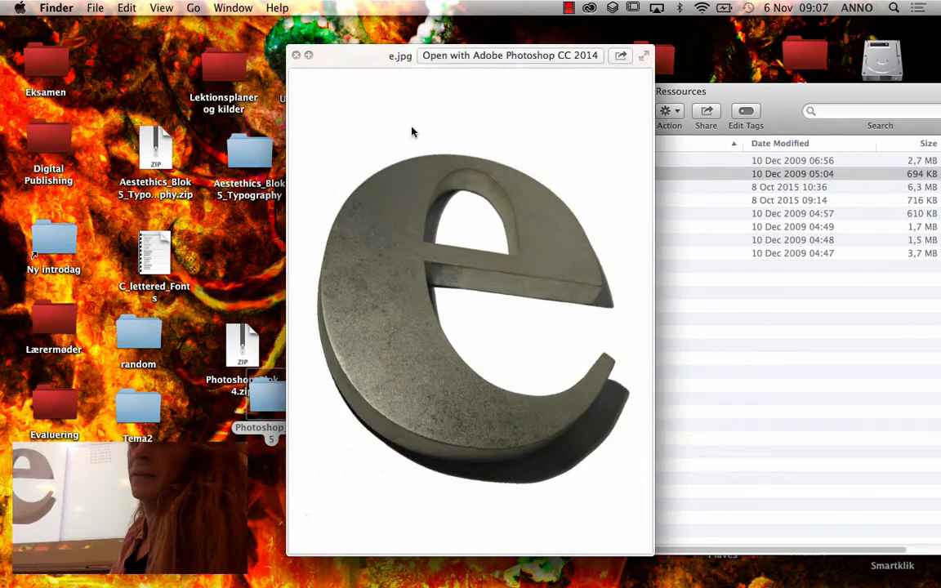
{"action": "left_click_drag", "start_coordinate": [353, 56], "coordinate": [242, 266]}
- Open e.psd in Photoshop to view the cut-out letter, close the document, and dismiss the leftover file preview
{"action": "left_click", "coordinate": [583, 194]}
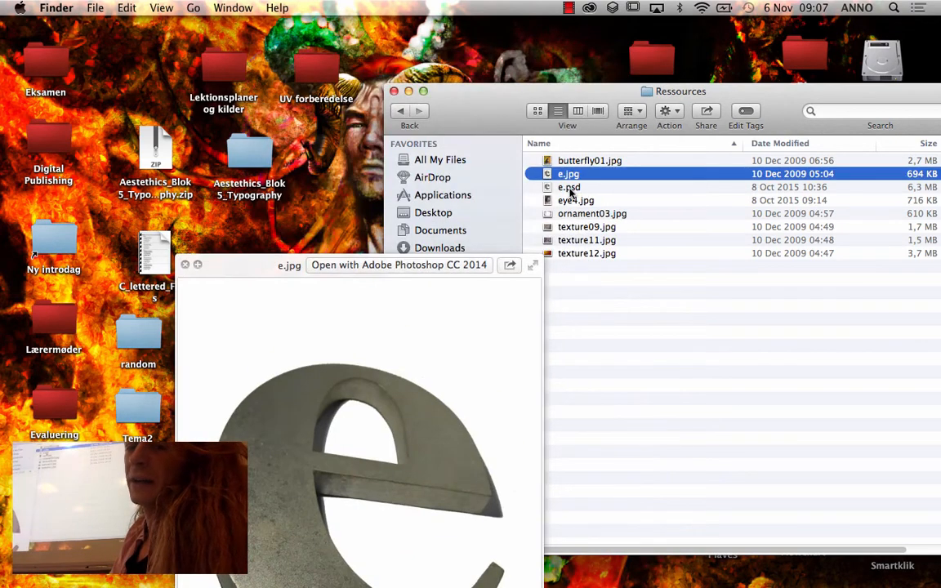
{"action": "left_click_drag", "start_coordinate": [569, 189], "coordinate": [266, 583]}
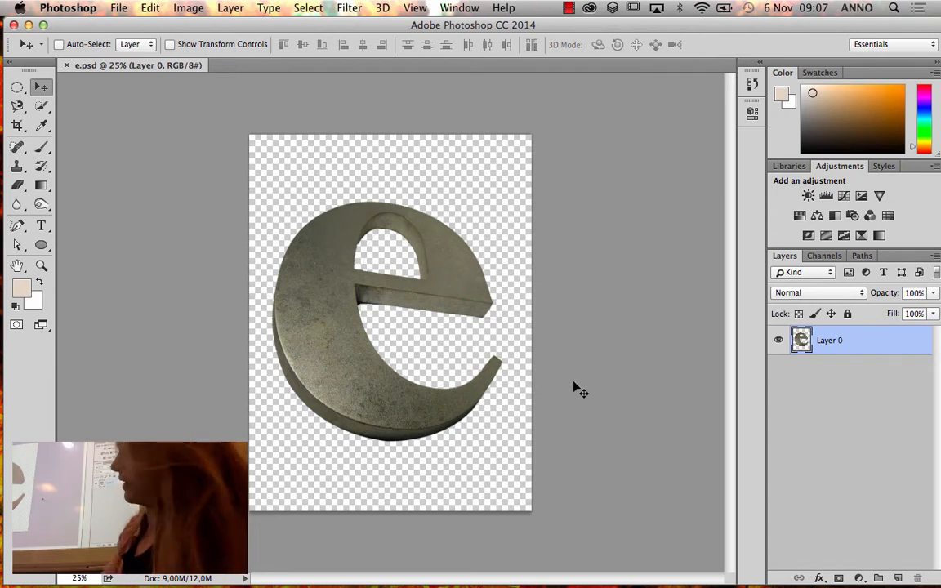
{"action": "left_click", "coordinate": [67, 65]}
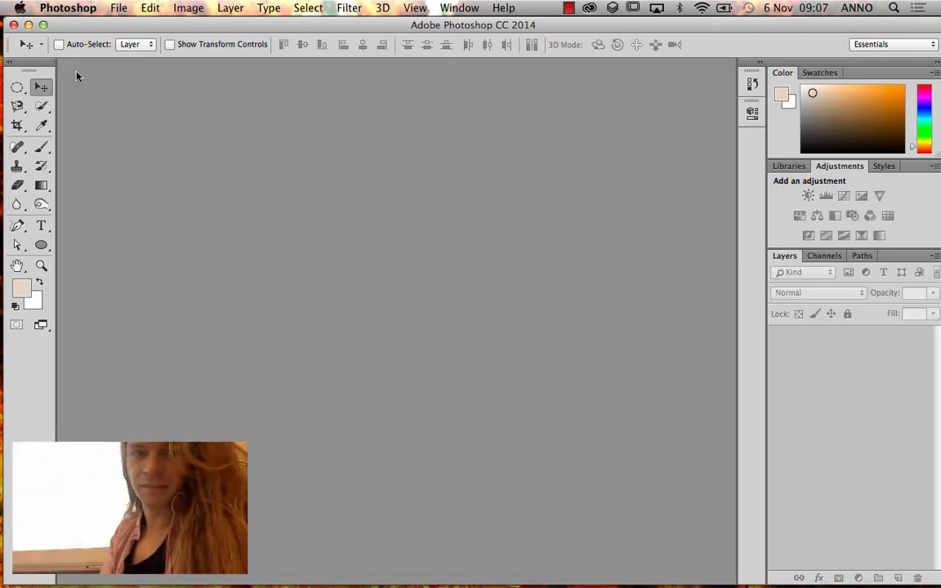
{"action": "left_click", "coordinate": [28, 25]}
{"action": "left_click", "coordinate": [184, 77]}
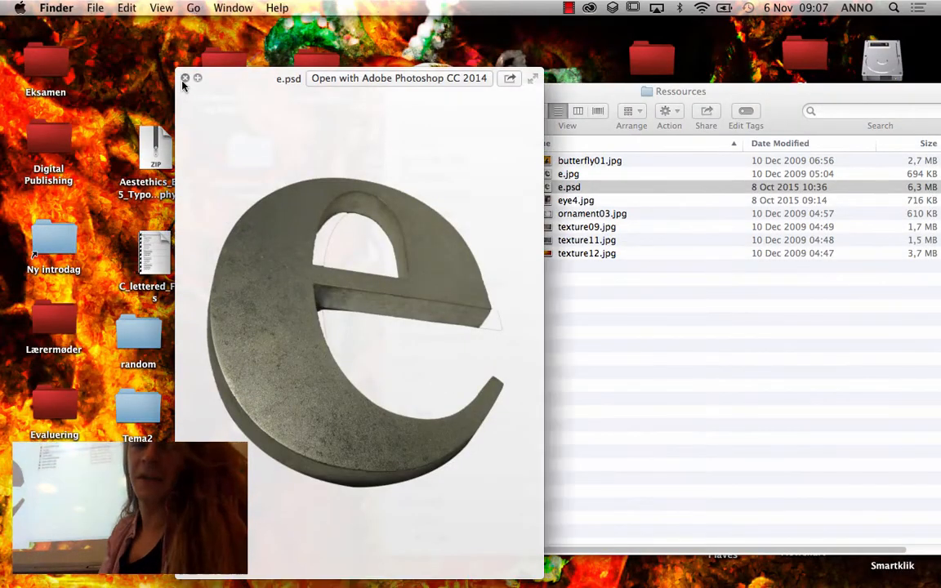
- Open e.jpg from the Ressources folder in Photoshop
{"action": "left_click", "coordinate": [588, 259]}
{"action": "left_click", "coordinate": [564, 175]}
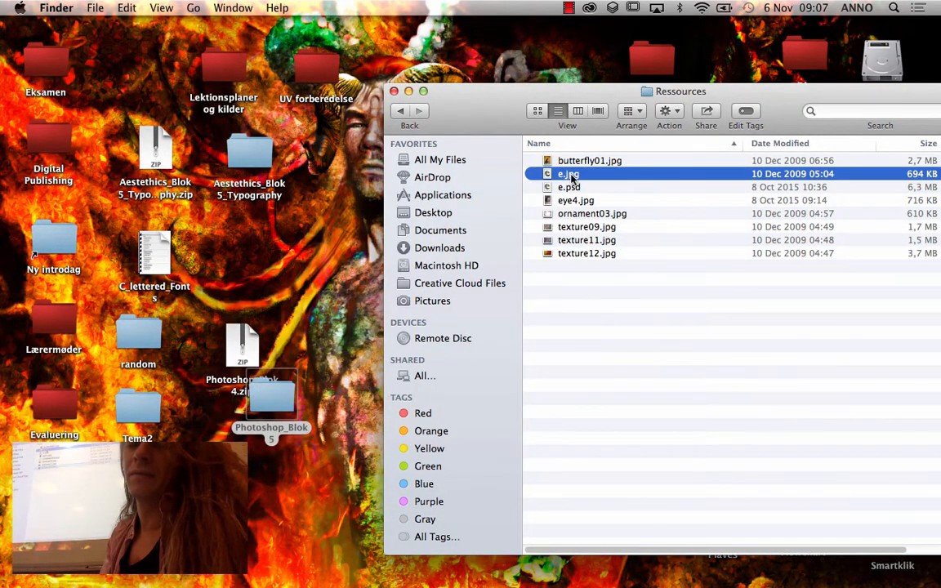
{"action": "left_click_drag", "start_coordinate": [570, 176], "coordinate": [260, 565]}
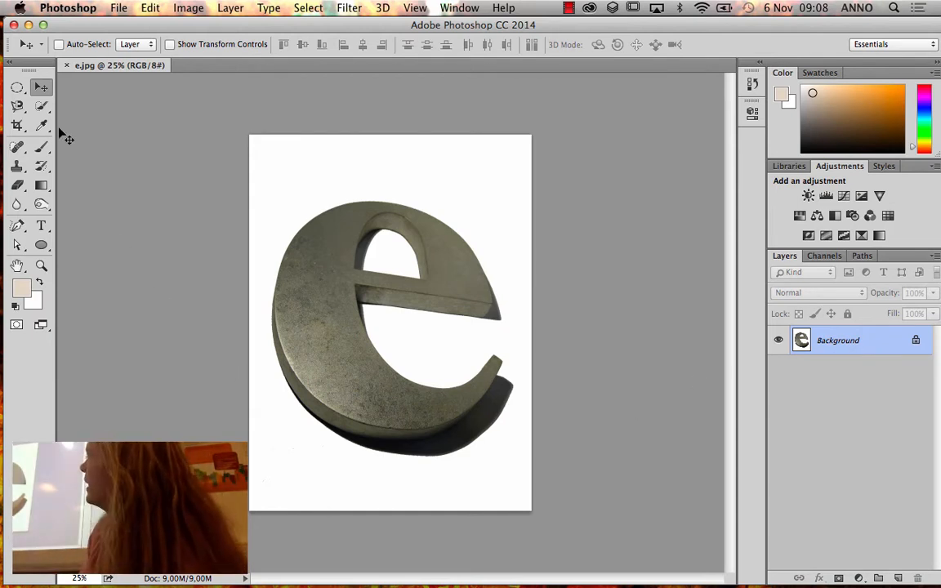
- Activate the Magic Wand tool for selecting areas of the e.jpg image
{"action": "mouse_move", "coordinate": [42, 107]}
{"action": "left_mouse_down"}
{"action": "mouse_move", "coordinate": [61, 104]}
{"action": "mouse_move", "coordinate": [82, 120]}
{"action": "mouse_move", "coordinate": [102, 101]}
{"action": "left_mouse_up"}
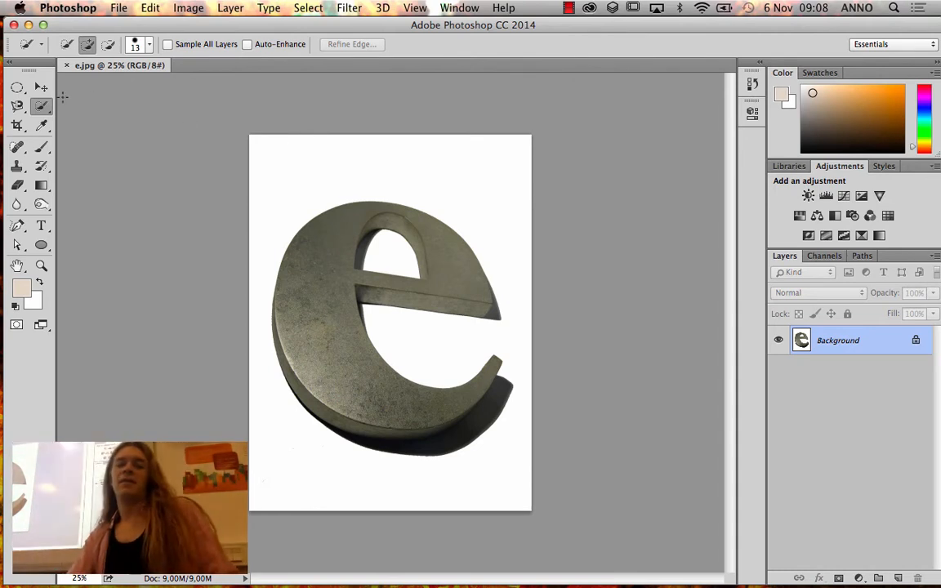
{"action": "mouse_move", "coordinate": [45, 107]}
{"action": "left_mouse_down"}
{"action": "mouse_move", "coordinate": [67, 101]}
{"action": "mouse_move", "coordinate": [88, 119]}
{"action": "left_mouse_up"}
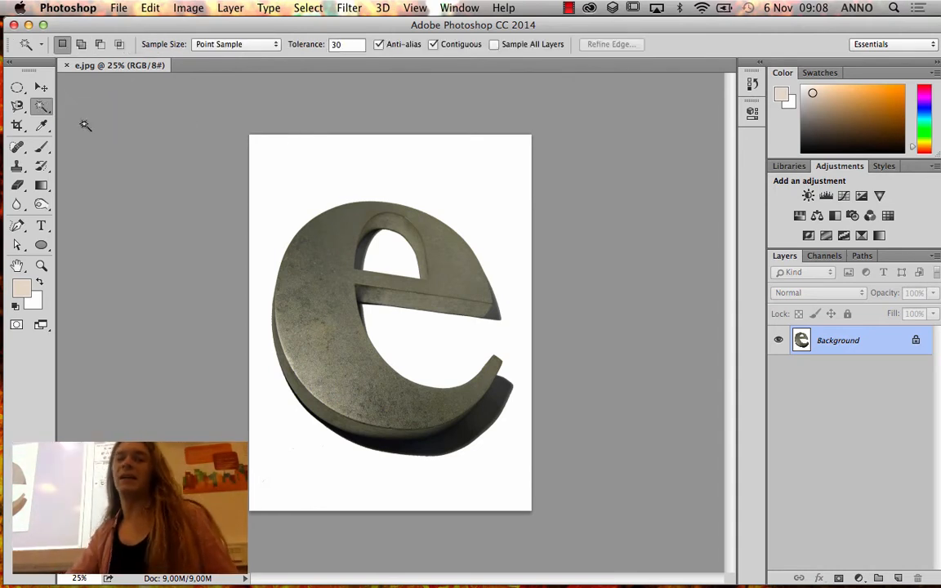
- Select the white background around the letter with the Magic Wand and add the white area inside the letter's enclosed hole
{"action": "left_click", "coordinate": [261, 151]}
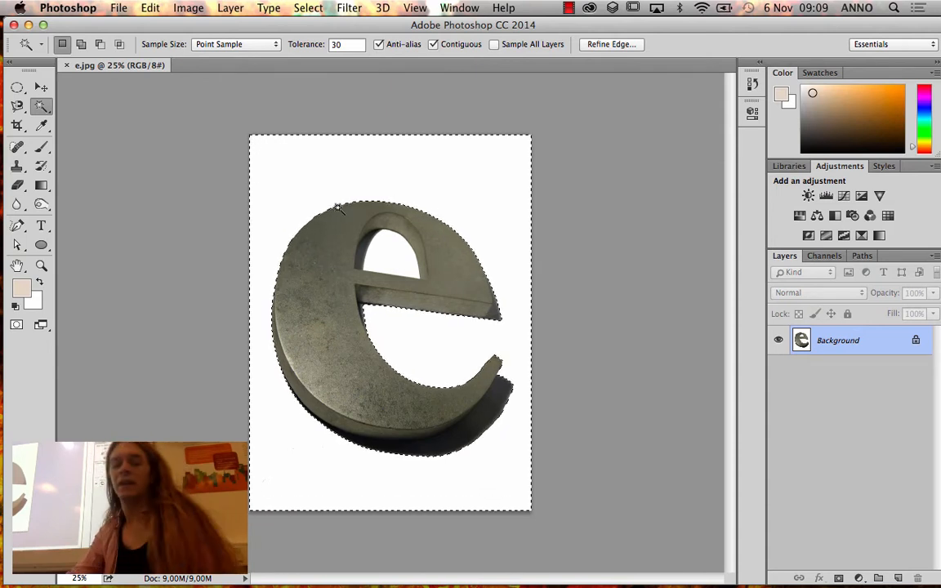
{"action": "key", "text": "shift"}
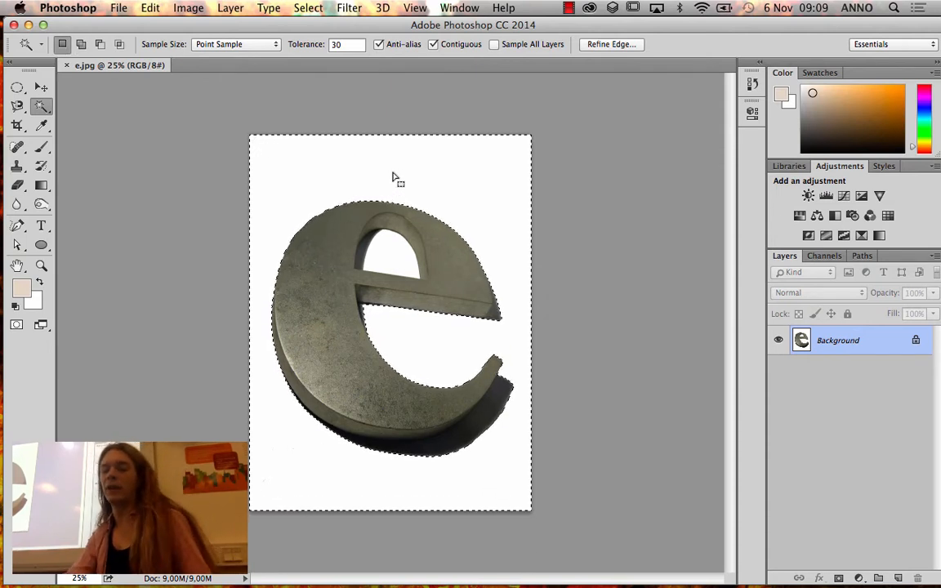
{"action": "key", "text": "super+d"}
{"action": "left_click", "coordinate": [396, 174]}
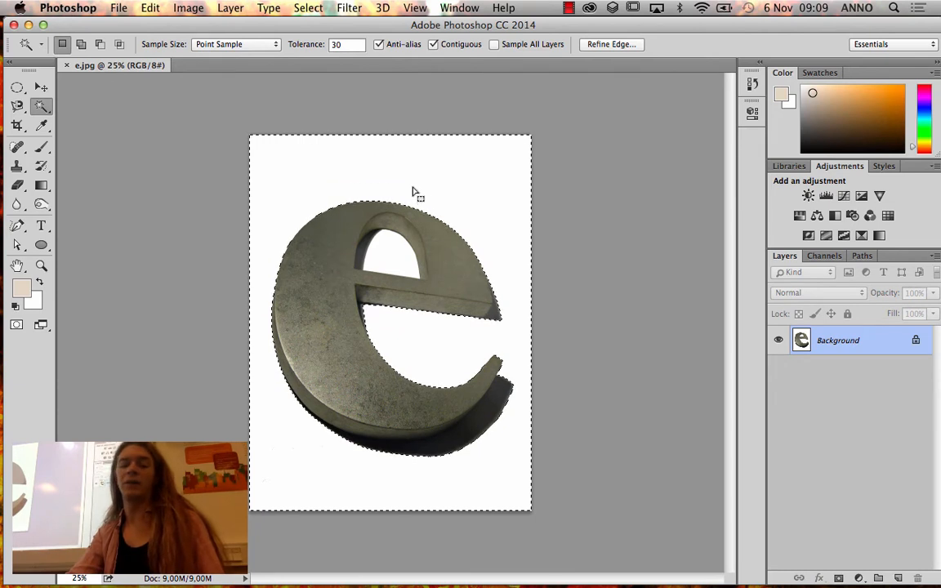
{"action": "key", "text": "shift"}
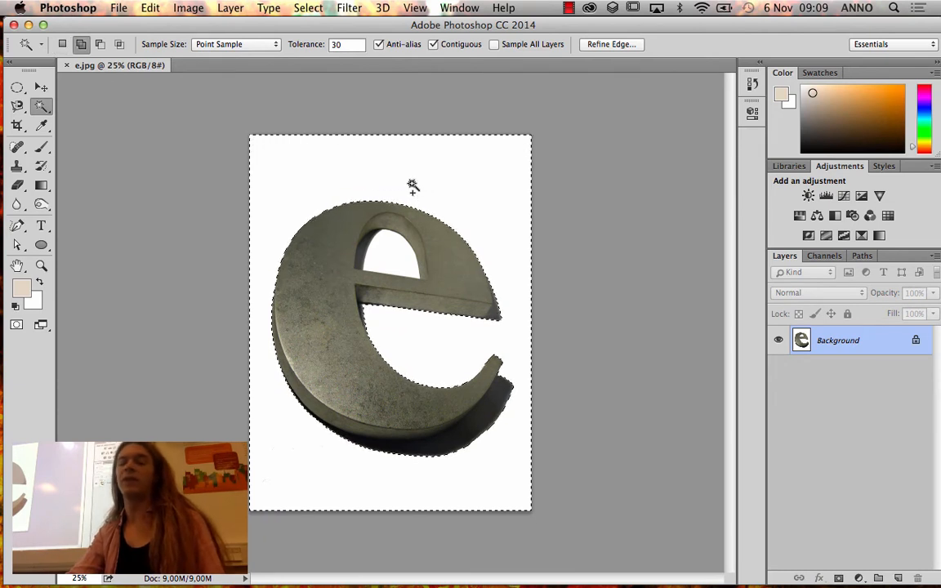
{"action": "left_click", "coordinate": [404, 257], "text": "shift"}
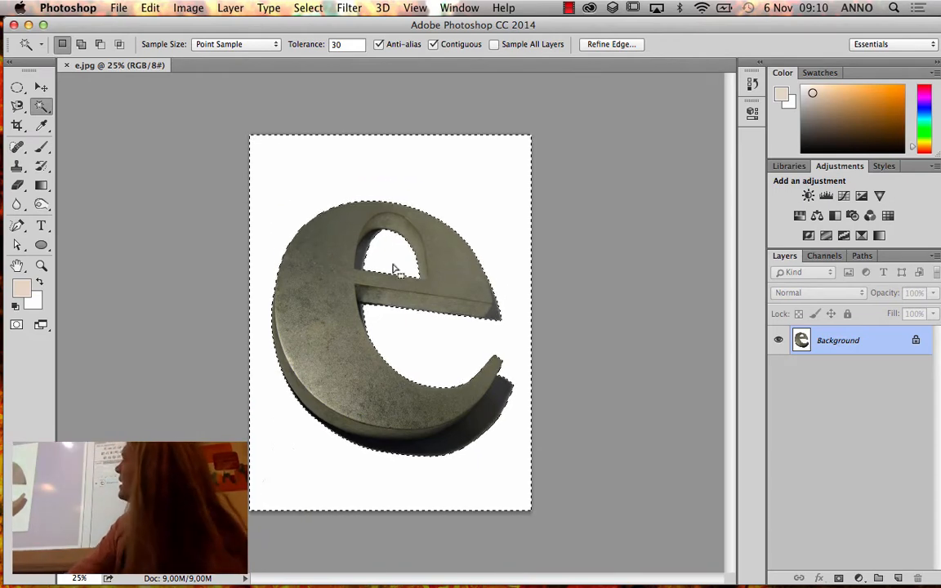
- Unlock the Background layer and delete the selected white areas from it
{"action": "left_click", "coordinate": [917, 342]}
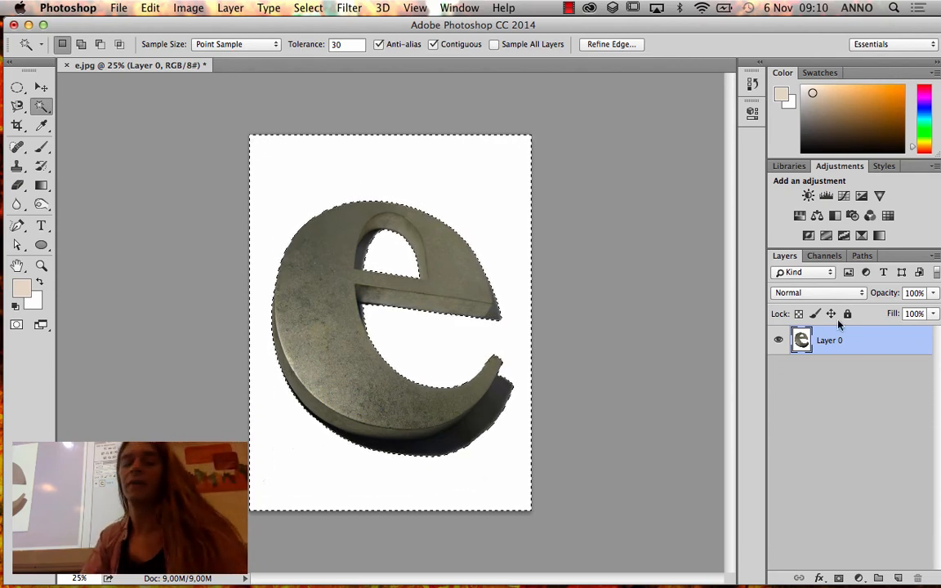
{"action": "key", "text": "Delete"}
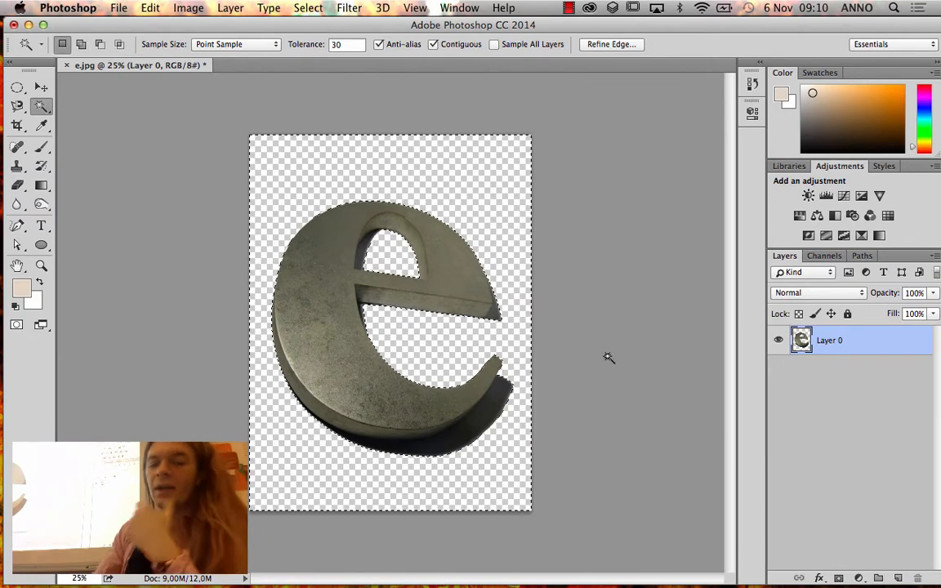
- Examine the leftover pixels along the letter's outer edge up close, and undo the deletion of the white background
{"action": "left_click", "coordinate": [41, 266]}
{"action": "left_click_drag", "start_coordinate": [260, 216], "coordinate": [345, 353]}
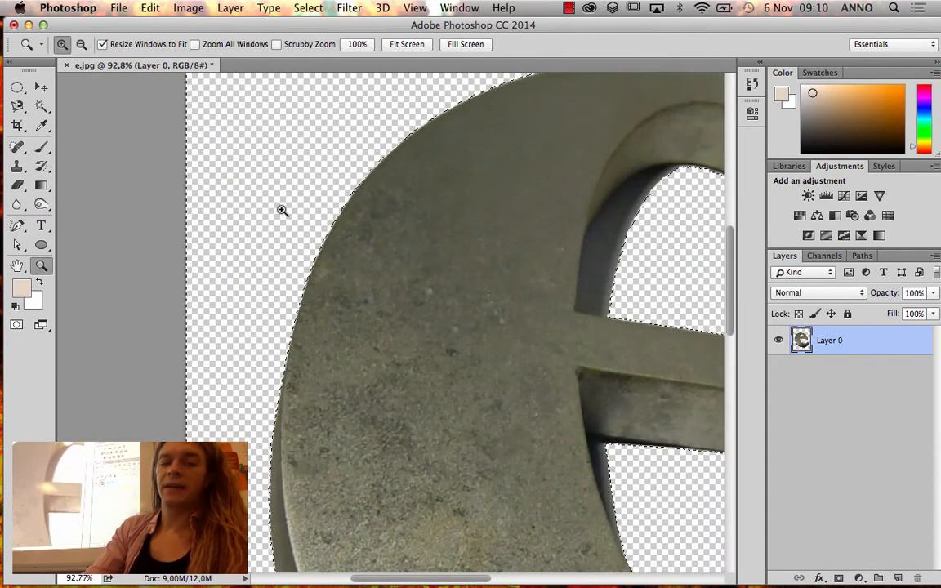
{"action": "left_click_drag", "start_coordinate": [280, 210], "coordinate": [443, 398]}
{"action": "left_click_drag", "start_coordinate": [189, 288], "coordinate": [260, 351]}
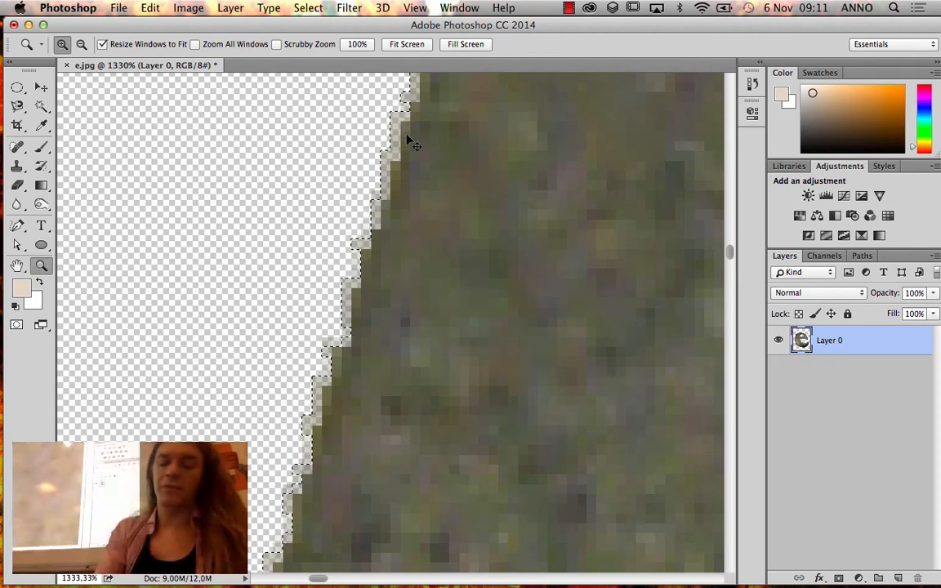
{"action": "key", "text": "super+minus"}
{"action": "key", "text": "super+minus"}
{"action": "key", "text": "super+minus"}
{"action": "key", "text": "super+minus"}
{"action": "key", "text": "super+minus"}
{"action": "key", "text": "super+minus"}
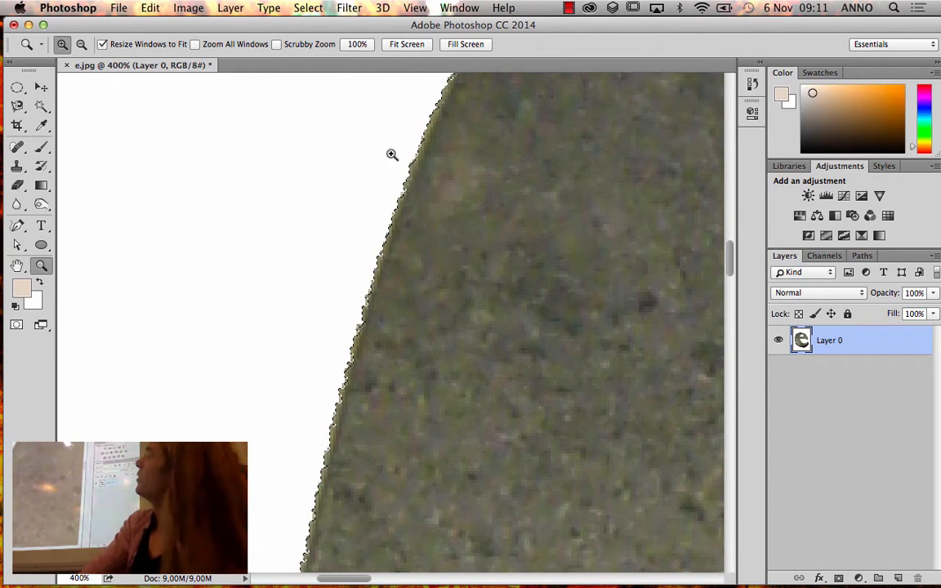
{"action": "left_click", "coordinate": [308, 7]}
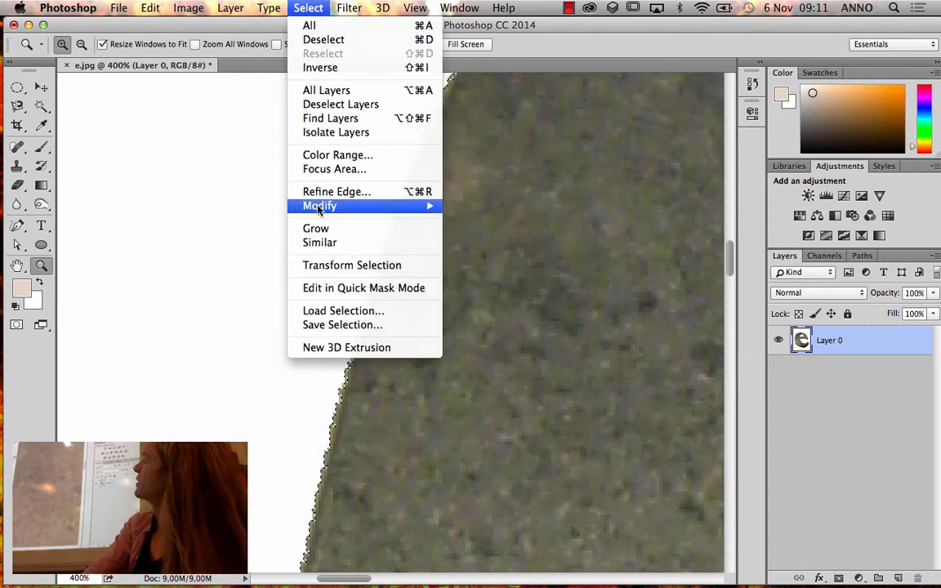
{"action": "mouse_move", "coordinate": [392, 206]}
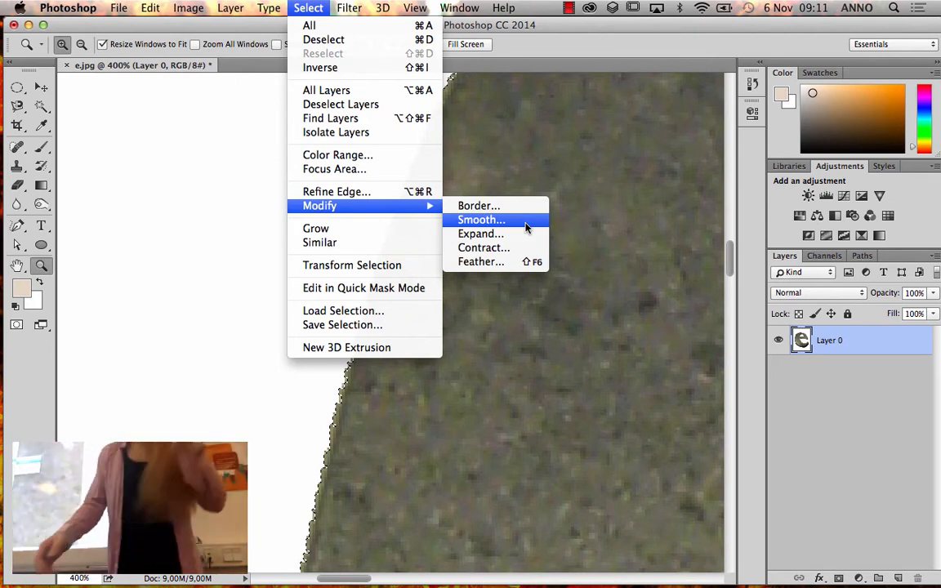
{"action": "left_click", "coordinate": [466, 336]}
- Expand the white background selection by 2 pixels so it overlaps the edge of the letter
{"action": "key", "text": "super+0"}
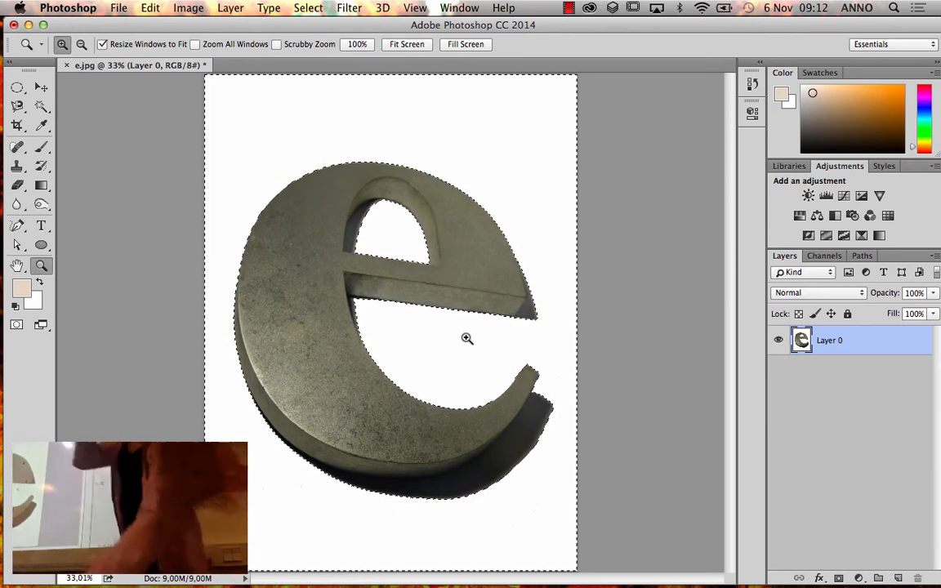
{"action": "left_click", "coordinate": [308, 7]}
{"action": "mouse_move", "coordinate": [380, 205]}
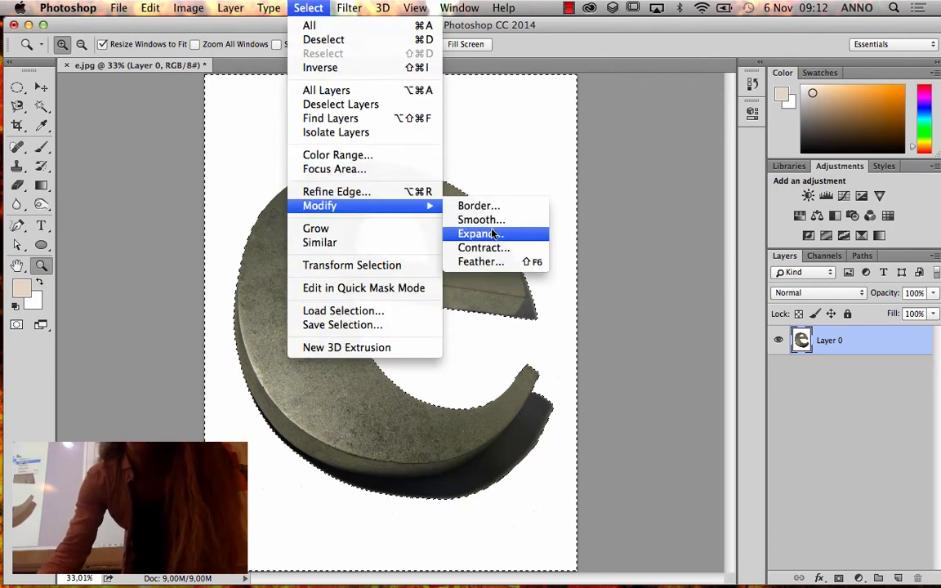
{"action": "left_click", "coordinate": [490, 236]}
{"action": "type", "text": "2"}
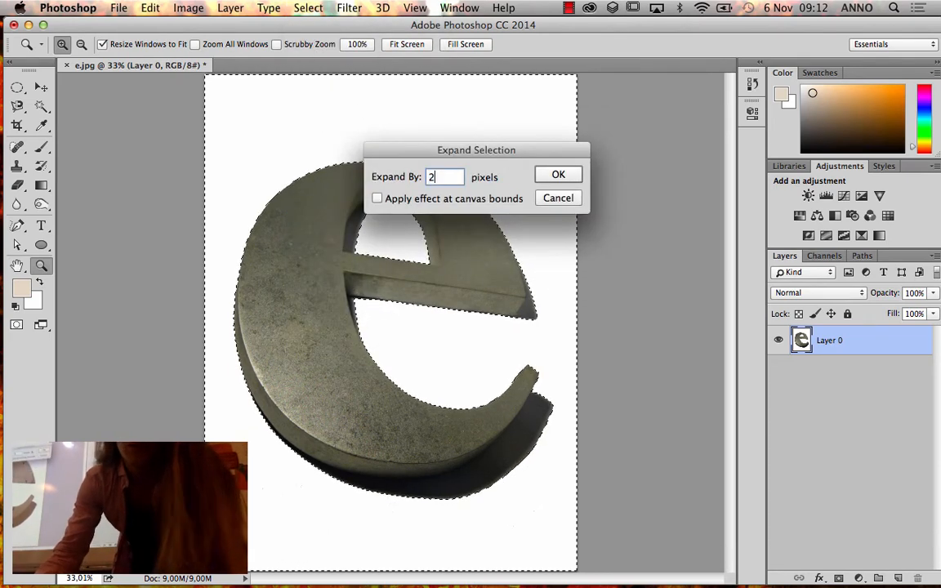
{"action": "left_click", "coordinate": [556, 176]}
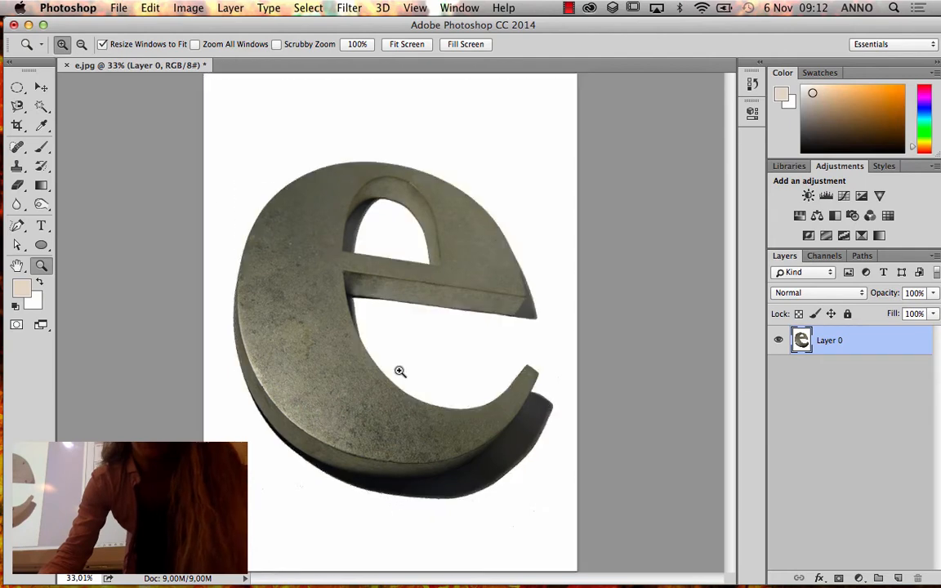
- Check the expanded selection along the letter's edge, delete the selected background, and deselect
{"action": "left_click_drag", "start_coordinate": [399, 375], "coordinate": [330, 326]}
{"action": "left_click_drag", "start_coordinate": [183, 208], "coordinate": [300, 317]}
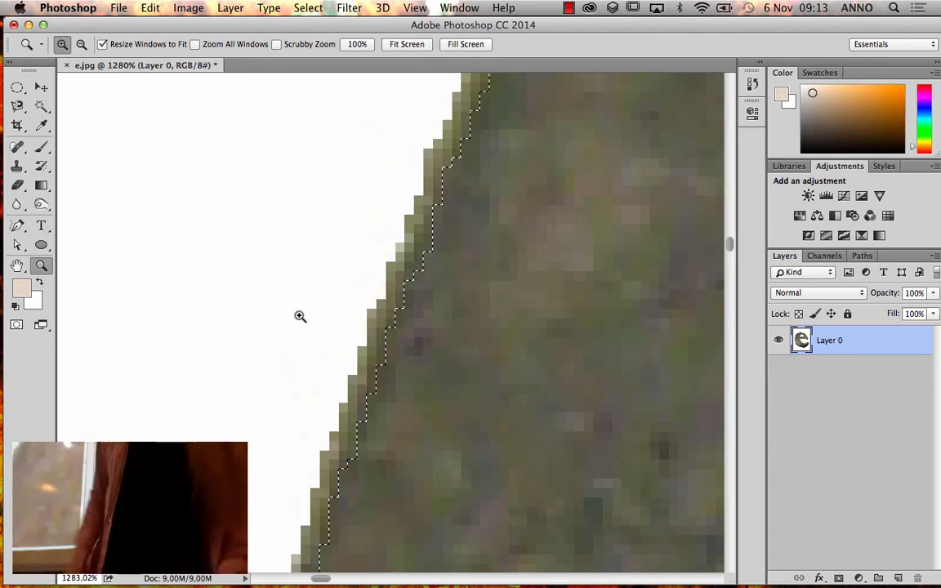
{"action": "key", "text": "Delete"}
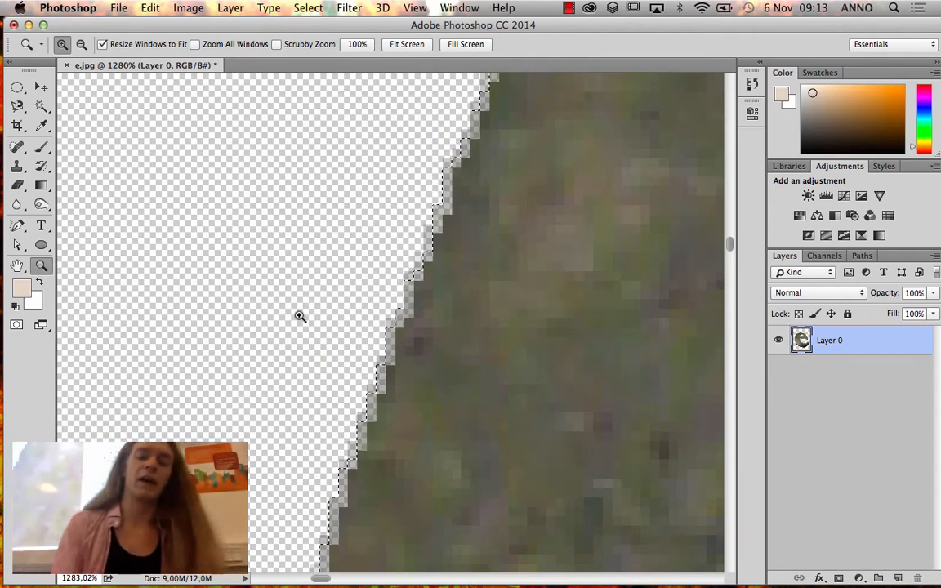
{"action": "key", "text": "super+0"}
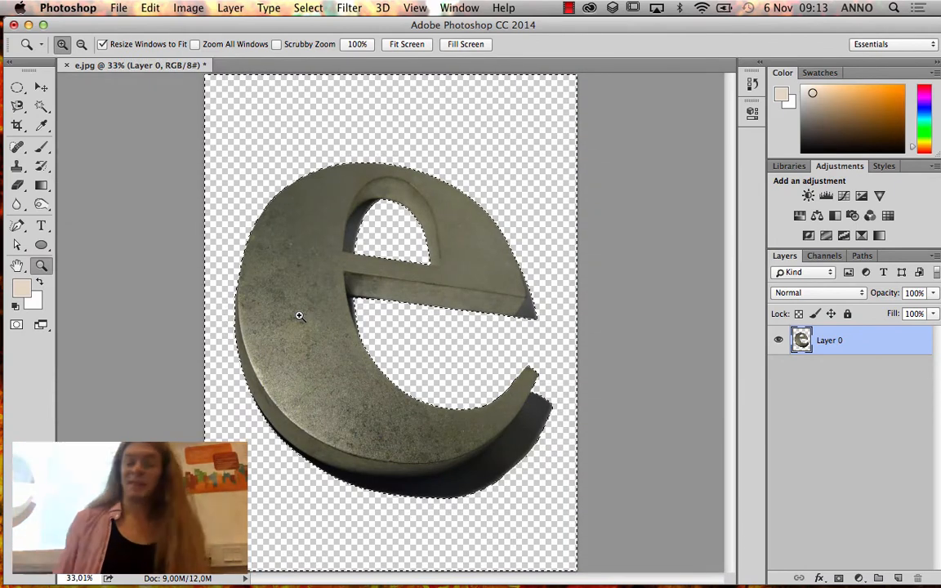
{"action": "key", "text": "super+d"}
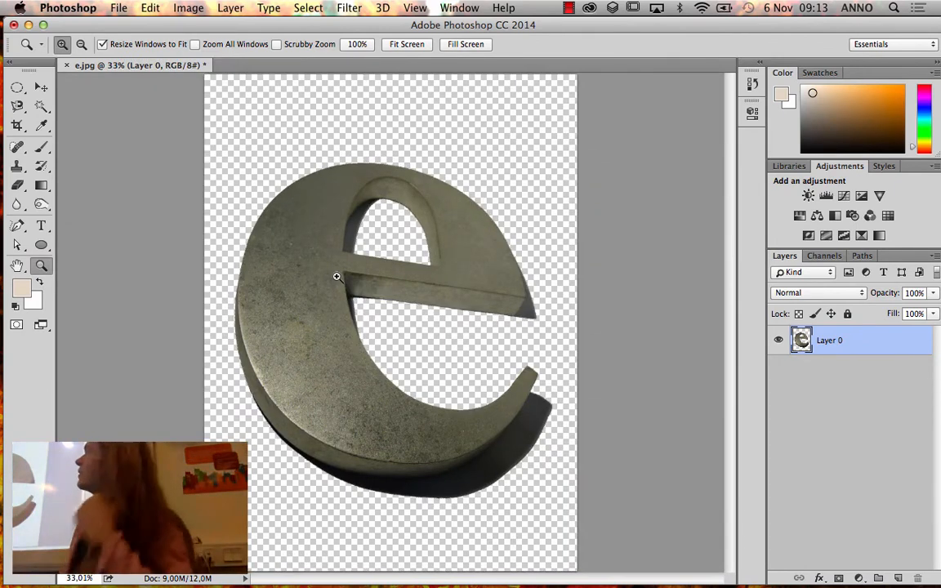
{"action": "left_click_drag", "start_coordinate": [17, 105], "coordinate": [88, 121]}
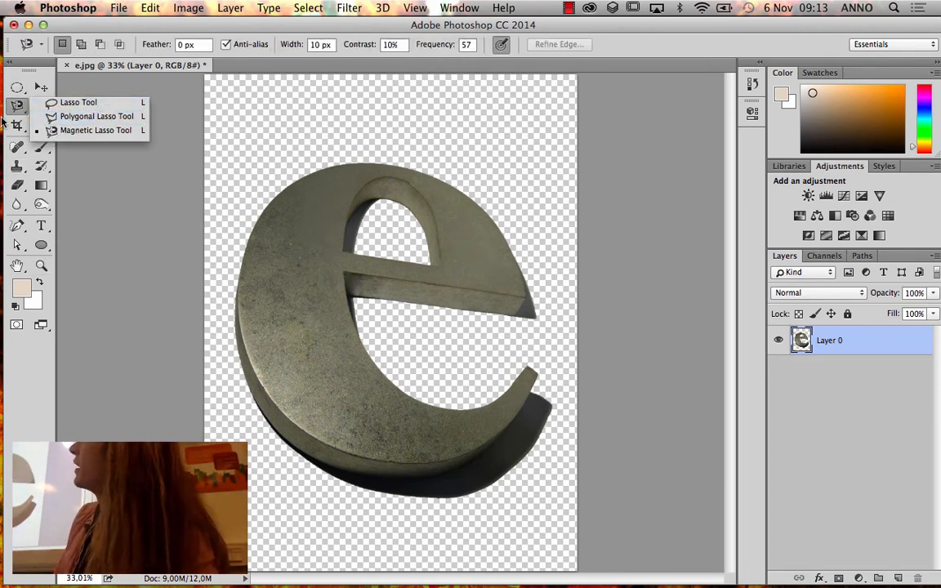
{"action": "left_click", "coordinate": [14, 106]}
{"action": "mouse_move", "coordinate": [34, 108]}
{"action": "left_mouse_down"}
{"action": "mouse_move", "coordinate": [65, 108]}
{"action": "mouse_move", "coordinate": [72, 118]}
{"action": "left_mouse_up"}
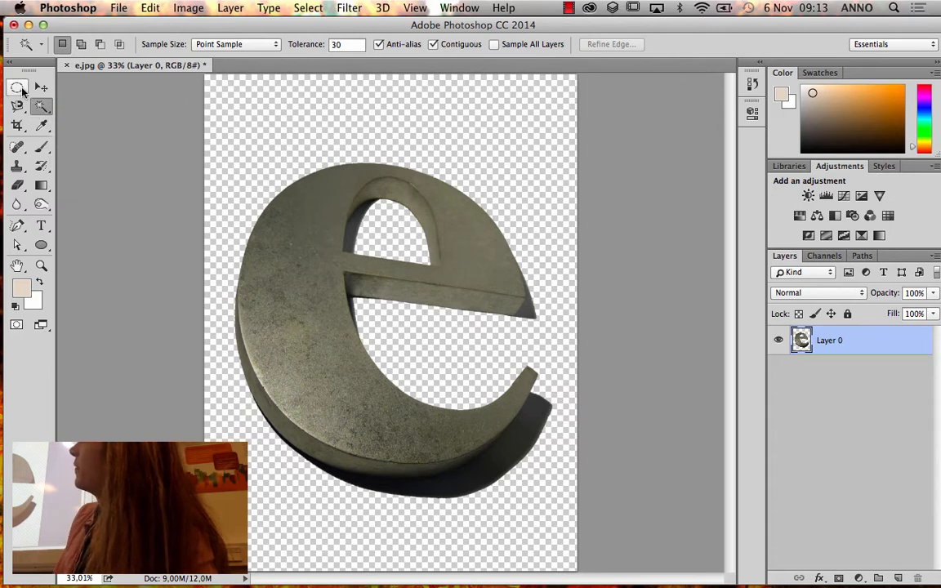
- Try an elliptical marquee selection over the letter's lower curve, subtract a second ellipse from it, and clear the selection
{"action": "left_click_drag", "start_coordinate": [17, 86], "coordinate": [55, 107]}
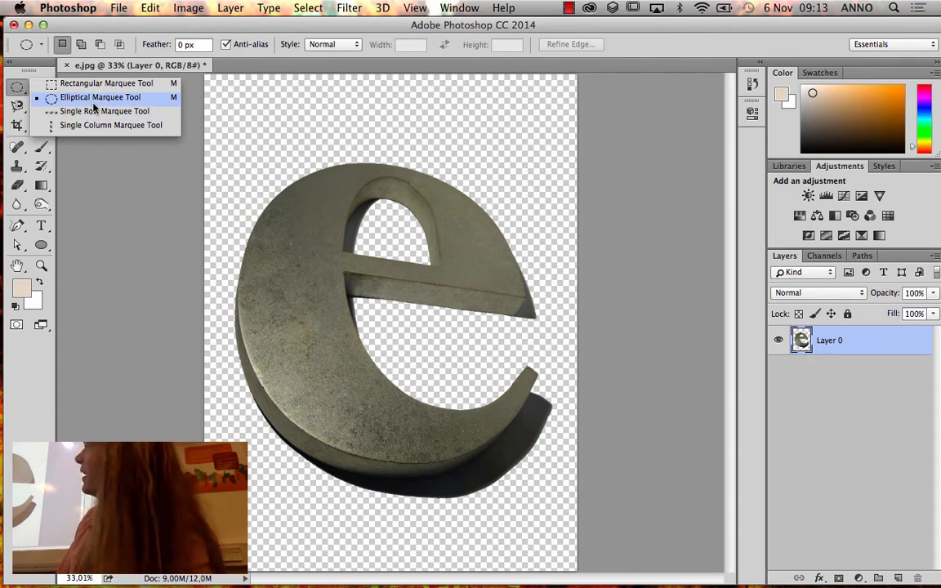
{"action": "left_click", "coordinate": [93, 101]}
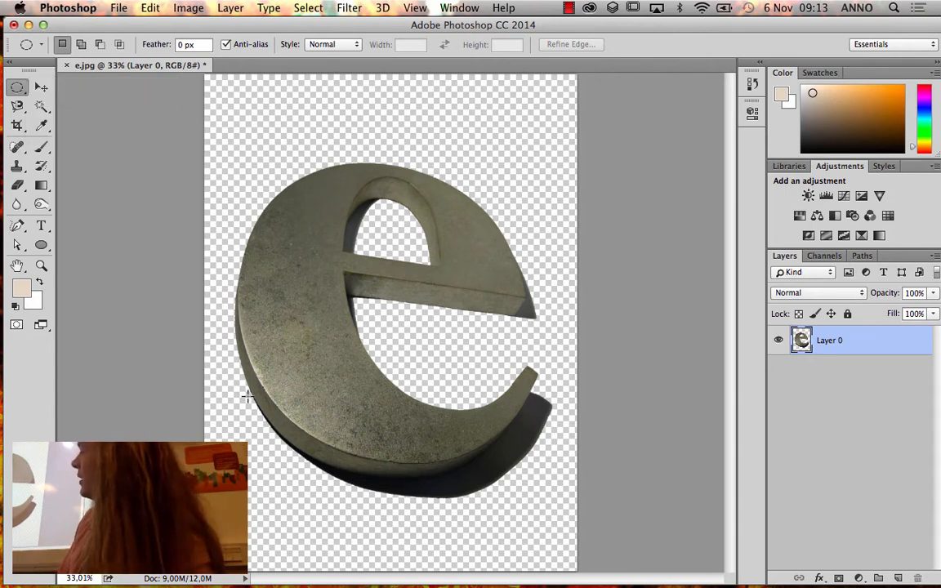
{"action": "left_click_drag", "start_coordinate": [247, 396], "coordinate": [497, 465]}
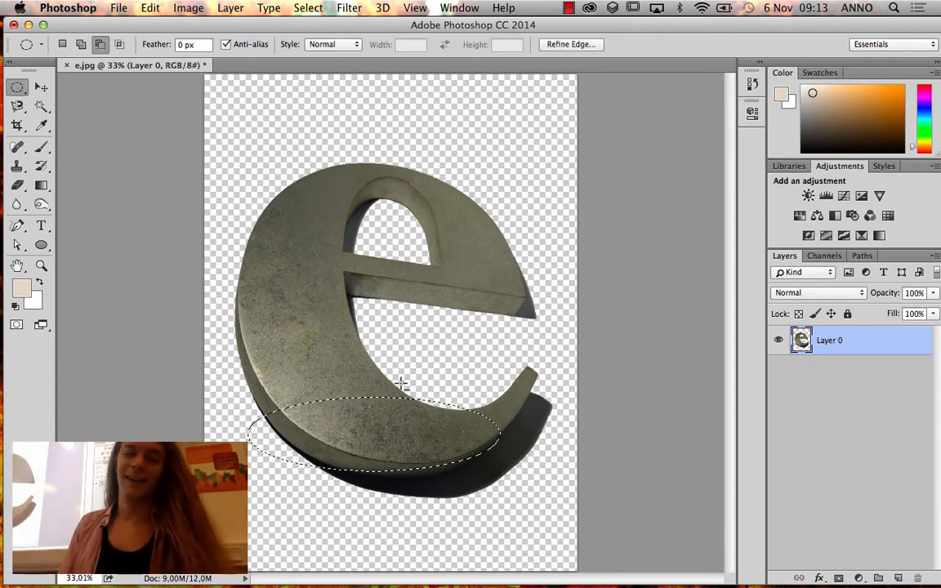
{"action": "left_click_drag", "start_coordinate": [401, 383], "coordinate": [495, 402]}
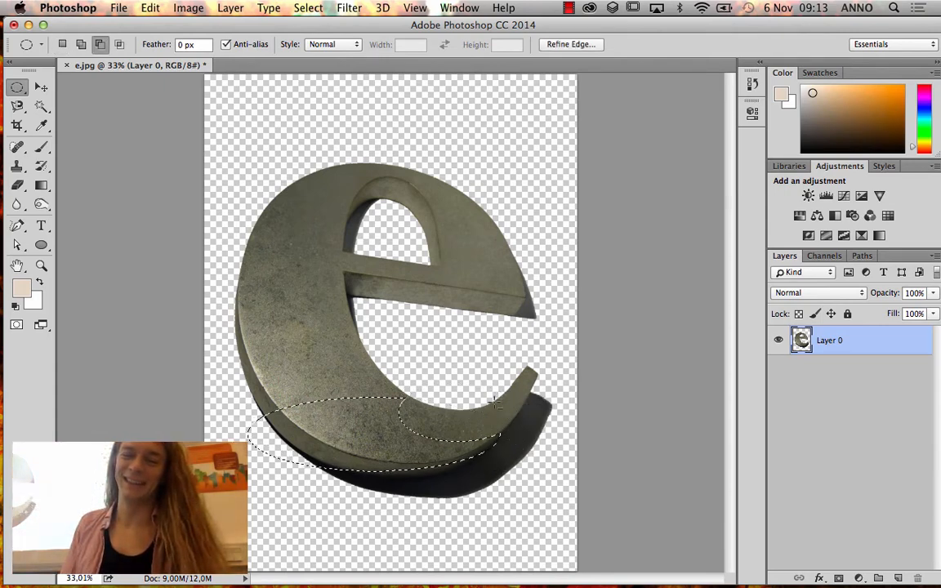
{"action": "key", "text": "super+d"}
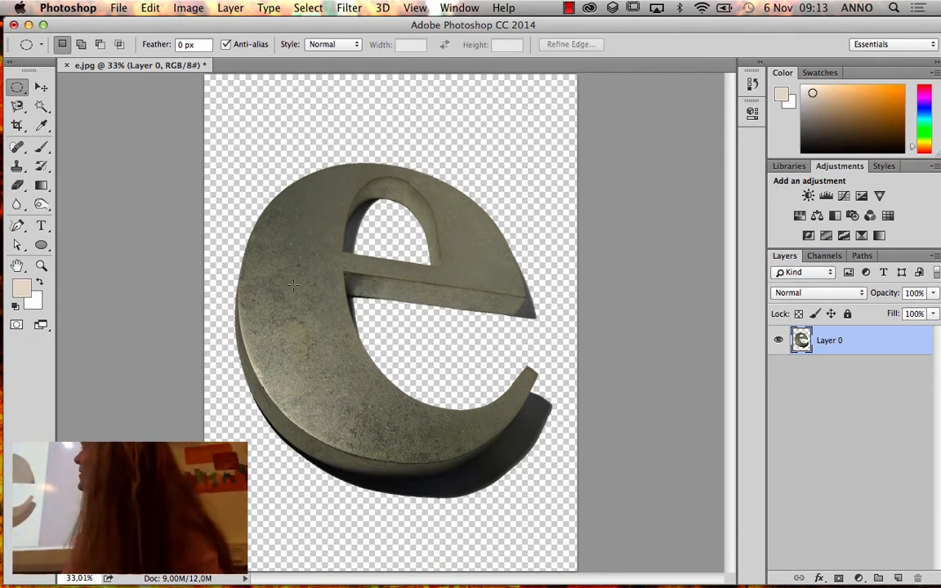
- With the Pen tool, start a shape at the shadow's start on the letter's outer edge and draw a curved segment about 542 by 363 px along the underside
{"action": "left_click", "coordinate": [21, 228]}
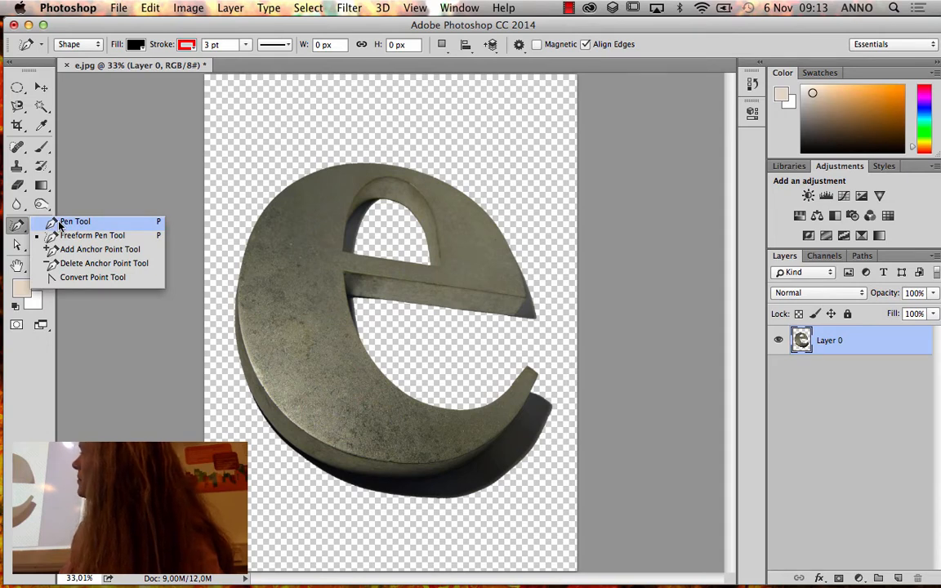
{"action": "left_click", "coordinate": [59, 223]}
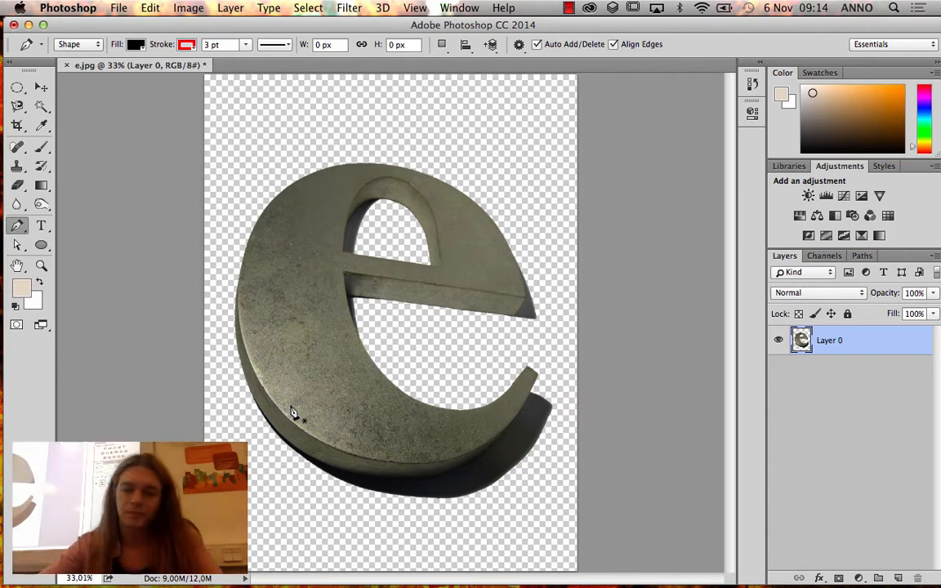
{"action": "left_click", "coordinate": [40, 266]}
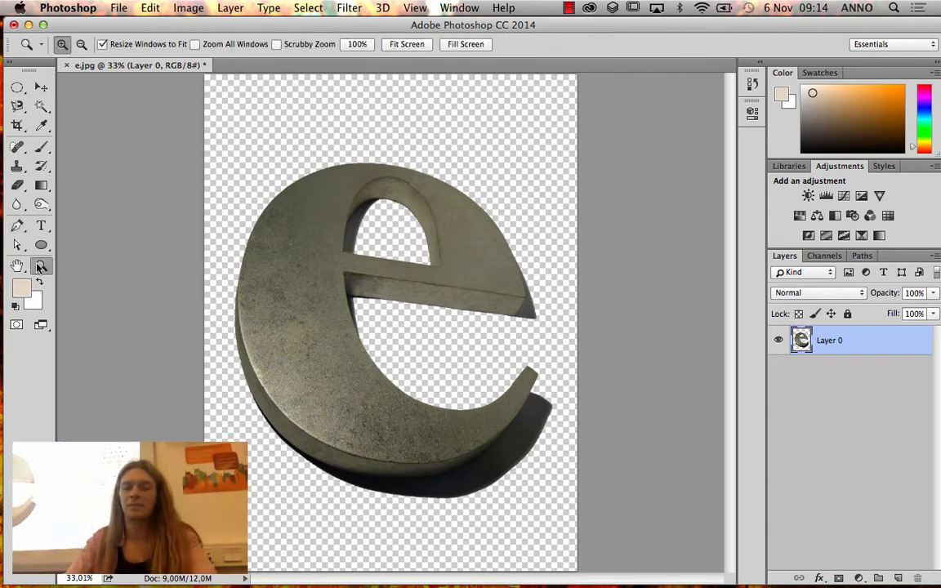
{"action": "left_click_drag", "start_coordinate": [476, 521], "coordinate": [476, 520]}
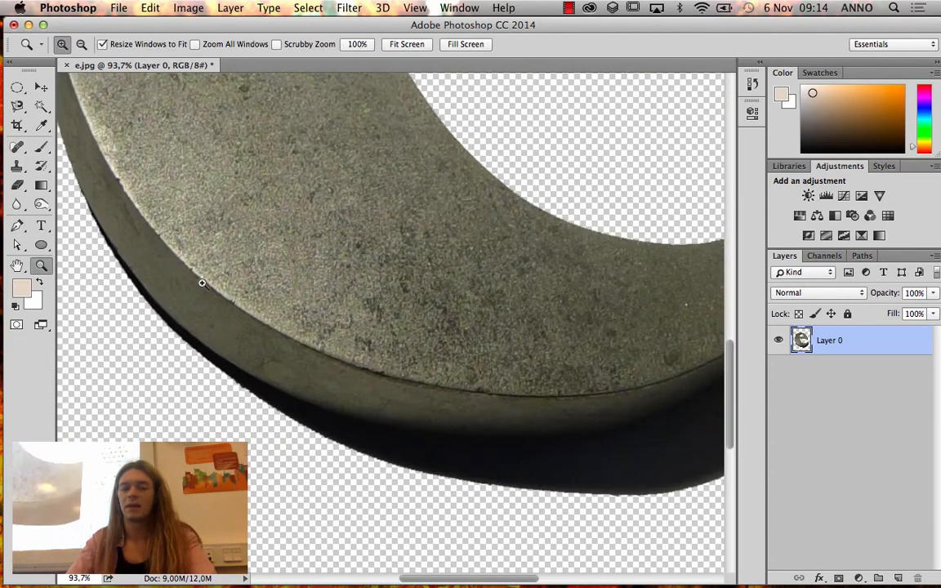
{"action": "left_click", "coordinate": [17, 225]}
{"action": "scroll", "coordinate": [163, 250], "scroll_direction": "left", "scroll_amount": 2}
{"action": "scroll", "coordinate": [163, 250], "scroll_direction": "up", "scroll_amount": 1}
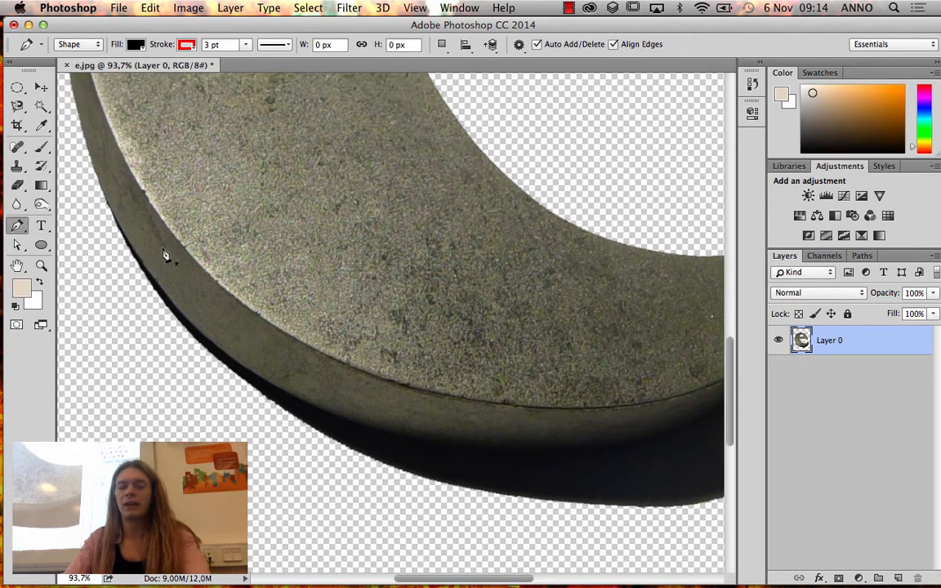
{"action": "left_click", "coordinate": [105, 197]}
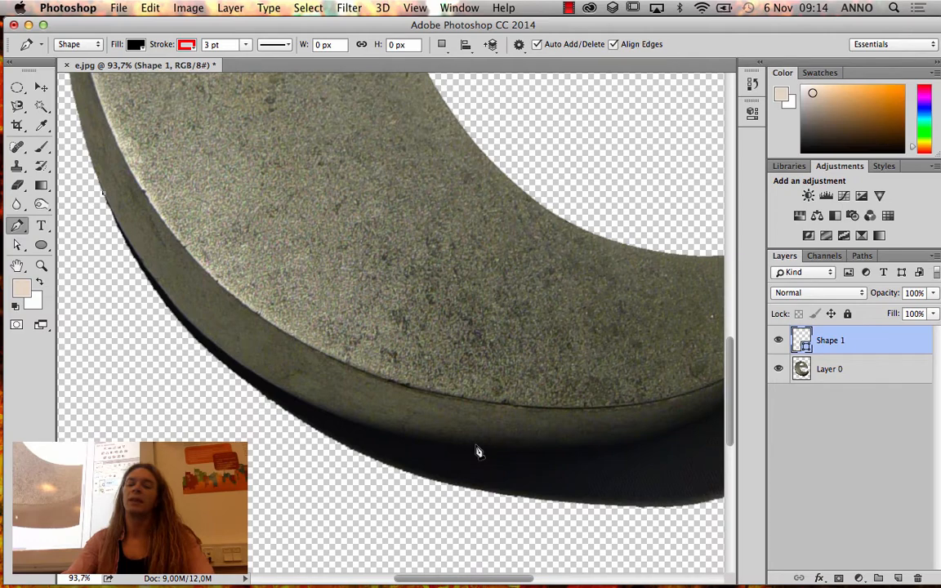
{"action": "key", "text": "super+minus"}
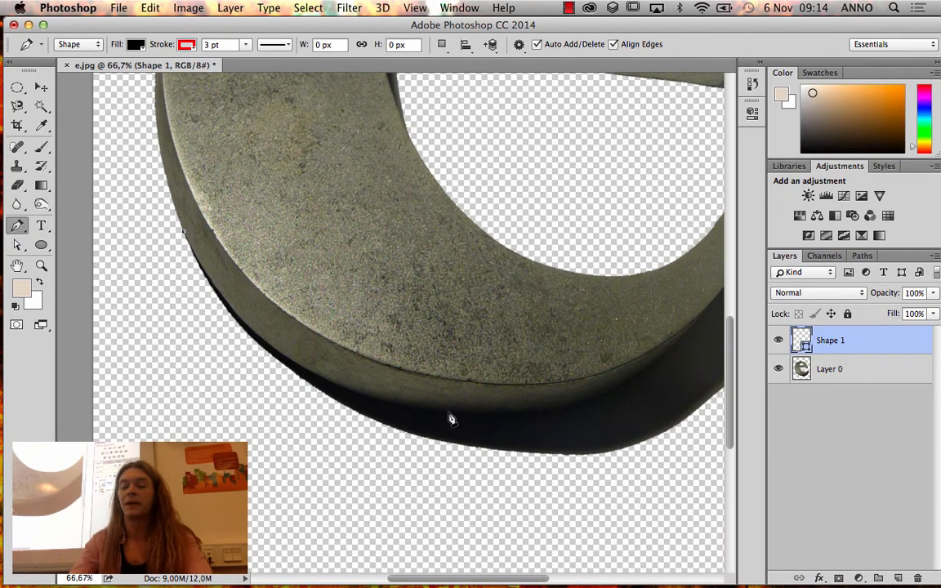
{"action": "left_click_drag", "start_coordinate": [449, 409], "coordinate": [661, 431]}
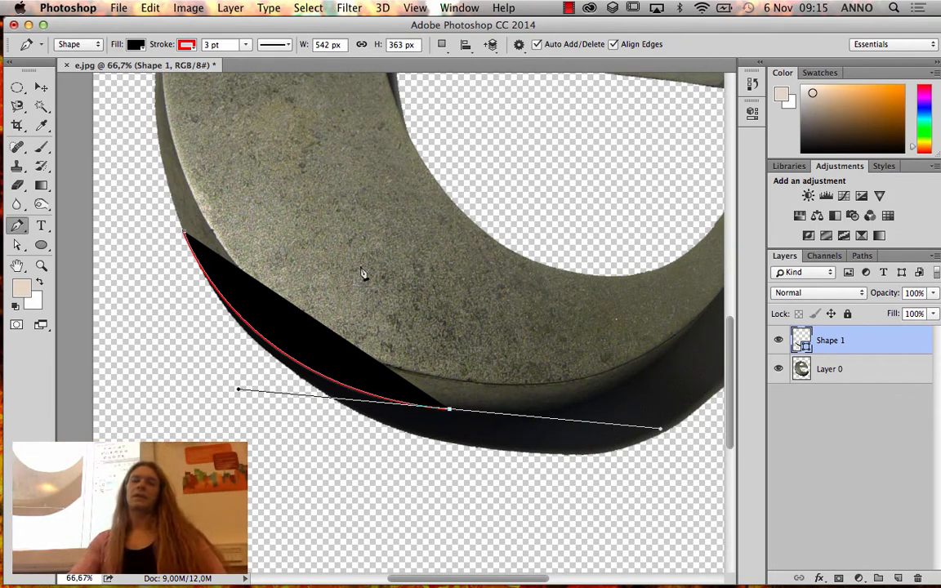
- Switch the Pen tool from Shape to Path mode and delete the black shape drawn over the letter's underside
{"action": "left_click", "coordinate": [97, 45]}
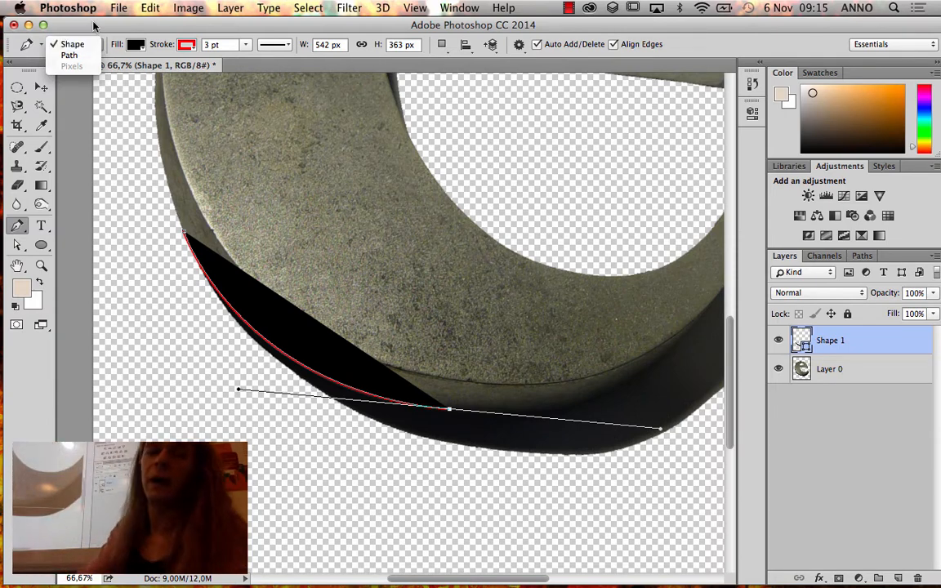
{"action": "left_click", "coordinate": [84, 53]}
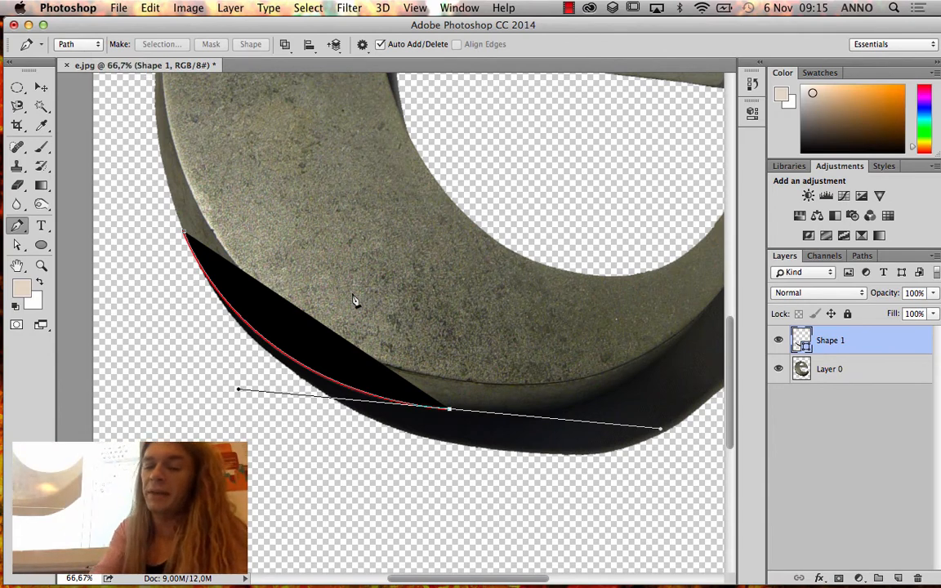
{"action": "key", "text": "BackSpace"}
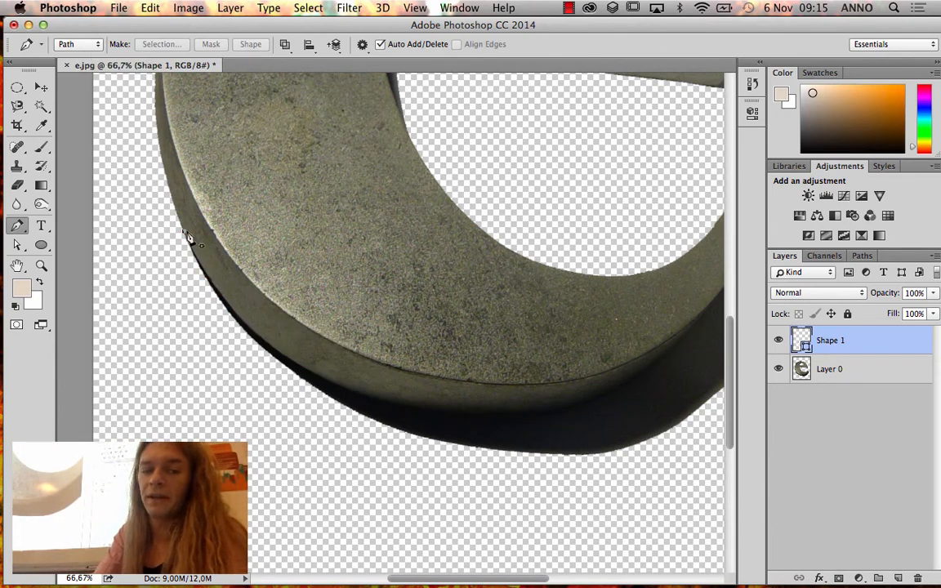
{"action": "key", "text": "BackSpace"}
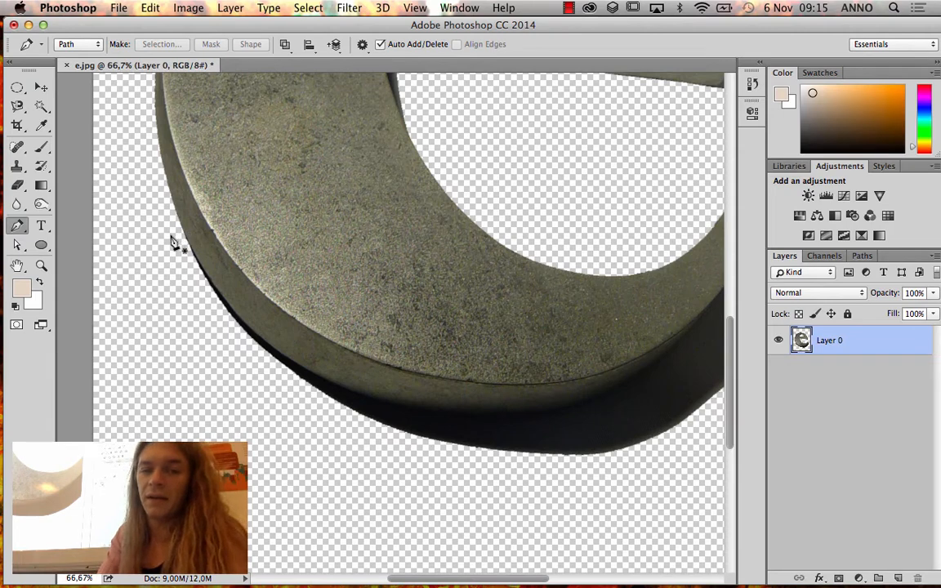
- Start a path at the shadow's start on the outer edge, curve it along the underside, and remove the second anchor's outgoing handle
{"action": "left_click", "coordinate": [180, 223]}
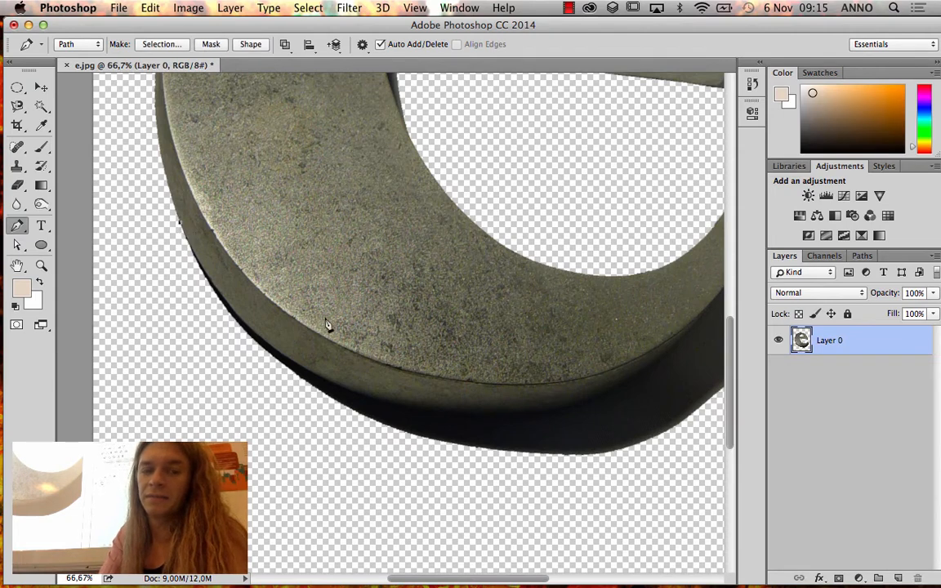
{"action": "left_click_drag", "start_coordinate": [452, 414], "coordinate": [672, 438]}
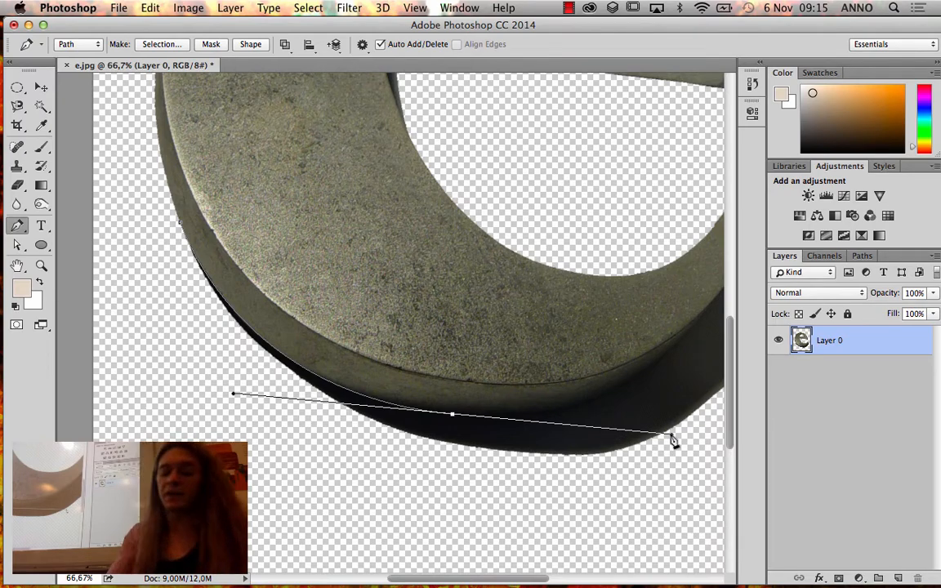
{"action": "key", "text": "super+minus"}
{"action": "key", "text": "super+minus"}
{"action": "key", "text": "super+minus"}
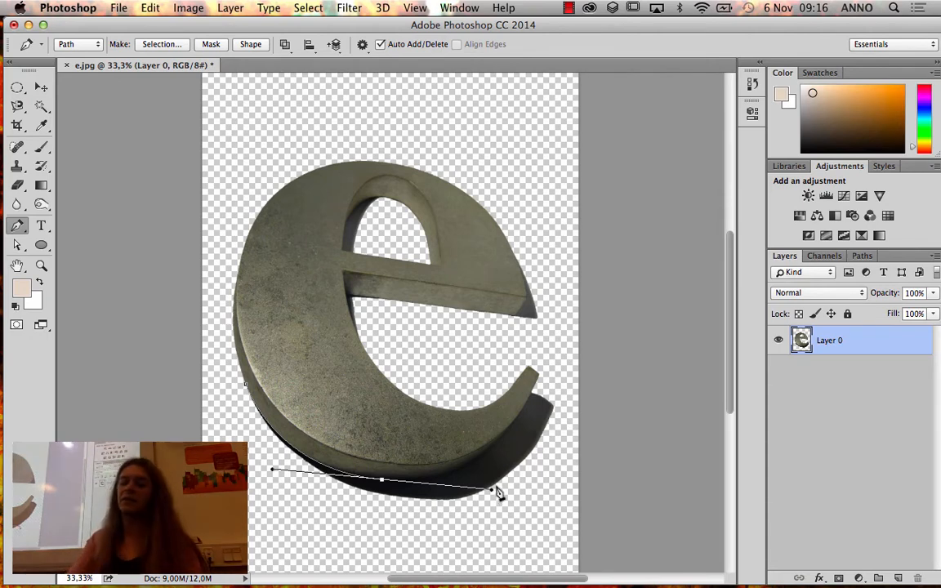
{"action": "left_click", "coordinate": [381, 479], "text": "alt"}
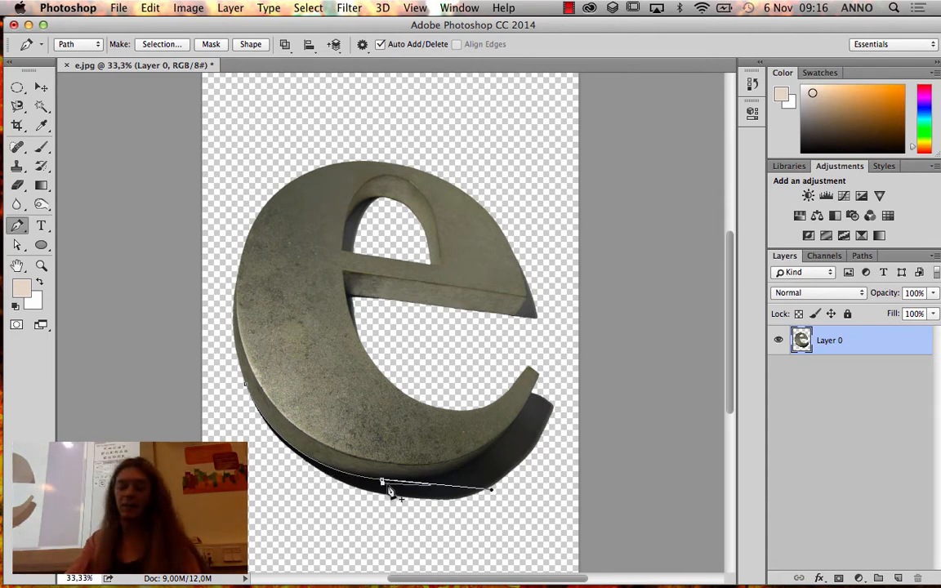
{"action": "key", "text": "super+z"}
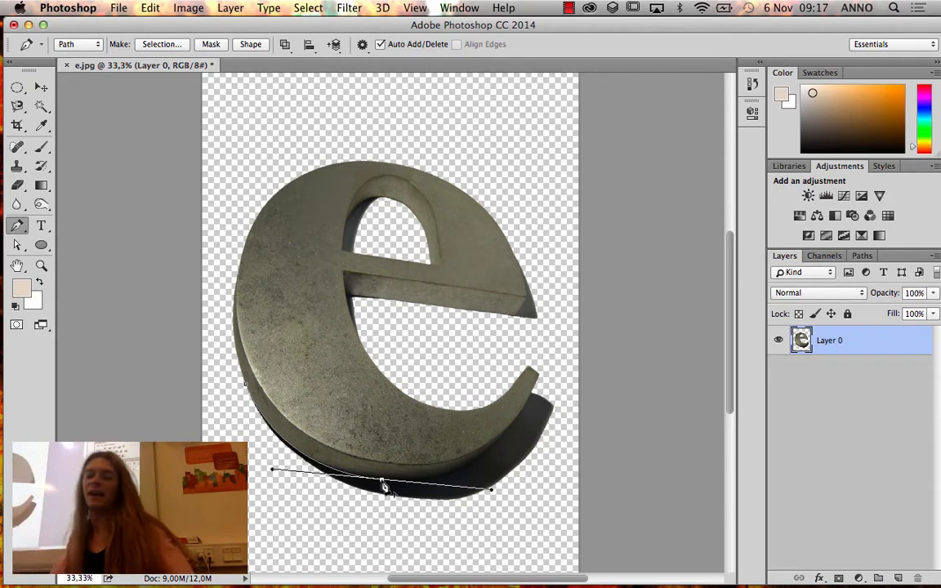
{"action": "left_click", "coordinate": [384, 484]}
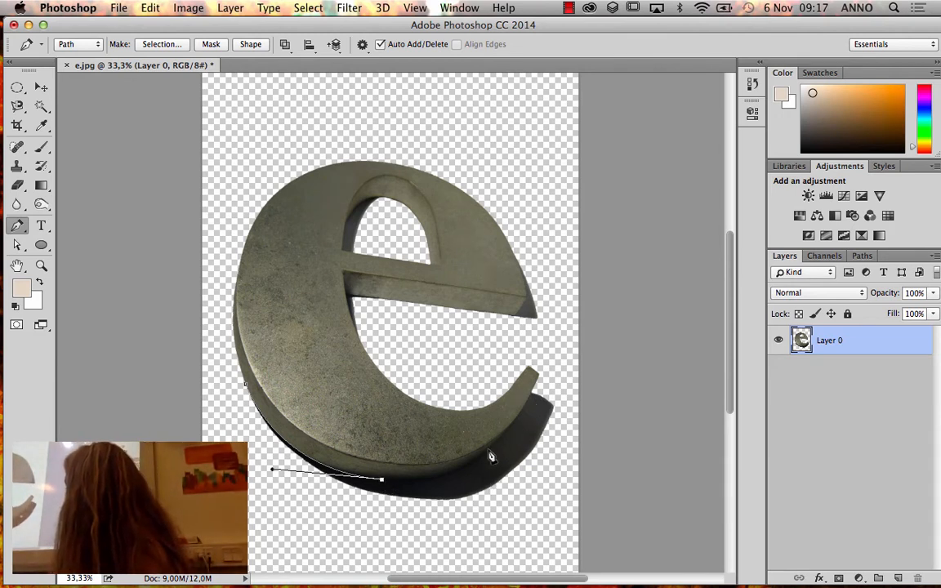
- Extend the path with two curved segments along the letter's underside to its lower tip, removing each anchor's outgoing handle
{"action": "left_click_drag", "start_coordinate": [488, 450], "coordinate": [535, 420]}
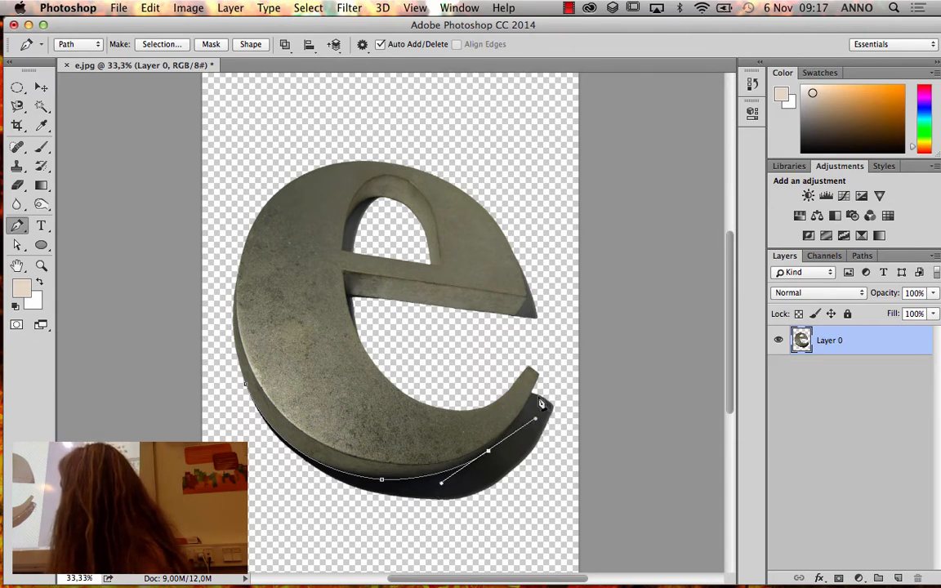
{"action": "left_click", "coordinate": [487, 449], "text": "alt"}
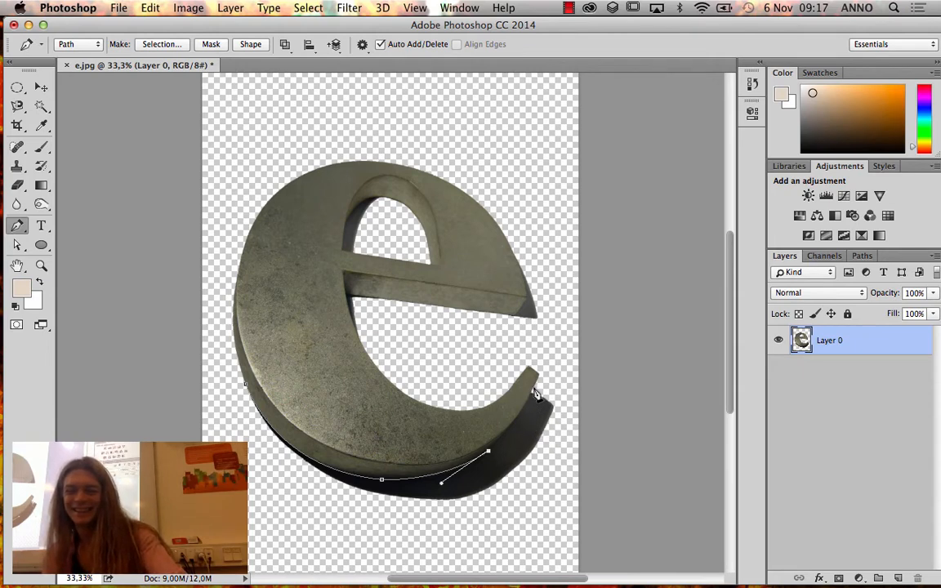
{"action": "left_click_drag", "start_coordinate": [535, 390], "coordinate": [545, 361]}
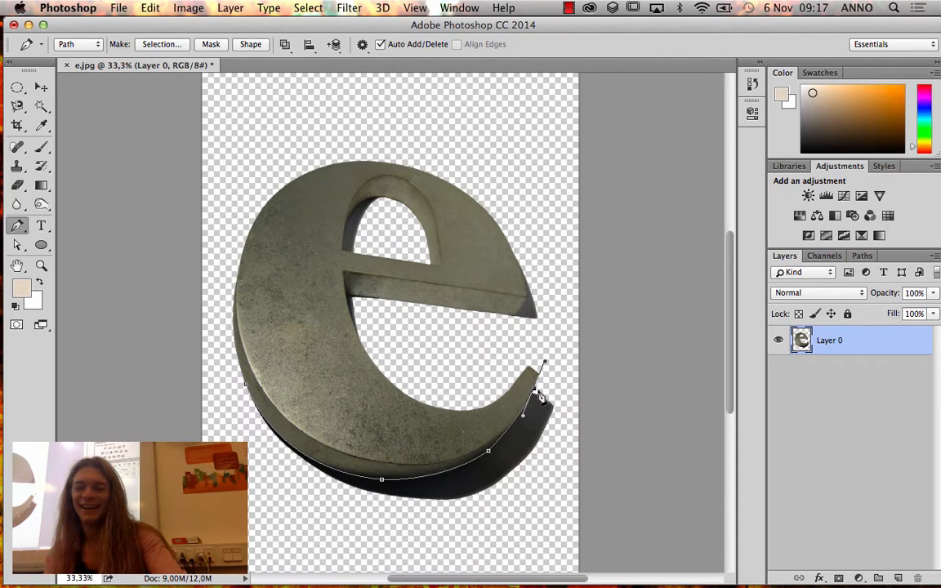
{"action": "left_click", "coordinate": [536, 393]}
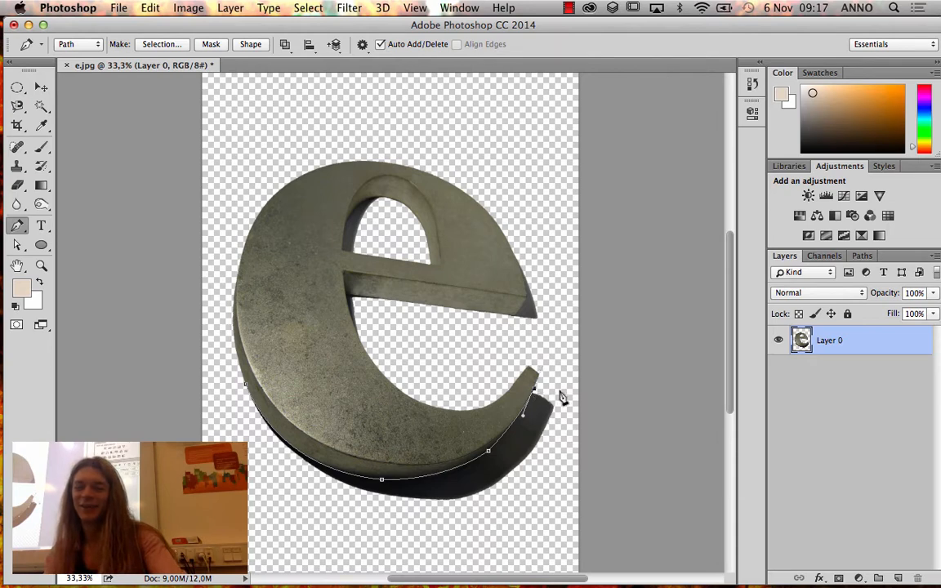
- Continue the path with straight segments loosely around the outside of the bottom shadow and close it at the starting anchor
{"action": "left_click", "coordinate": [562, 398]}
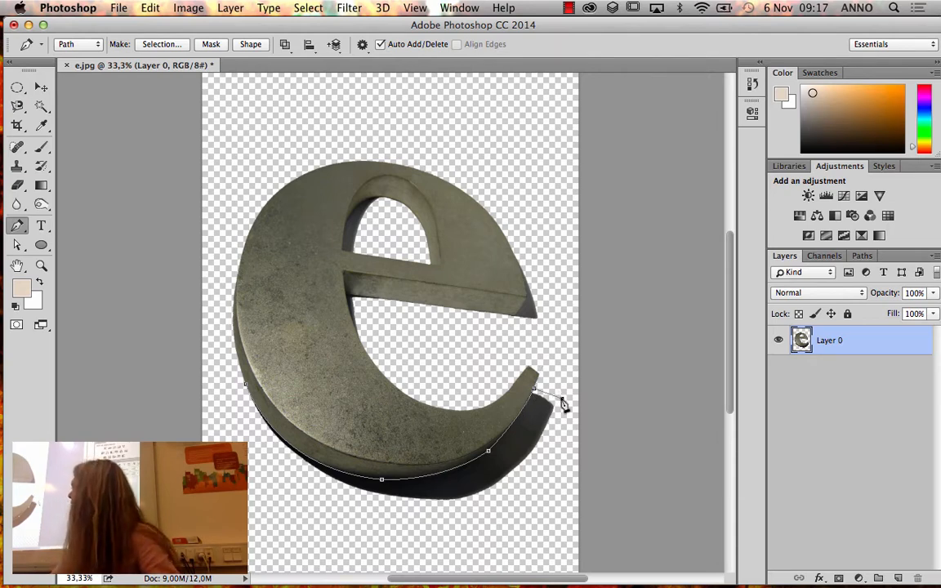
{"action": "left_click", "coordinate": [566, 449]}
{"action": "left_click", "coordinate": [543, 523]}
{"action": "left_click", "coordinate": [429, 537]}
{"action": "left_click", "coordinate": [297, 510]}
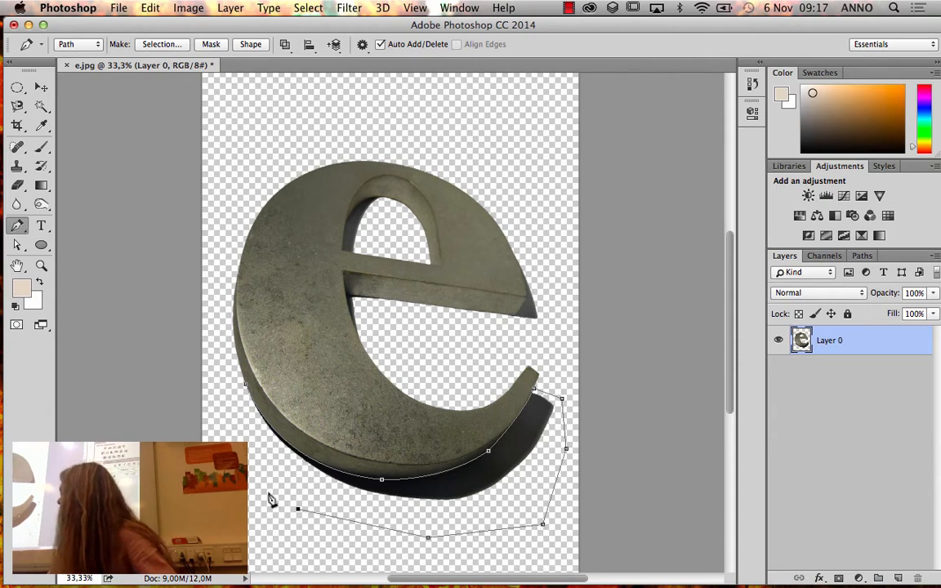
{"action": "left_click", "coordinate": [233, 472]}
{"action": "left_click", "coordinate": [194, 392]}
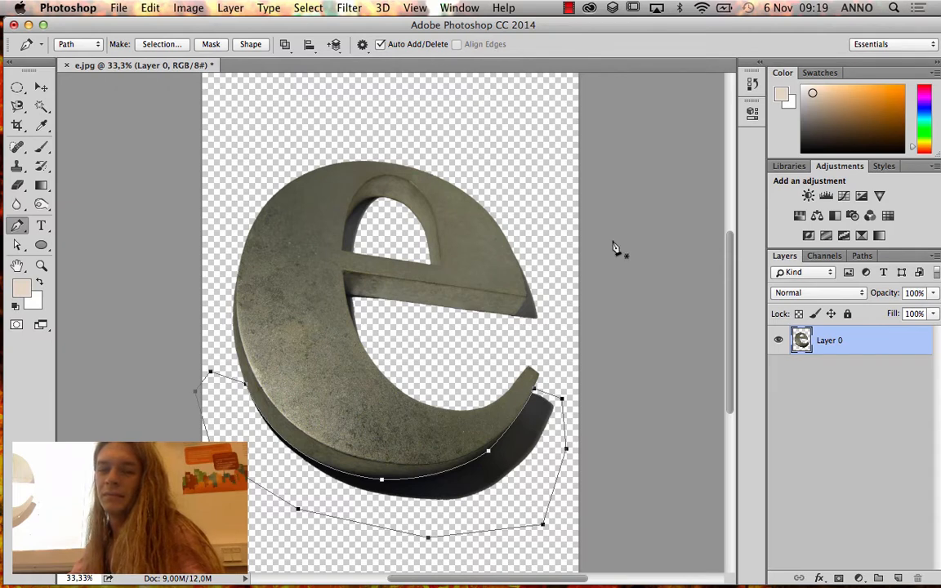
- Try converting the path into a new anti-aliased selection with a feather radius of 0 pixels, and undo it
{"action": "left_click", "coordinate": [161, 44]}
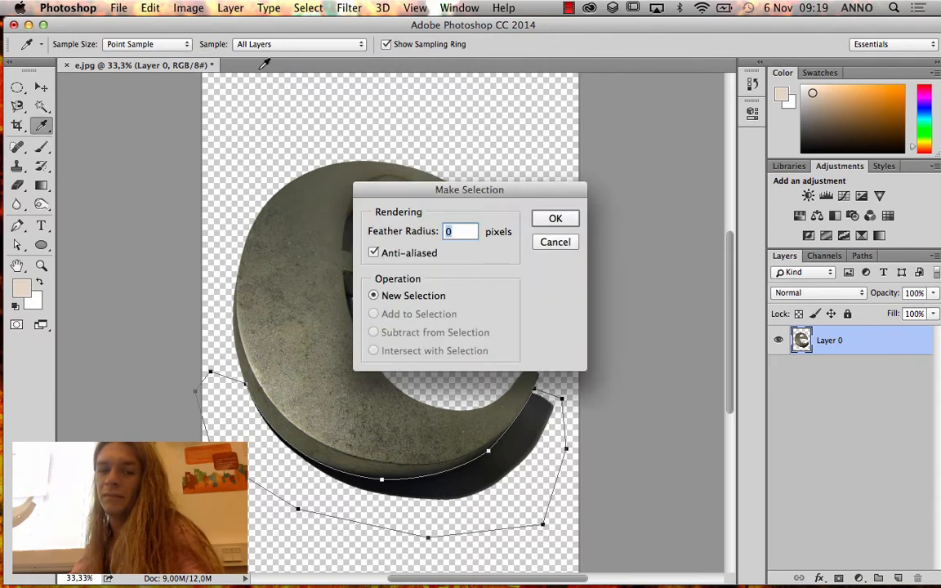
{"action": "left_click", "coordinate": [543, 220]}
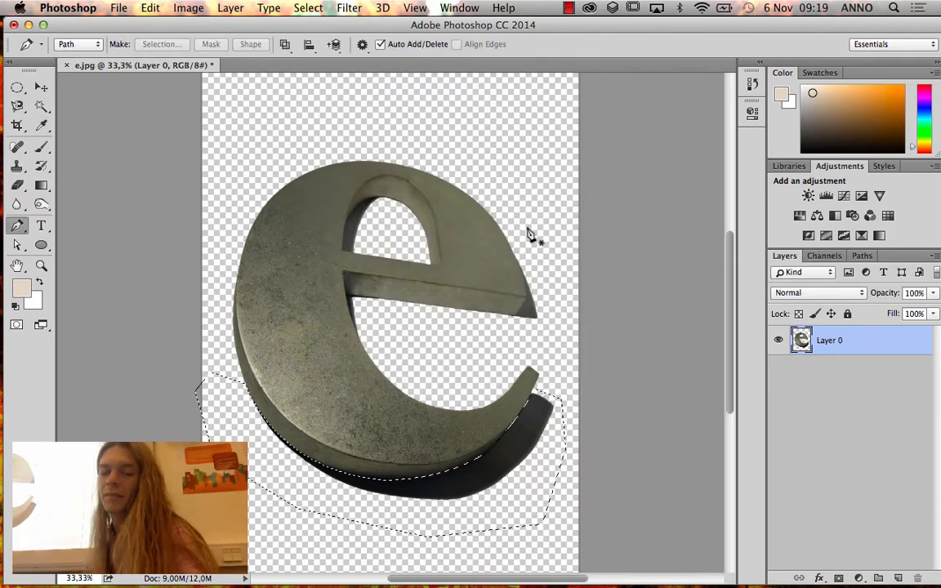
{"action": "key", "text": "super+z"}
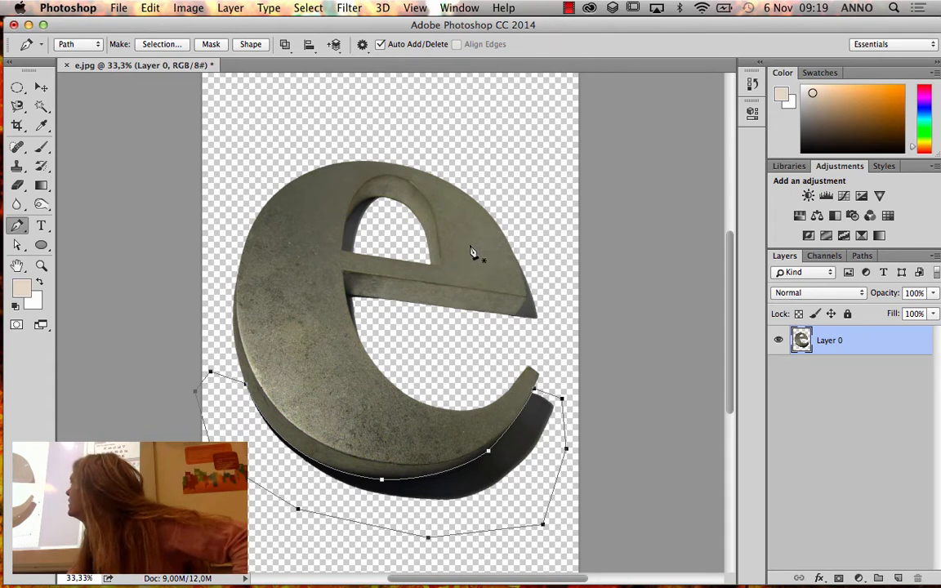
- Load the Work Path as a selection, delete the bottom shadow from Layer 0, and deselect
{"action": "left_click", "coordinate": [863, 259]}
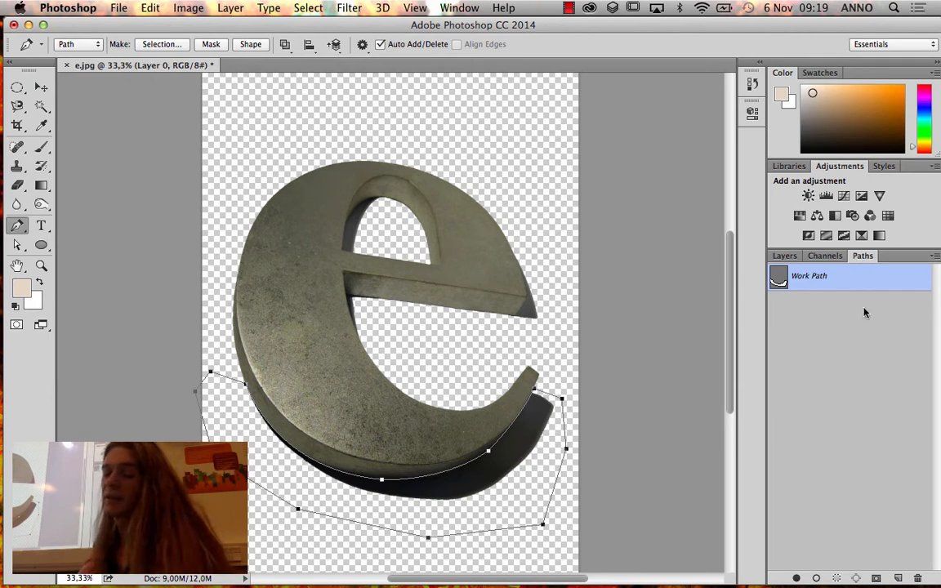
{"action": "left_click", "coordinate": [837, 577]}
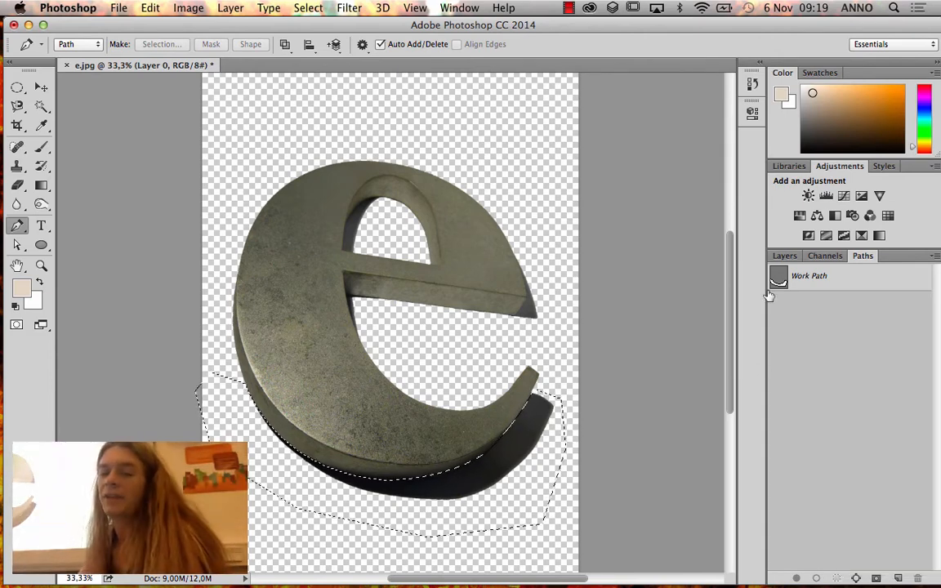
{"action": "left_click", "coordinate": [782, 261]}
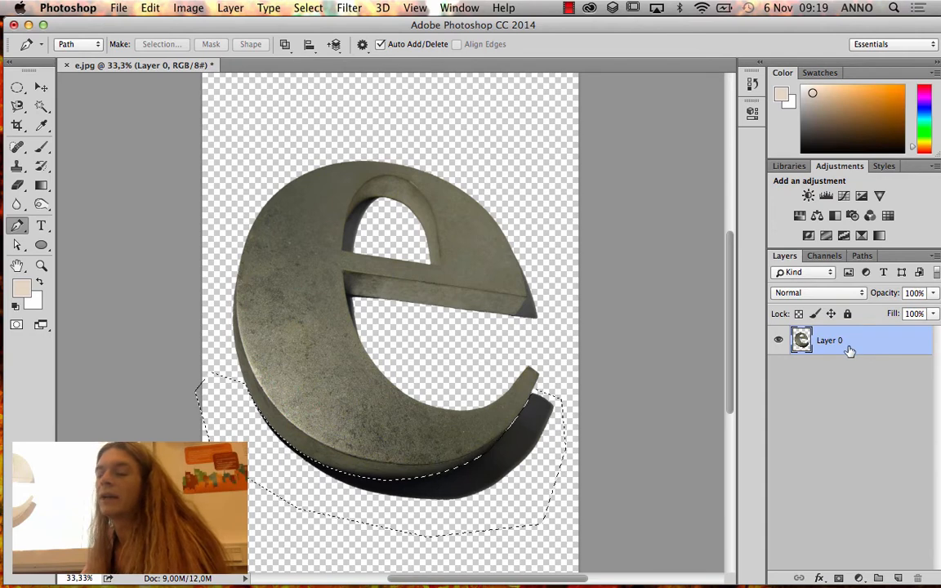
{"action": "key", "text": "Delete"}
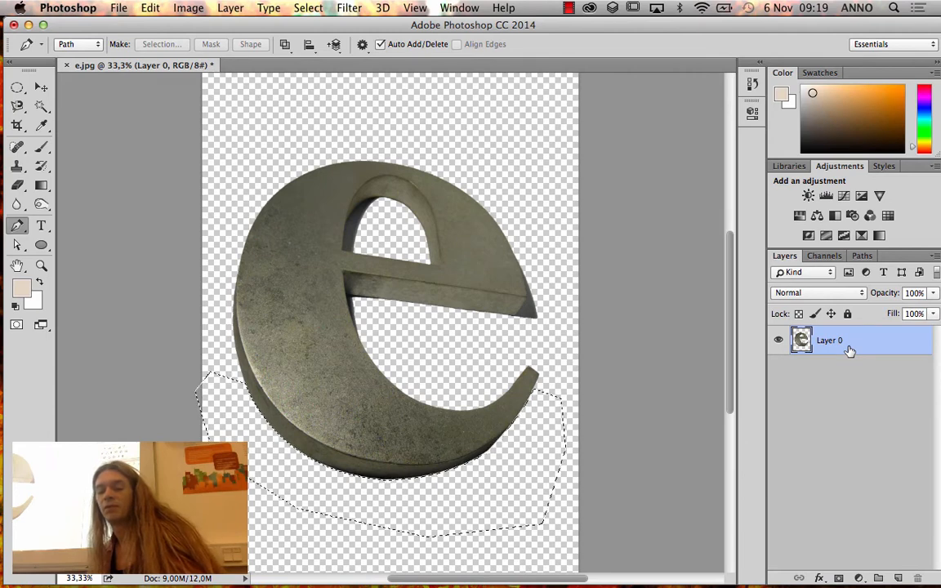
{"action": "key", "text": "super+d"}
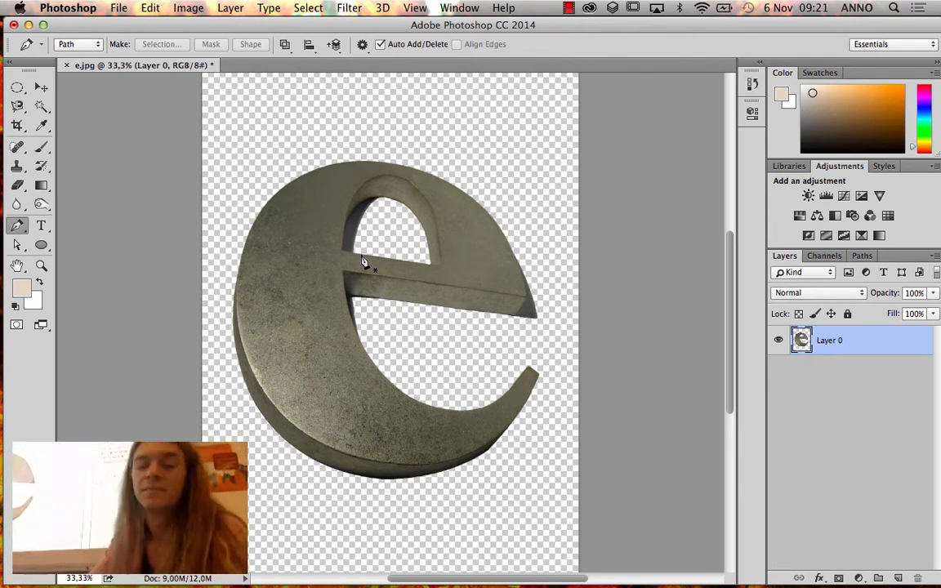
- Draw a closed path around the shadow at the crossbar's outer tip, following the letter's edge and looping outside through the empty background
{"action": "left_click", "coordinate": [512, 320]}
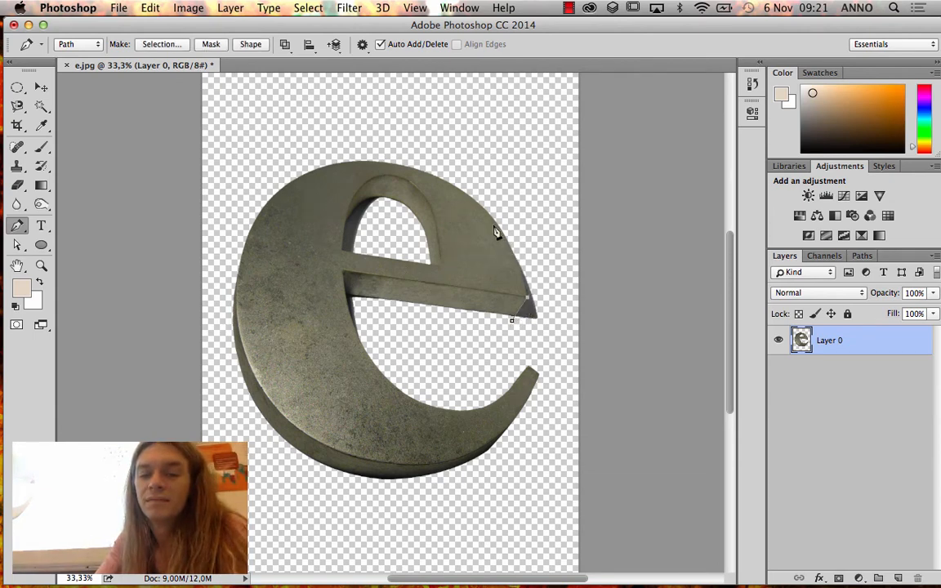
{"action": "left_click_drag", "start_coordinate": [472, 204], "coordinate": [460, 187]}
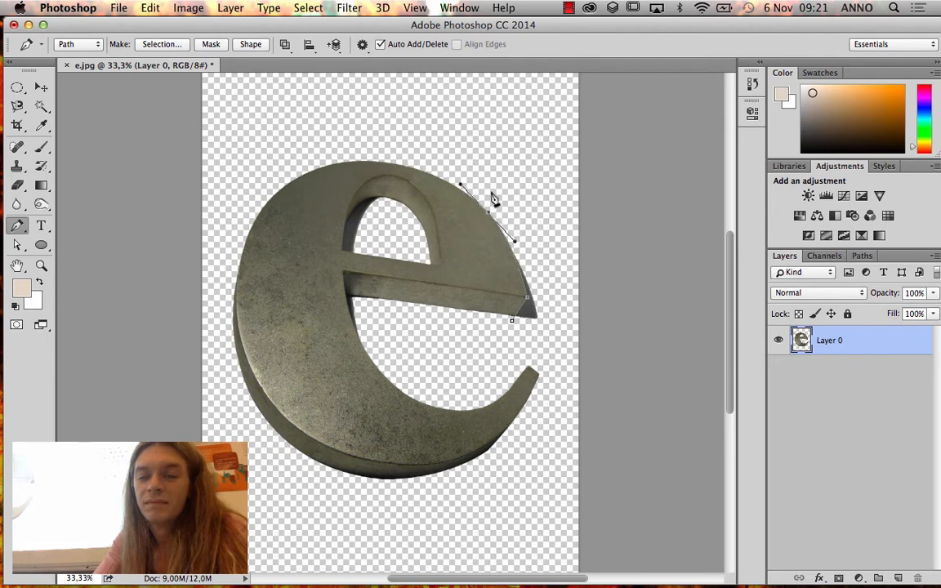
{"action": "left_click", "coordinate": [510, 176]}
{"action": "left_click", "coordinate": [539, 196]}
{"action": "left_click", "coordinate": [562, 244]}
{"action": "left_click", "coordinate": [576, 314]}
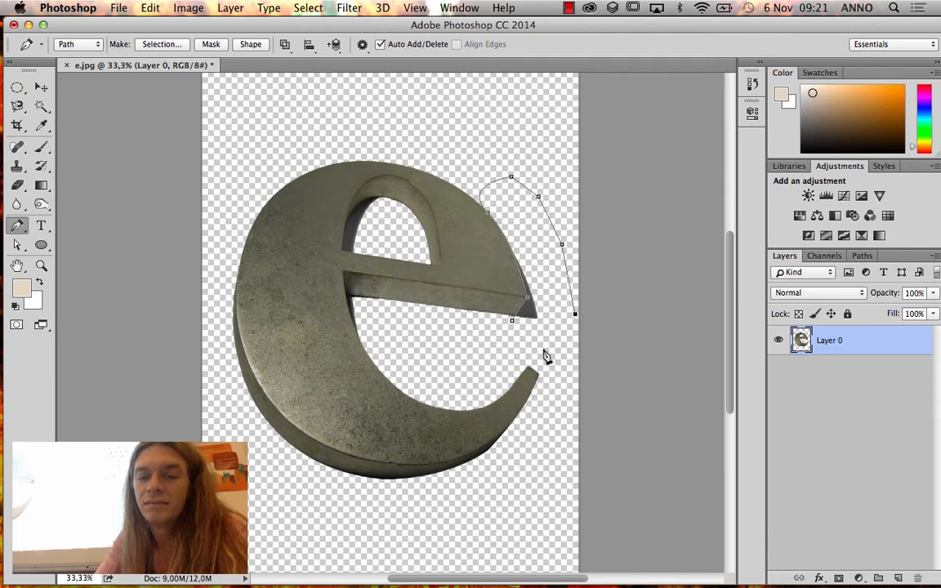
{"action": "left_click", "coordinate": [544, 349]}
{"action": "left_click", "coordinate": [515, 335]}
{"action": "left_click", "coordinate": [512, 321]}
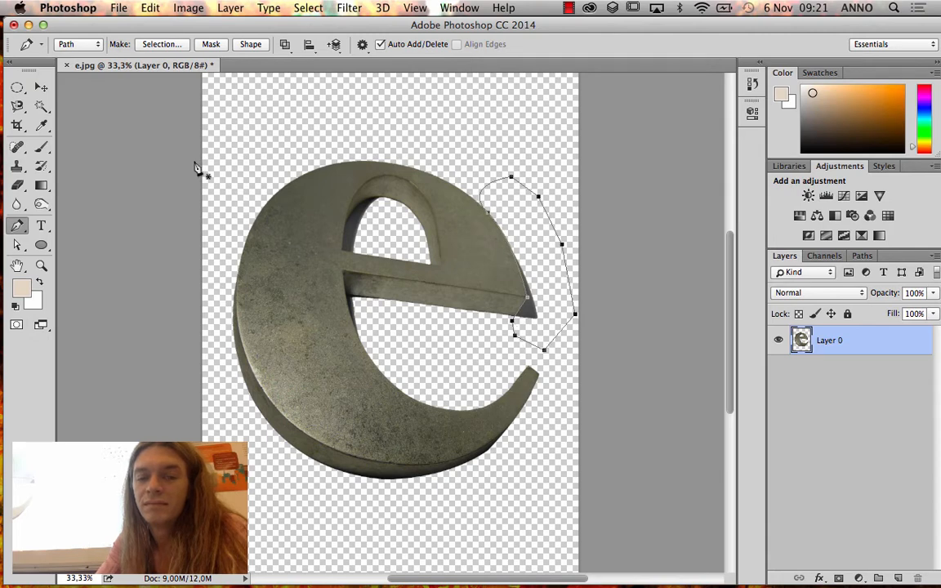
- Turn the path around the crossbar's tip into a selection, delete the shadow inside it, and deselect
{"action": "left_click", "coordinate": [168, 45]}
{"action": "left_click", "coordinate": [569, 219]}
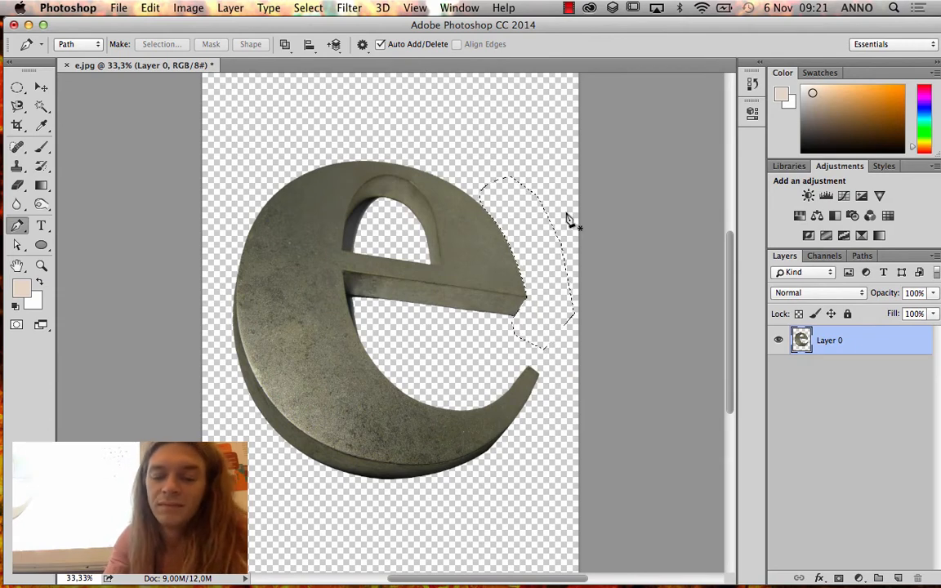
{"action": "key", "text": "super+d"}
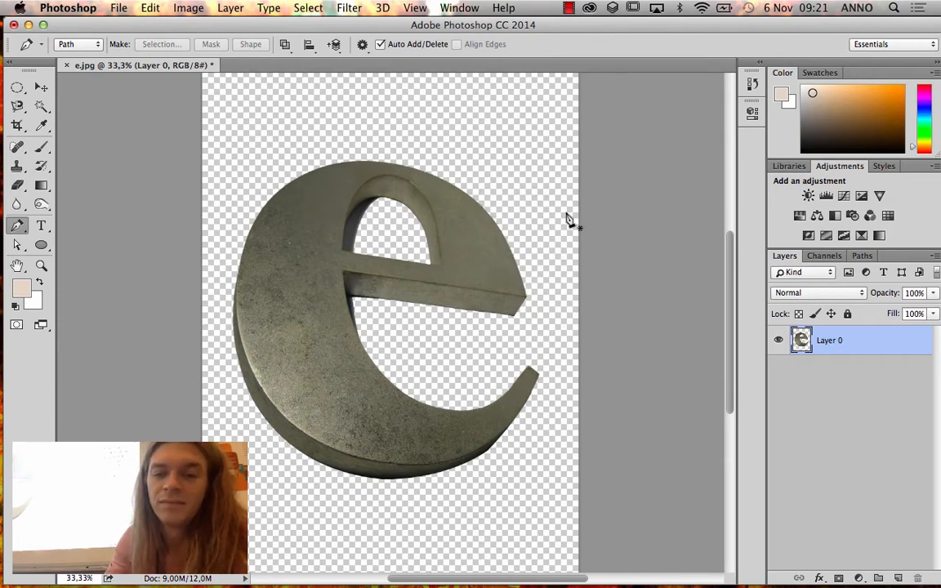
- Draw a closed path around the shadow in the letter's upper opening, curving along its inner edge and returning through the empty area
{"action": "left_click", "coordinate": [369, 261]}
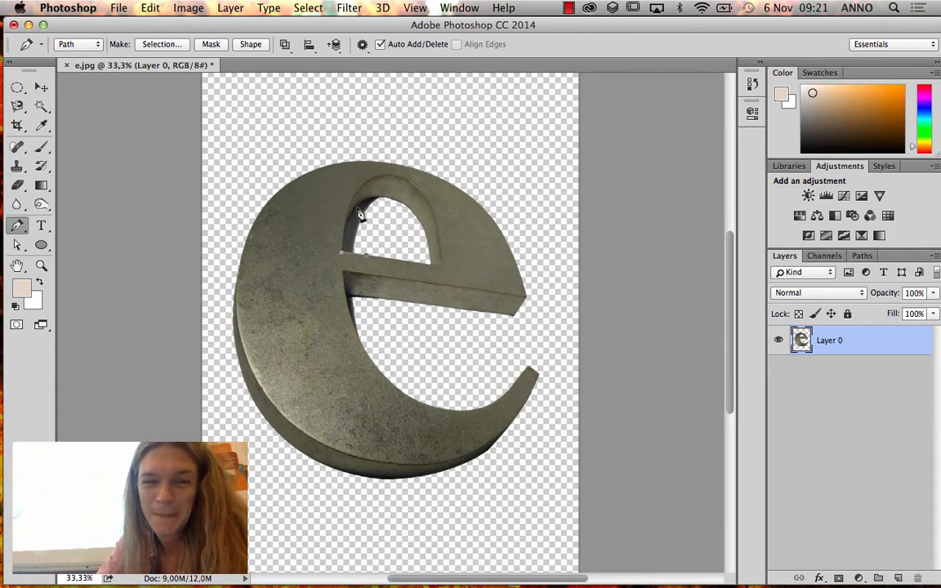
{"action": "left_click_drag", "start_coordinate": [358, 210], "coordinate": [373, 198]}
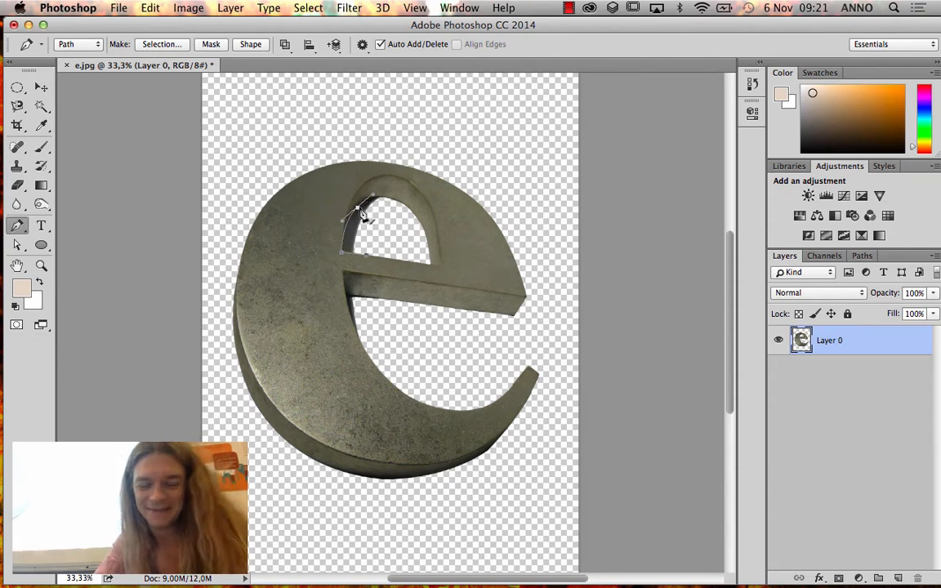
{"action": "left_click", "coordinate": [358, 210], "text": "alt"}
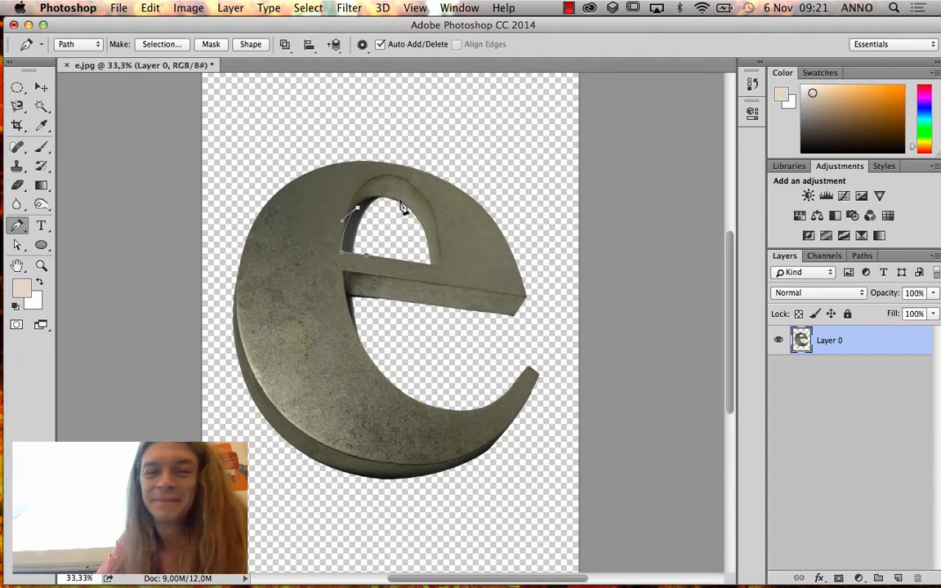
{"action": "left_click_drag", "start_coordinate": [403, 204], "coordinate": [430, 224]}
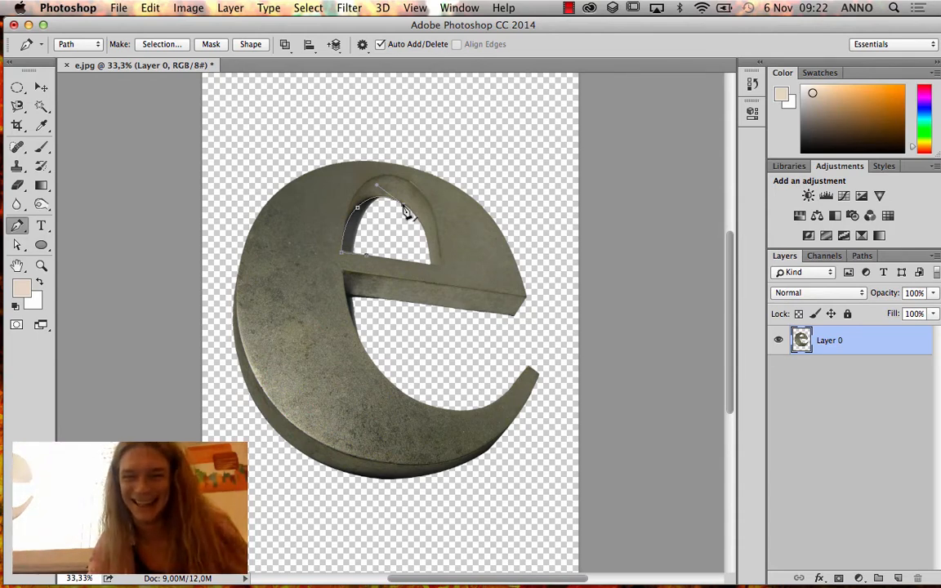
{"action": "left_click", "coordinate": [365, 255]}
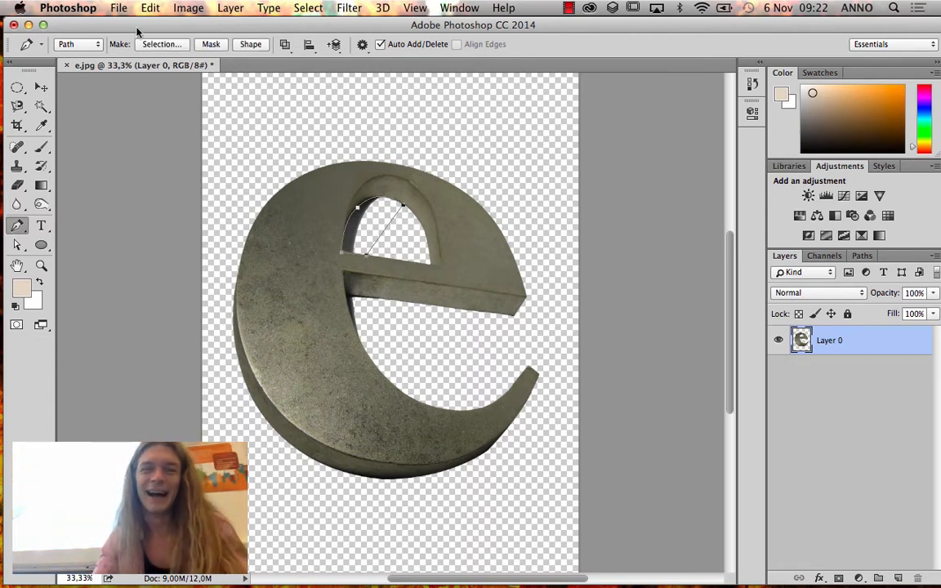
- Convert the path in the upper opening into a selection, delete the shadow inside it, and deselect
{"action": "left_click", "coordinate": [161, 44]}
{"action": "left_click", "coordinate": [557, 216]}
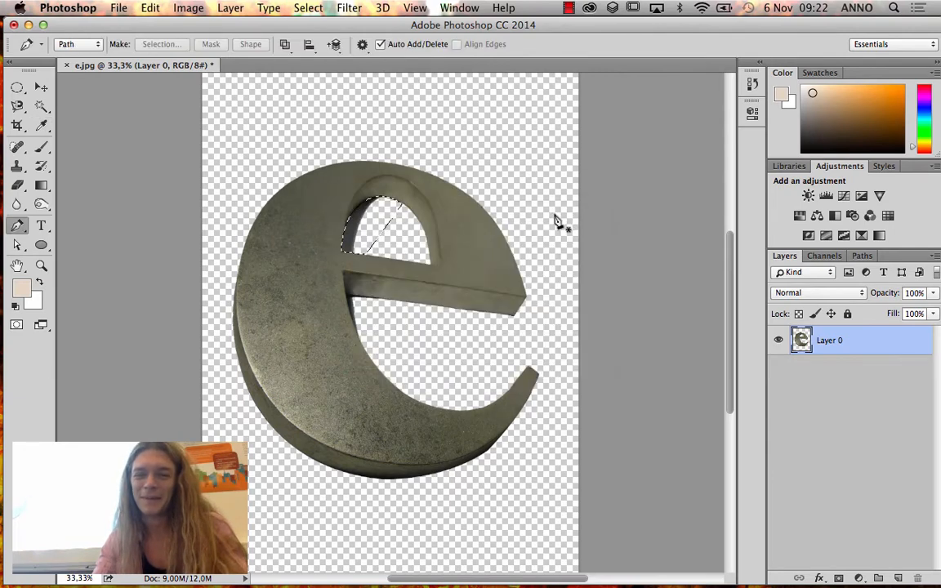
{"action": "key", "text": "super+d"}
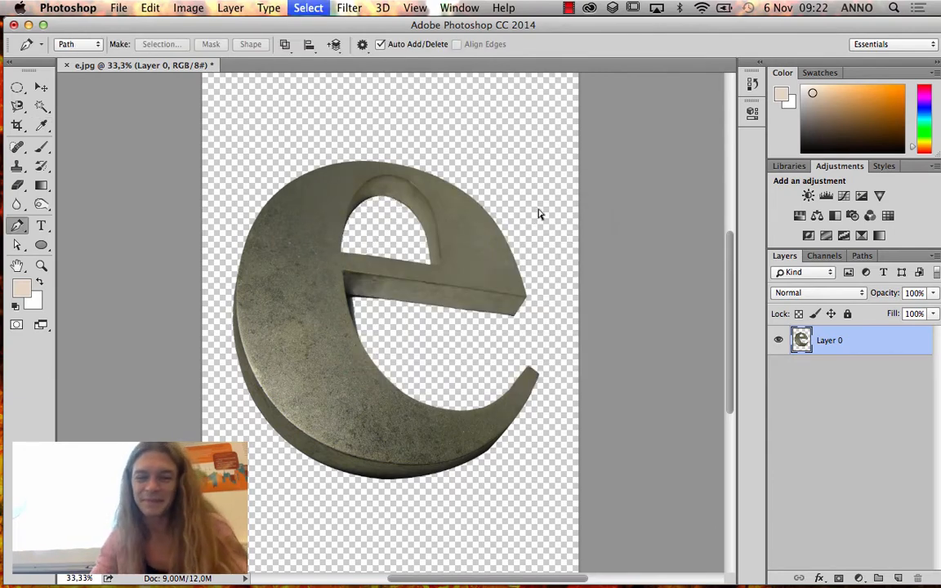
- Enclose the shadow below the crossbar's inner corner with a closed path and delete it through a new anti-aliased selection with 0 pixels feather
{"action": "left_click", "coordinate": [385, 300]}
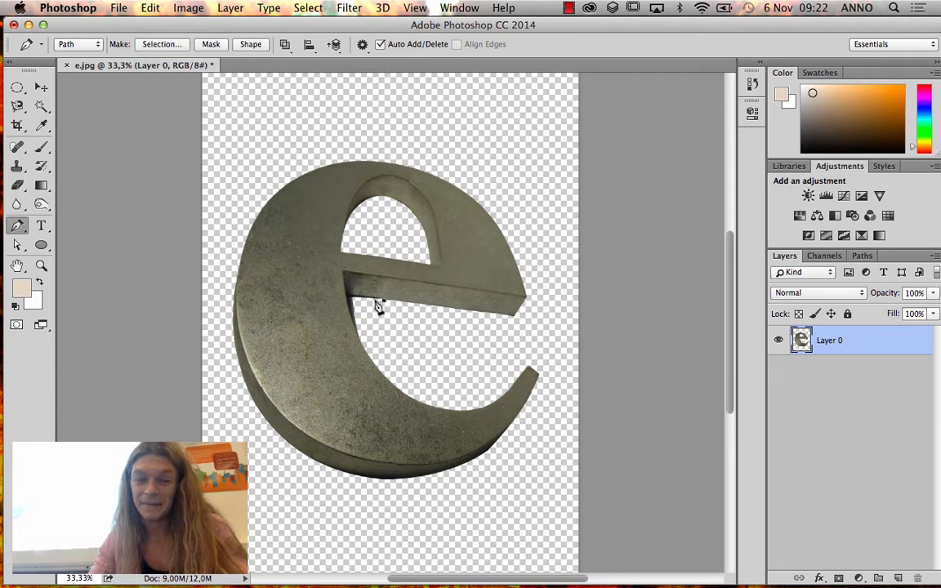
{"action": "left_click", "coordinate": [347, 296]}
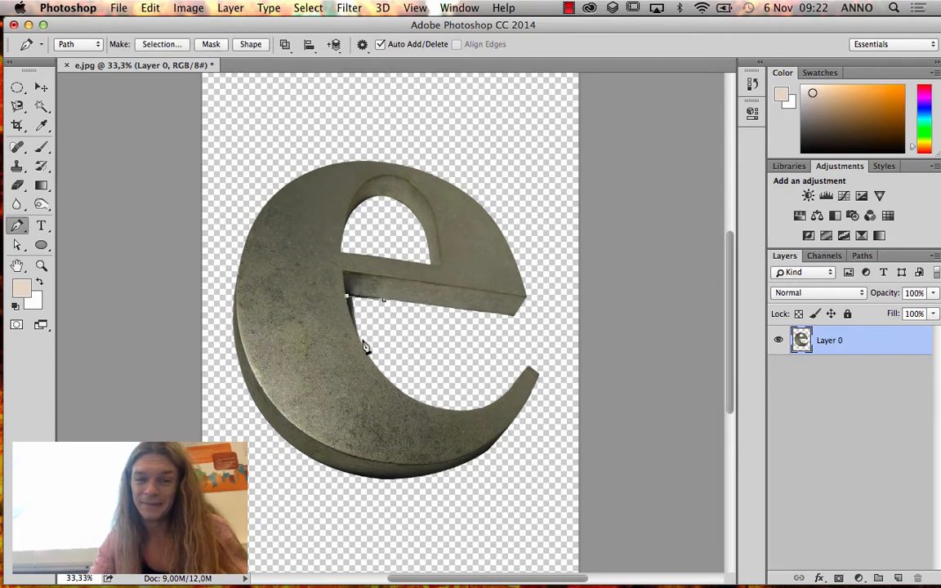
{"action": "left_click", "coordinate": [364, 348]}
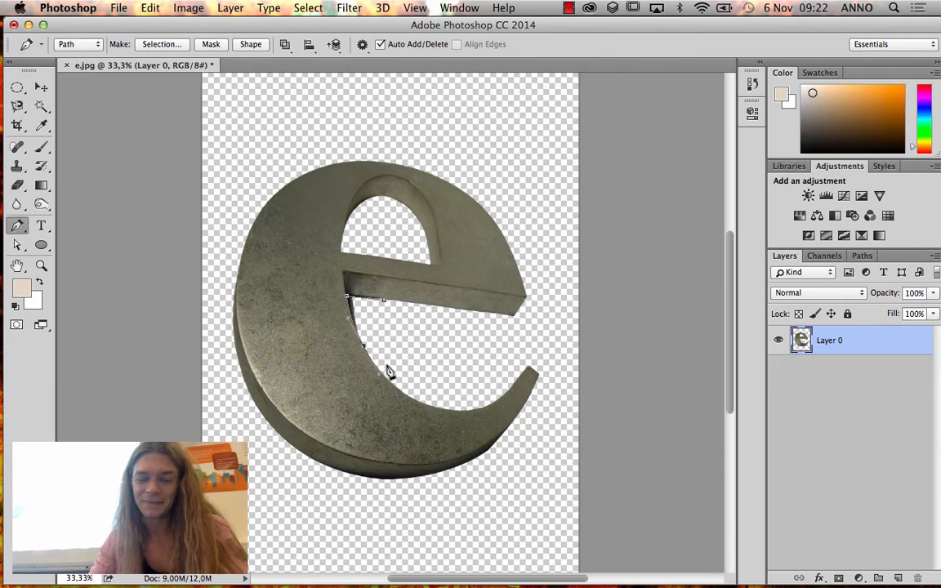
{"action": "left_click", "coordinate": [383, 301]}
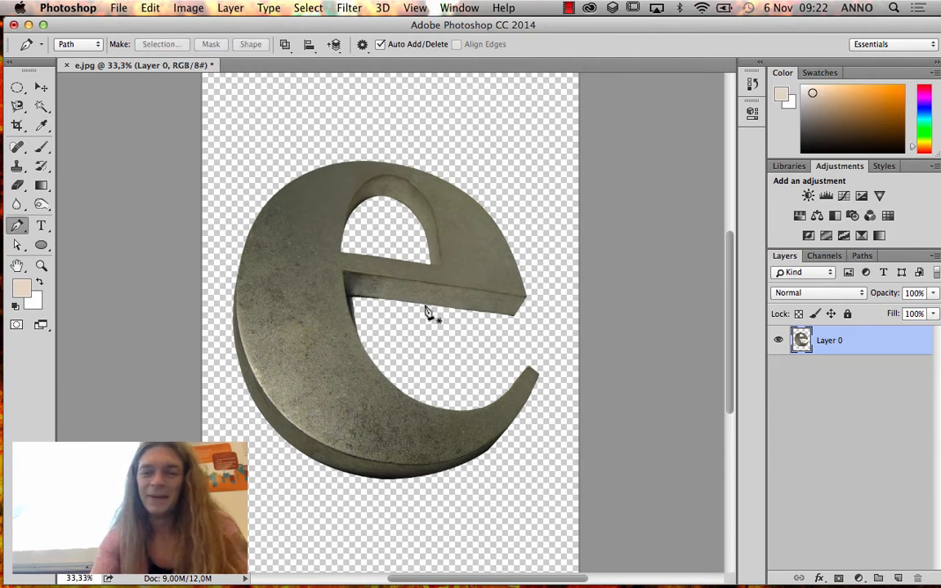
{"action": "left_click", "coordinate": [161, 45]}
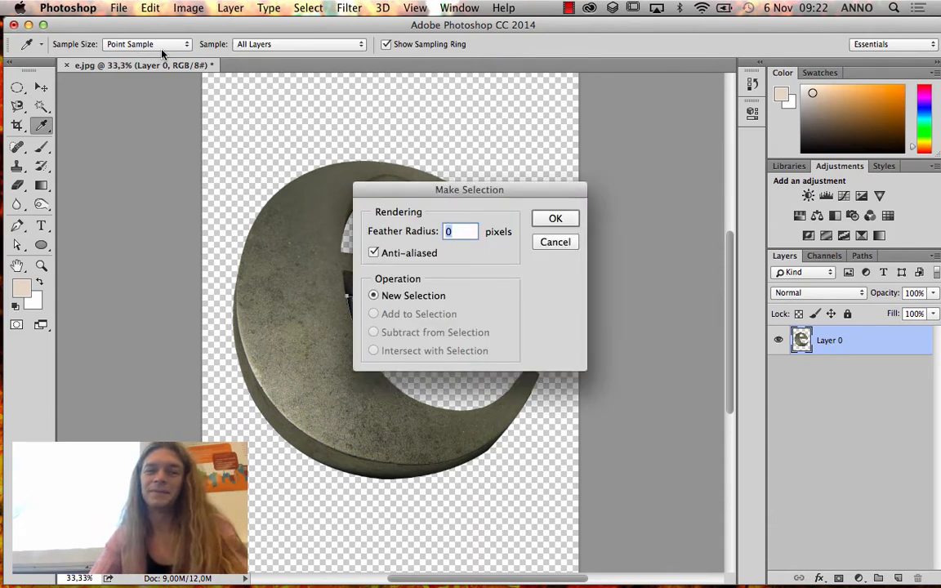
{"action": "left_click", "coordinate": [557, 219]}
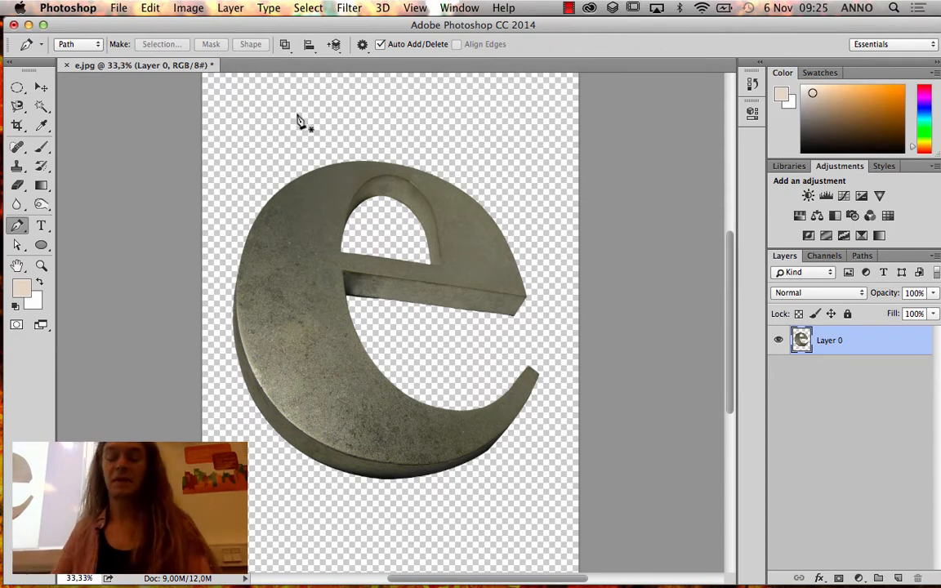
- Save the cut-out as my_e.psd in the Ressources folder, in Photoshop format with layers and Maximize Compatibility enabled
{"action": "key", "text": "super+shift+s"}
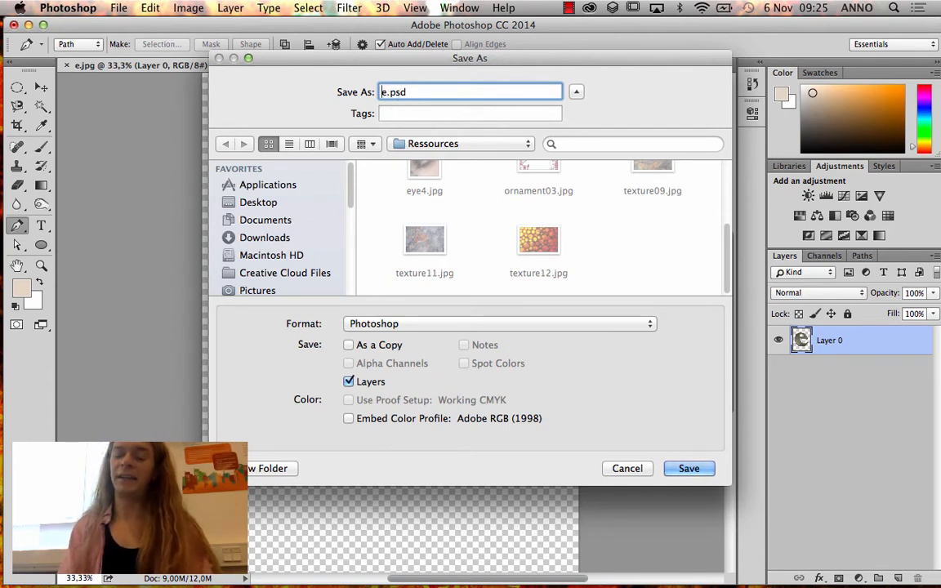
{"action": "type", "text": "mey_"}
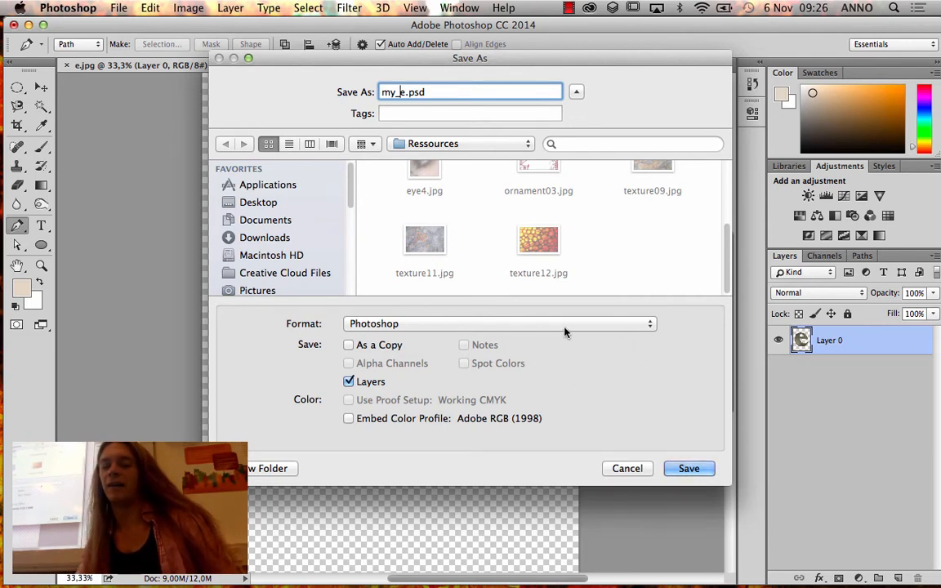
{"action": "left_click", "coordinate": [639, 328]}
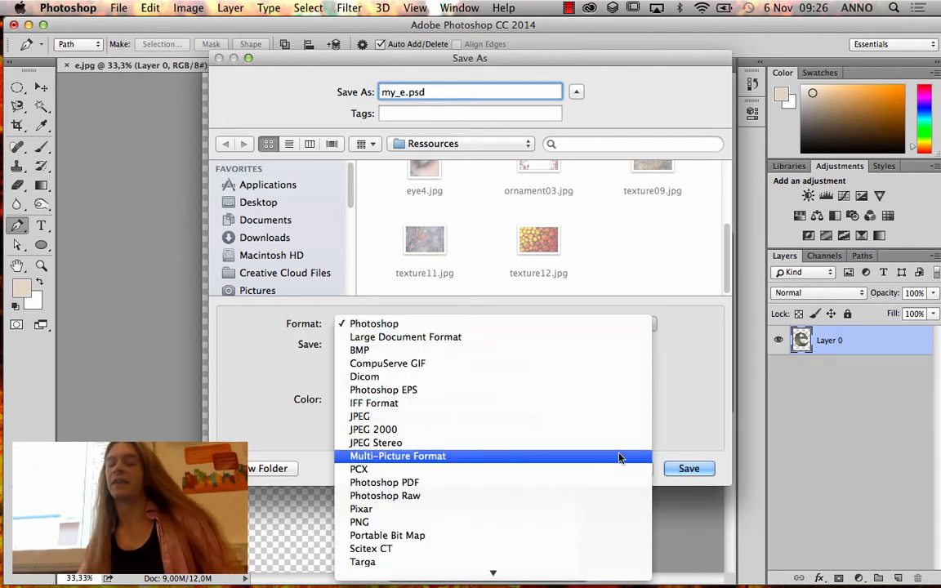
{"action": "left_click", "coordinate": [690, 340]}
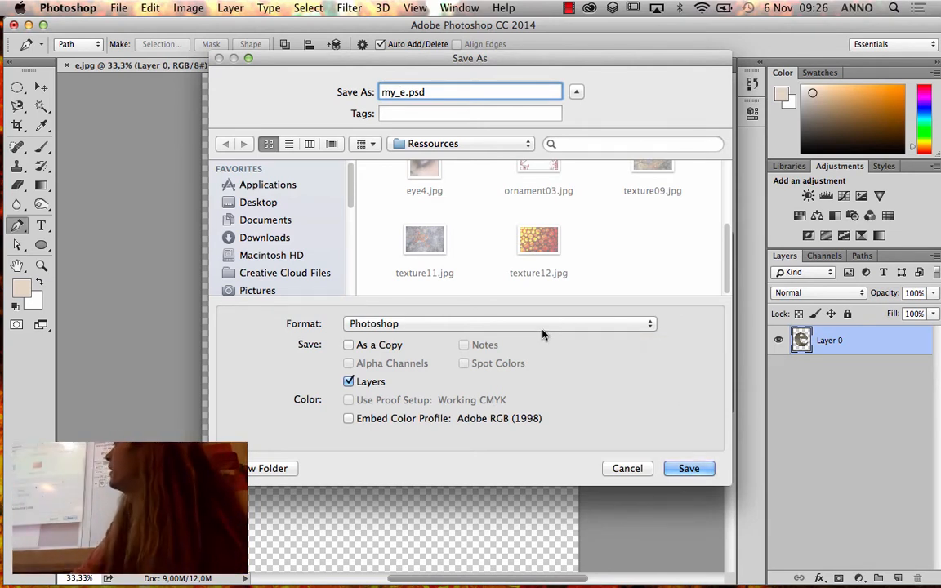
{"action": "left_click", "coordinate": [704, 469]}
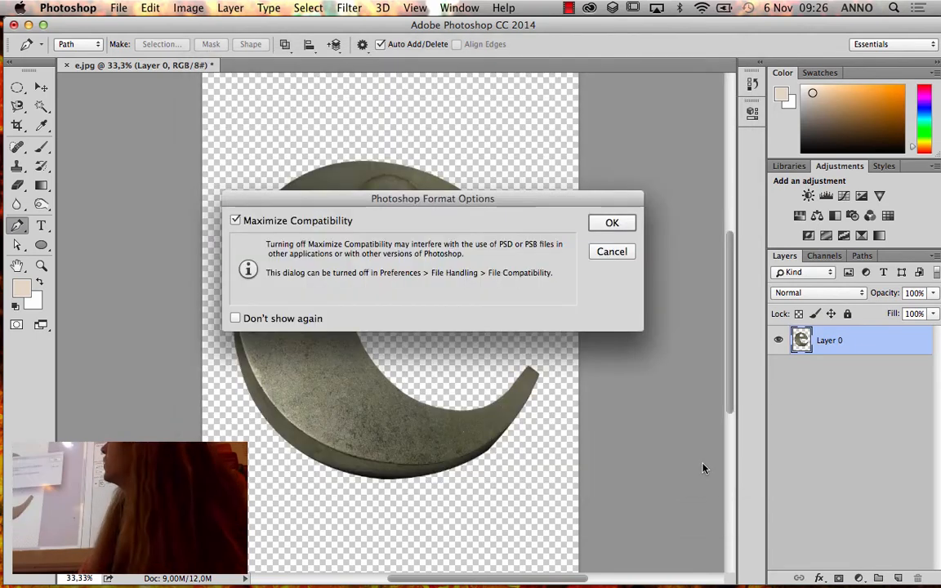
{"action": "left_click", "coordinate": [612, 223]}
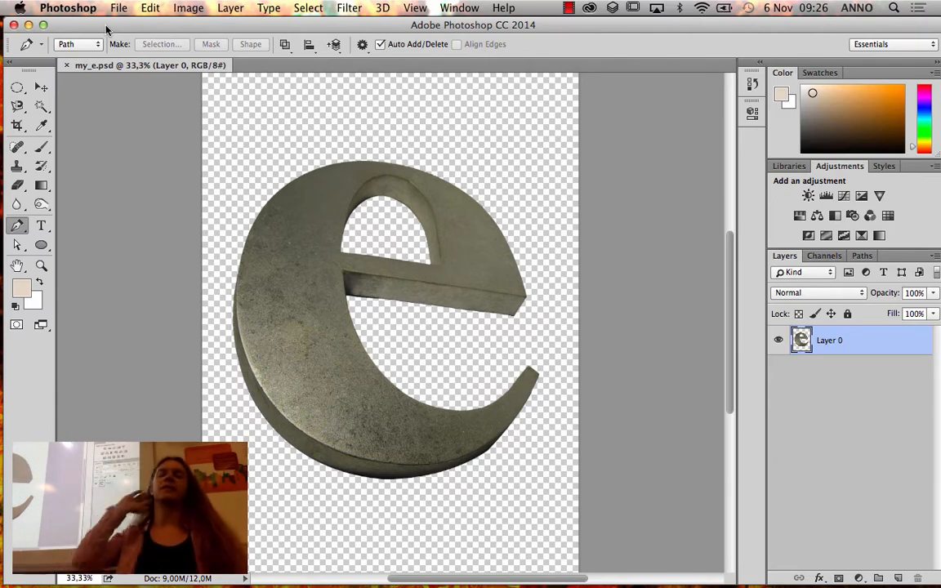
- Switch to Finder and preview eye4.jpg in the Eyes folder of Art and Collage
{"action": "left_click", "coordinate": [29, 25]}
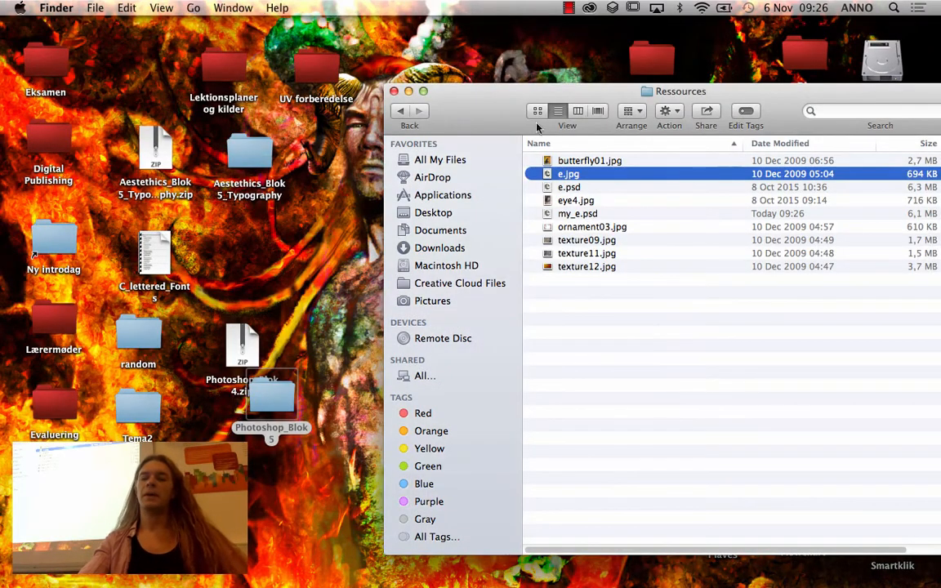
{"action": "left_click", "coordinate": [574, 200]}
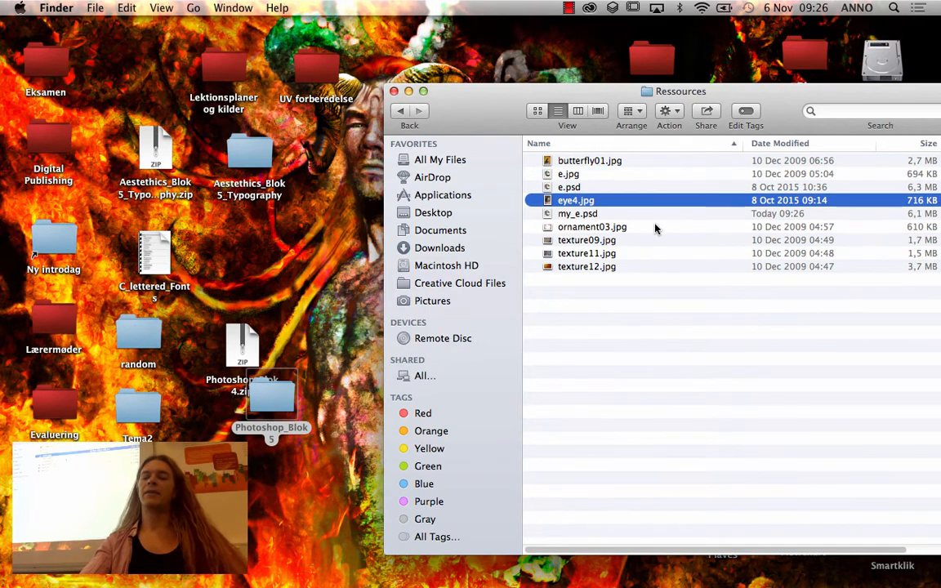
{"action": "left_click", "coordinate": [402, 111]}
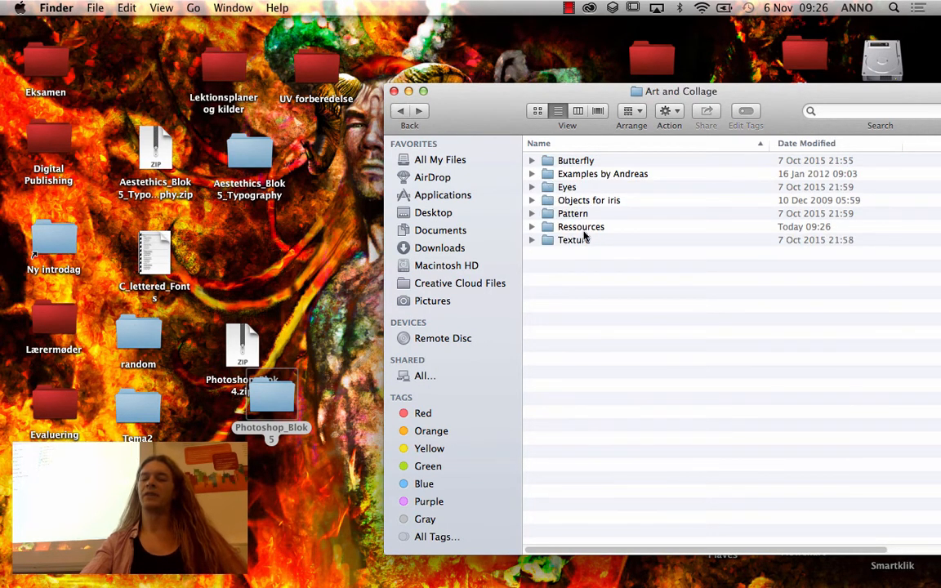
{"action": "double_click", "coordinate": [568, 188]}
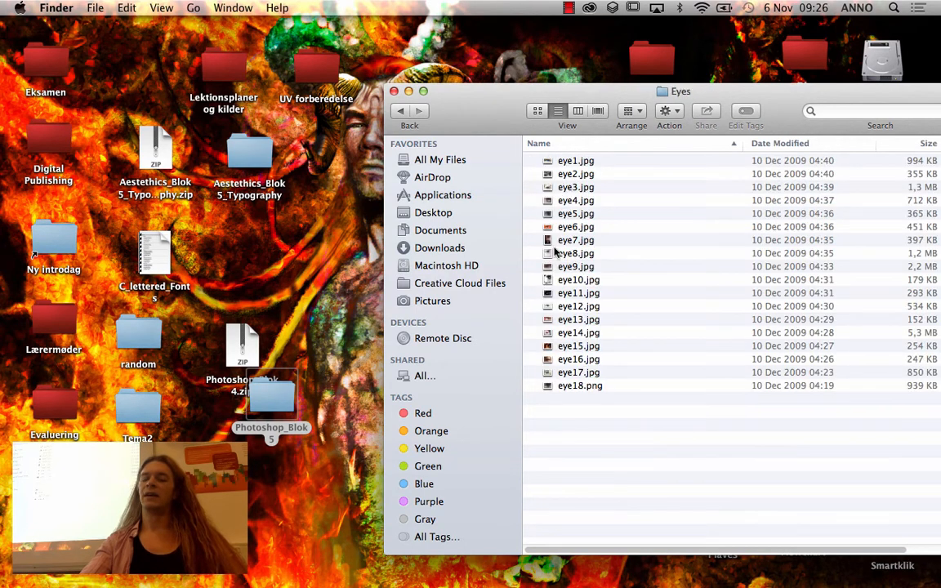
{"action": "left_click_drag", "start_coordinate": [563, 103], "coordinate": [493, 69]}
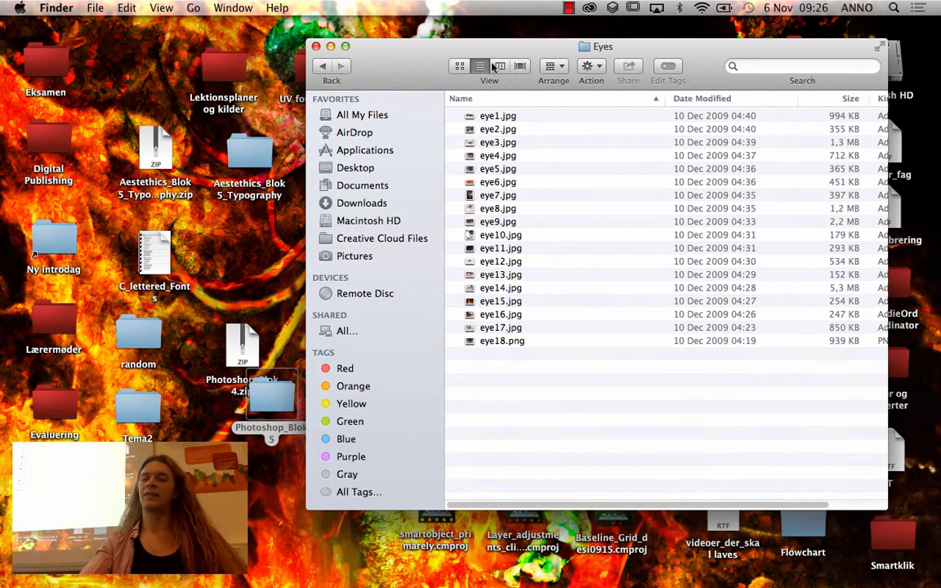
{"action": "left_click", "coordinate": [498, 155]}
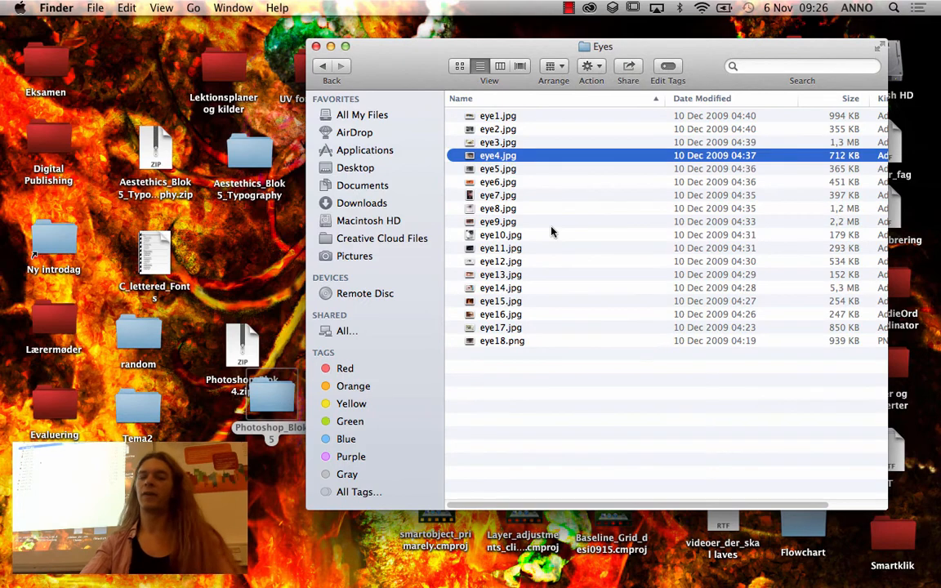
{"action": "key", "text": "space"}
{"action": "left_click", "coordinate": [43, 78]}
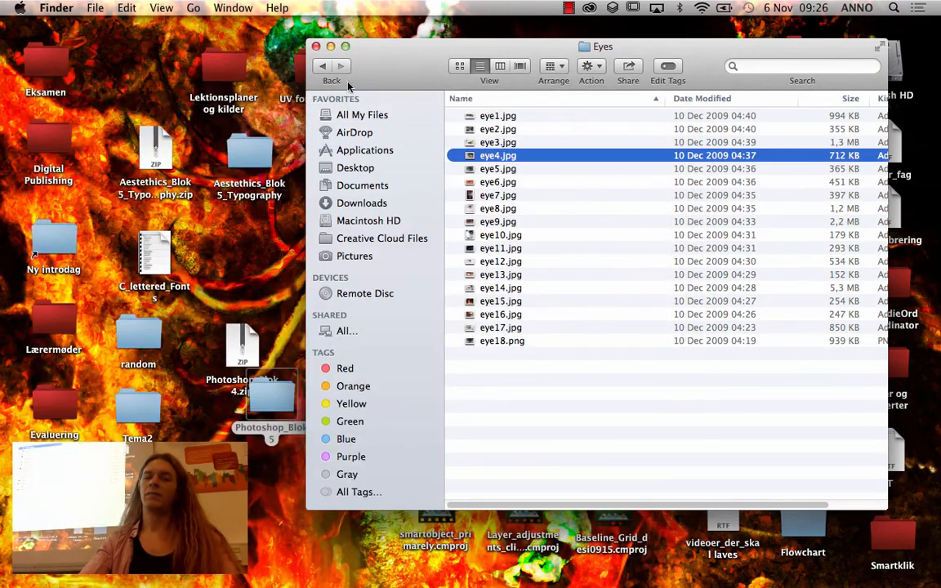
- Open eye4.jpg from the Ressources folder in Photoshop
{"action": "left_click", "coordinate": [323, 66]}
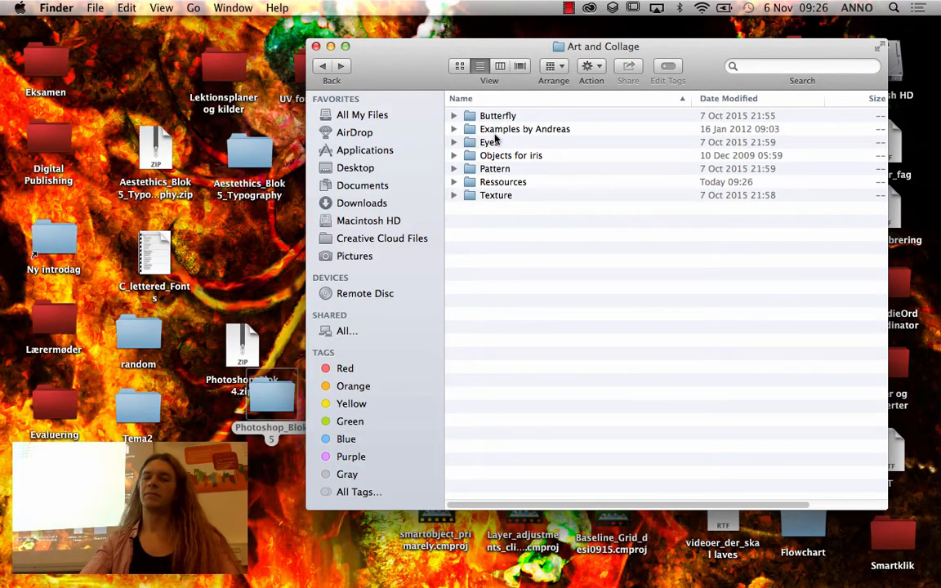
{"action": "double_click", "coordinate": [495, 181]}
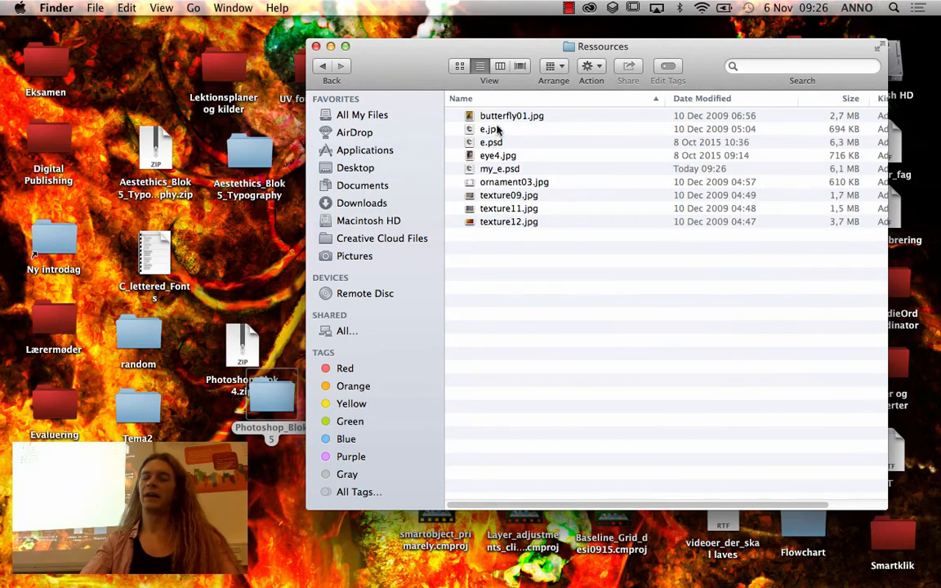
{"action": "left_click", "coordinate": [498, 117]}
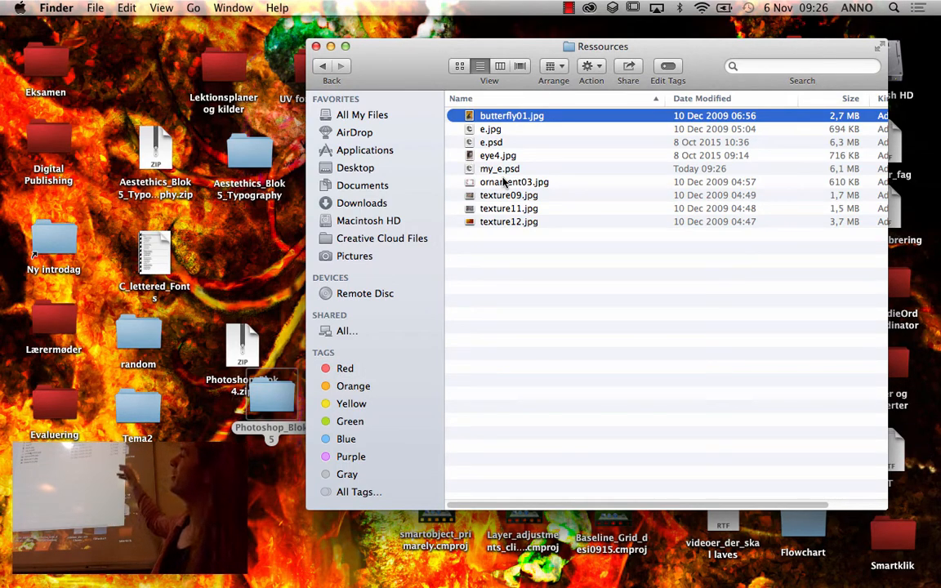
{"action": "left_click", "coordinate": [487, 155]}
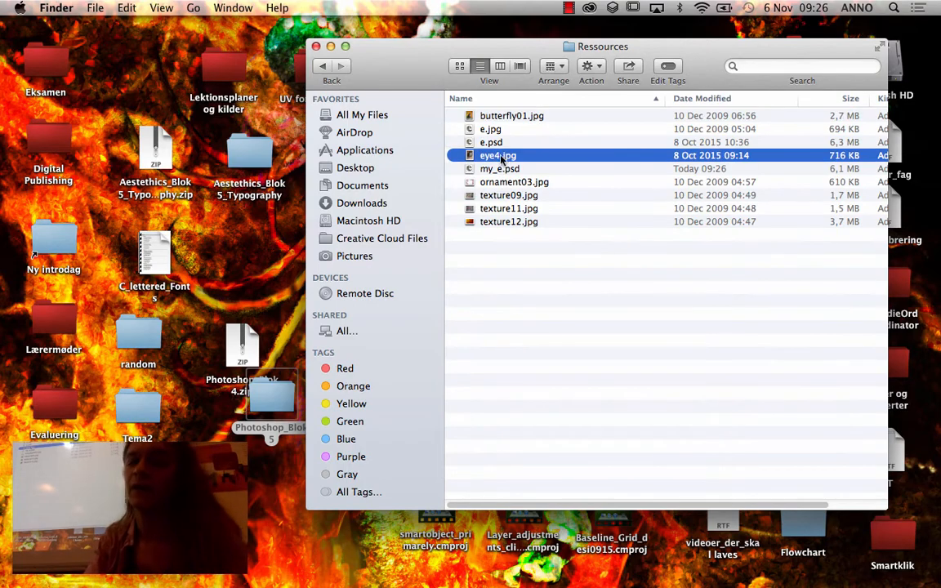
{"action": "left_click_drag", "start_coordinate": [468, 264], "coordinate": [264, 570]}
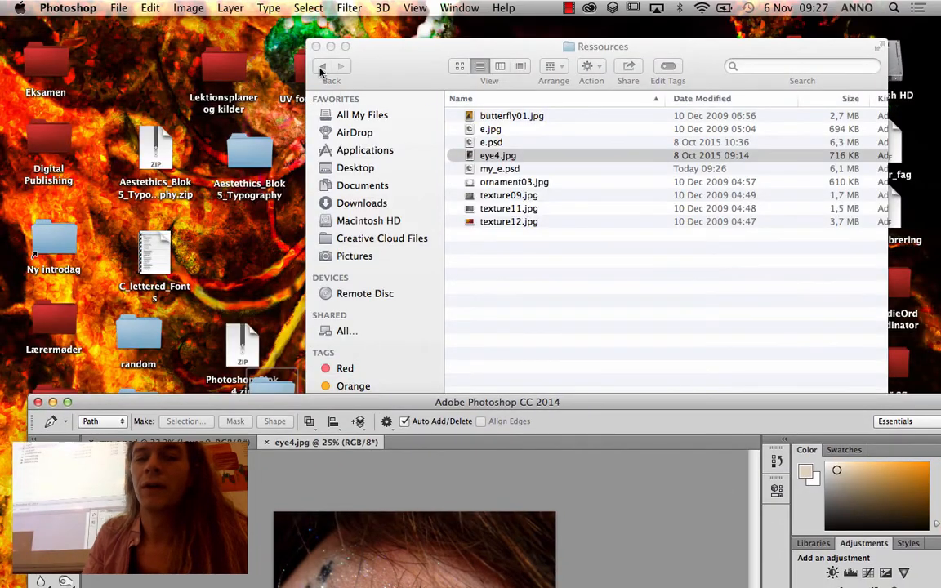
- Bring the Photoshop window back into full view and rotate the eye4.jpg image 90° clockwise
{"action": "left_click", "coordinate": [322, 68]}
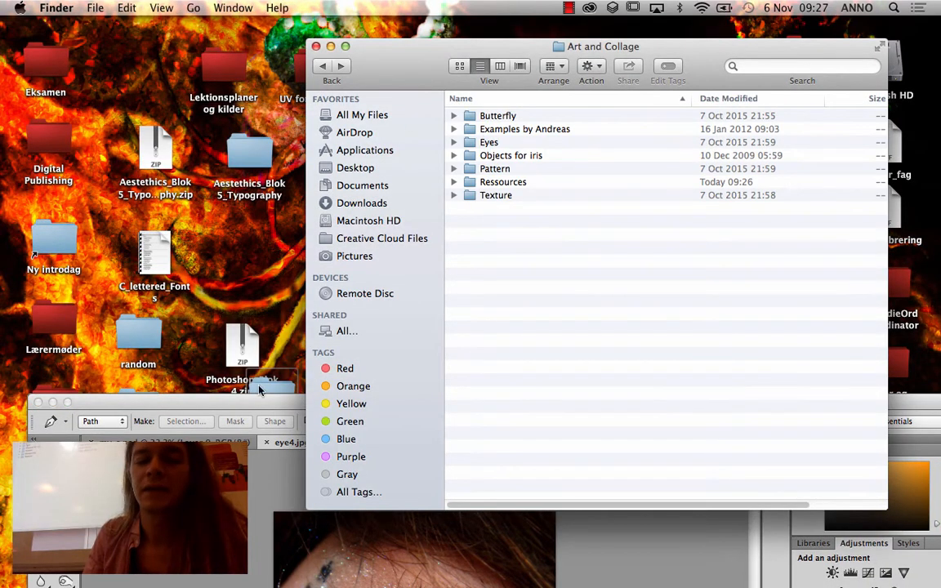
{"action": "left_click_drag", "start_coordinate": [301, 405], "coordinate": [258, 18]}
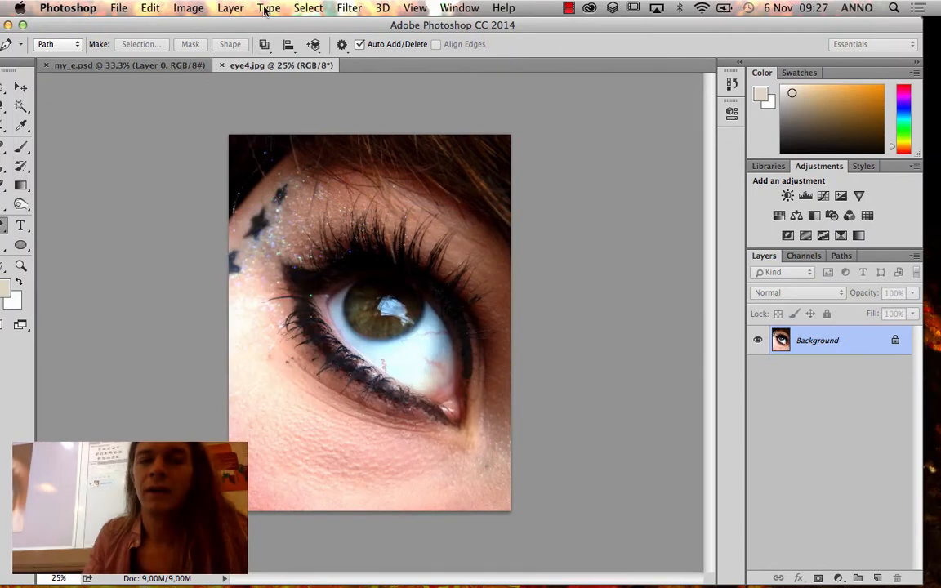
{"action": "left_click", "coordinate": [188, 8]}
{"action": "mouse_move", "coordinate": [234, 153]}
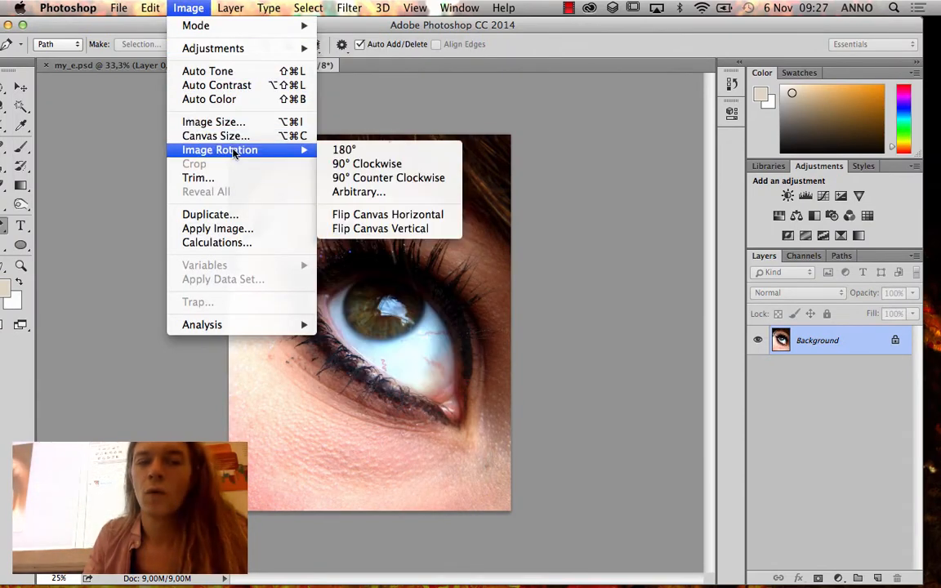
{"action": "left_click", "coordinate": [413, 169]}
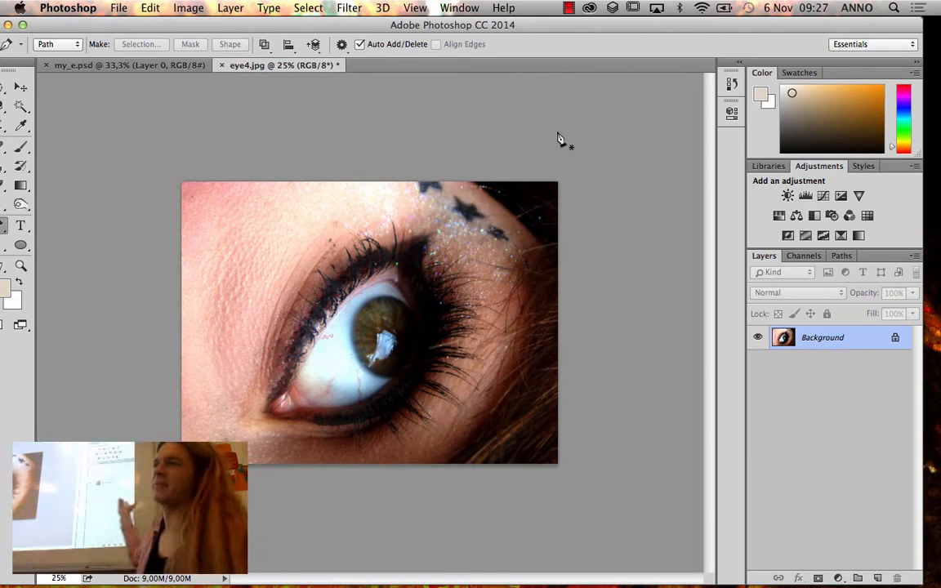
- Rotate the eye4.jpg image 90° counter clockwise into portrait orientation
{"action": "left_click", "coordinate": [185, 12]}
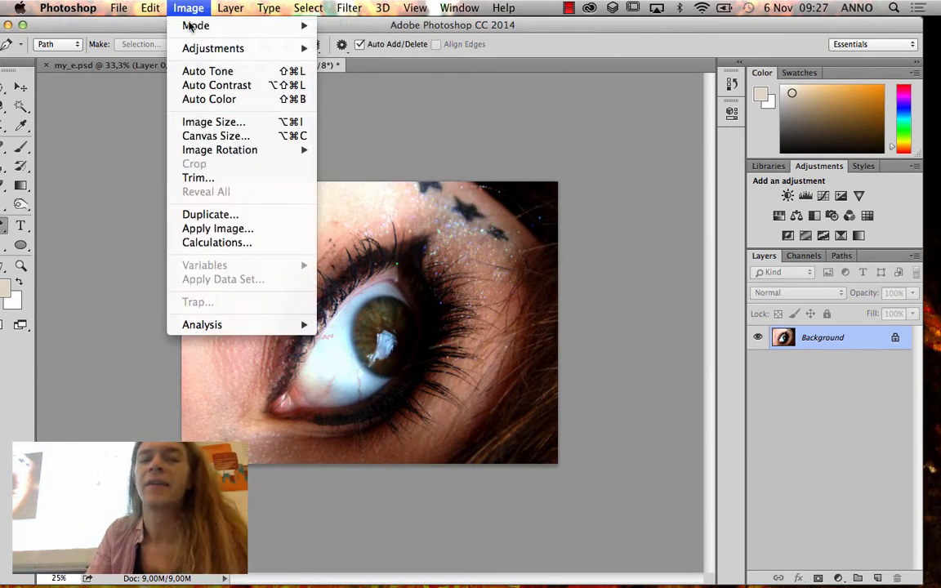
{"action": "mouse_move", "coordinate": [220, 149]}
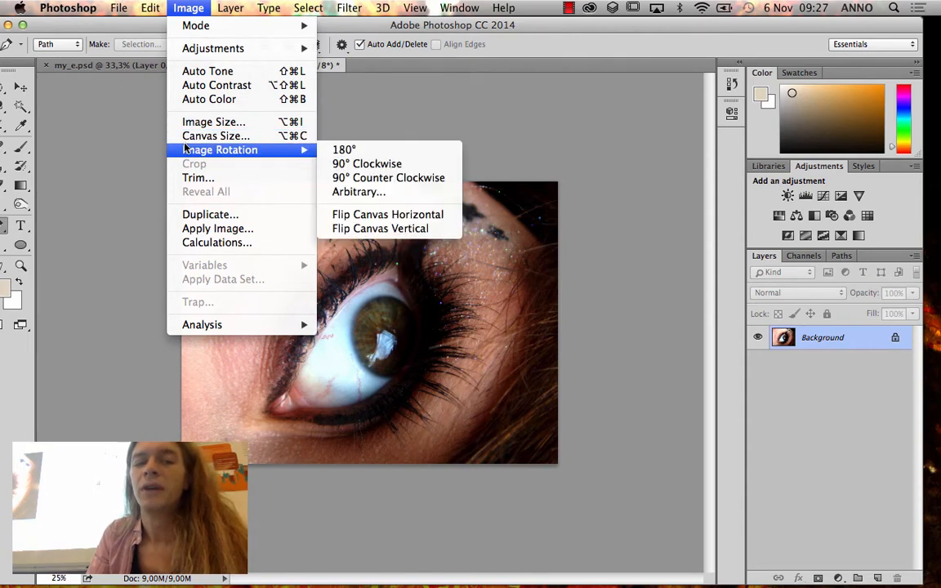
{"action": "left_click", "coordinate": [370, 178]}
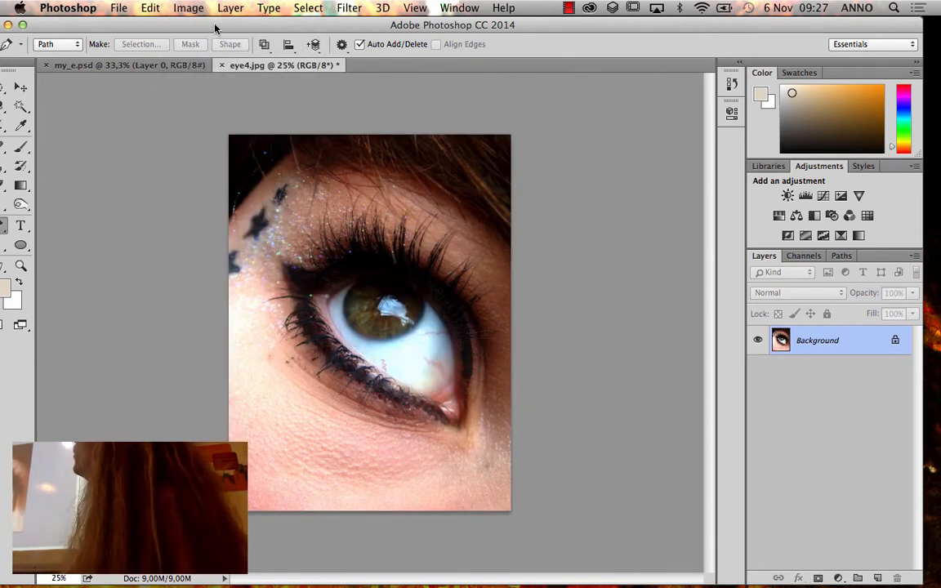
- Try flipping the eye4.jpg canvas horizontally and undo the flip
{"action": "left_click", "coordinate": [188, 7]}
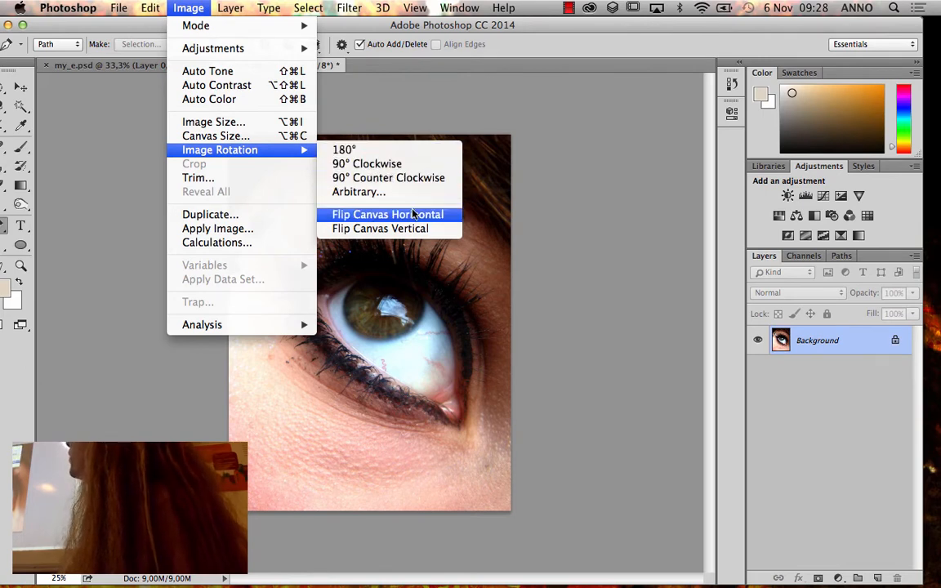
{"action": "left_click", "coordinate": [415, 214]}
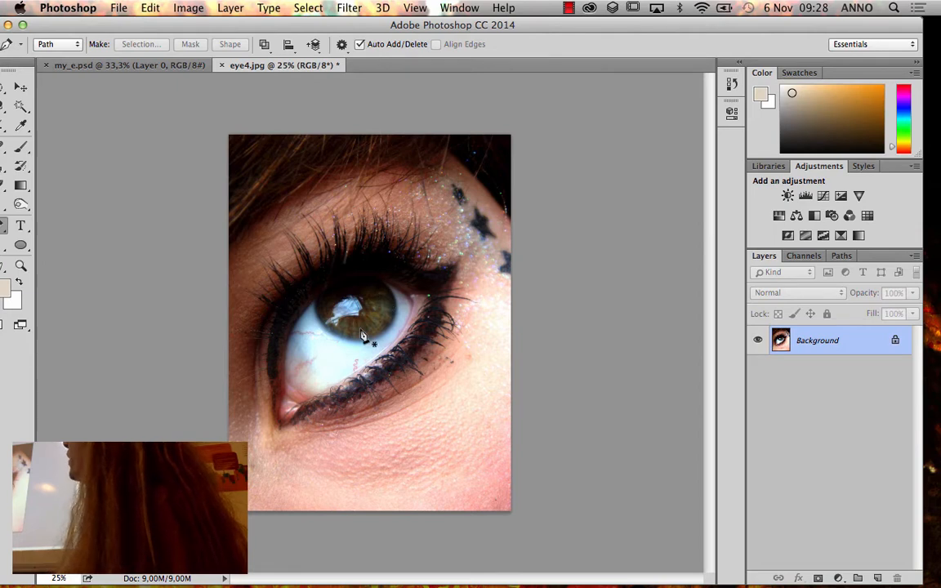
{"action": "key", "text": "super+z"}
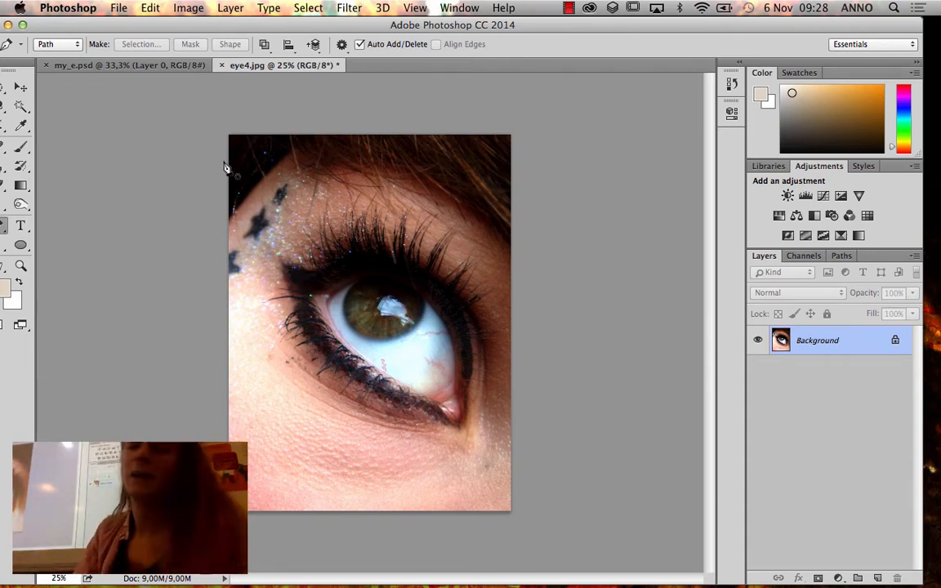
- Switch to Finder and open DigitalArt06.jpg from the examples folder of Art and Collage in Photoshop
{"action": "left_click_drag", "start_coordinate": [46, 30], "coordinate": [65, 30]}
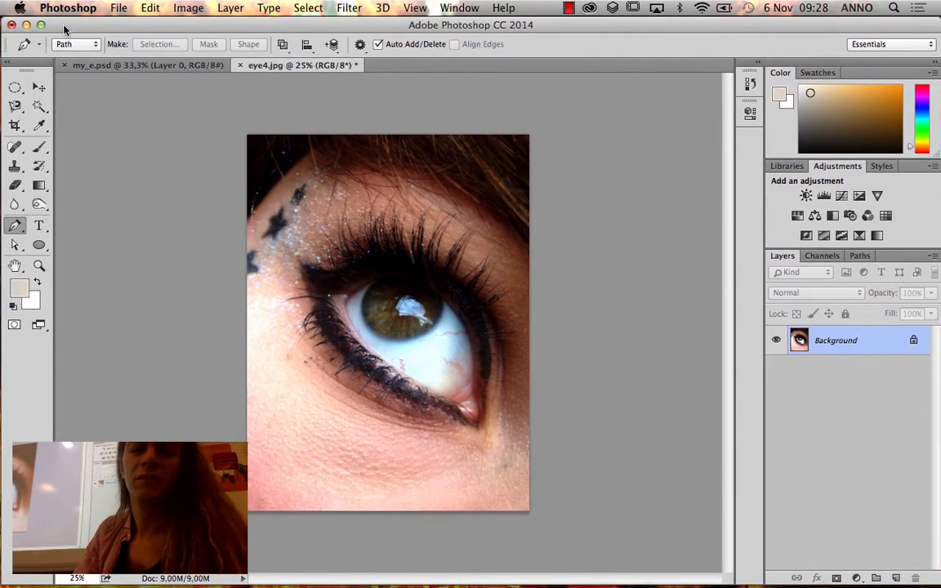
{"action": "left_click", "coordinate": [27, 26]}
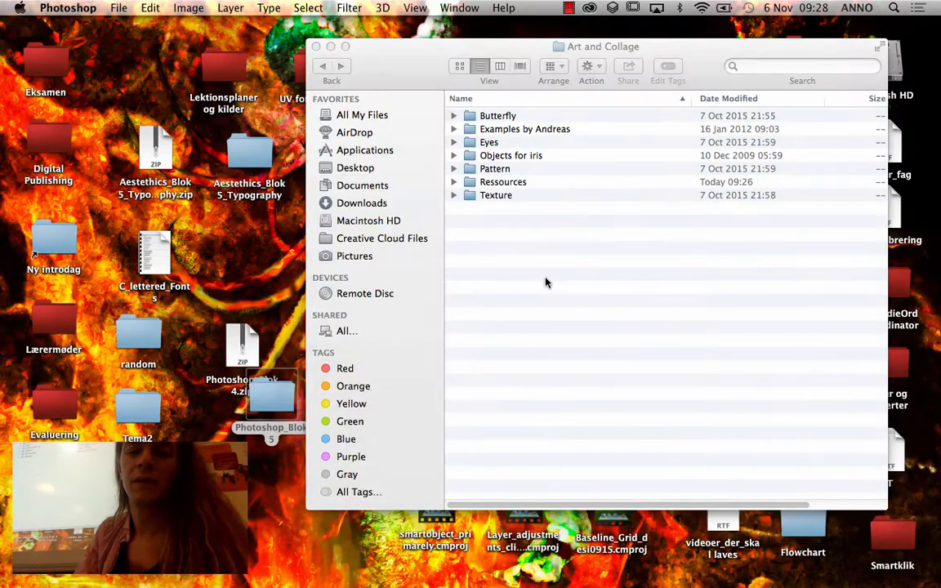
{"action": "left_click", "coordinate": [491, 249]}
{"action": "double_click", "coordinate": [509, 131]}
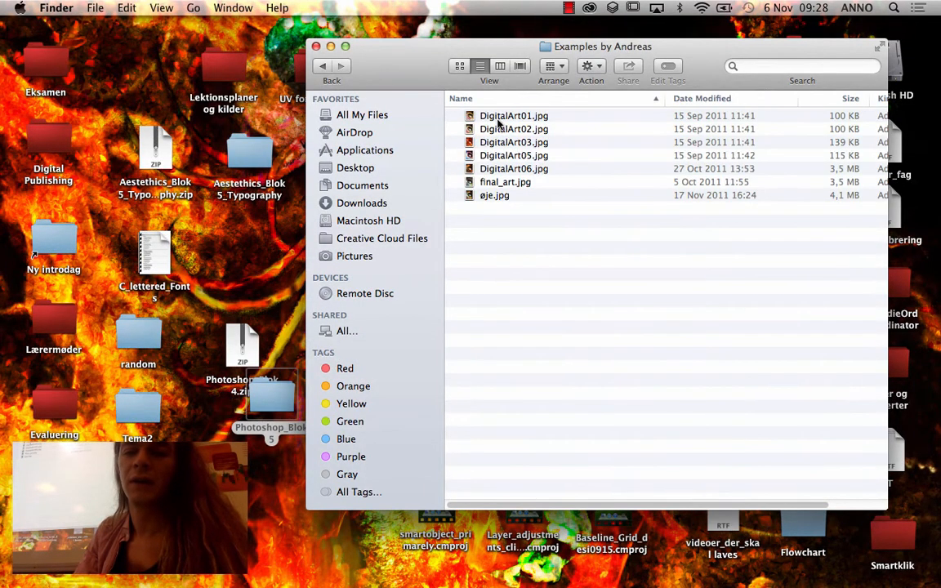
{"action": "left_click", "coordinate": [500, 117]}
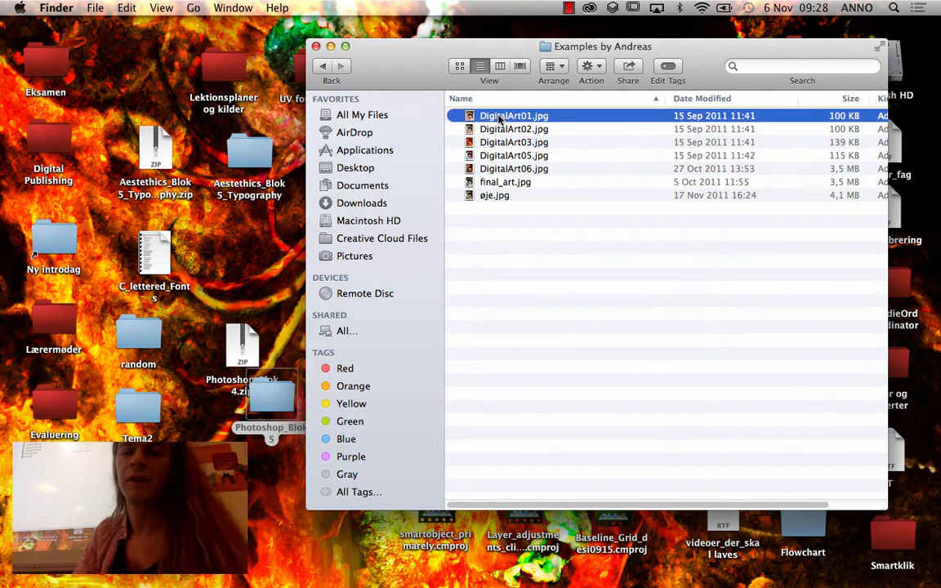
{"action": "left_click", "coordinate": [513, 169]}
{"action": "double_click", "coordinate": [513, 169]}
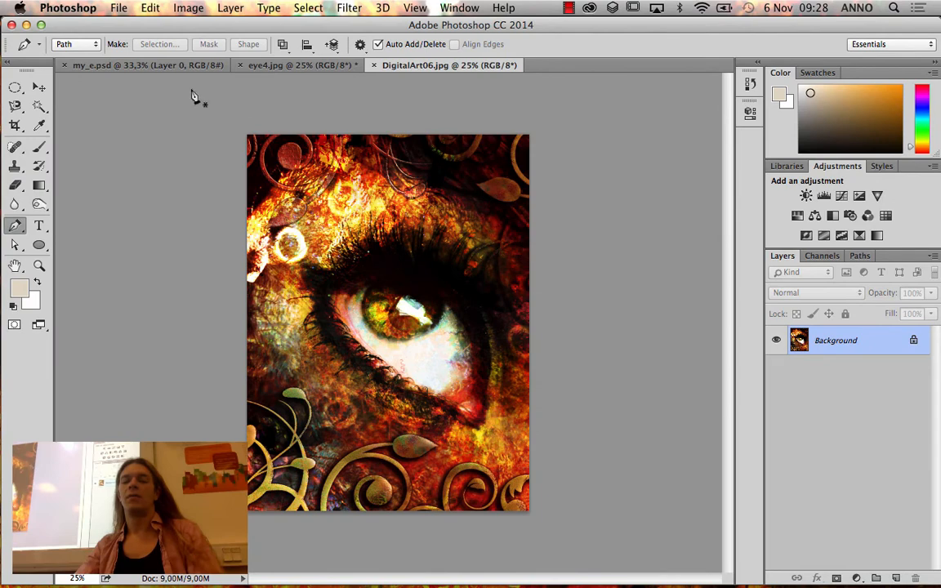
- Return to the examples folder in Finder, preview DigitalArt03.jpg and open it in Photoshop
{"action": "left_click", "coordinate": [25, 24]}
{"action": "left_click", "coordinate": [445, 152]}
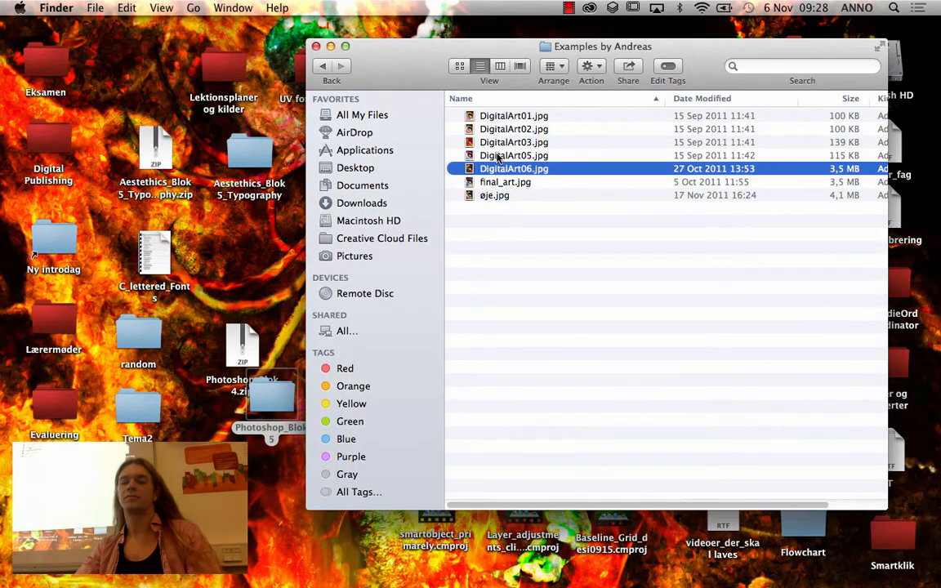
{"action": "left_click", "coordinate": [494, 142]}
{"action": "key", "text": "space"}
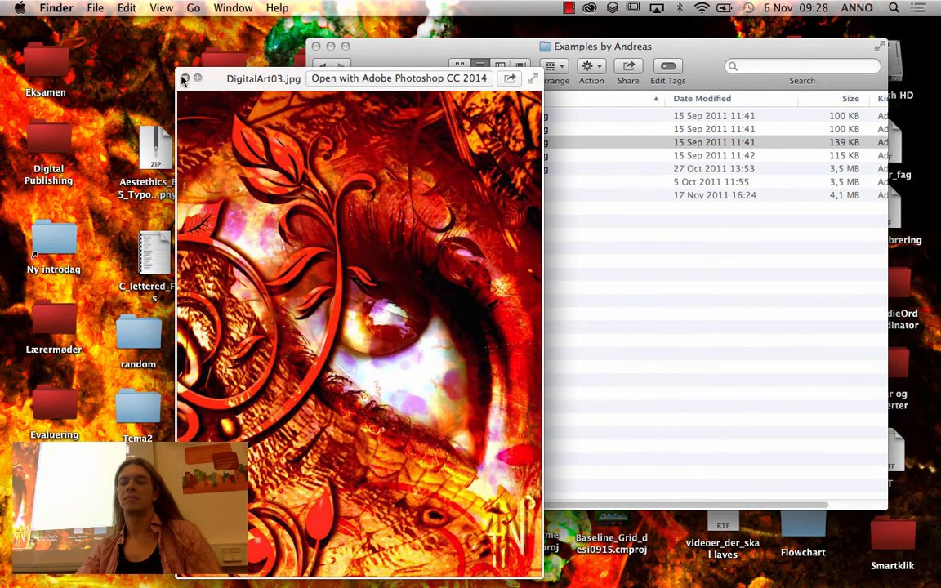
{"action": "left_click", "coordinate": [185, 78]}
{"action": "double_click", "coordinate": [488, 144]}
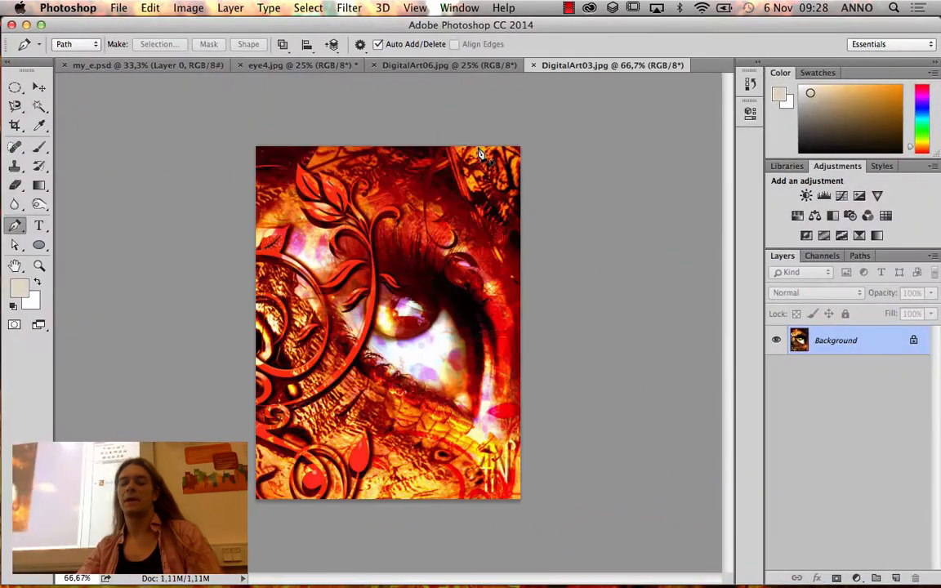
- Compare the DigitalArt06.jpg and DigitalArt03.jpg example collages with the eye4.jpg image
{"action": "left_click", "coordinate": [406, 65]}
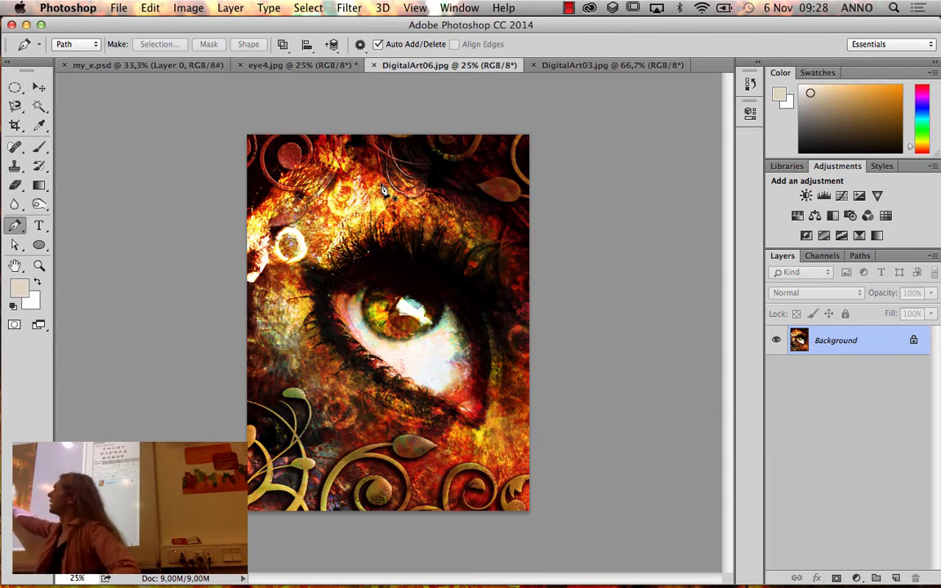
{"action": "left_click", "coordinate": [546, 66]}
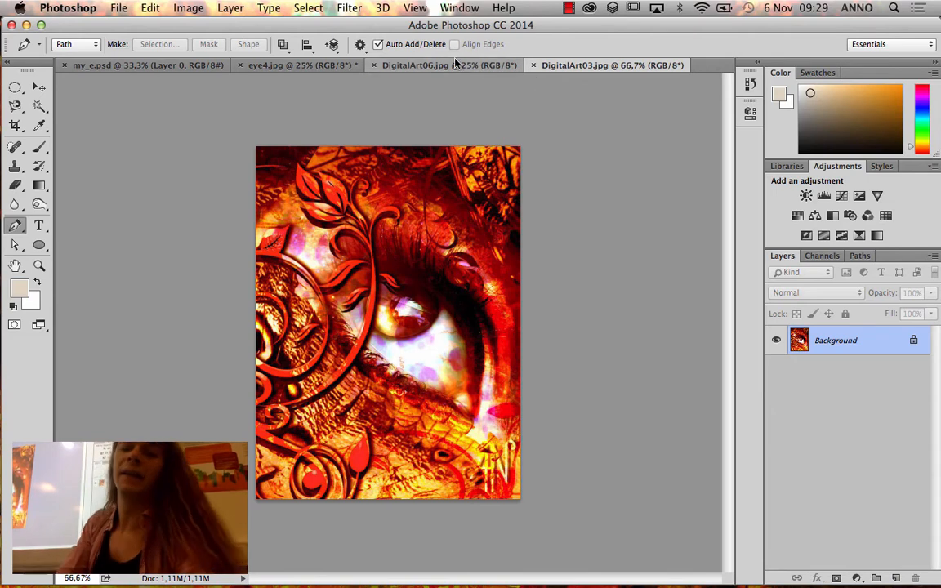
{"action": "left_click", "coordinate": [327, 64]}
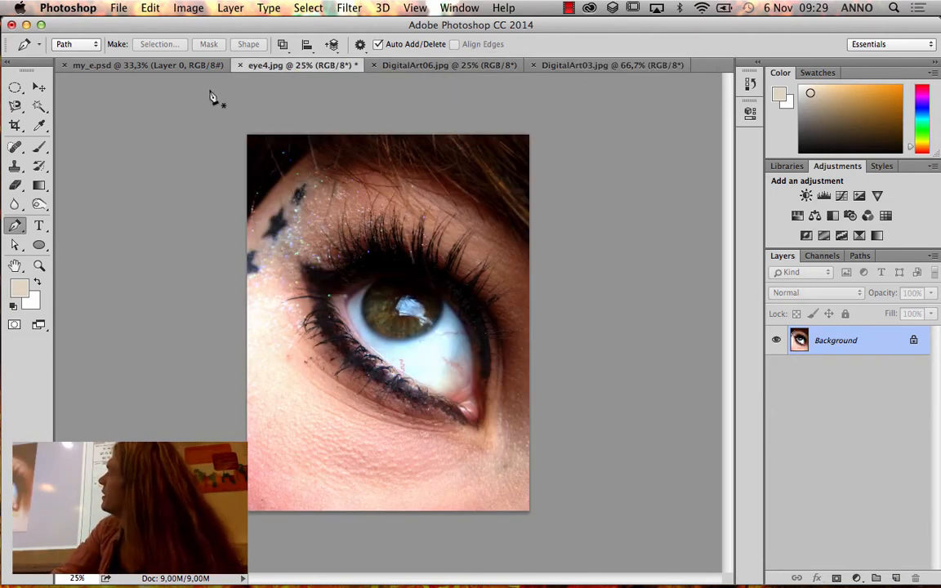
- Copy the cut-out letter e from my_e.psd into eye4.jpg with the Move tool, placing it over the eye
{"action": "left_click", "coordinate": [147, 65]}
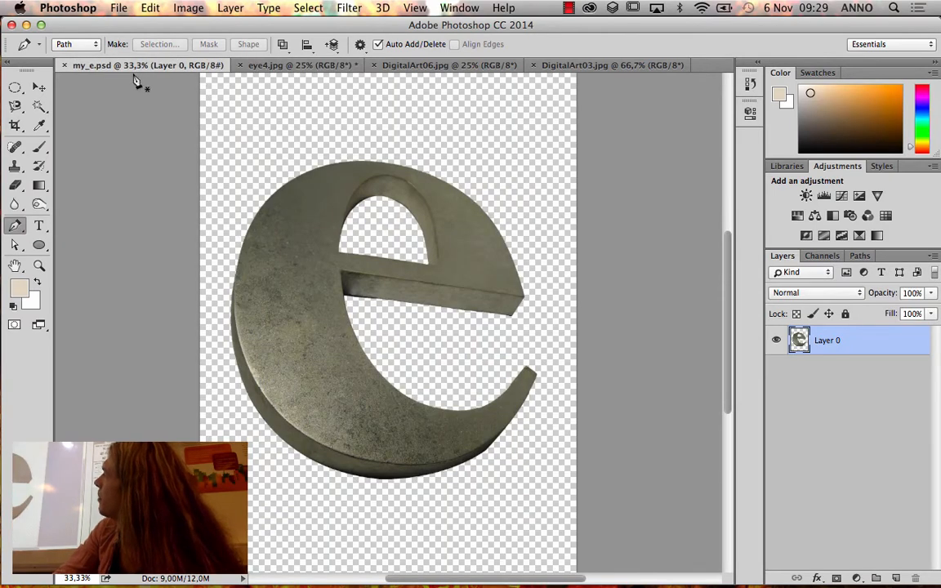
{"action": "left_click", "coordinate": [37, 89]}
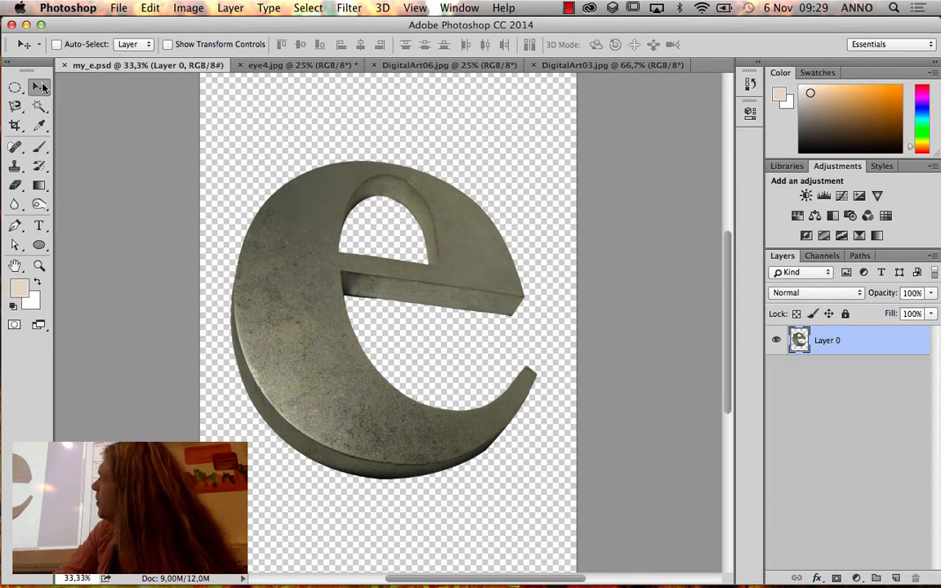
{"action": "left_click_drag", "start_coordinate": [335, 212], "coordinate": [334, 163]}
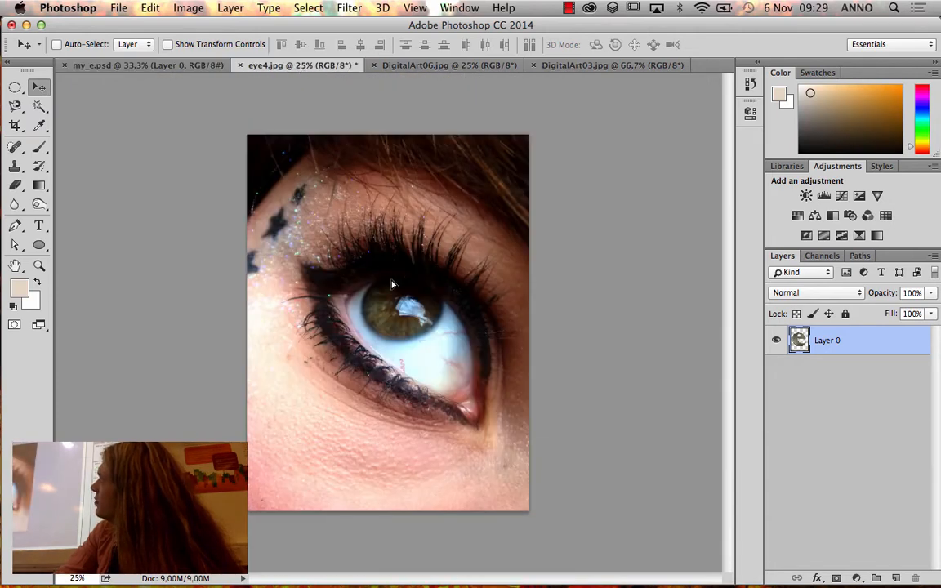
{"action": "left_click_drag", "start_coordinate": [392, 285], "coordinate": [351, 235]}
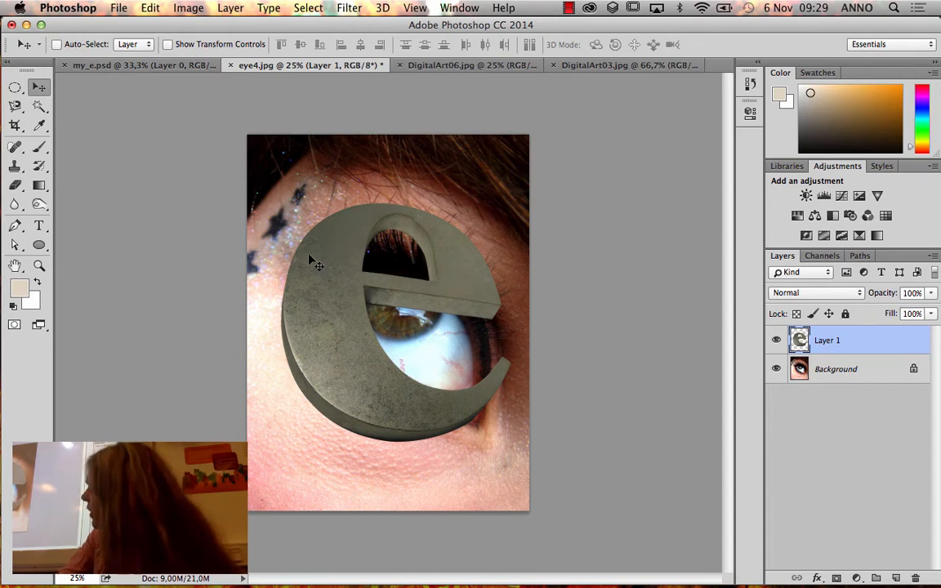
- Try duplicating the e layer from my_e.psd into eye4.jpg again, and undo the second copy placed there
{"action": "left_click", "coordinate": [143, 65]}
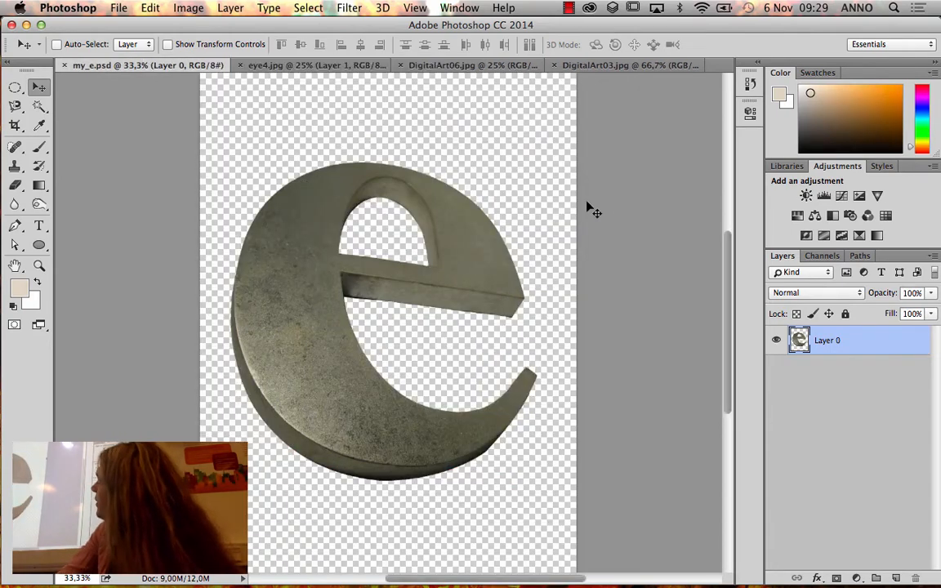
{"action": "right_click", "coordinate": [838, 345]}
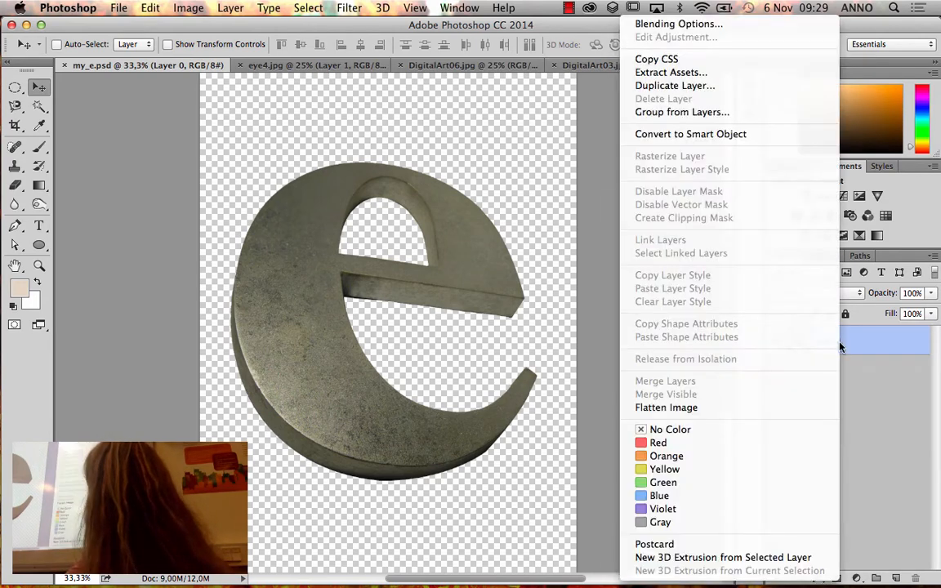
{"action": "left_click", "coordinate": [682, 89]}
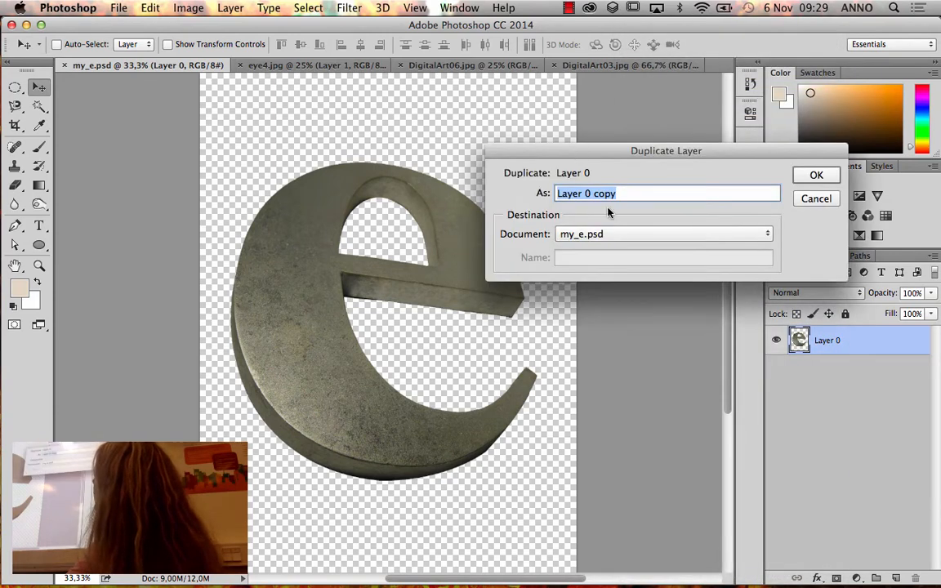
{"action": "left_click", "coordinate": [616, 235]}
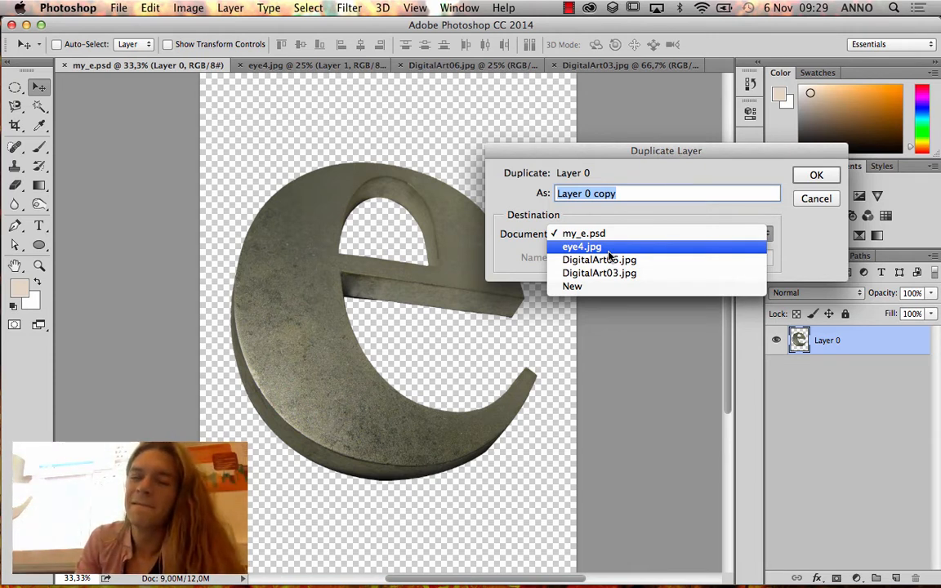
{"action": "left_click", "coordinate": [609, 252]}
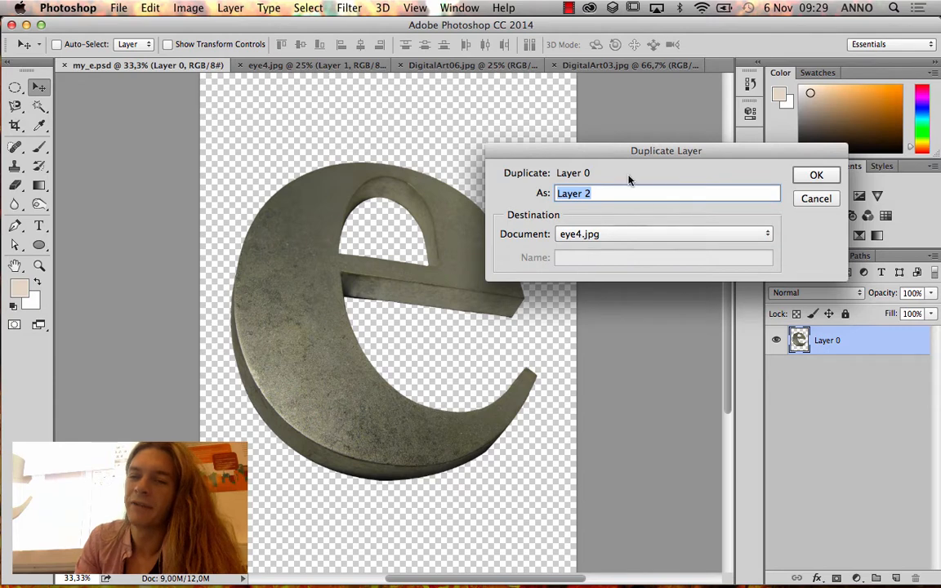
{"action": "left_click_drag", "start_coordinate": [592, 160], "coordinate": [475, 164]}
{"action": "left_click", "coordinate": [695, 206]}
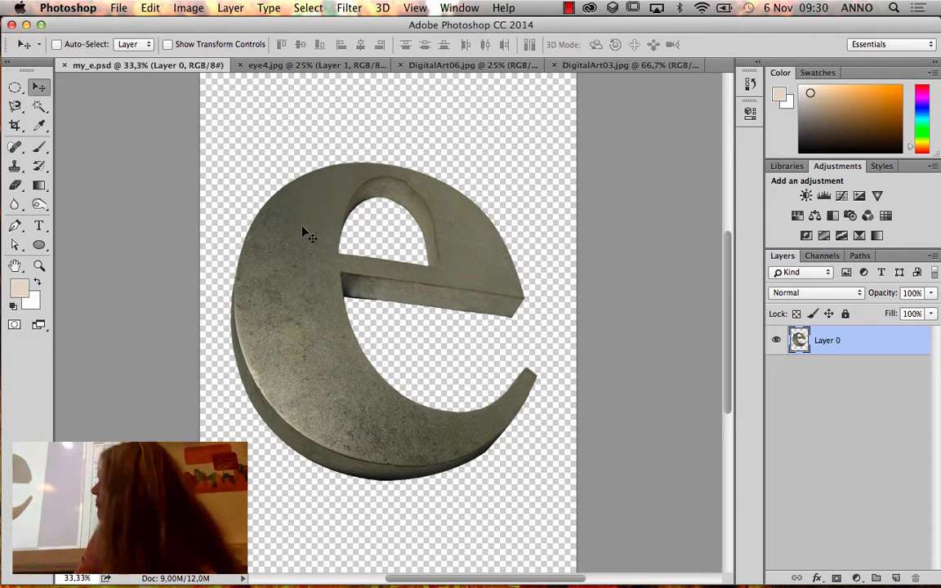
{"action": "mouse_move", "coordinate": [308, 222]}
{"action": "left_mouse_down"}
{"action": "mouse_move", "coordinate": [254, 177]}
{"action": "mouse_move", "coordinate": [235, 135]}
{"action": "mouse_move", "coordinate": [230, 108]}
{"action": "mouse_move", "coordinate": [268, 69]}
{"action": "mouse_move", "coordinate": [280, 174]}
{"action": "mouse_move", "coordinate": [318, 233]}
{"action": "left_mouse_up"}
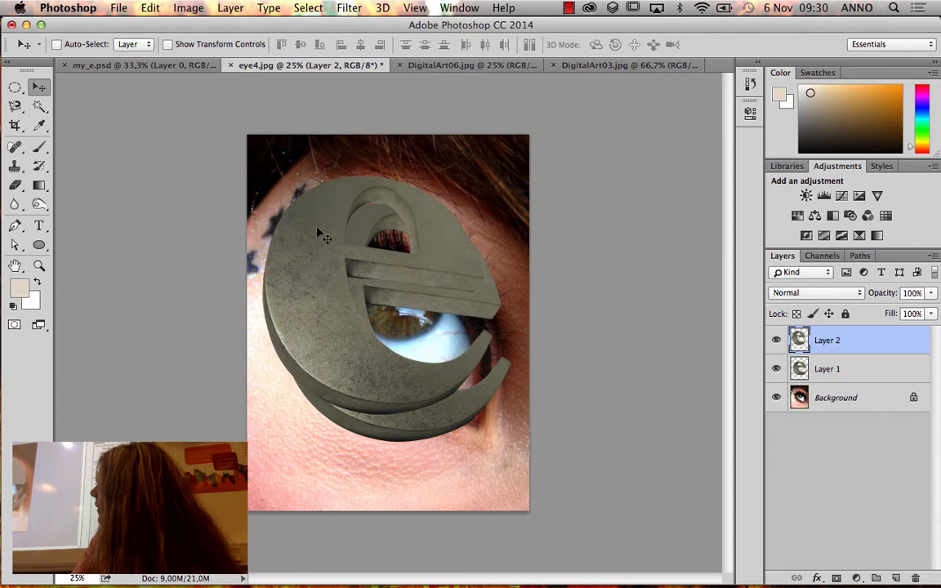
{"action": "key", "text": "super+z"}
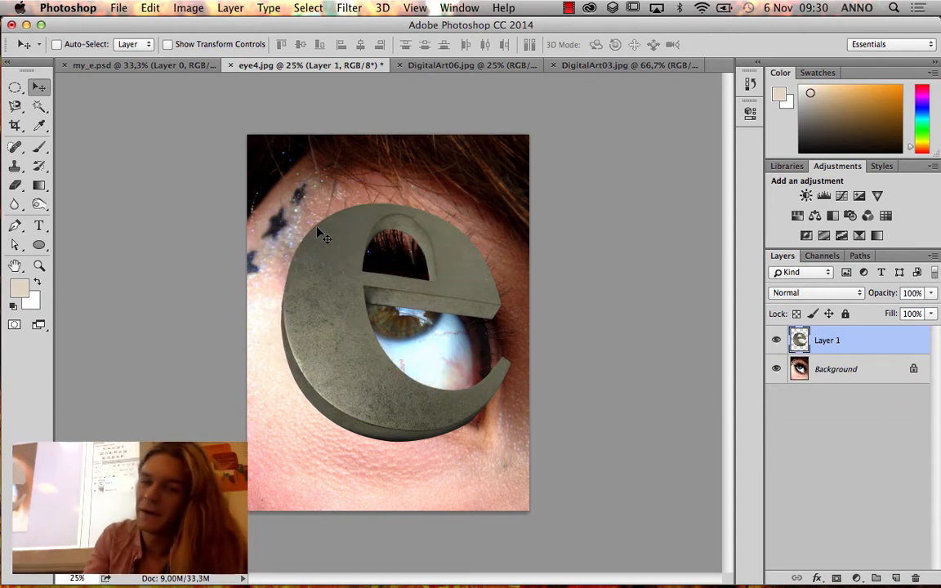
- Move the letter e higher over the eye in eye4.jpg, near the image's upper edge
{"action": "left_click_drag", "start_coordinate": [308, 245], "coordinate": [316, 227]}
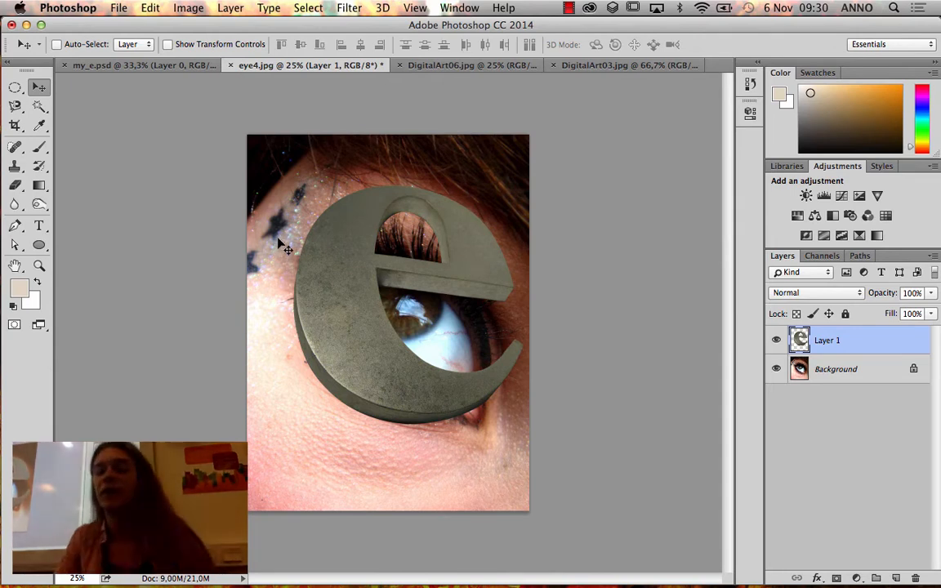
{"action": "left_click_drag", "start_coordinate": [303, 295], "coordinate": [291, 274]}
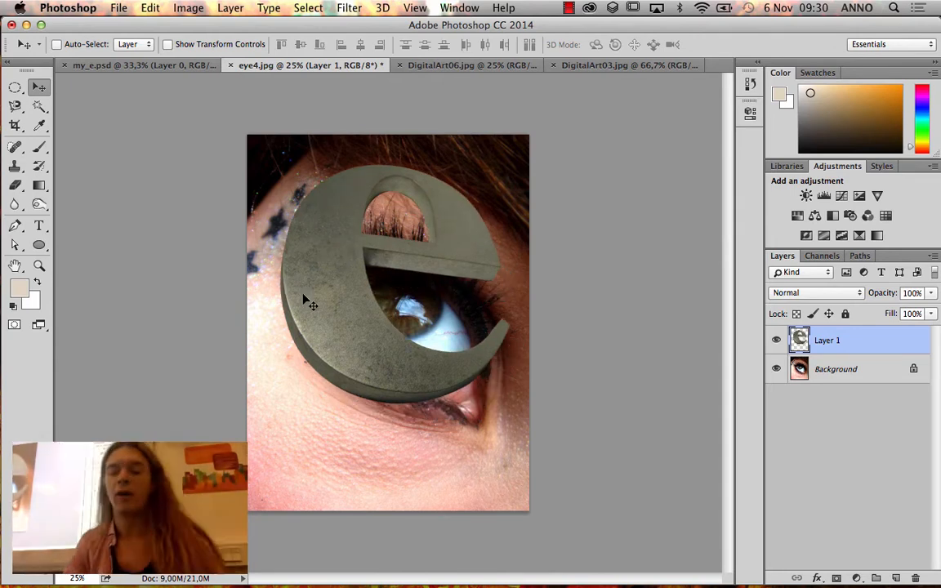
{"action": "mouse_move", "coordinate": [390, 320]}
{"action": "left_mouse_down"}
{"action": "mouse_move", "coordinate": [389, 211]}
{"action": "mouse_move", "coordinate": [384, 311]}
{"action": "left_mouse_up"}
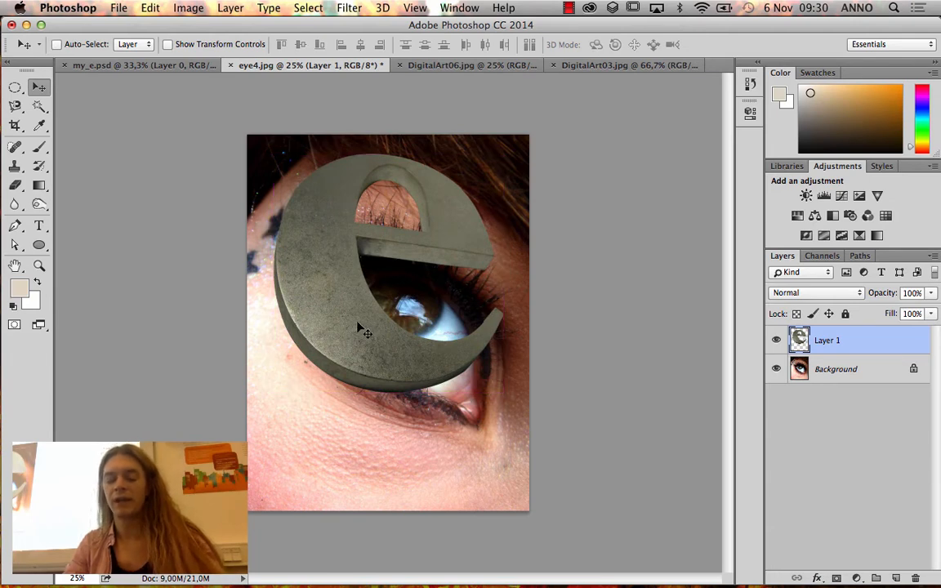
- Scale the letter e down to about 31% with Free Transform and place it over the iris
{"action": "left_click", "coordinate": [155, 8]}
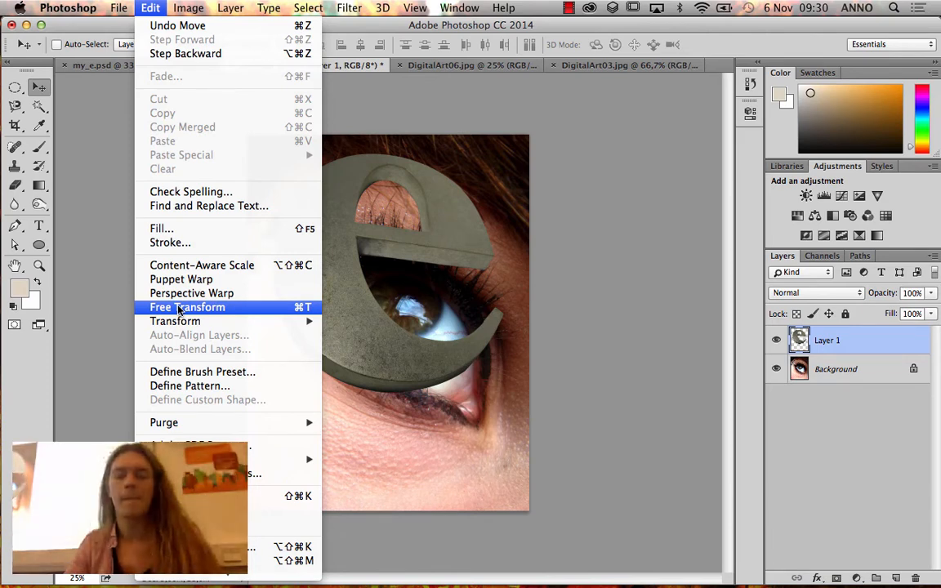
{"action": "left_click", "coordinate": [178, 309]}
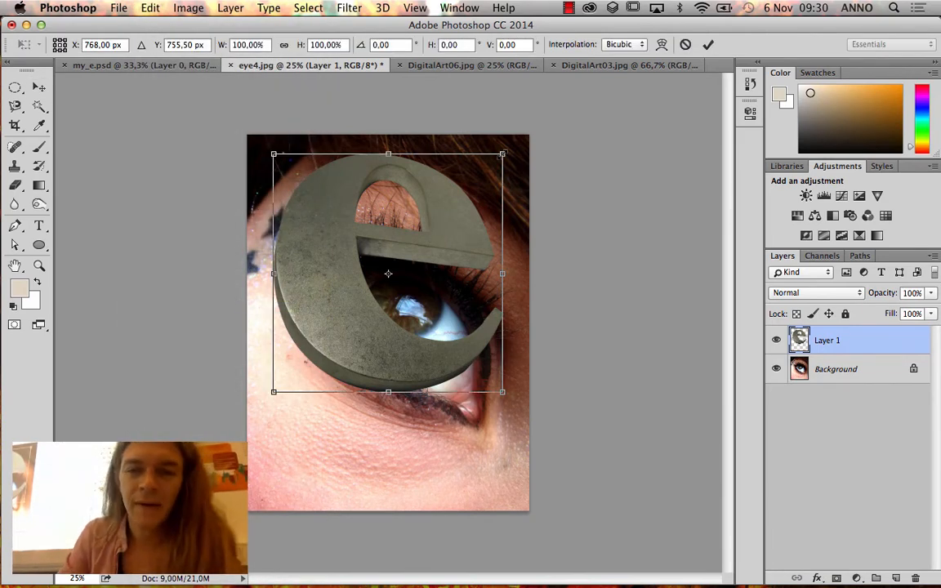
{"action": "left_click_drag", "start_coordinate": [504, 154], "coordinate": [353, 322]}
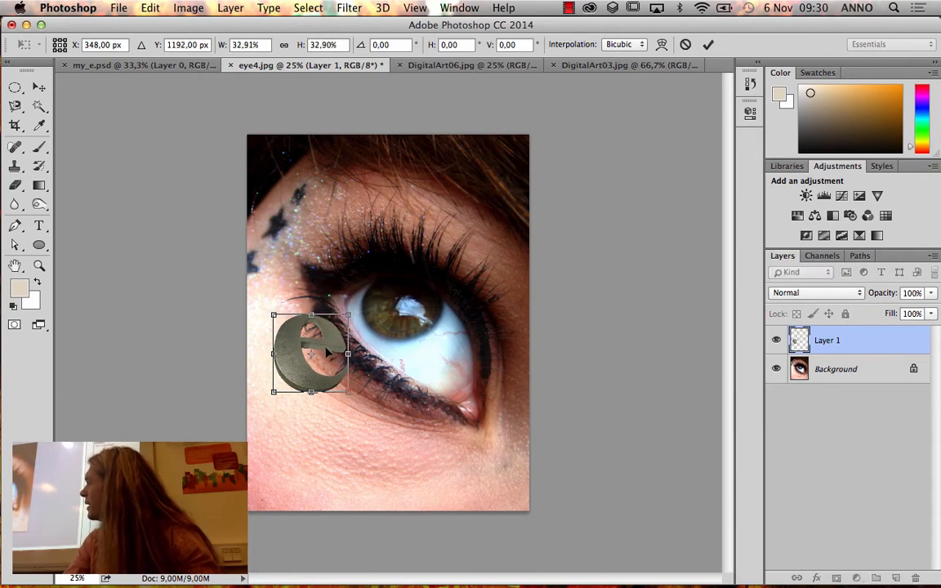
{"action": "left_click_drag", "start_coordinate": [321, 357], "coordinate": [419, 299]}
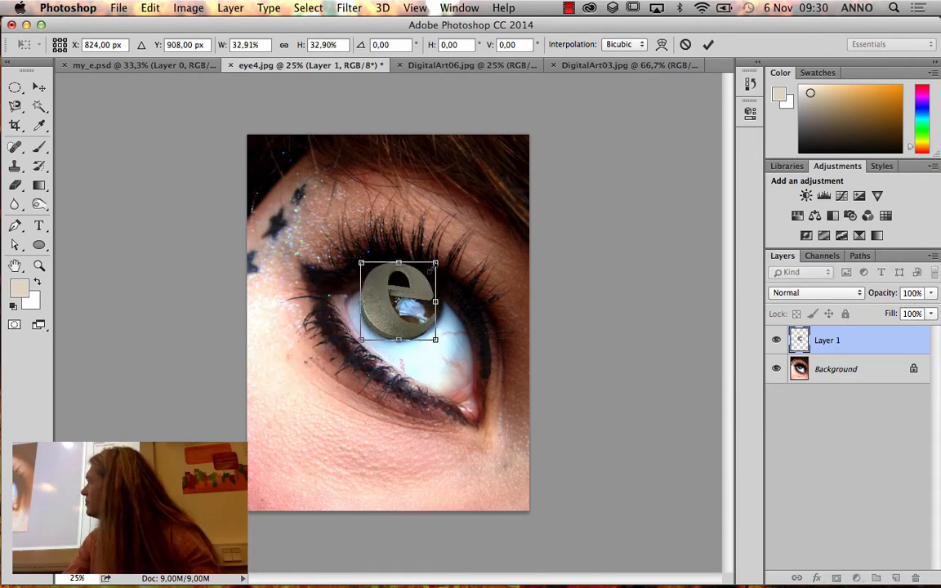
{"action": "left_click_drag", "start_coordinate": [435, 263], "coordinate": [424, 298]}
{"action": "left_click", "coordinate": [150, 8]}
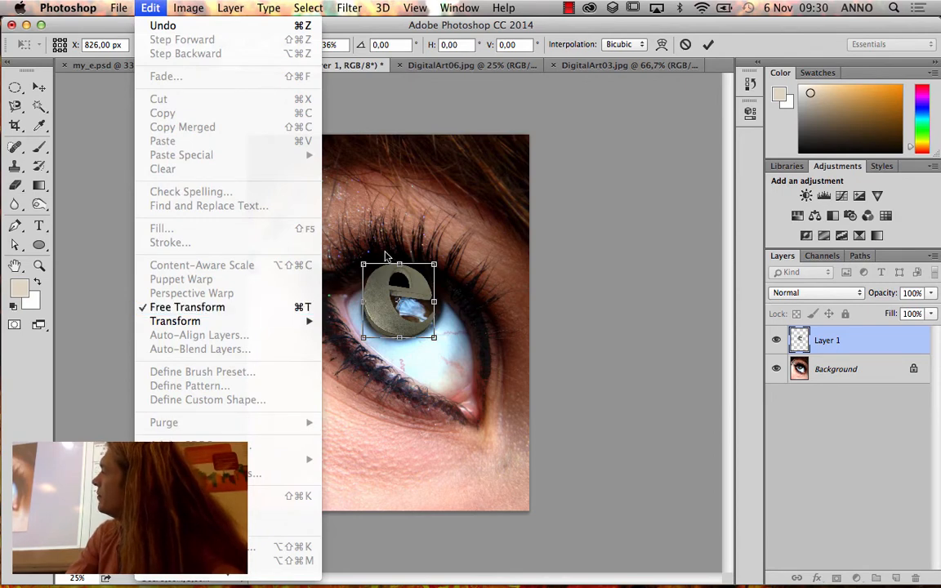
{"action": "left_click", "coordinate": [399, 290]}
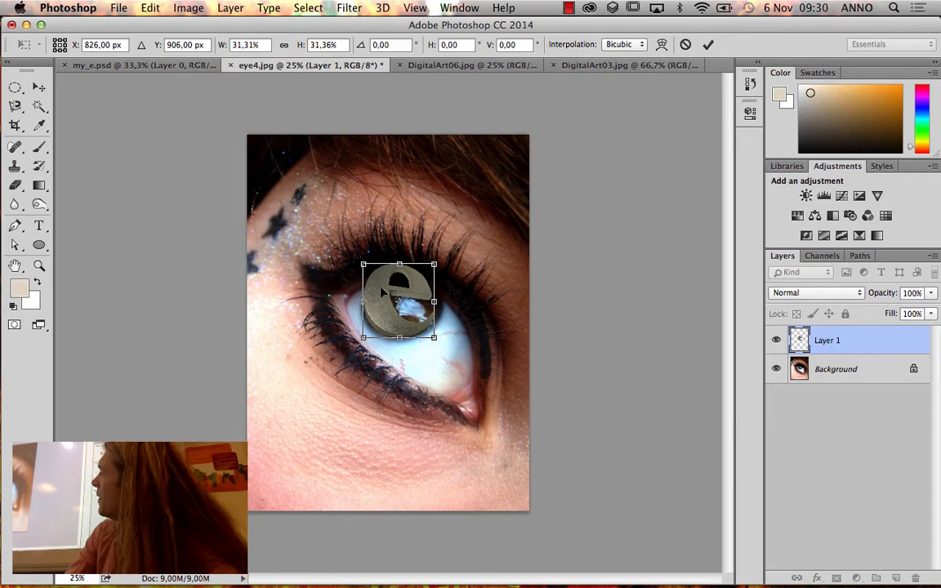
{"action": "left_click_drag", "start_coordinate": [381, 287], "coordinate": [381, 287]}
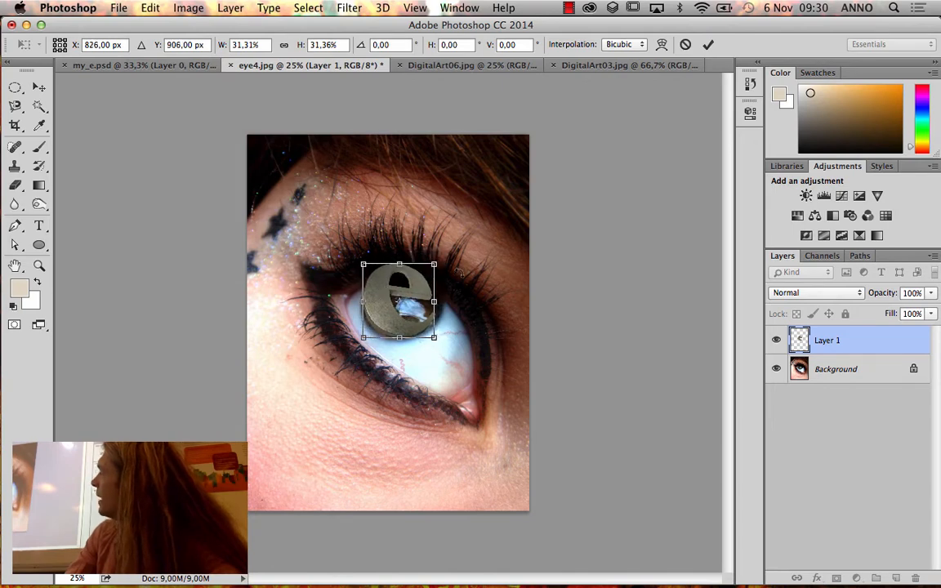
- Rotate the letter e clockwise to about 29° over the iris and apply the transform
{"action": "left_click_drag", "start_coordinate": [450, 265], "coordinate": [378, 353]}
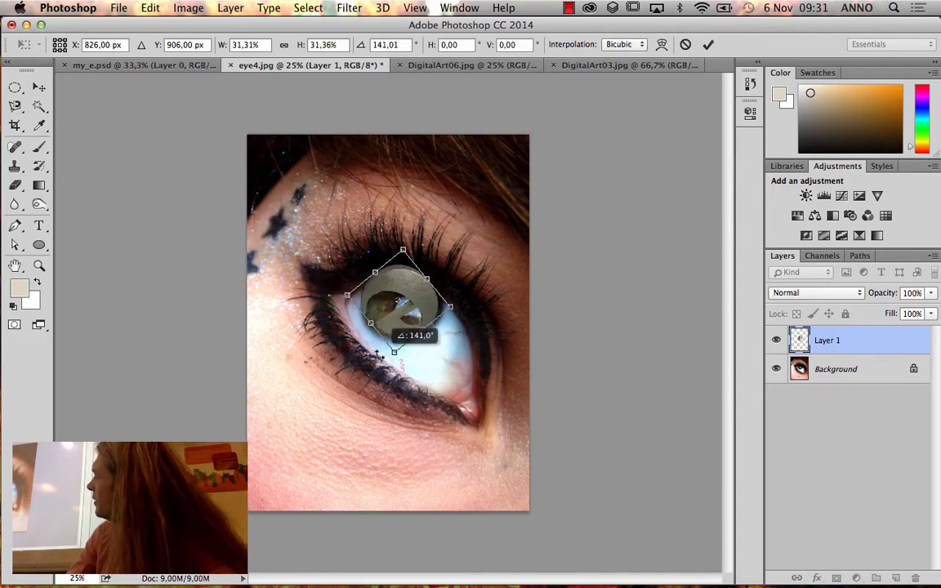
{"action": "mouse_move", "coordinate": [429, 261]}
{"action": "left_mouse_down"}
{"action": "mouse_move", "coordinate": [351, 364]}
{"action": "mouse_move", "coordinate": [443, 274]}
{"action": "mouse_move", "coordinate": [467, 296]}
{"action": "mouse_move", "coordinate": [437, 259]}
{"action": "left_mouse_up"}
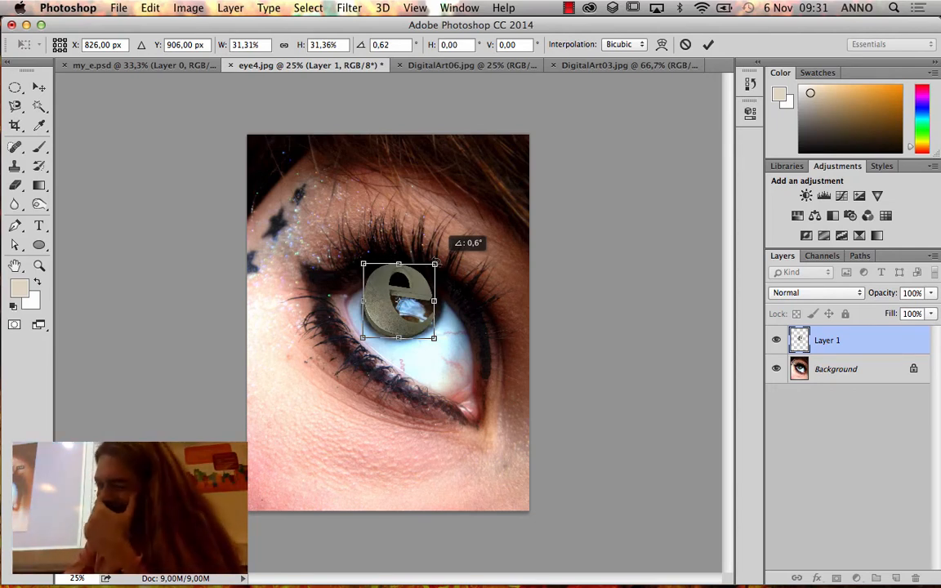
{"action": "left_click_drag", "start_coordinate": [437, 260], "coordinate": [508, 292]}
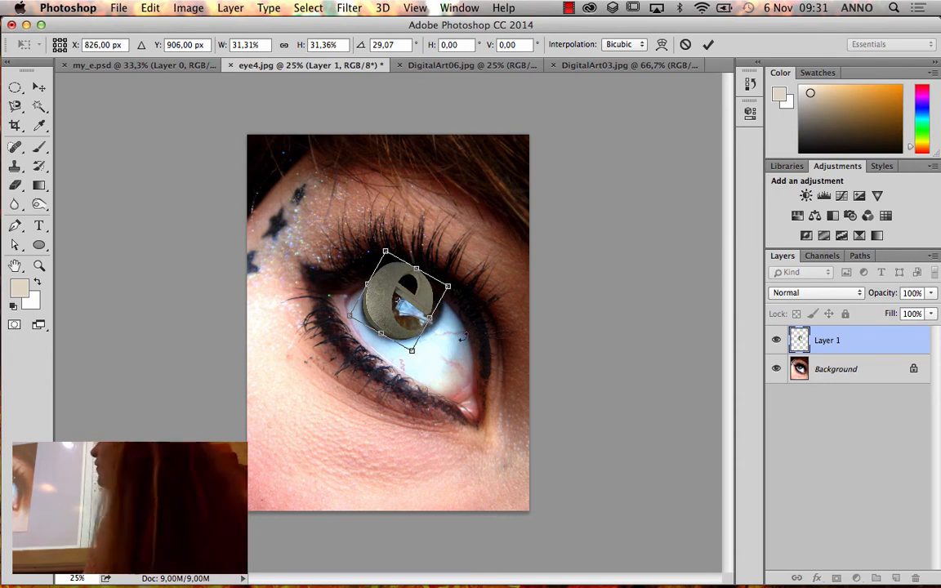
{"action": "key", "text": "Return"}
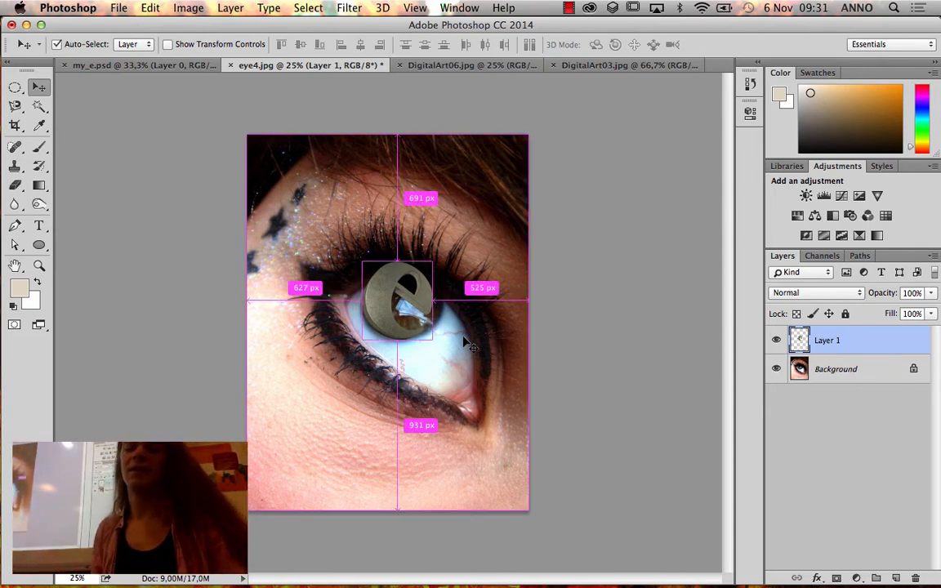
- Warp the letter e on Layer 1 to fit the rounded shape of the iris below the upper eyelid, and apply it
{"action": "key", "text": "super+t"}
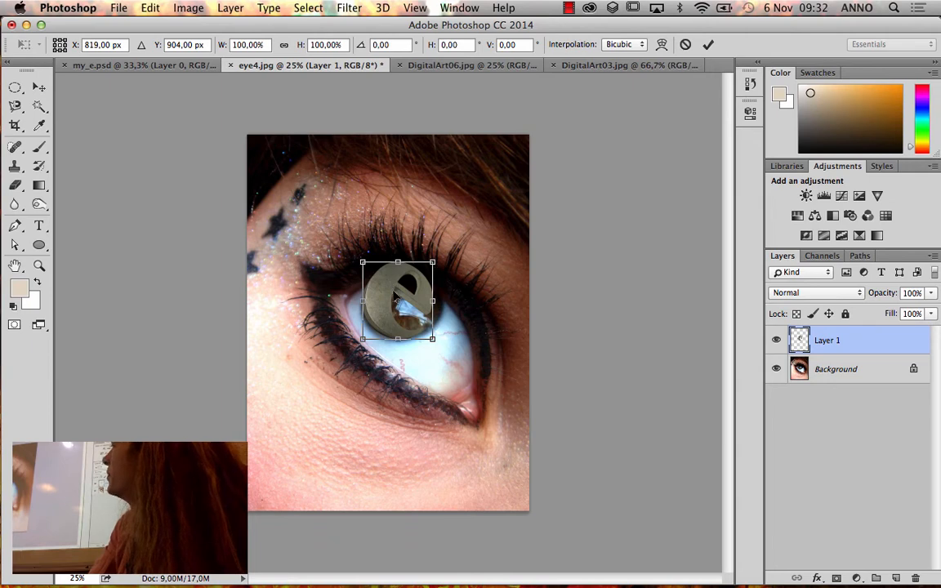
{"action": "right_click", "coordinate": [377, 324]}
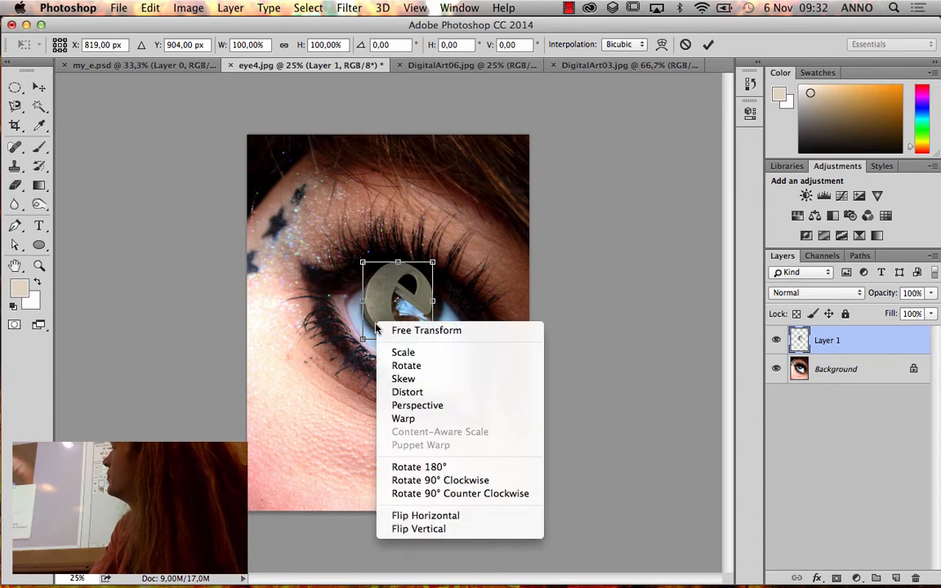
{"action": "left_click", "coordinate": [404, 420]}
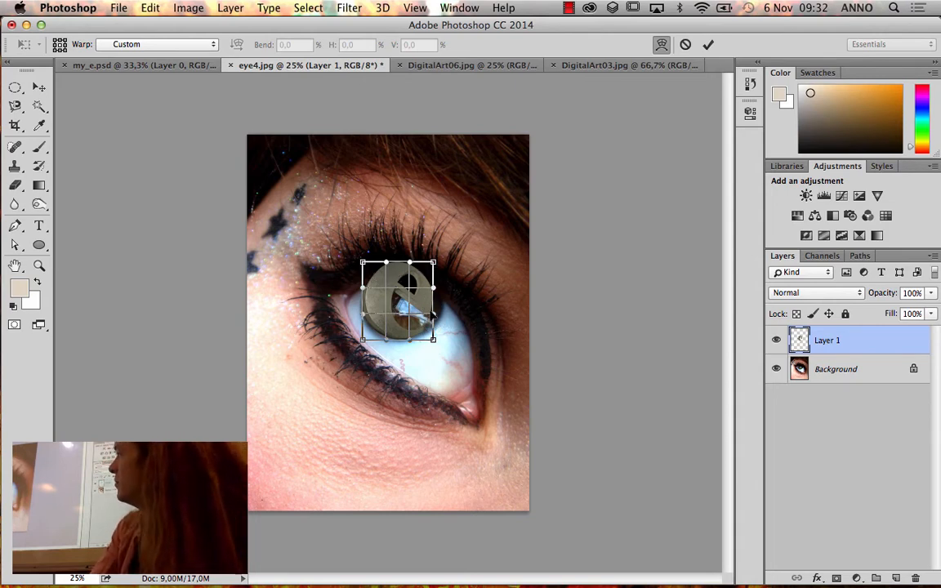
{"action": "mouse_move", "coordinate": [425, 298]}
{"action": "left_mouse_down"}
{"action": "mouse_move", "coordinate": [428, 281]}
{"action": "mouse_move", "coordinate": [380, 287]}
{"action": "mouse_move", "coordinate": [405, 271]}
{"action": "mouse_move", "coordinate": [436, 292]}
{"action": "left_mouse_up"}
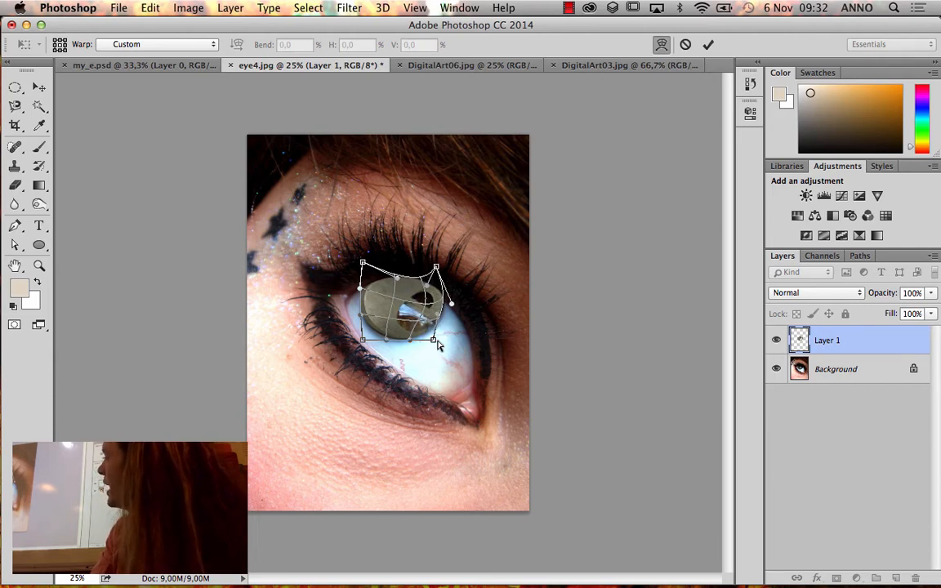
{"action": "left_click_drag", "start_coordinate": [439, 316], "coordinate": [446, 325]}
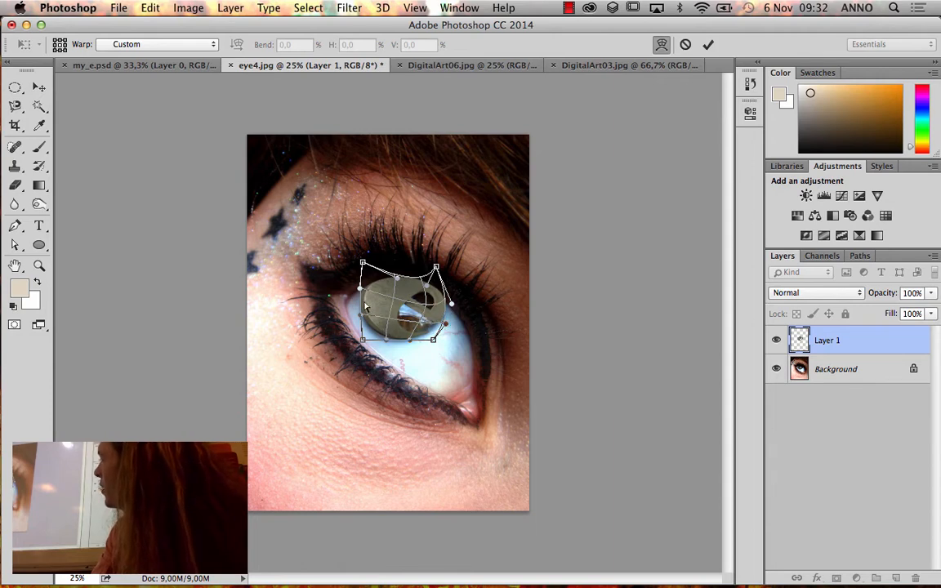
{"action": "left_click_drag", "start_coordinate": [380, 287], "coordinate": [380, 291]}
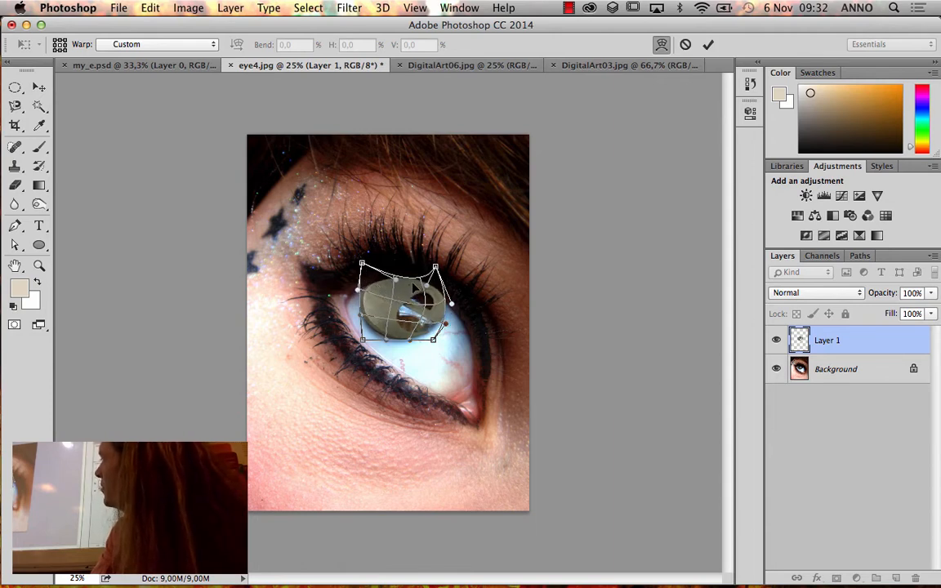
{"action": "left_click_drag", "start_coordinate": [440, 297], "coordinate": [381, 326]}
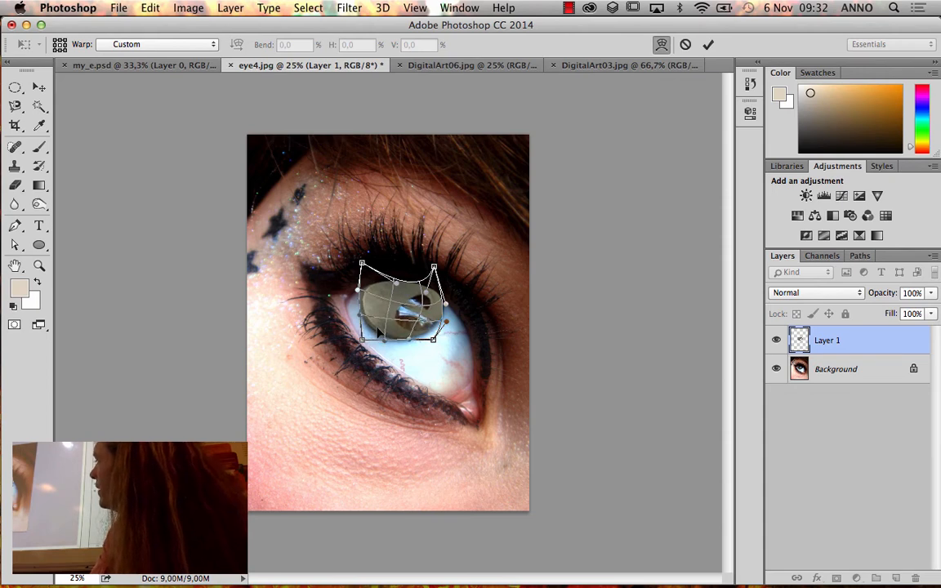
{"action": "left_click", "coordinate": [151, 8]}
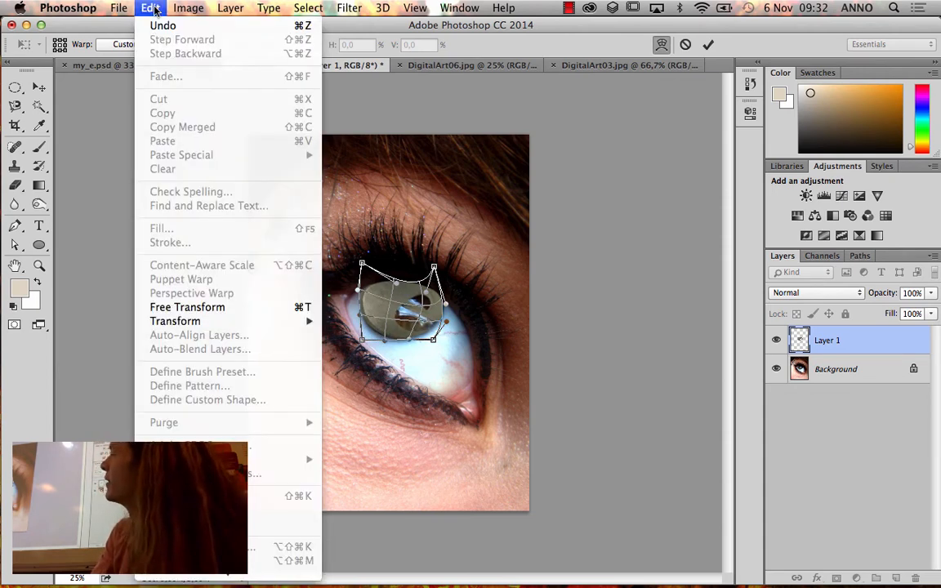
{"action": "mouse_move", "coordinate": [245, 321]}
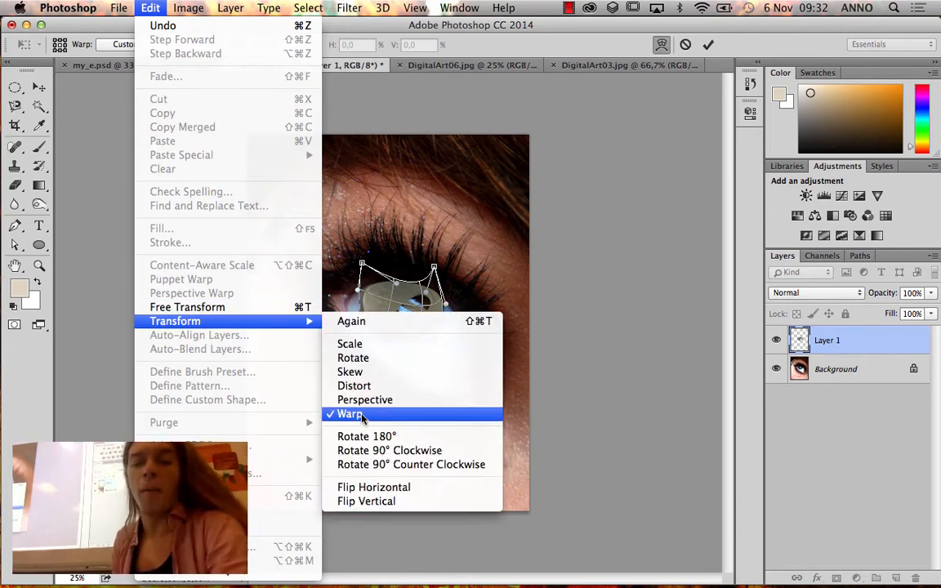
{"action": "left_click", "coordinate": [533, 368]}
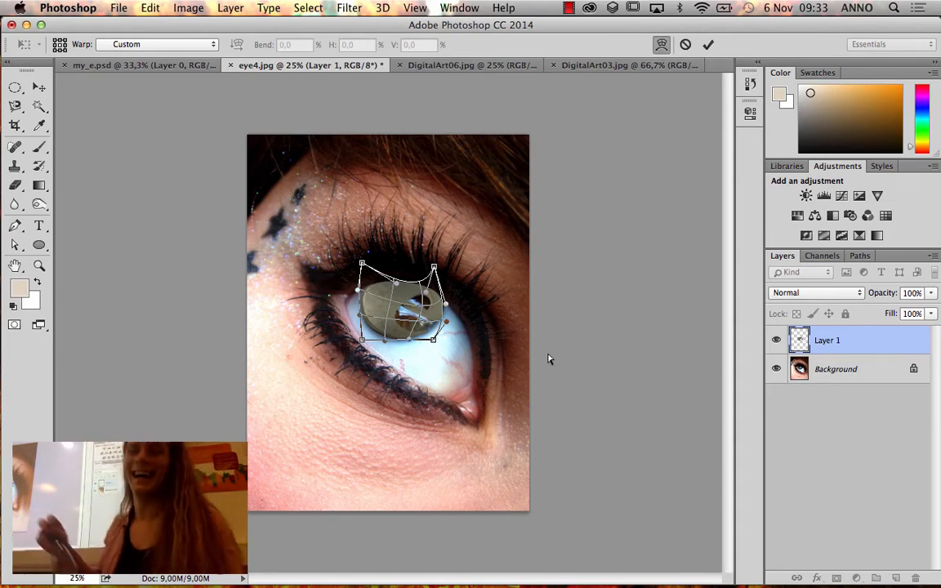
{"action": "key", "text": "Return"}
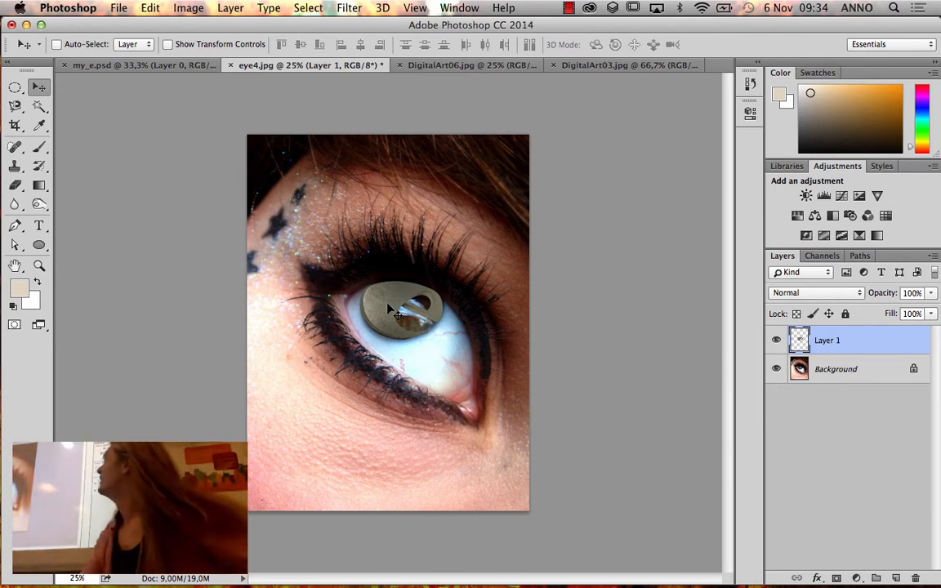
- Try the Darken, Linear Burn and Linear Dodge (Add) blending modes on the letter e layer
{"action": "left_click", "coordinate": [805, 292]}
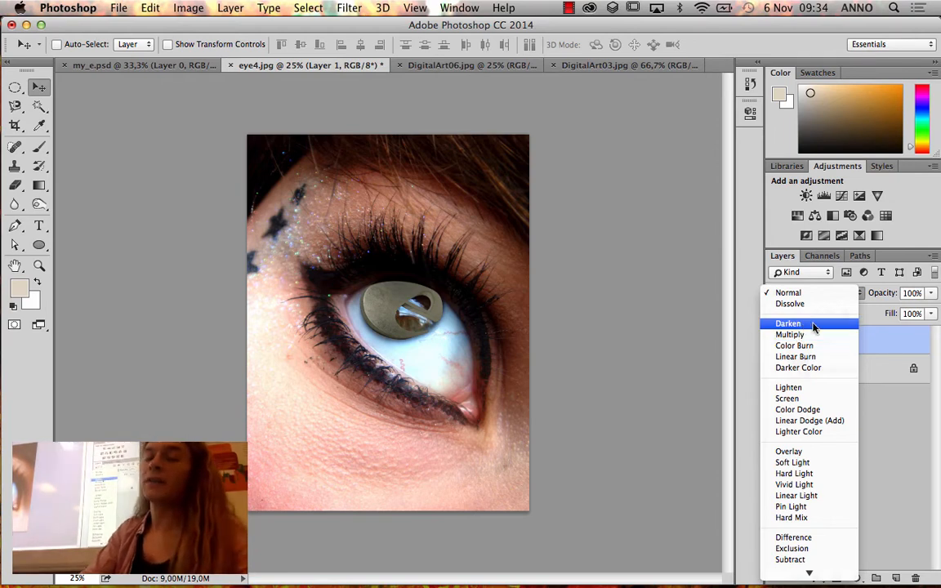
{"action": "left_click", "coordinate": [865, 296]}
{"action": "left_click", "coordinate": [863, 296]}
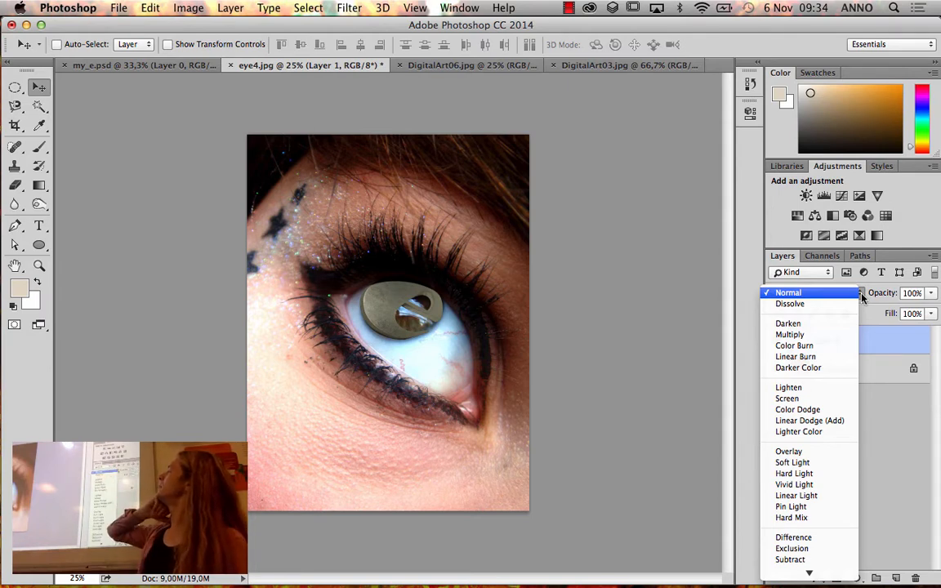
{"action": "left_click", "coordinate": [862, 298]}
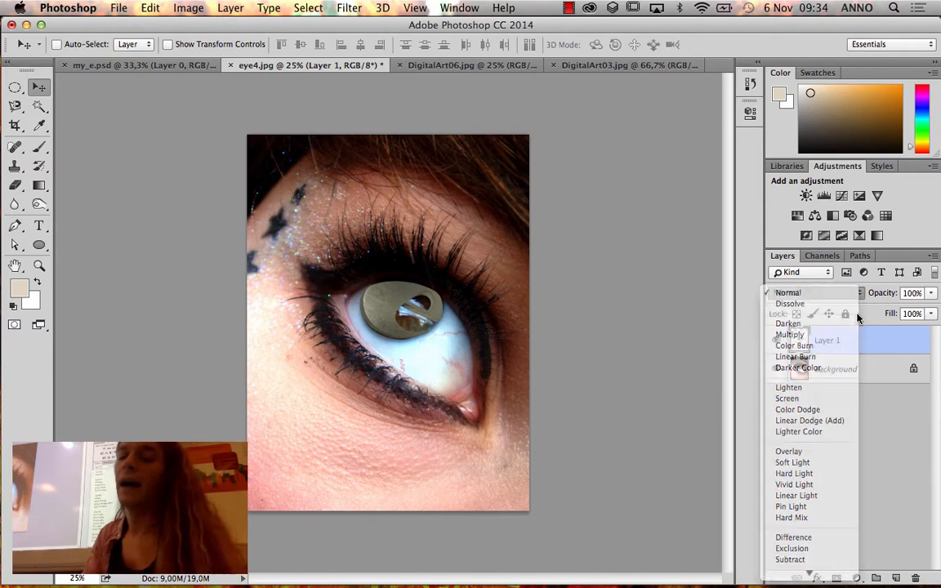
{"action": "left_click", "coordinate": [841, 294]}
{"action": "left_click", "coordinate": [834, 322]}
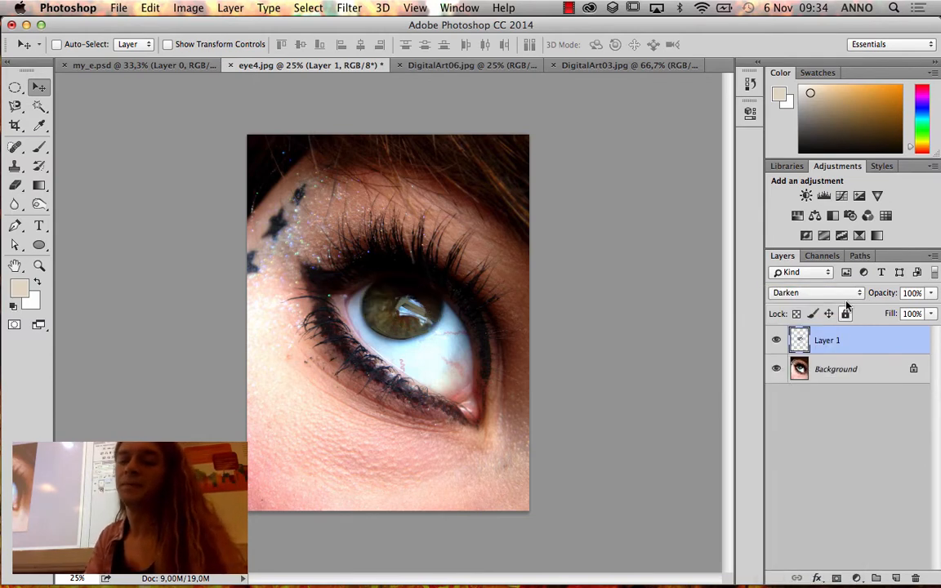
{"action": "left_click", "coordinate": [838, 294]}
{"action": "left_click", "coordinate": [829, 325]}
{"action": "left_click", "coordinate": [829, 294]}
{"action": "left_click", "coordinate": [830, 343]}
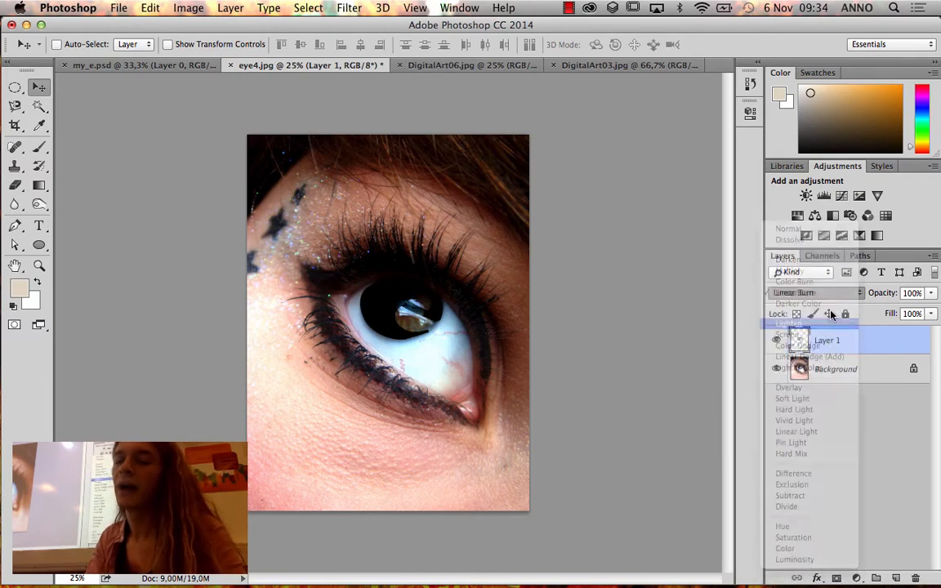
{"action": "left_click", "coordinate": [828, 294]}
{"action": "left_click", "coordinate": [828, 315]}
- Try the Soft Light, Pin Light, Hard Mix and Hard Light blending modes on the letter e layer
{"action": "left_click", "coordinate": [828, 294]}
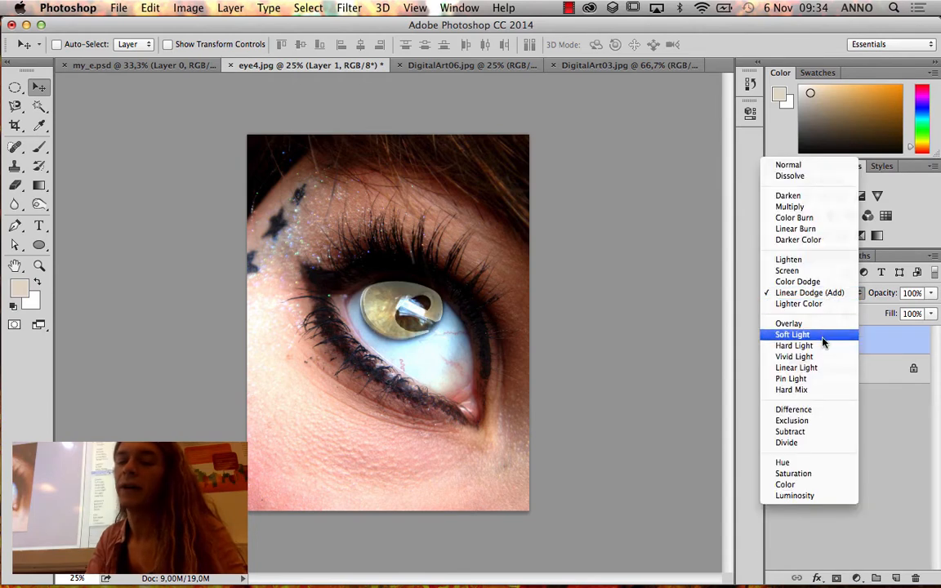
{"action": "left_click", "coordinate": [824, 335]}
{"action": "left_click", "coordinate": [828, 292]}
{"action": "left_click", "coordinate": [827, 314]}
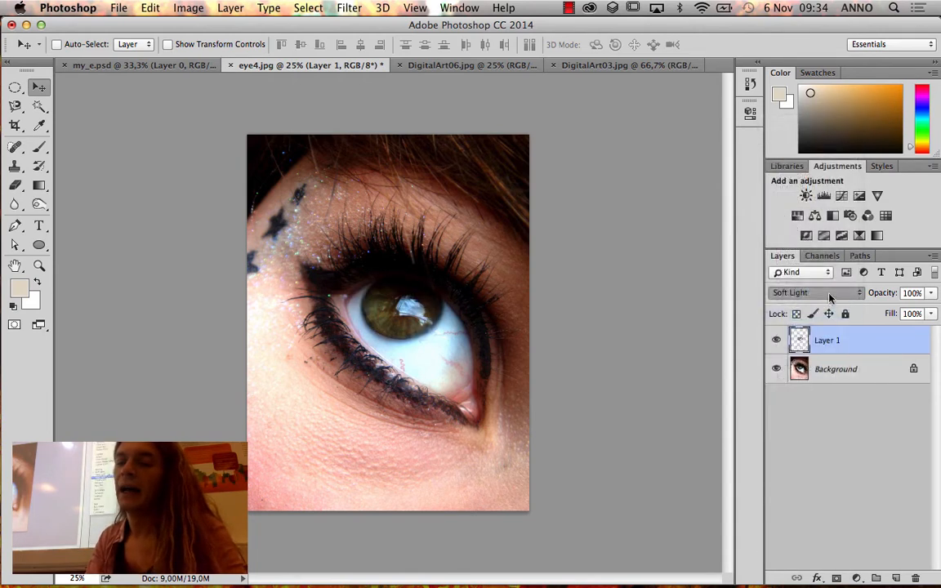
{"action": "left_click", "coordinate": [828, 293]}
{"action": "left_click", "coordinate": [820, 314]}
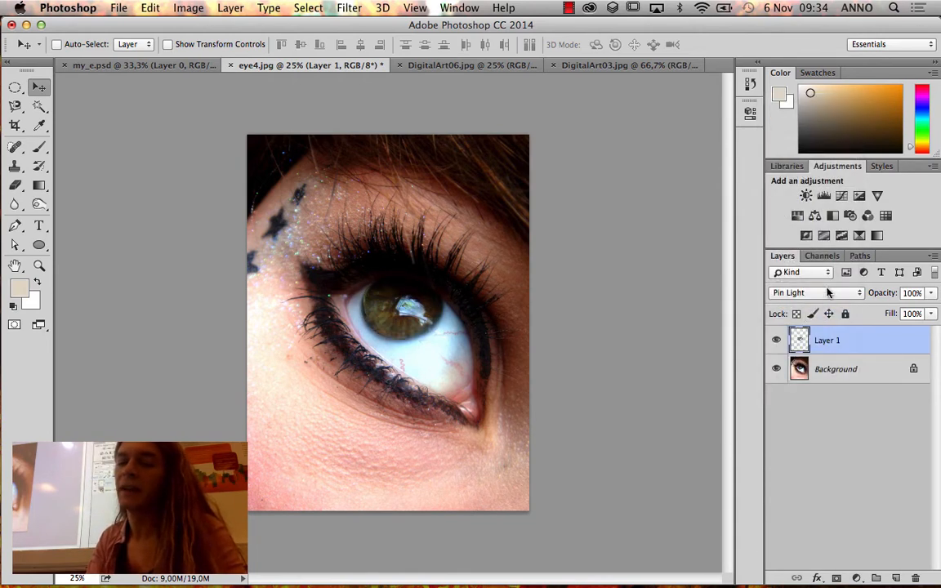
{"action": "left_click", "coordinate": [827, 292]}
{"action": "left_click", "coordinate": [830, 303]}
{"action": "left_click", "coordinate": [828, 294]}
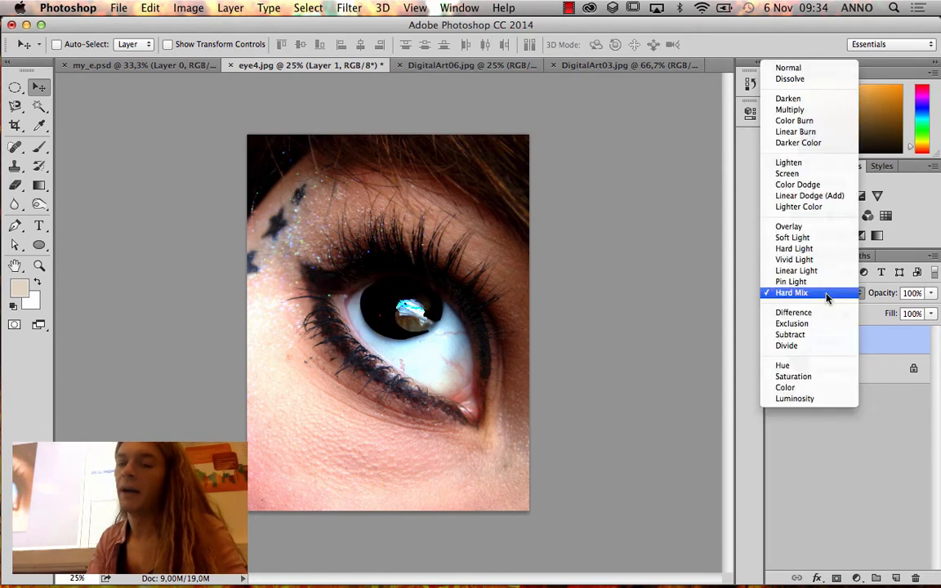
{"action": "left_click", "coordinate": [827, 249]}
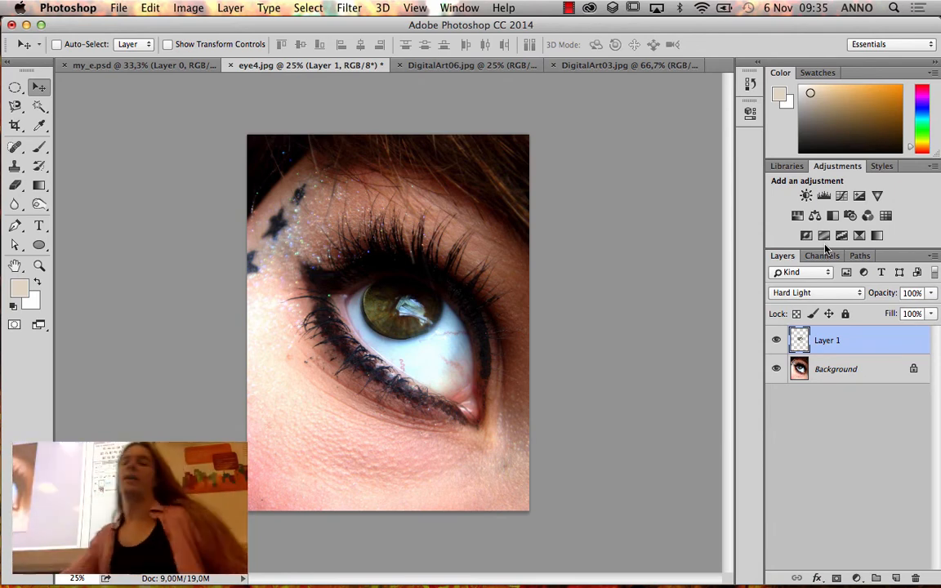
- Try the Difference and Linear Dodge (Add) blending modes on the letter e layer
{"action": "left_click", "coordinate": [807, 294]}
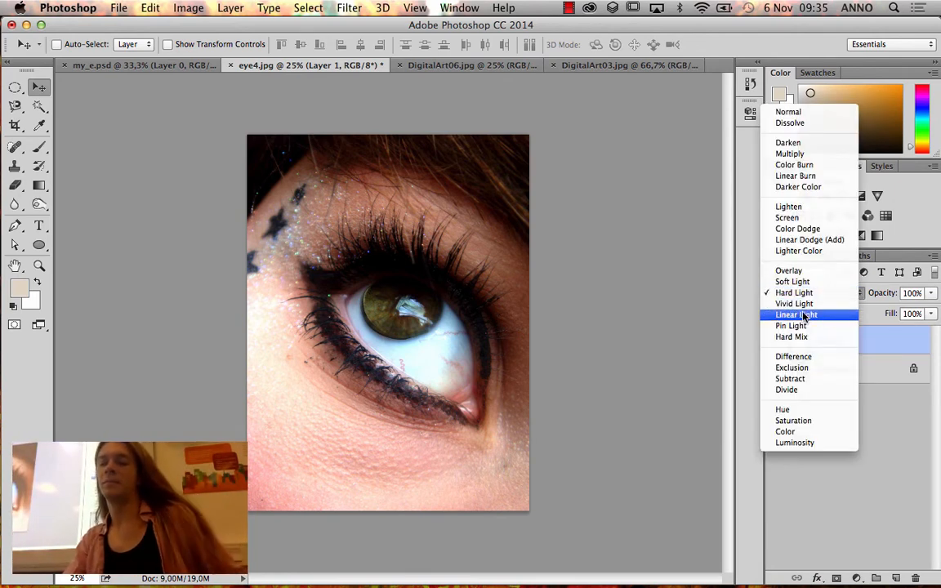
{"action": "left_click", "coordinate": [807, 357]}
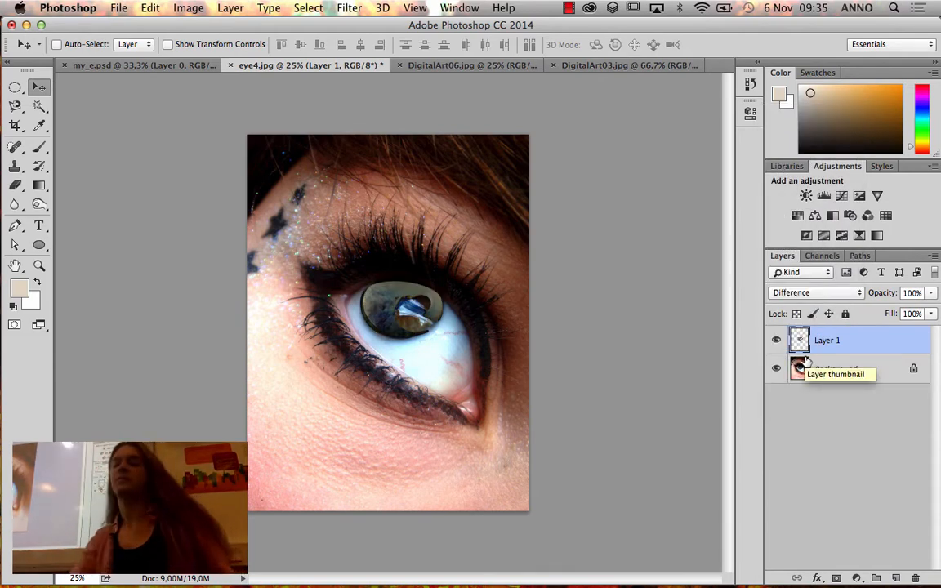
{"action": "left_click", "coordinate": [786, 292]}
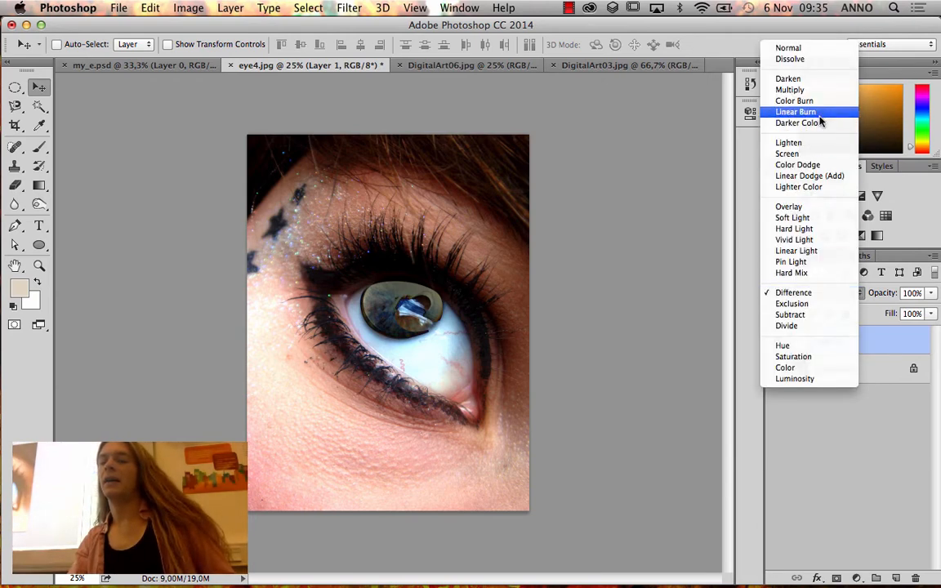
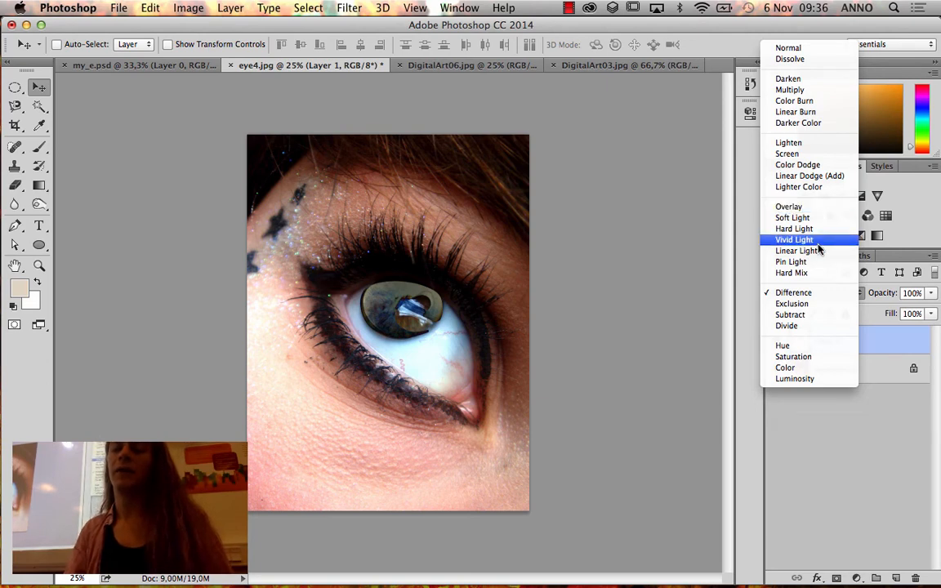
{"action": "left_click", "coordinate": [824, 176]}
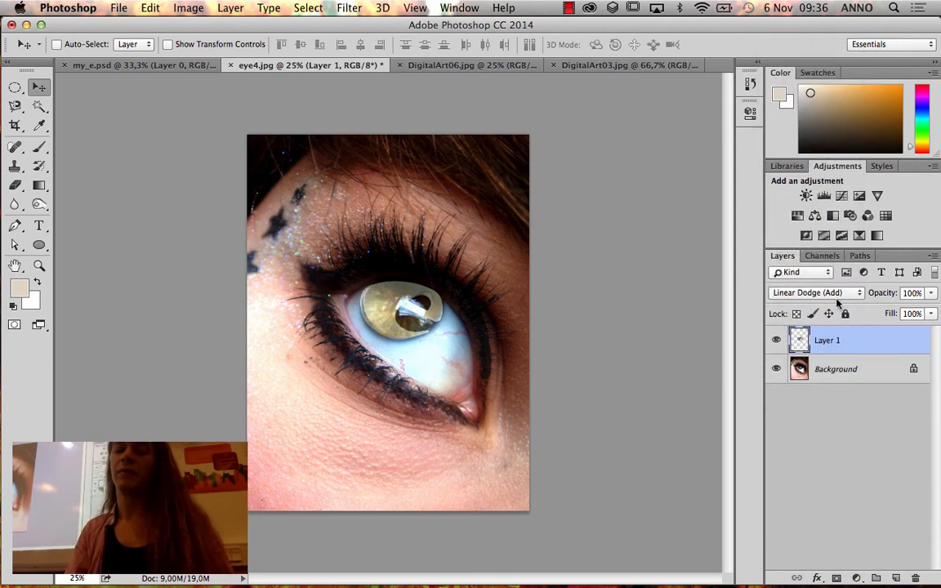
- Compare the Color Dodge and Divide blending modes on the letter e layer and settle on Divide
{"action": "left_click", "coordinate": [838, 294]}
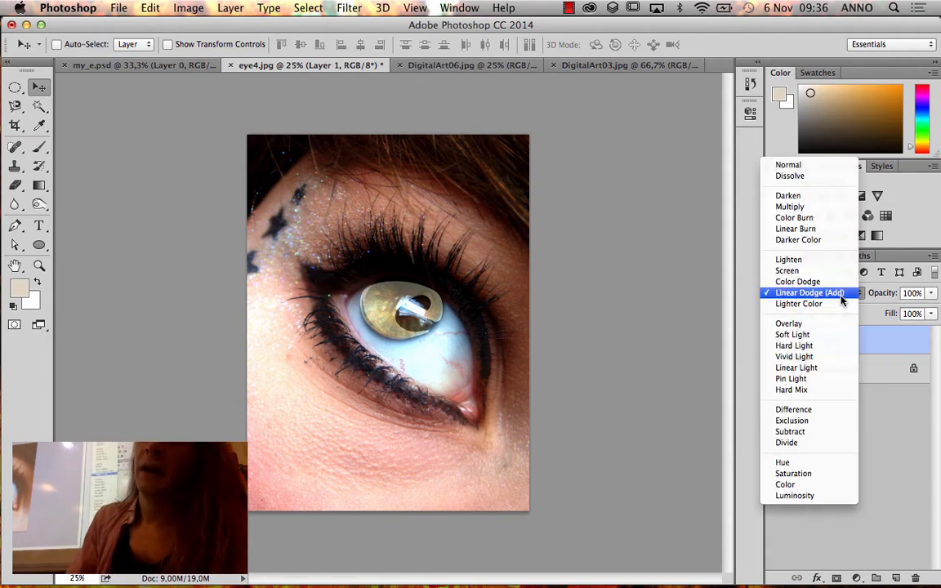
{"action": "left_click", "coordinate": [833, 282]}
{"action": "left_click", "coordinate": [836, 291]}
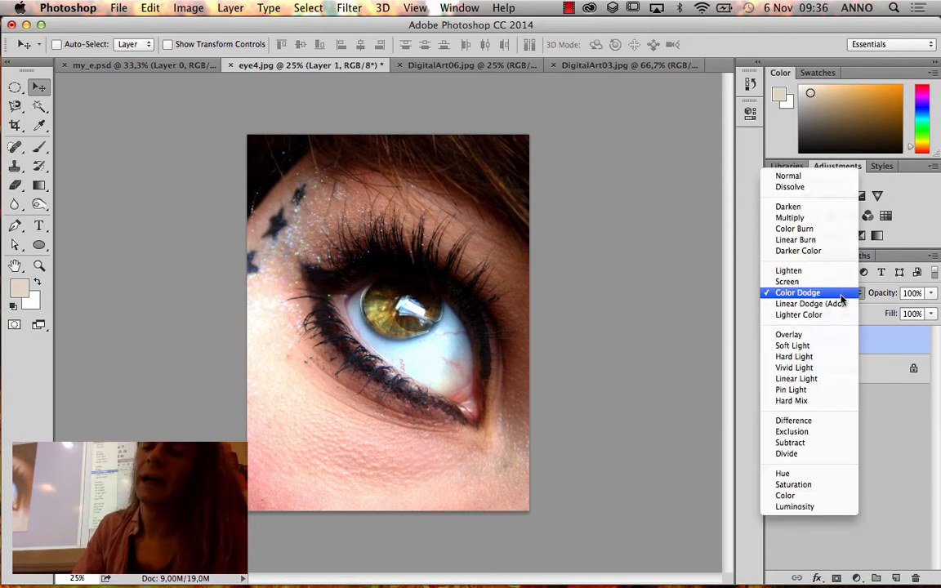
{"action": "left_click", "coordinate": [817, 462]}
{"action": "left_click", "coordinate": [811, 296]}
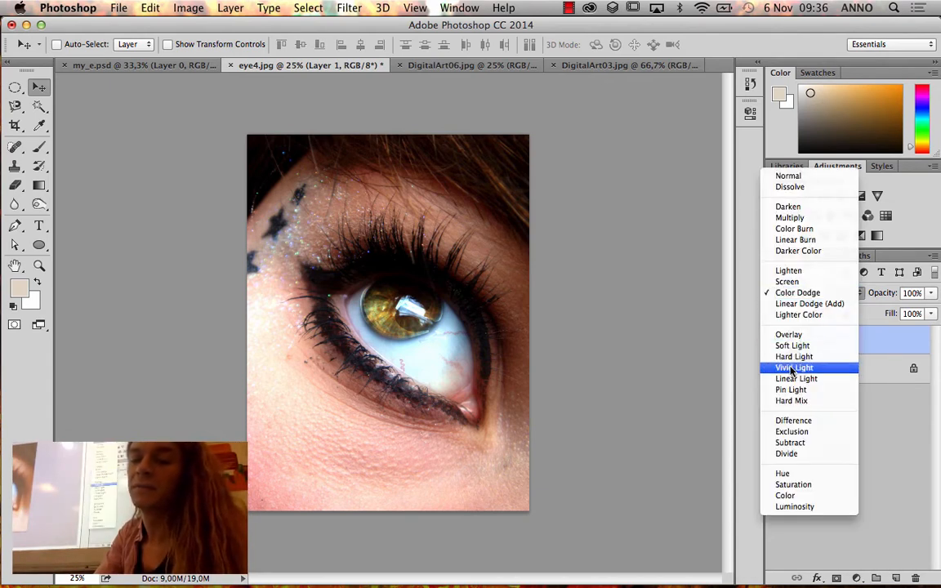
{"action": "left_click", "coordinate": [783, 451]}
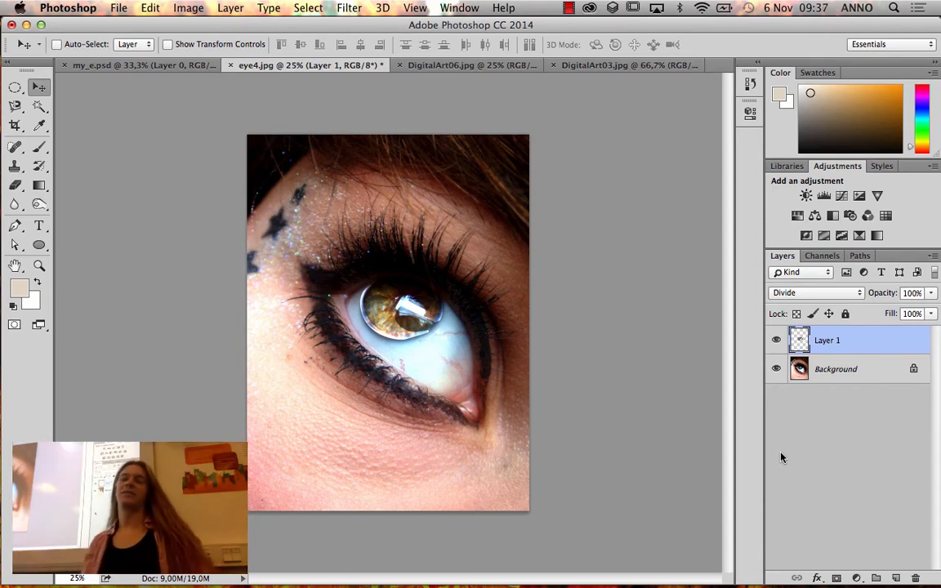
{"action": "left_click", "coordinate": [855, 296]}
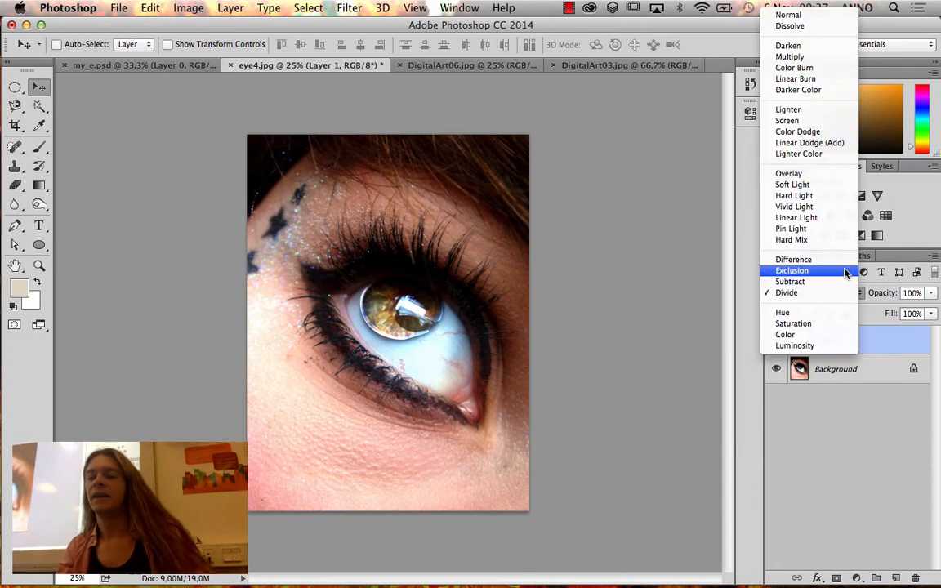
{"action": "left_click", "coordinate": [832, 133]}
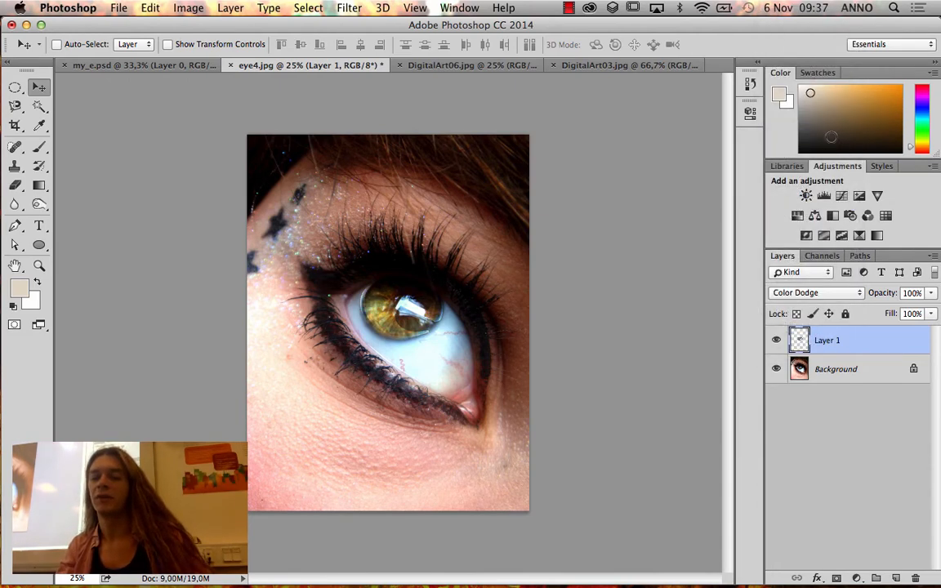
{"action": "left_click", "coordinate": [788, 293]}
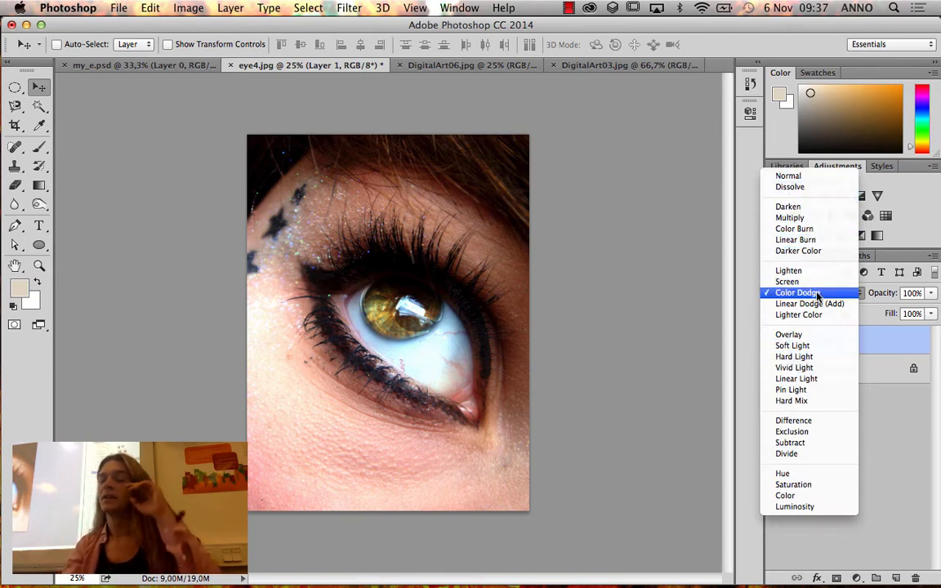
{"action": "left_click", "coordinate": [825, 459]}
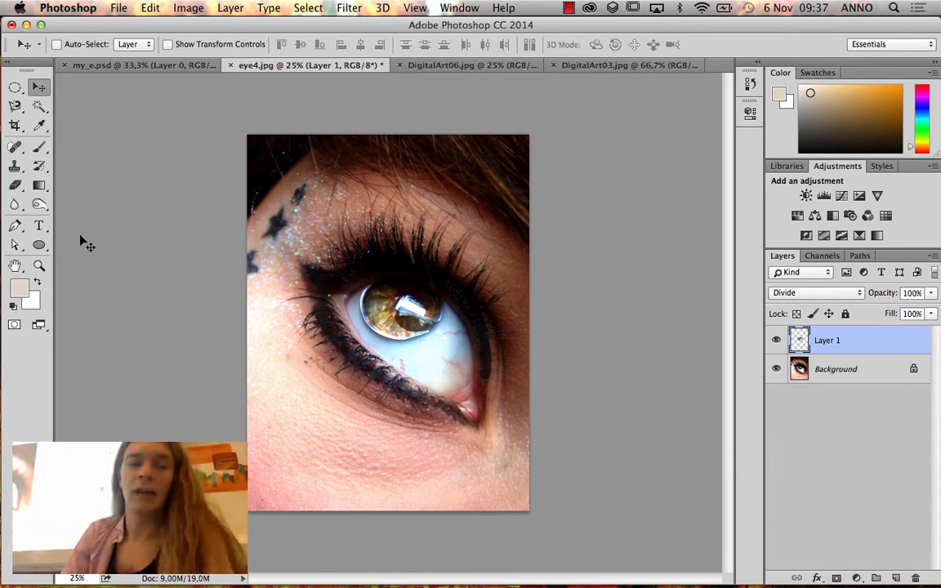
- Set up the Eraser tool with a soft round brush of 111 px and 0% hardness
{"action": "left_click", "coordinate": [15, 186]}
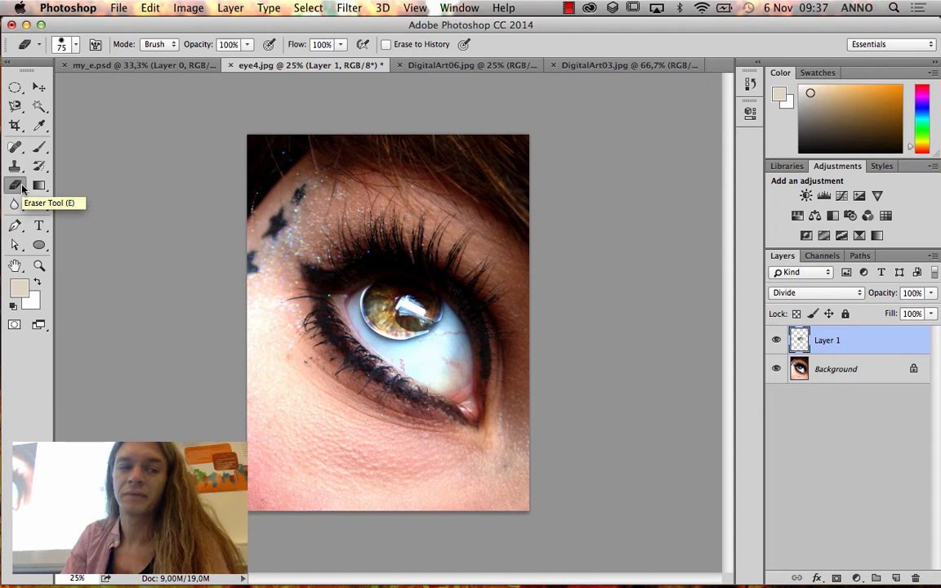
{"action": "right_click", "coordinate": [338, 287]}
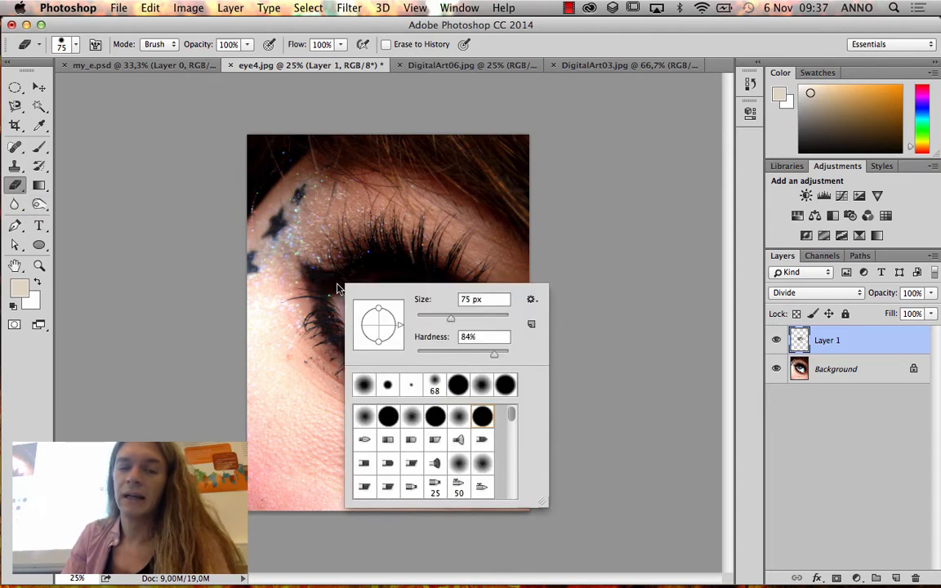
{"action": "right_click", "coordinate": [360, 246]}
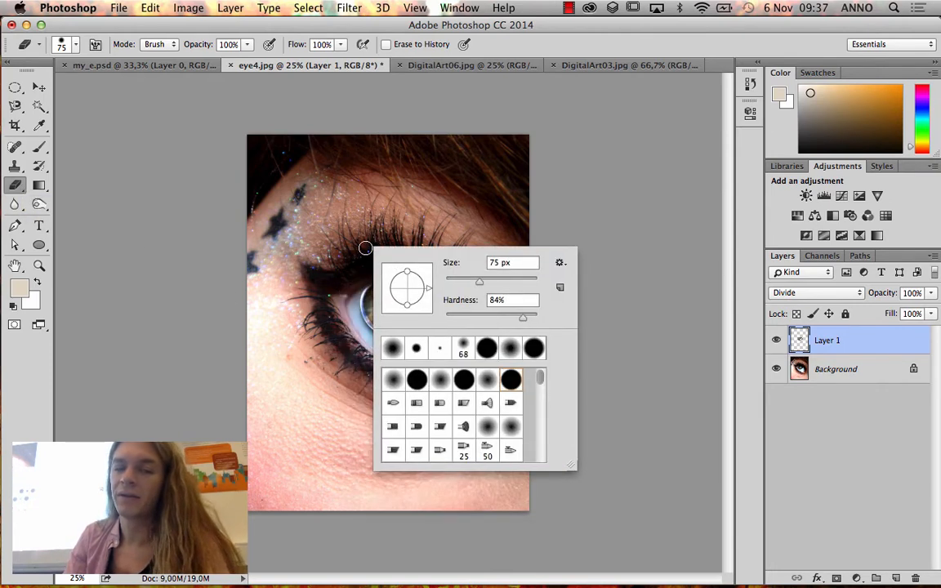
{"action": "right_click", "coordinate": [354, 241]}
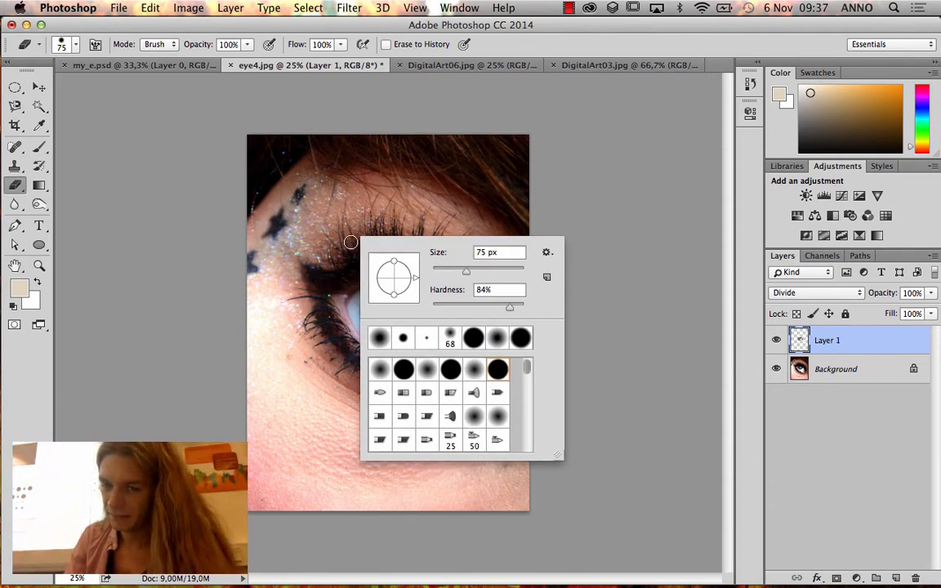
{"action": "right_click", "coordinate": [634, 230]}
{"action": "left_click", "coordinate": [635, 233]}
{"action": "right_click", "coordinate": [621, 229]}
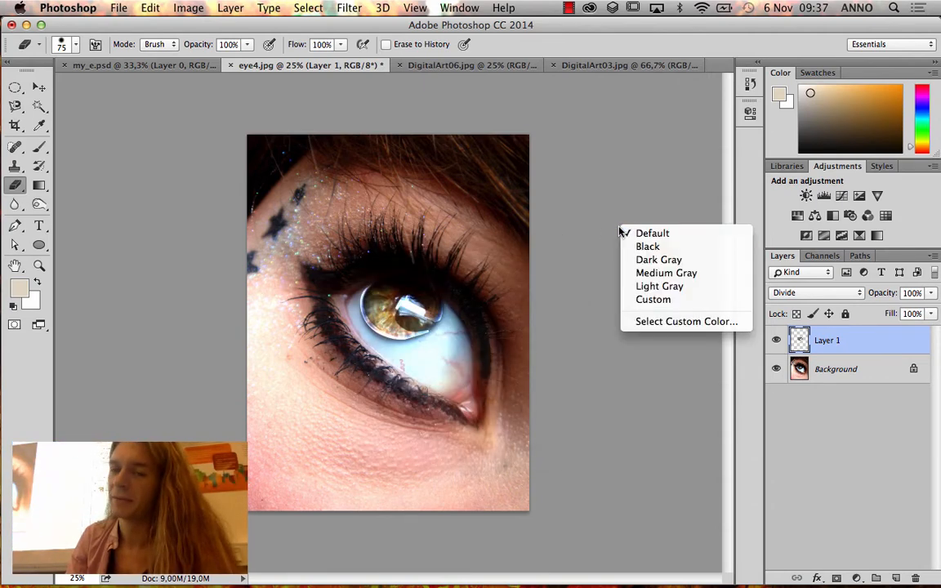
{"action": "right_click", "coordinate": [390, 268]}
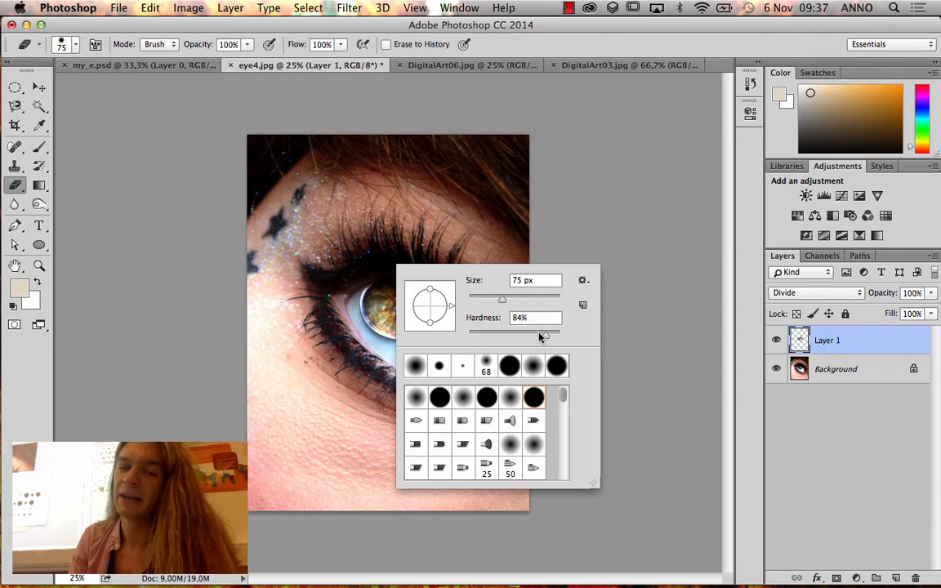
{"action": "left_click_drag", "start_coordinate": [541, 333], "coordinate": [354, 319]}
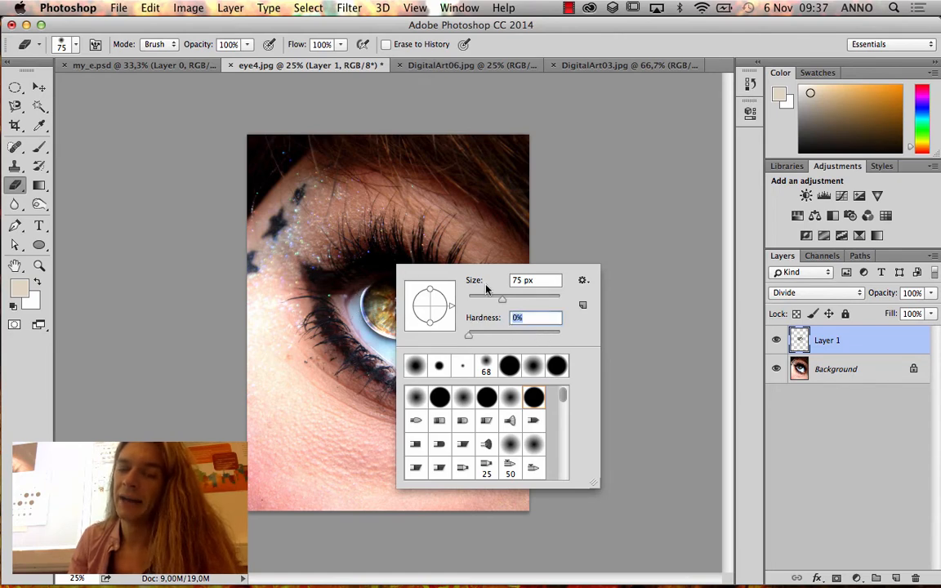
{"action": "left_click_drag", "start_coordinate": [504, 300], "coordinate": [515, 297]}
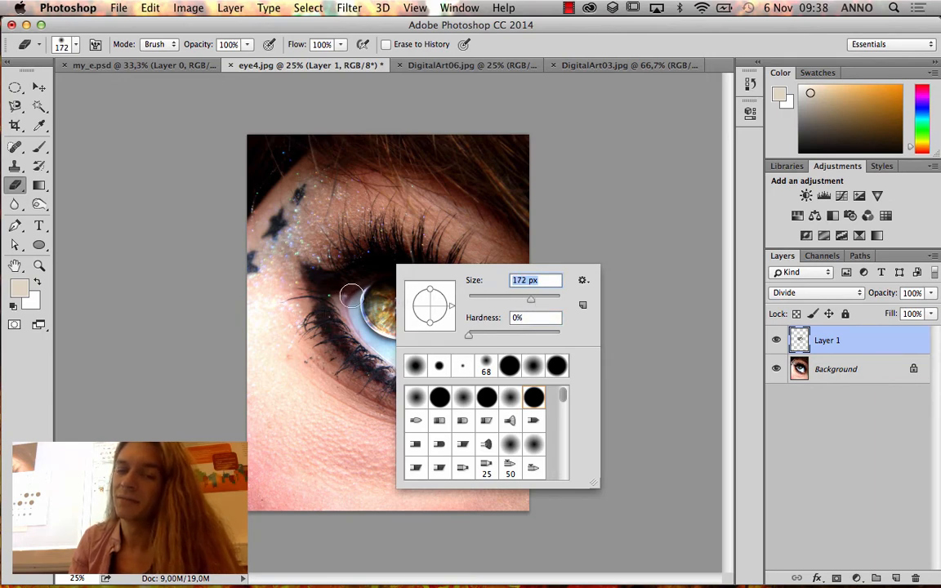
{"action": "left_click_drag", "start_coordinate": [516, 300], "coordinate": [517, 300]}
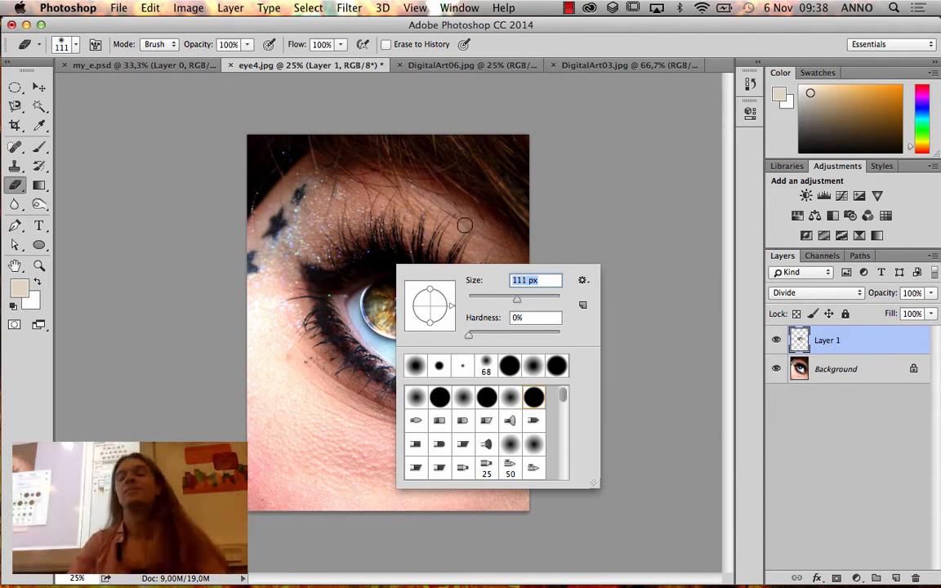
{"action": "key", "text": "Return"}
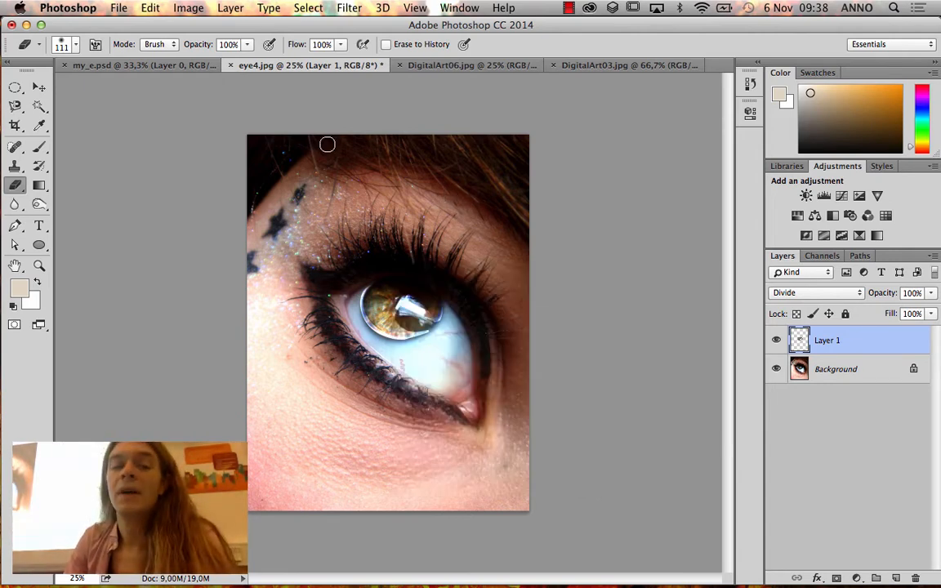
- Lower the eraser's opacity to 35% and softly erase the hard outer edge of the letter e around the iris on Layer 1
{"action": "left_click", "coordinate": [248, 45]}
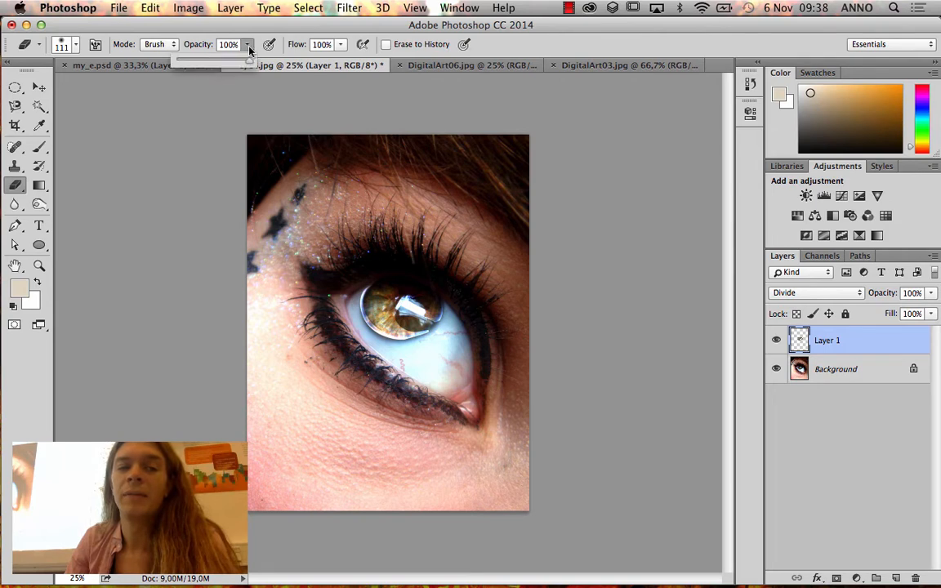
{"action": "left_click_drag", "start_coordinate": [212, 63], "coordinate": [200, 62]}
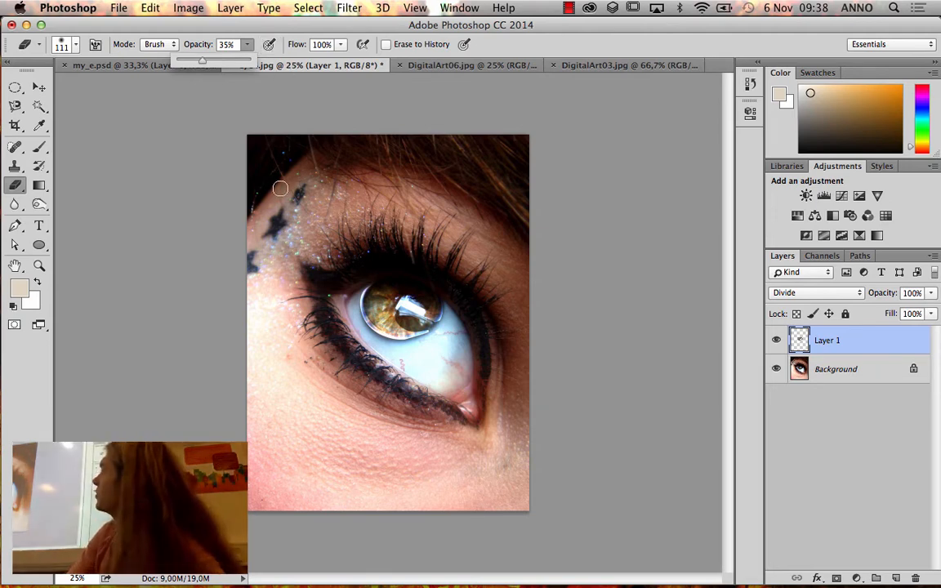
{"action": "left_click", "coordinate": [365, 289]}
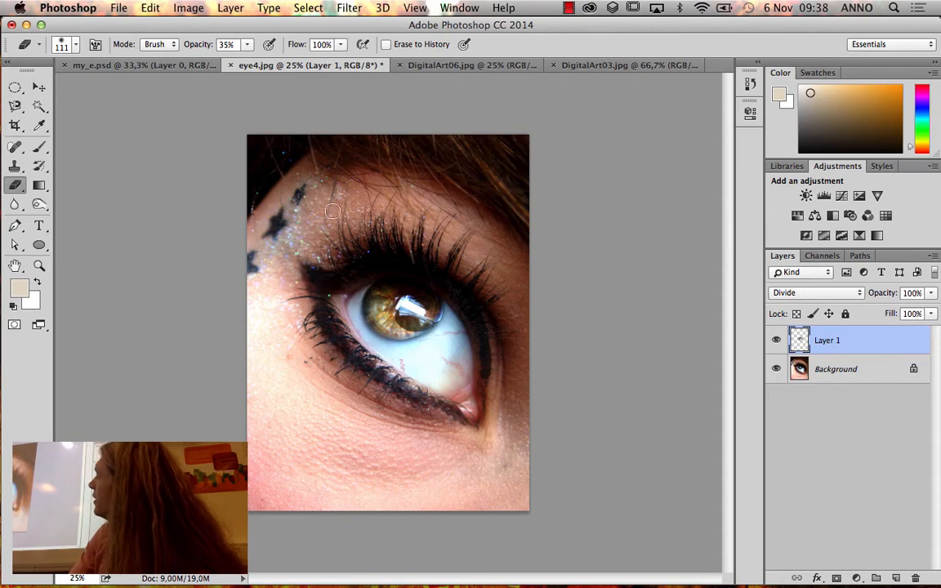
{"action": "left_click", "coordinate": [247, 45]}
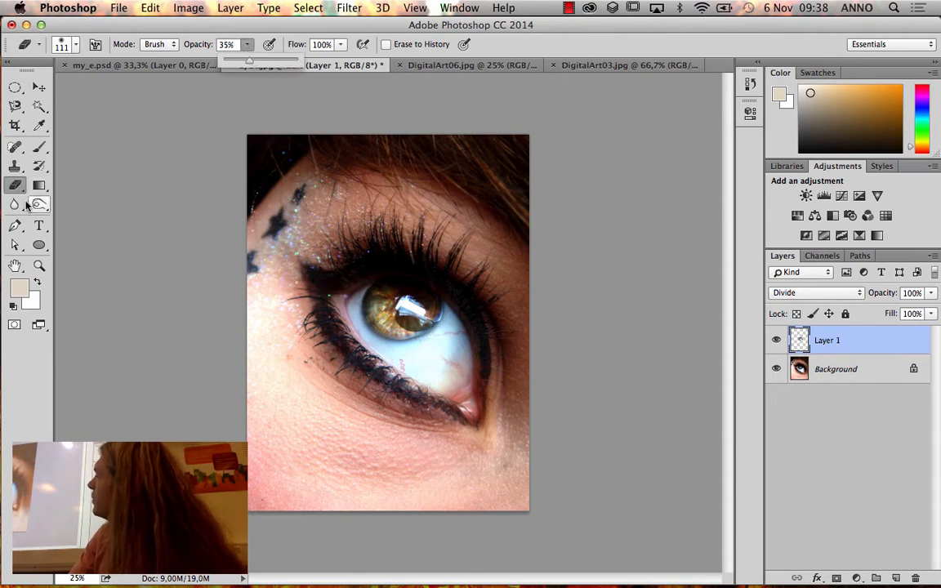
{"action": "left_click", "coordinate": [247, 46]}
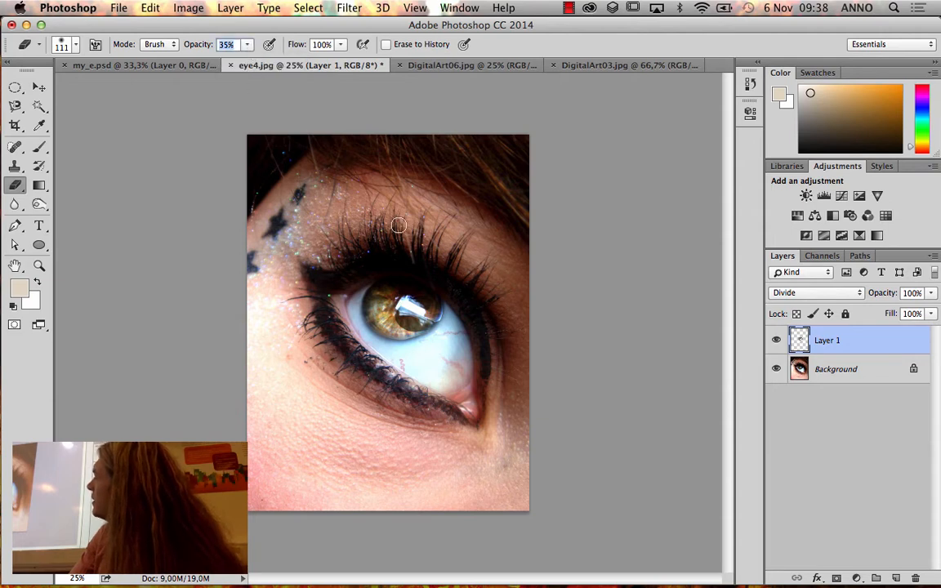
{"action": "mouse_move", "coordinate": [443, 336]}
{"action": "left_mouse_down"}
{"action": "mouse_move", "coordinate": [448, 306]}
{"action": "mouse_move", "coordinate": [445, 322]}
{"action": "left_mouse_up"}
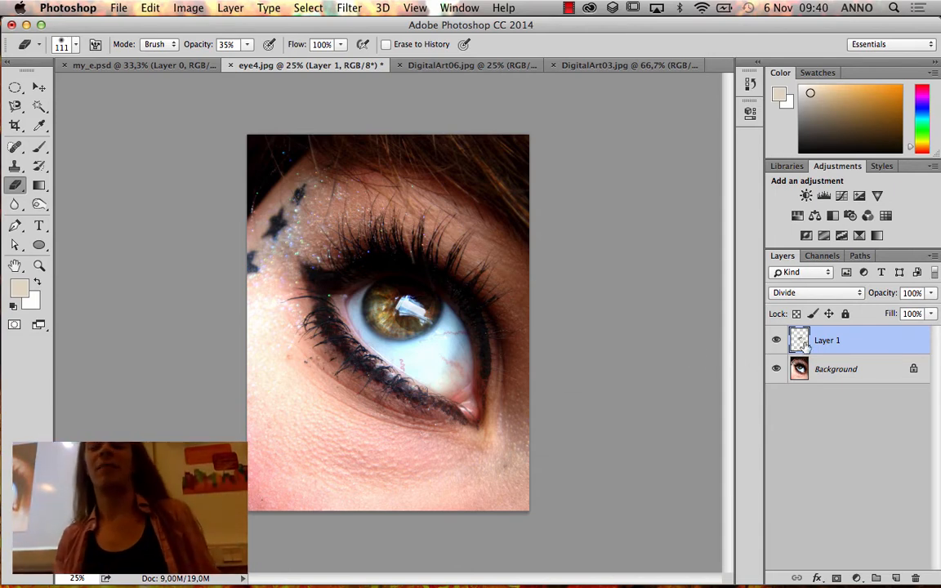
- Add the white text "I shadow" in Harrington Regular at 300 pt and place it below the eye along the photo's lower edge
{"action": "left_click", "coordinate": [38, 225]}
{"action": "left_click", "coordinate": [321, 219]}
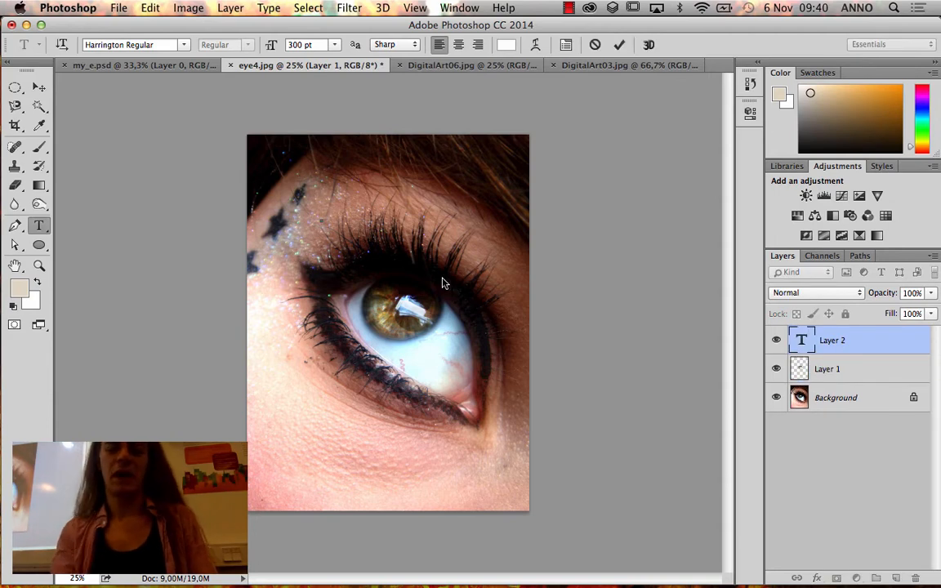
{"action": "type", "text": "I shadow"}
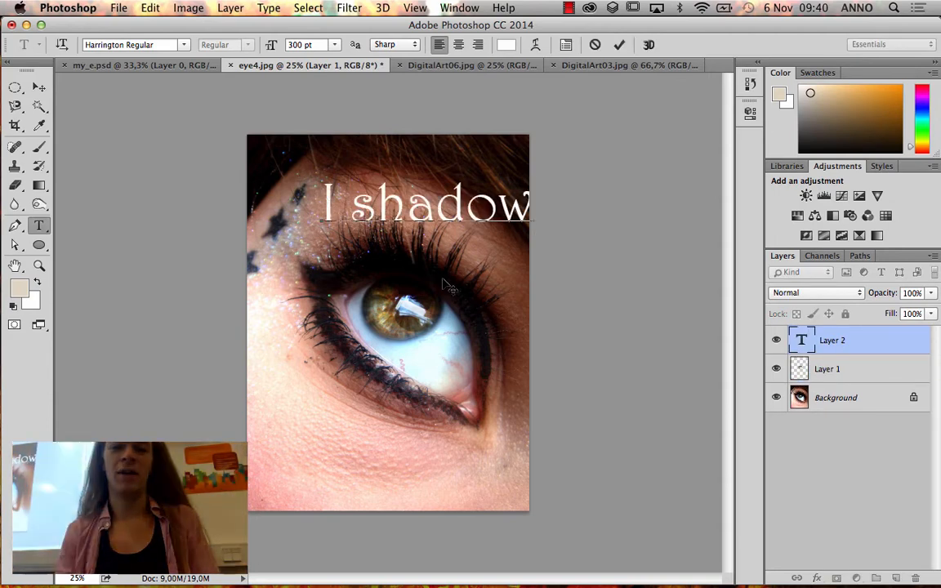
{"action": "left_click", "coordinate": [39, 87]}
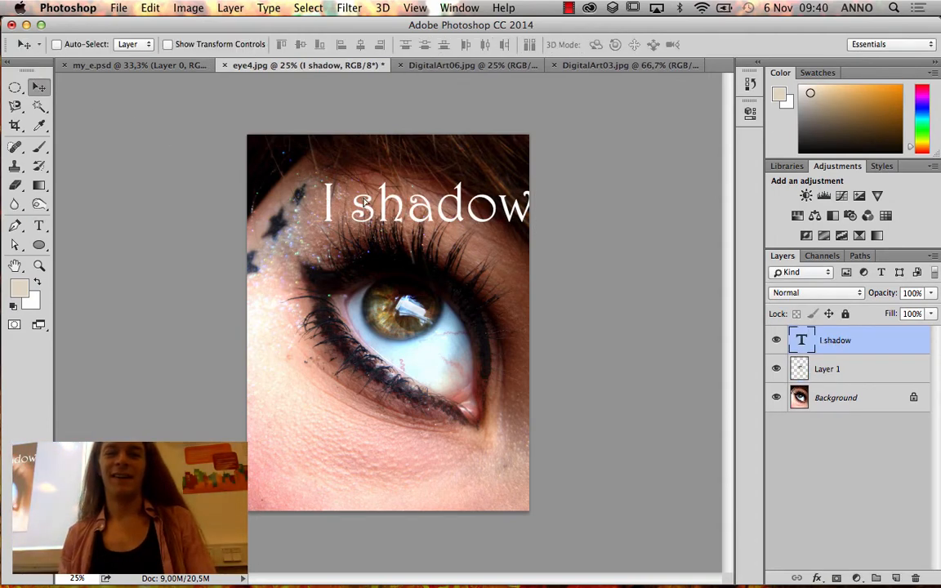
{"action": "left_click_drag", "start_coordinate": [367, 196], "coordinate": [320, 466]}
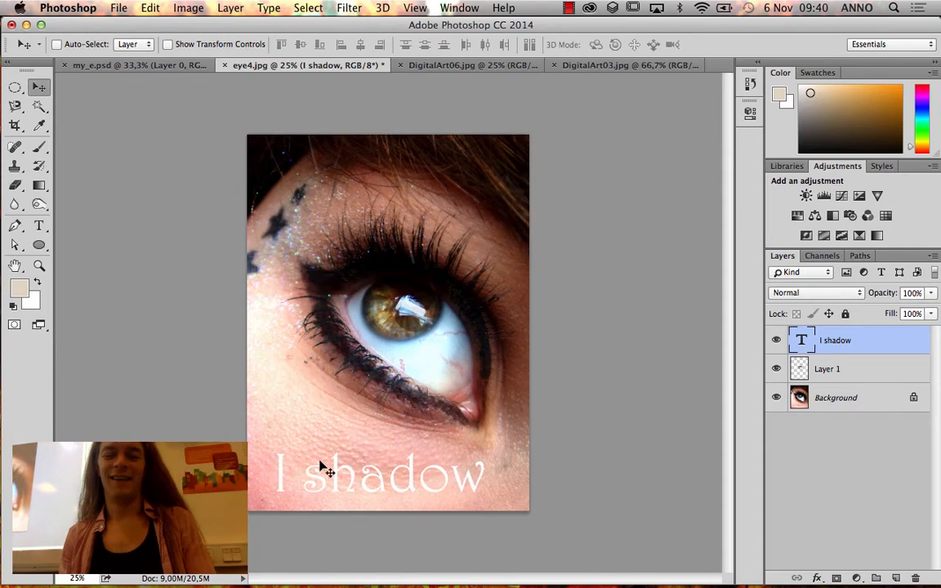
- Add a two-line white text reading "My sweet" and "child" in Harrington Regular at 300 pt across the photo's upper edge
{"action": "left_click", "coordinate": [39, 225]}
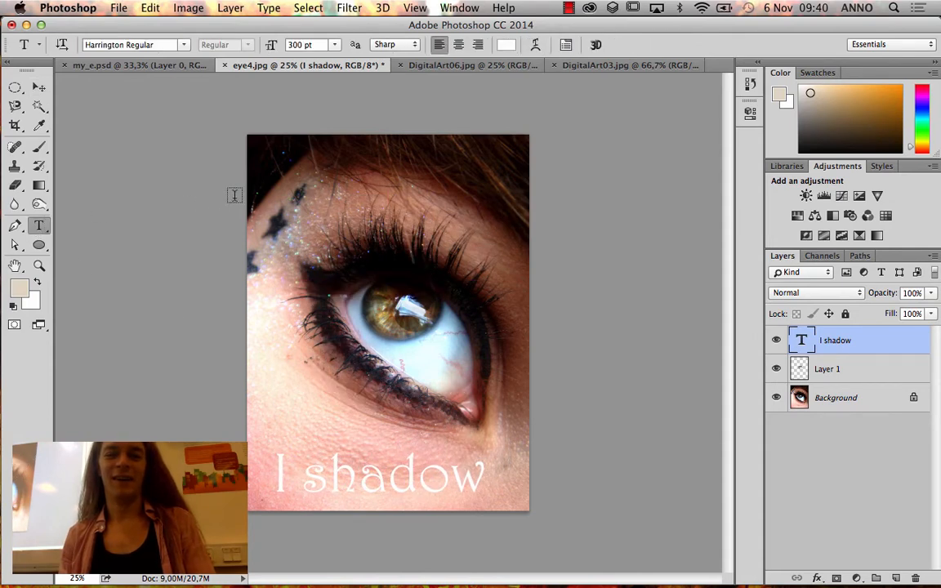
{"action": "left_click", "coordinate": [272, 162]}
{"action": "type", "text": "My s"}
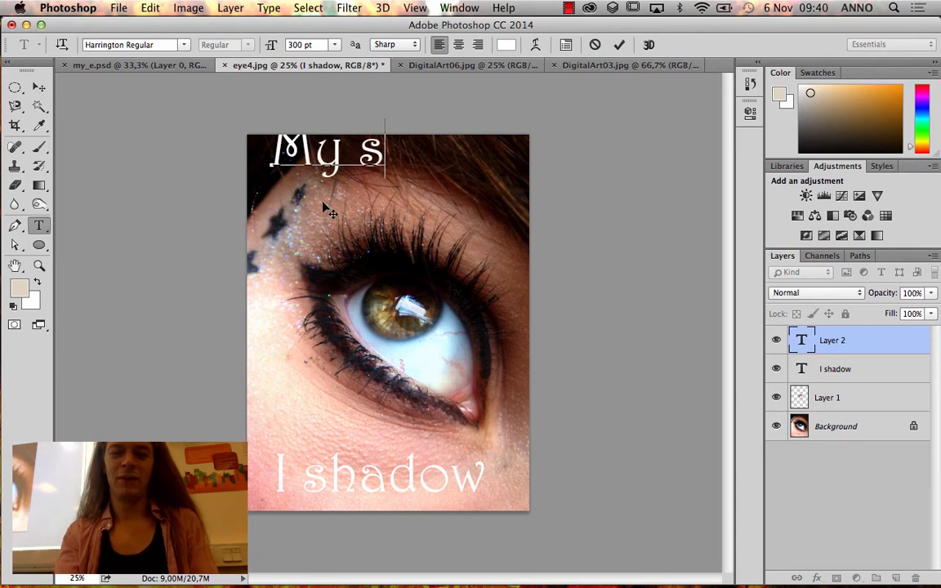
{"action": "type", "text": "weet s"}
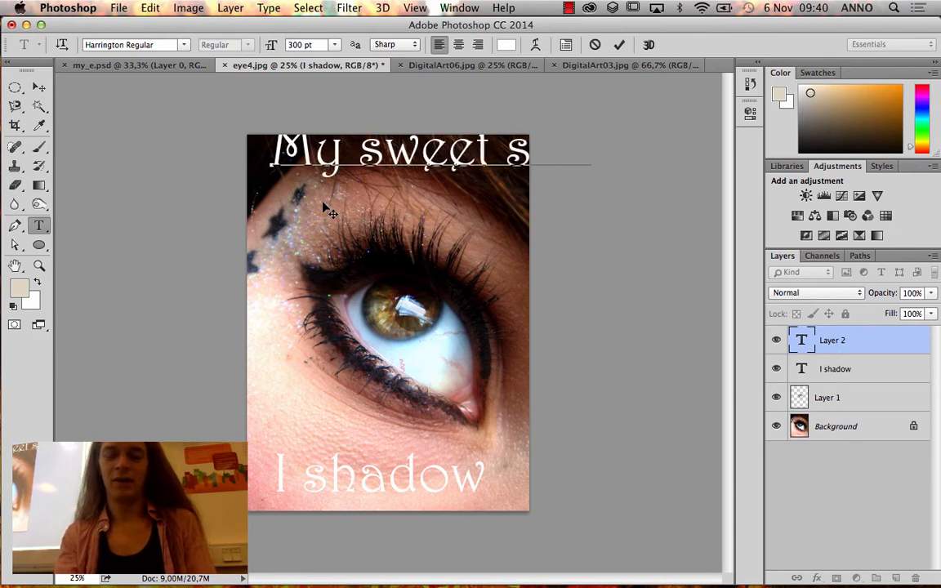
{"action": "key", "text": "BackSpace"}
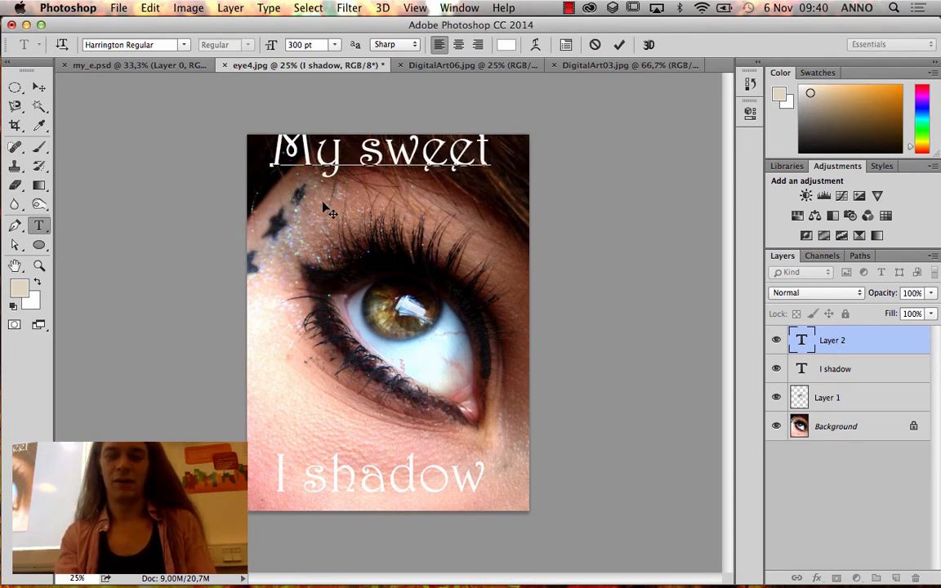
{"action": "key", "text": "Up"}
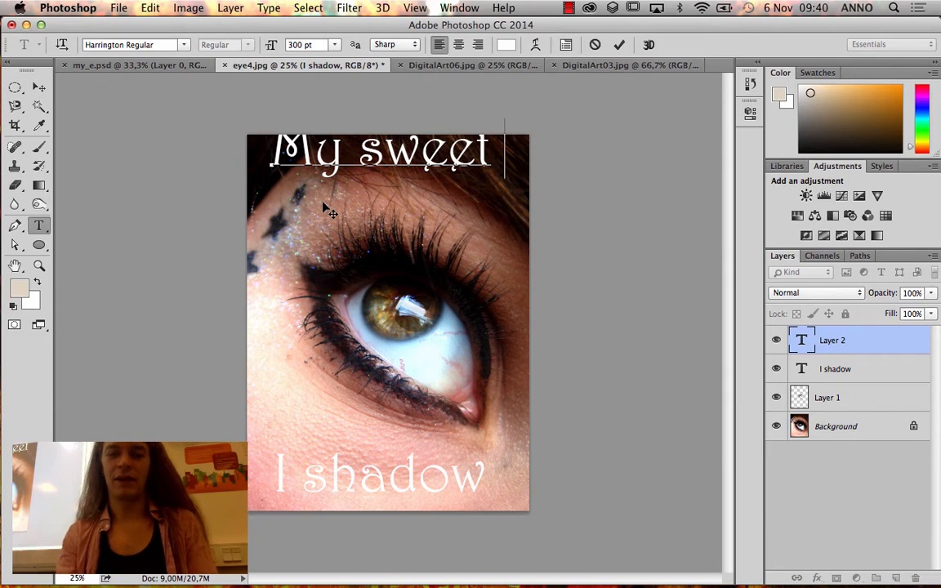
{"action": "key", "text": "shift+Right"}
{"action": "key", "text": "shift+Right"}
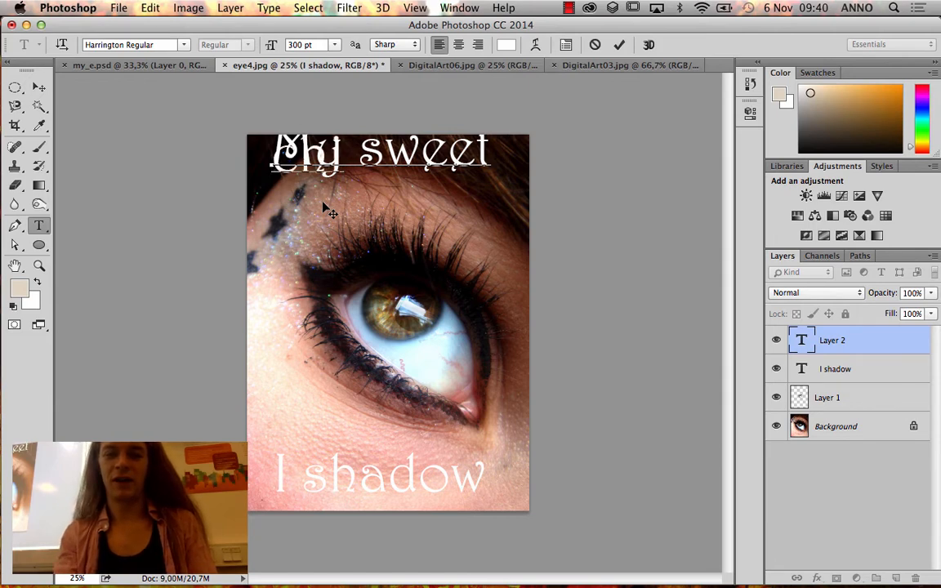
{"action": "key", "text": "Left"}
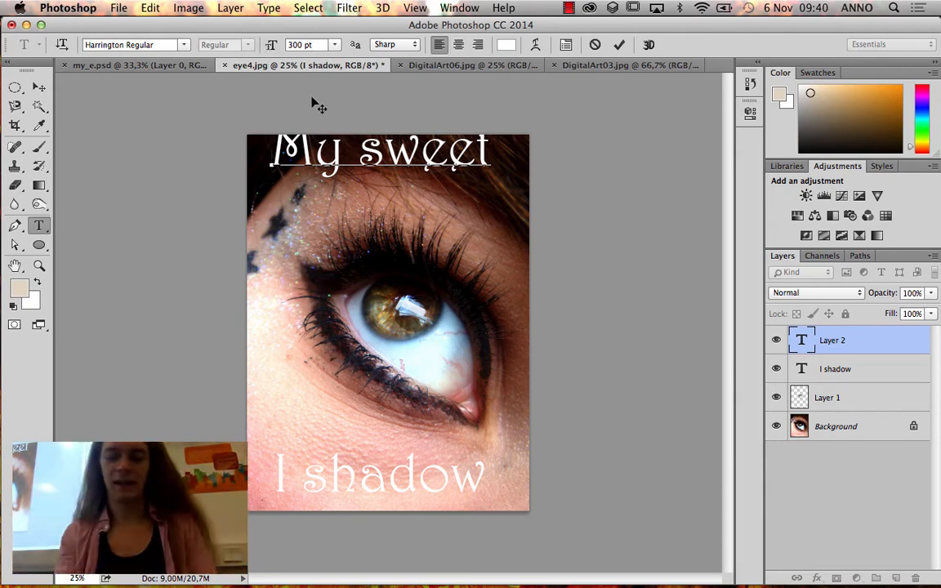
{"action": "type", "text": "Child"}
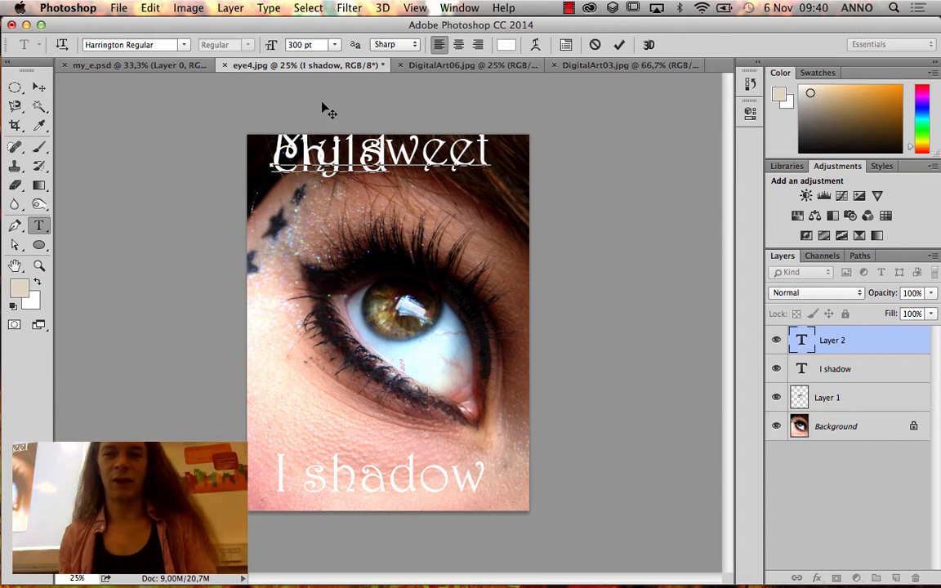
- Select the word "child" and set its leading to Auto in the character settings so the two lines separate
{"action": "key", "text": "shift+Left"}
{"action": "key", "text": "shift+Left"}
{"action": "key", "text": "shift+Left"}
{"action": "key", "text": "shift+Left"}
{"action": "key", "text": "shift+Left"}
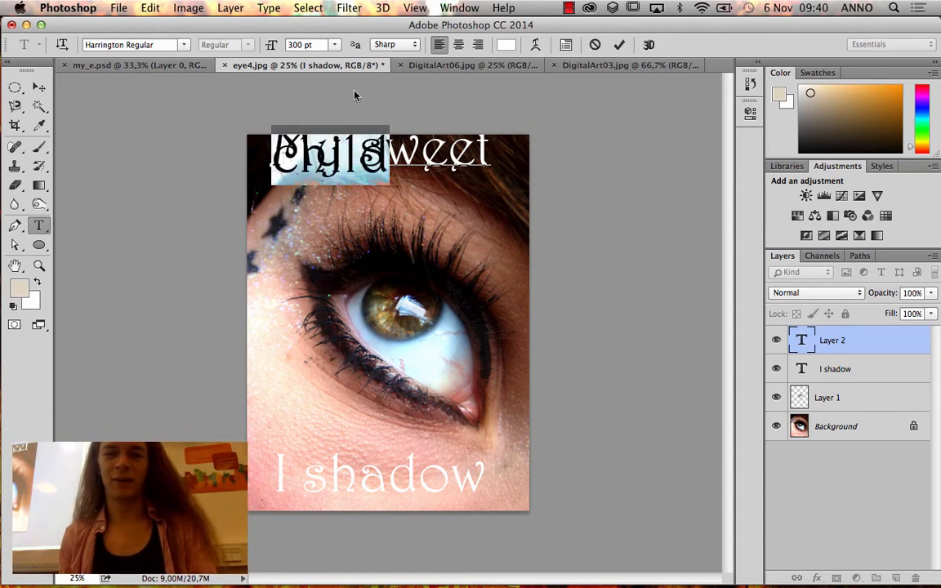
{"action": "left_click", "coordinate": [459, 8]}
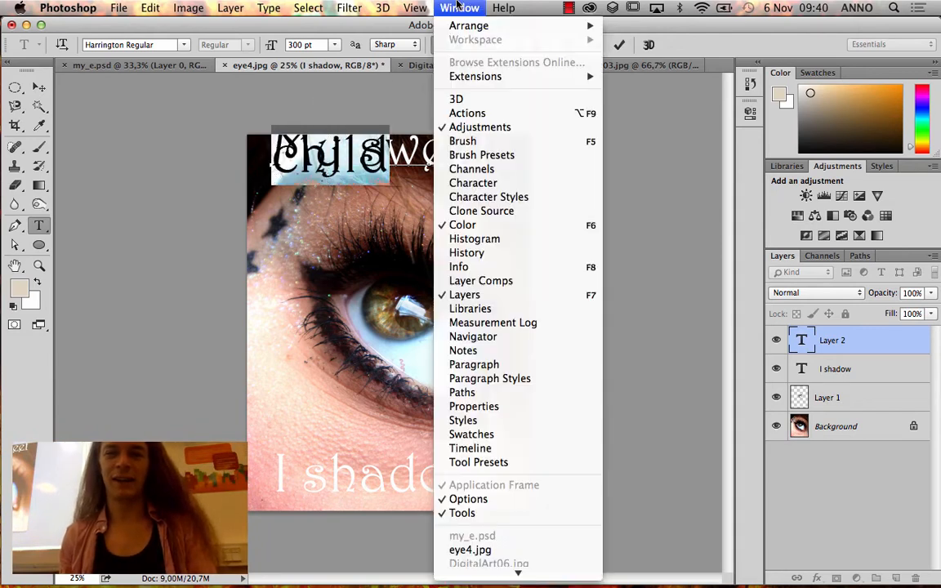
{"action": "left_click", "coordinate": [494, 183]}
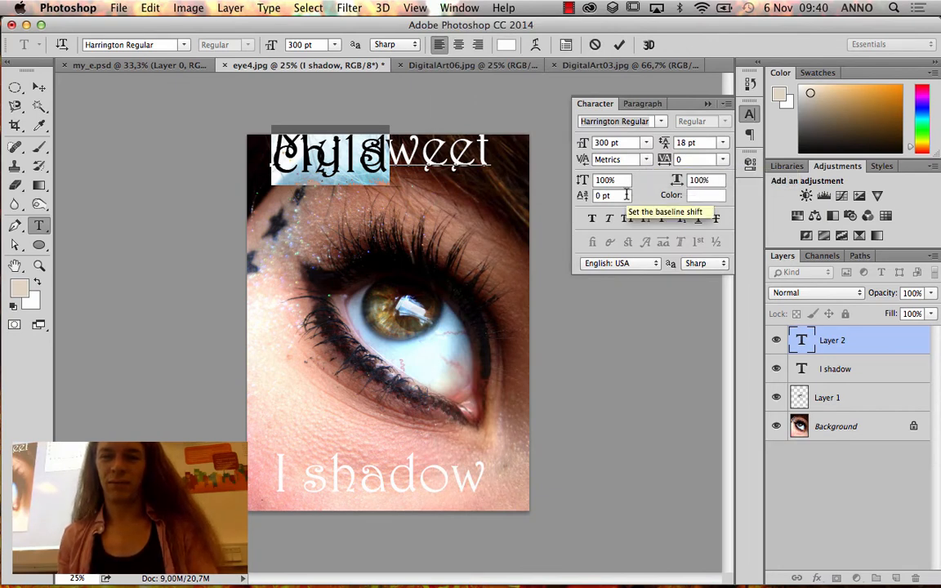
{"action": "left_click", "coordinate": [723, 143]}
{"action": "left_click", "coordinate": [699, 155]}
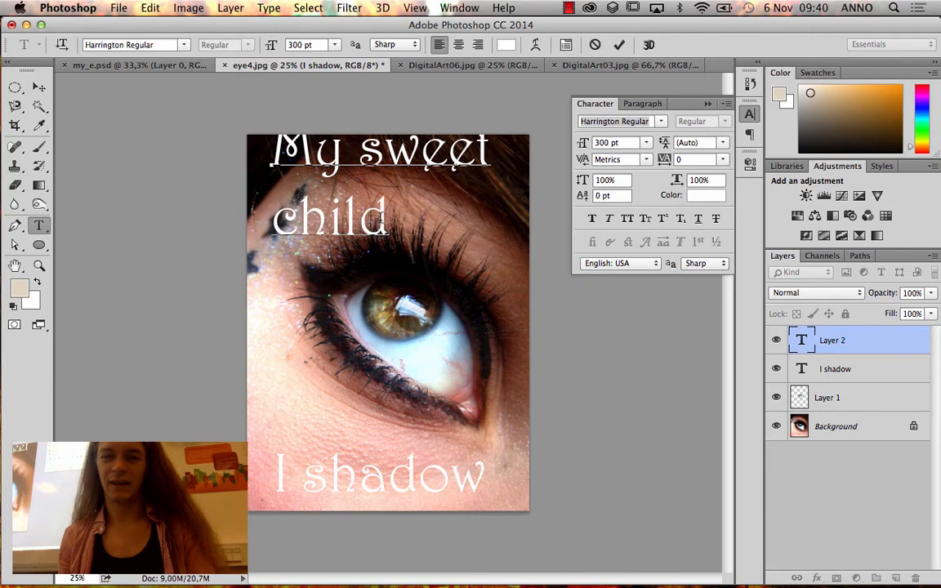
- Replace the second line "child" with "I shadow" in the upper text
{"action": "left_click_drag", "start_coordinate": [381, 217], "coordinate": [277, 221]}
{"action": "type", "text": "shad"}
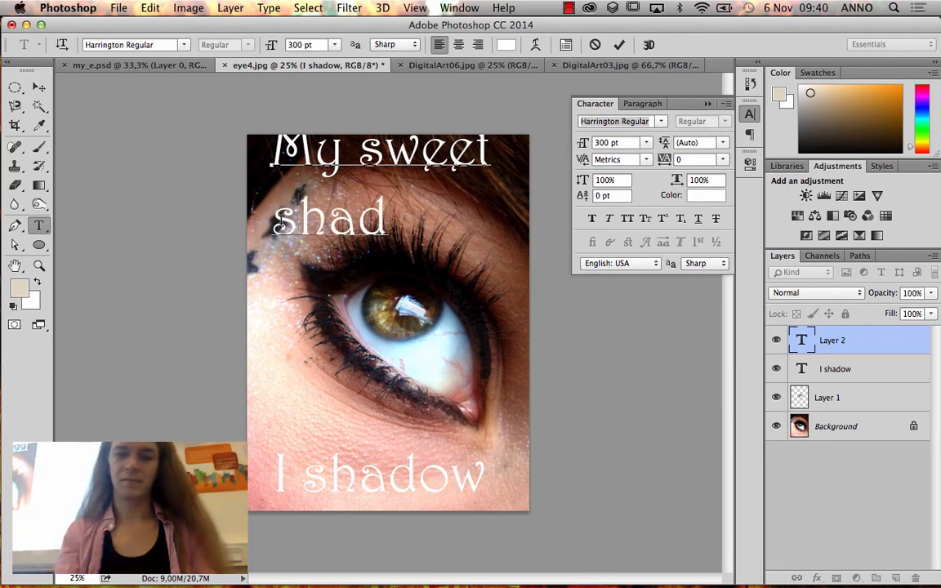
{"action": "type", "text": "ow"}
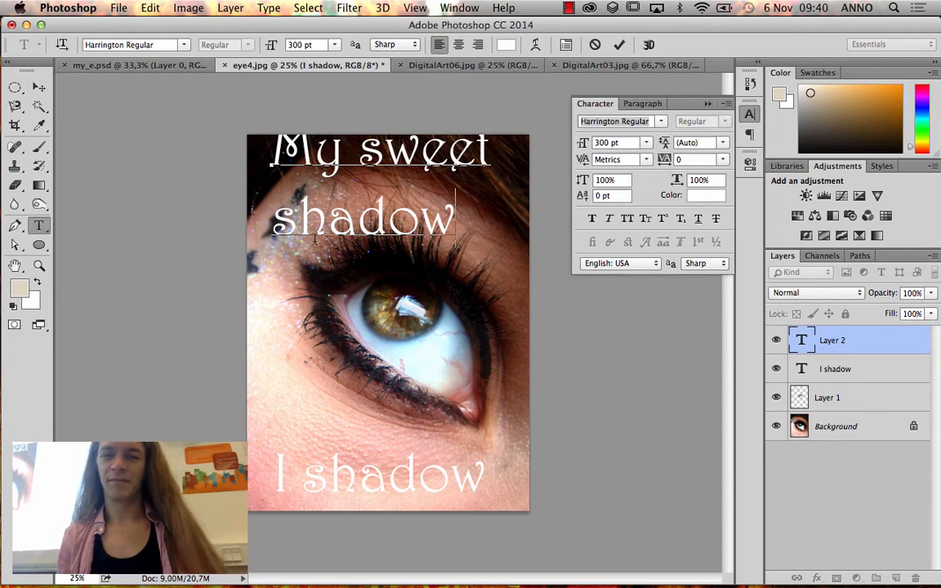
{"action": "left_click", "coordinate": [280, 214]}
{"action": "type", "text": "I"}
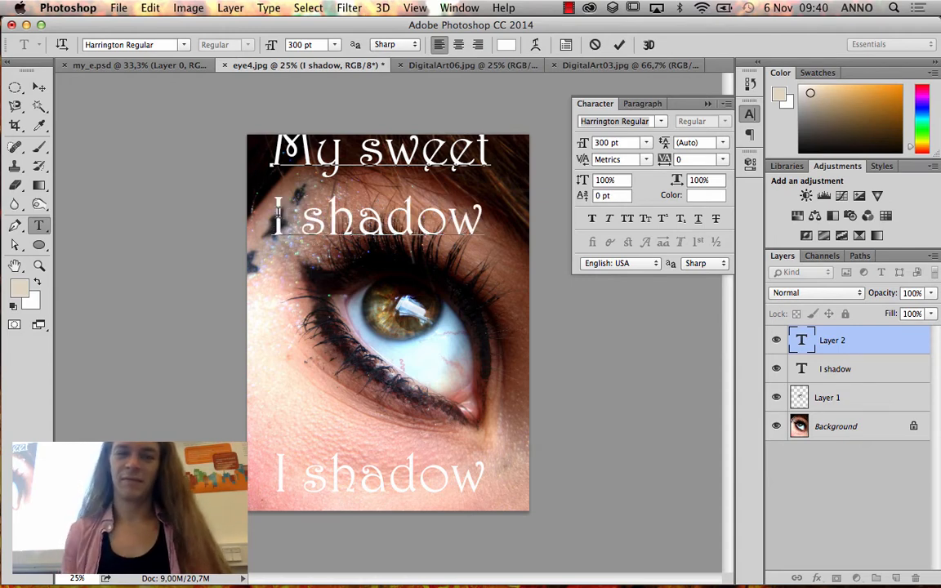
- Delete the new upper text layer and the "I shadow" text layer
{"action": "left_click", "coordinate": [39, 86]}
{"action": "left_click_drag", "start_coordinate": [868, 339], "coordinate": [915, 578]}
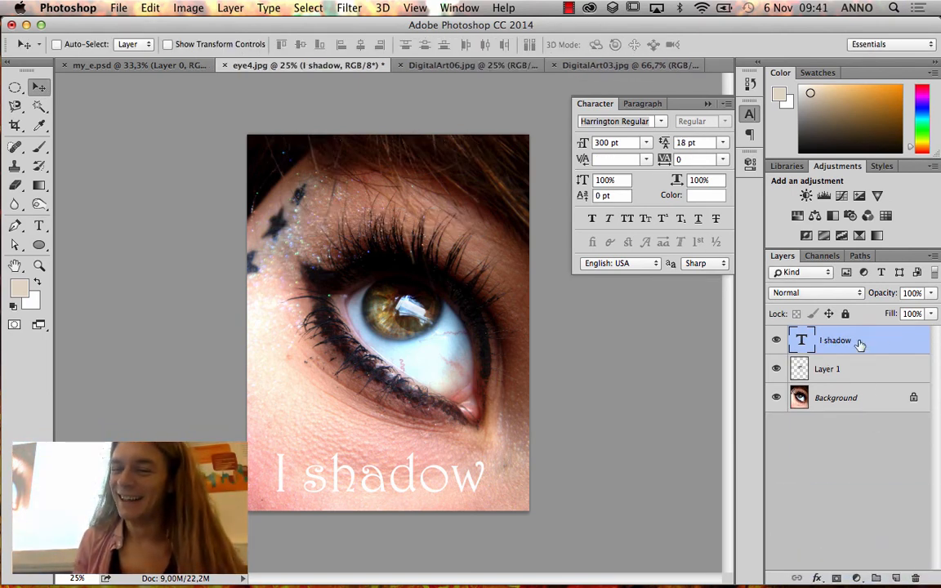
{"action": "left_click_drag", "start_coordinate": [857, 347], "coordinate": [915, 578]}
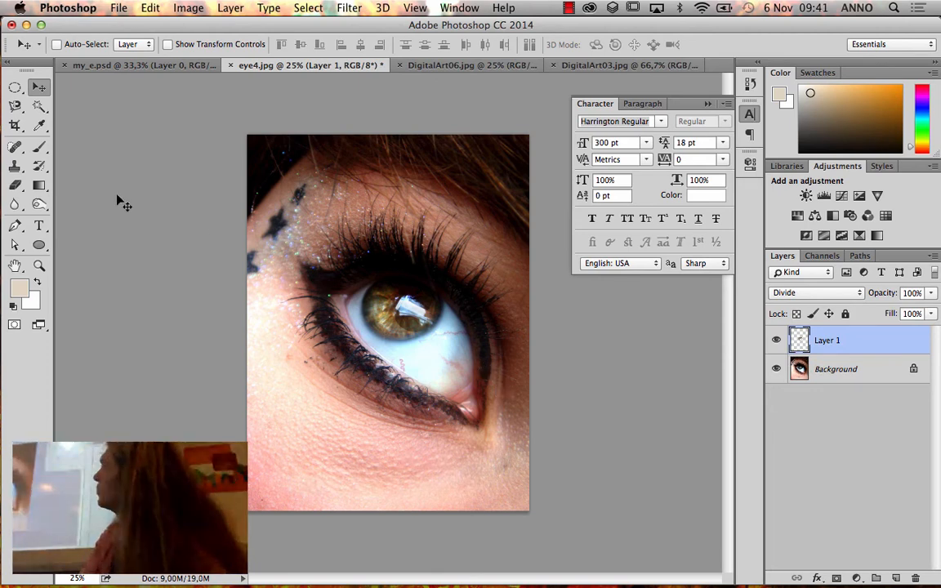
- Switch to the Color Replacement tool and open its tolerance setting
{"action": "left_click", "coordinate": [38, 148]}
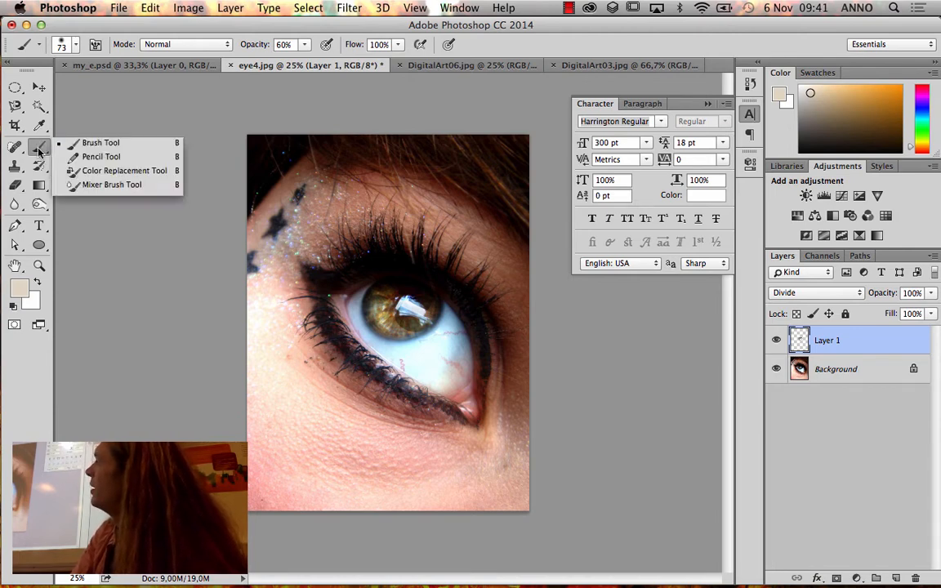
{"action": "left_click", "coordinate": [97, 172]}
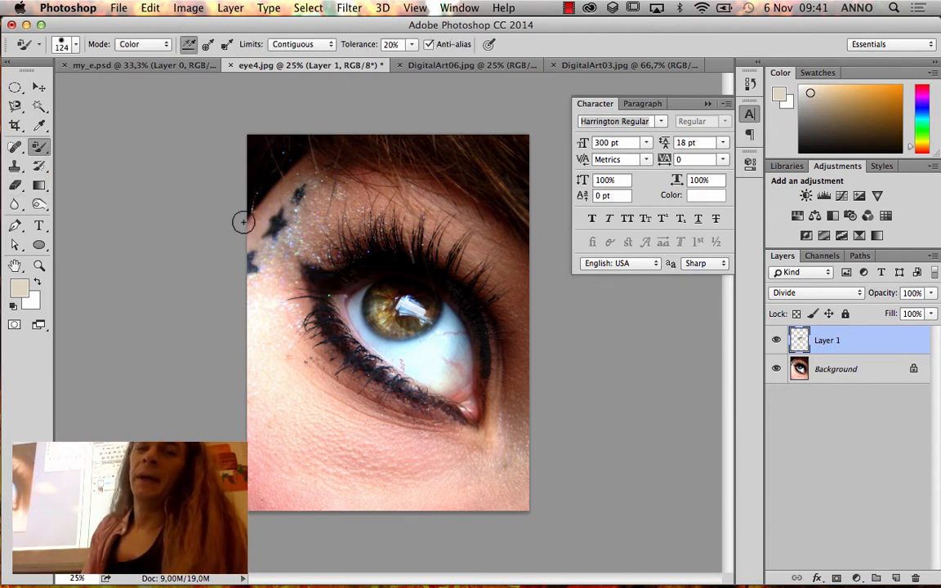
{"action": "left_click", "coordinate": [413, 44]}
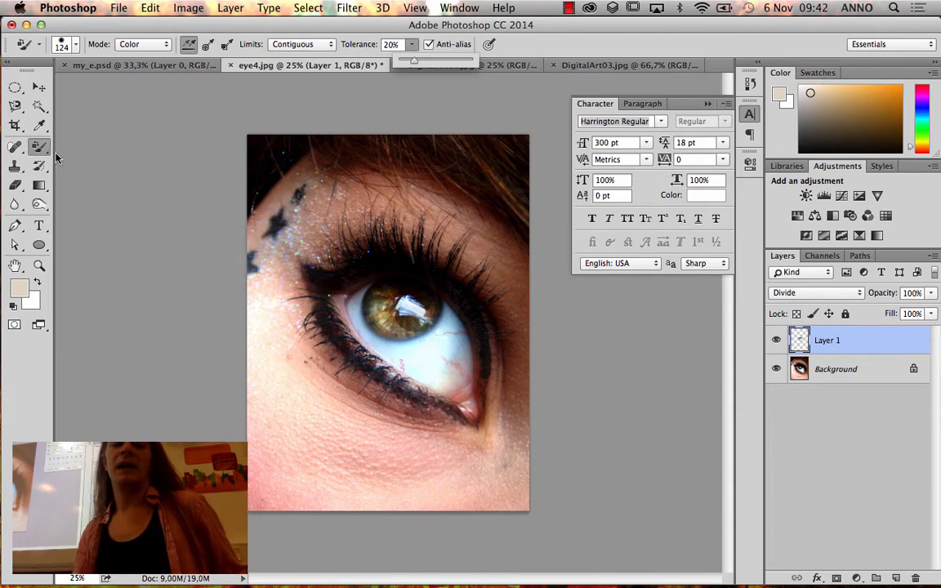
- Set the foreground color to the muted salmon red #dd735e for the Color Replacement tool
{"action": "left_click", "coordinate": [19, 288]}
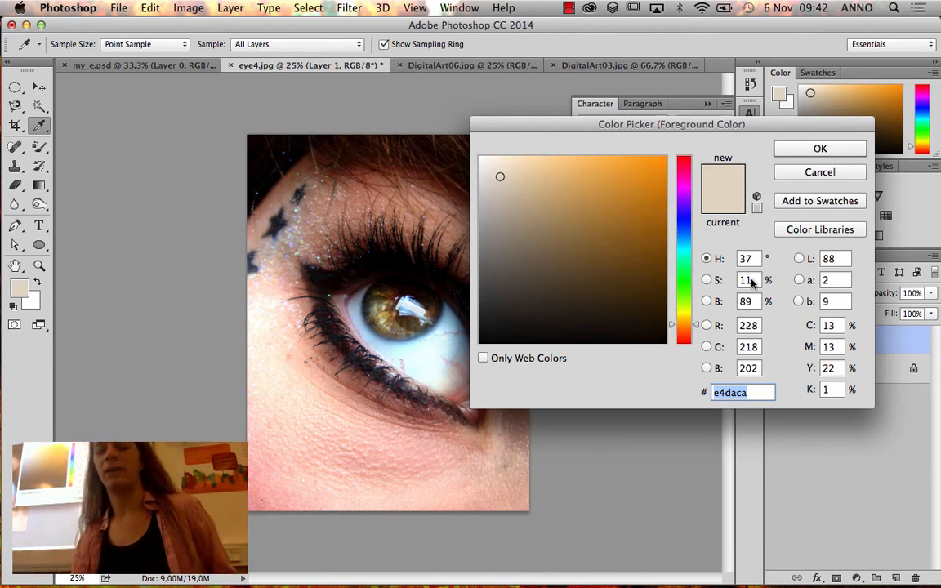
{"action": "left_click_drag", "start_coordinate": [693, 329], "coordinate": [693, 332]}
{"action": "left_click_drag", "start_coordinate": [652, 159], "coordinate": [654, 155]}
{"action": "left_click_drag", "start_coordinate": [683, 342], "coordinate": [683, 347]}
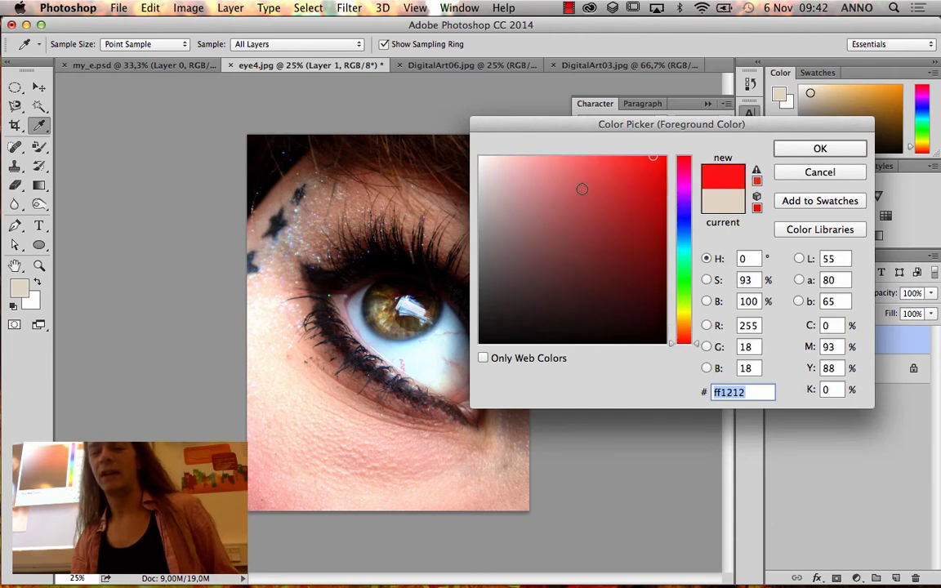
{"action": "mouse_move", "coordinate": [611, 173]}
{"action": "left_mouse_down"}
{"action": "mouse_move", "coordinate": [579, 162]}
{"action": "mouse_move", "coordinate": [588, 157]}
{"action": "left_mouse_up"}
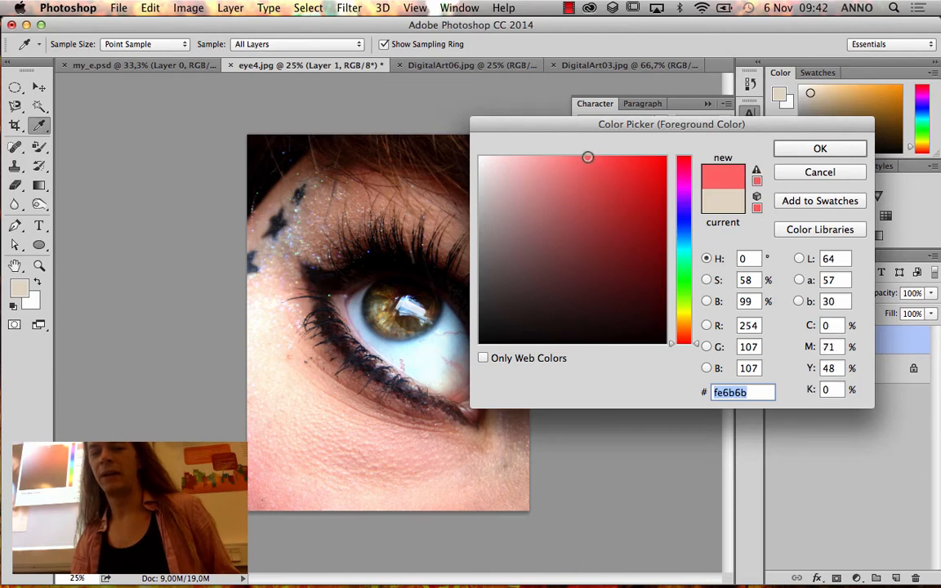
{"action": "left_click_drag", "start_coordinate": [683, 338], "coordinate": [674, 335]}
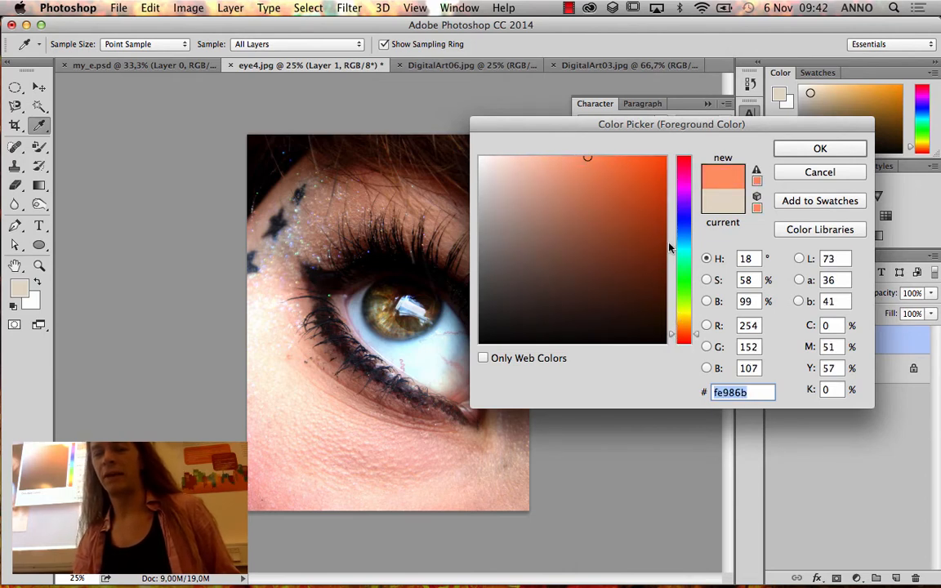
{"action": "left_click", "coordinate": [672, 337]}
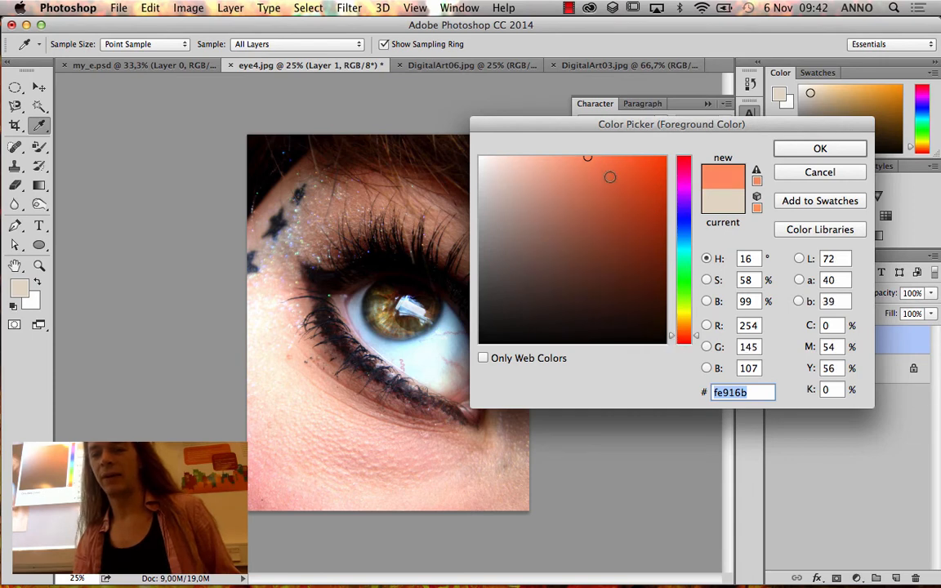
{"action": "left_click_drag", "start_coordinate": [610, 177], "coordinate": [599, 157]}
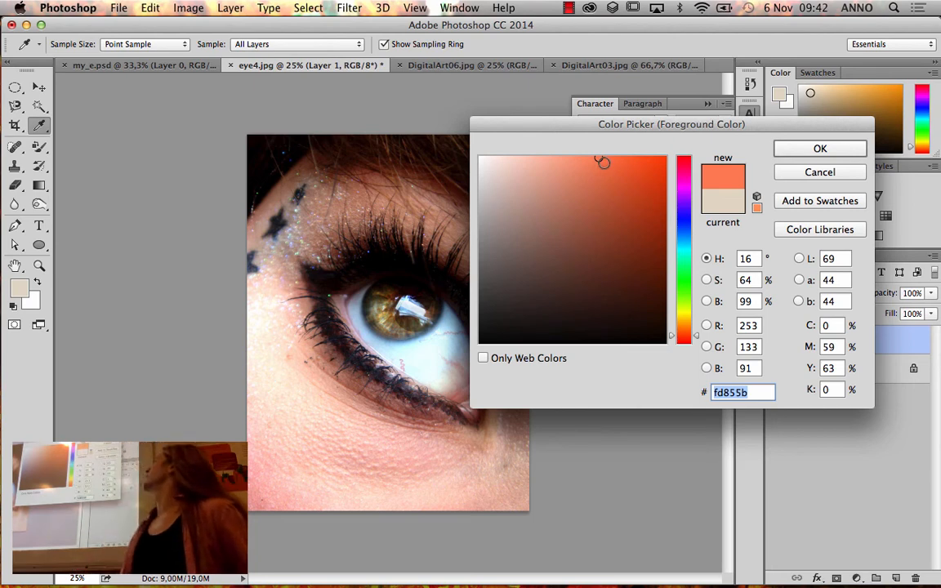
{"action": "mouse_move", "coordinate": [602, 162]}
{"action": "left_mouse_down"}
{"action": "mouse_move", "coordinate": [607, 154]}
{"action": "mouse_move", "coordinate": [613, 172]}
{"action": "left_mouse_up"}
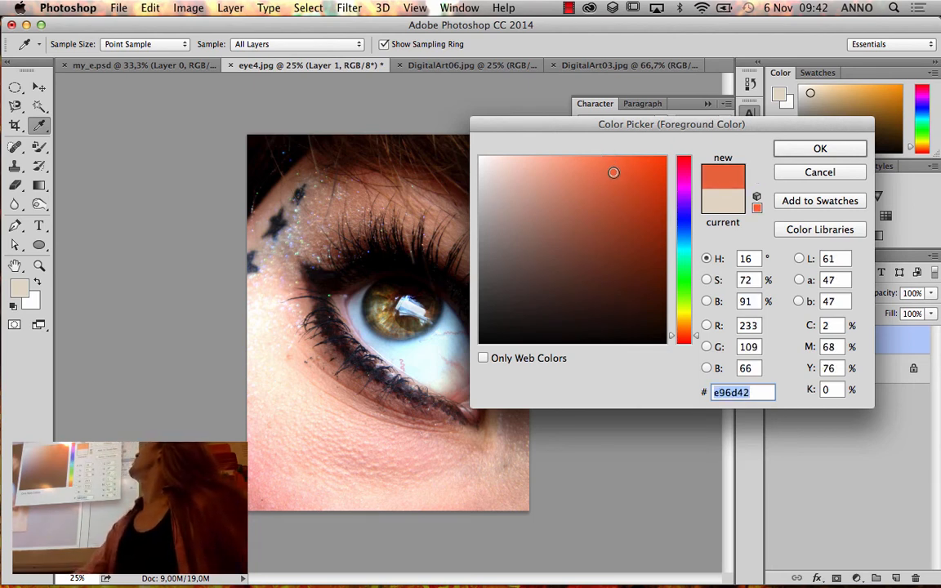
{"action": "left_click_drag", "start_coordinate": [673, 339], "coordinate": [674, 345]}
{"action": "mouse_move", "coordinate": [613, 171]}
{"action": "left_mouse_down"}
{"action": "mouse_move", "coordinate": [596, 166]}
{"action": "mouse_move", "coordinate": [600, 175]}
{"action": "left_mouse_up"}
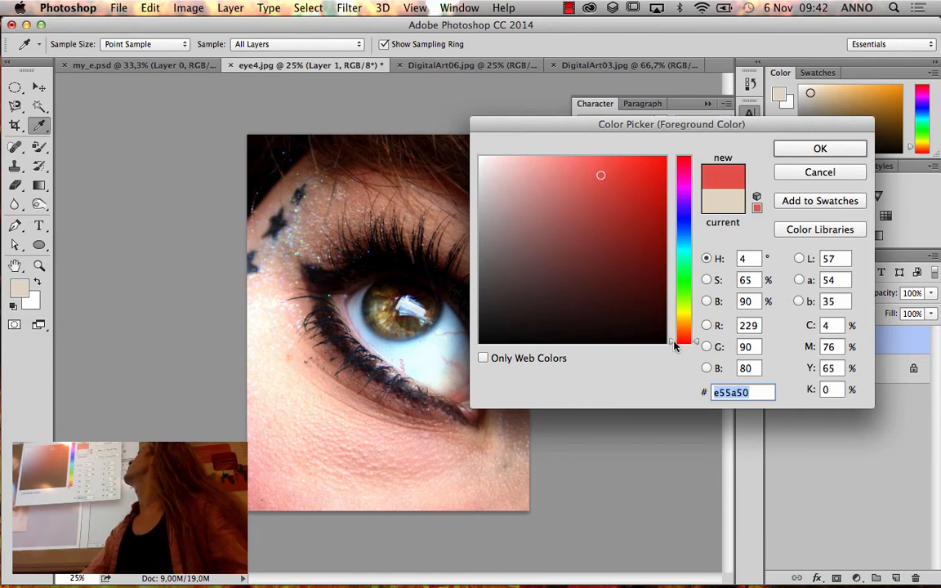
{"action": "left_click_drag", "start_coordinate": [675, 346], "coordinate": [676, 343]}
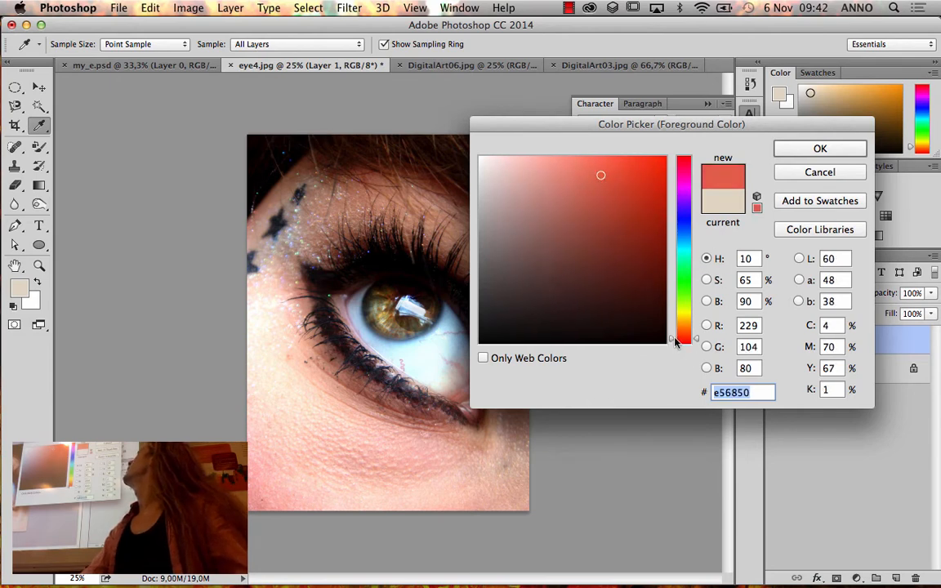
{"action": "left_click_drag", "start_coordinate": [581, 229], "coordinate": [587, 181]}
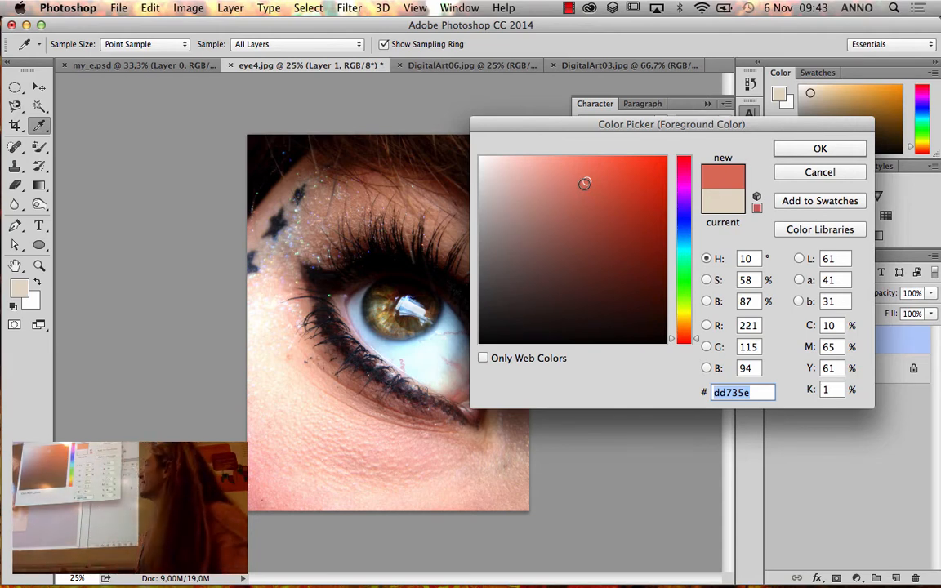
{"action": "left_click", "coordinate": [819, 150]}
{"action": "key", "text": "b"}
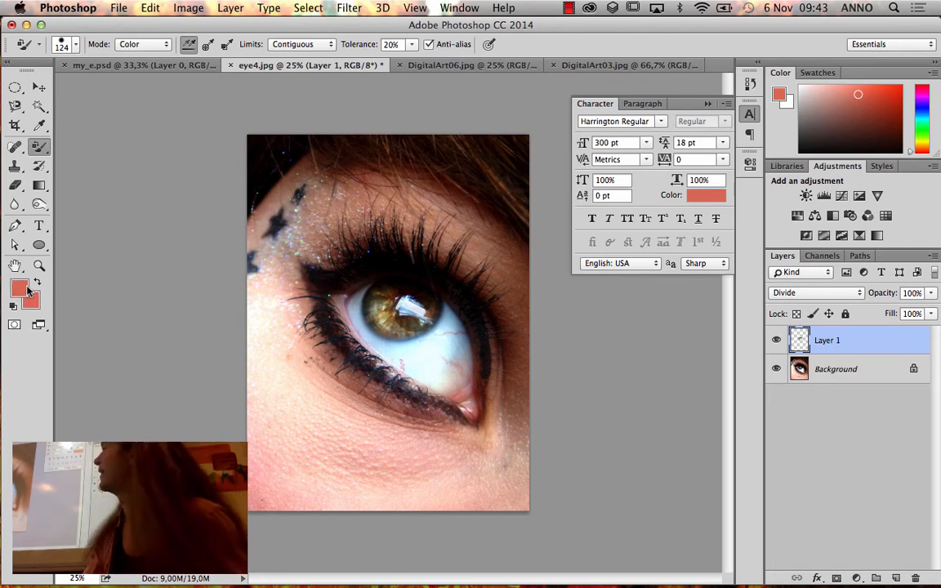
- Swap the foreground and background colors back and forth, ending with the salmon red as the foreground color
{"action": "key", "text": "x"}
{"action": "key", "text": "x"}
{"action": "key", "text": "x"}
{"action": "key", "text": "x"}
{"action": "key", "text": "x"}
{"action": "key", "text": "x"}
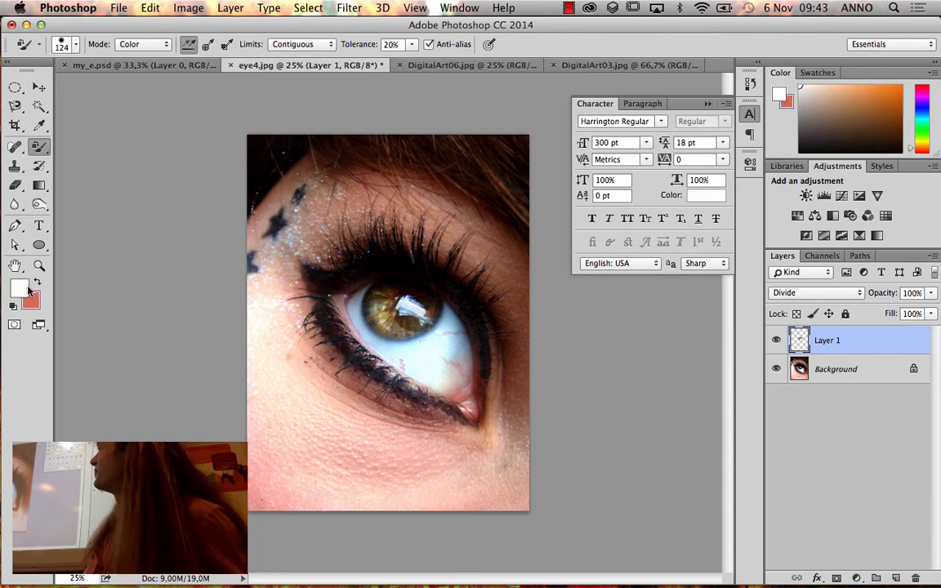
{"action": "key", "text": "x"}
{"action": "key", "text": "x"}
{"action": "key", "text": "x"}
{"action": "key", "text": "x"}
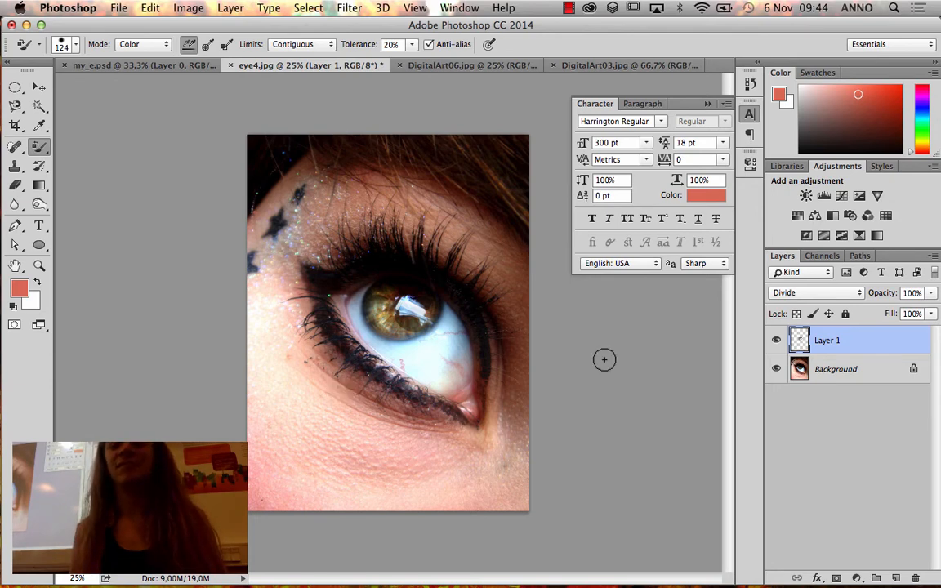
- Try a salmon red stroke under the eye on the Background layer, undo it, and duplicate the Background layer
{"action": "left_click", "coordinate": [837, 368]}
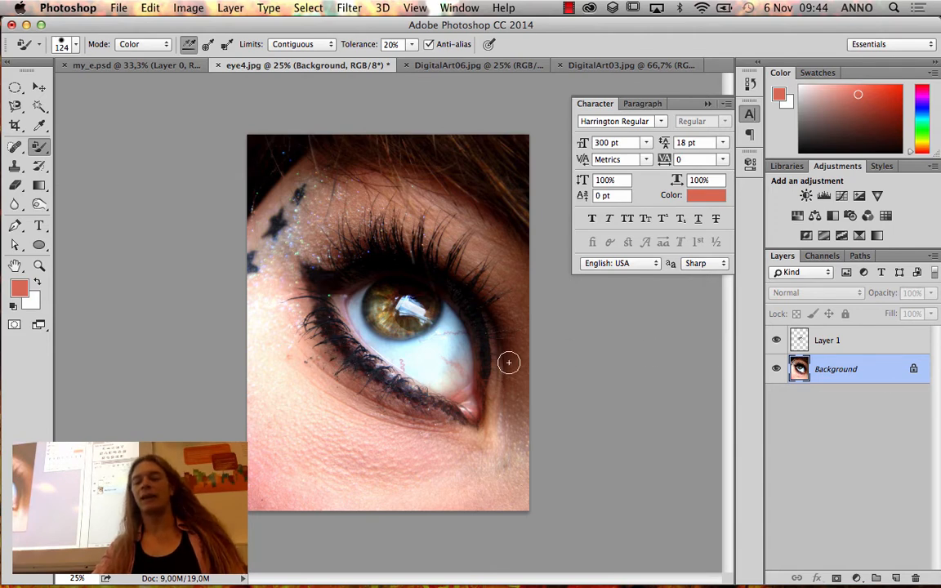
{"action": "mouse_move", "coordinate": [319, 337]}
{"action": "left_mouse_down"}
{"action": "mouse_move", "coordinate": [337, 366]}
{"action": "mouse_move", "coordinate": [394, 393]}
{"action": "mouse_move", "coordinate": [302, 344]}
{"action": "mouse_move", "coordinate": [328, 386]}
{"action": "mouse_move", "coordinate": [417, 430]}
{"action": "mouse_move", "coordinate": [343, 383]}
{"action": "mouse_move", "coordinate": [406, 409]}
{"action": "mouse_move", "coordinate": [397, 413]}
{"action": "mouse_move", "coordinate": [373, 402]}
{"action": "mouse_move", "coordinate": [485, 437]}
{"action": "mouse_move", "coordinate": [399, 426]}
{"action": "left_mouse_up"}
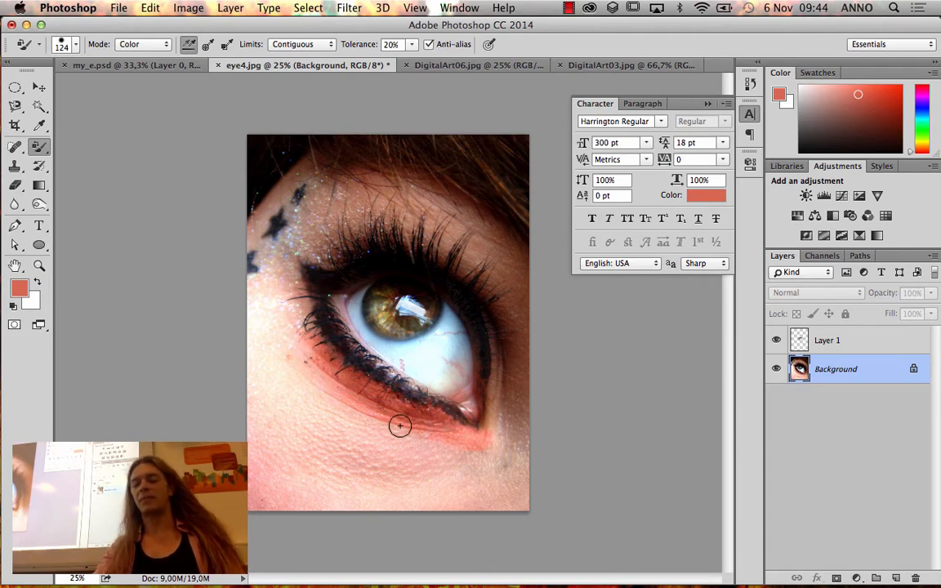
{"action": "key", "text": "super+z"}
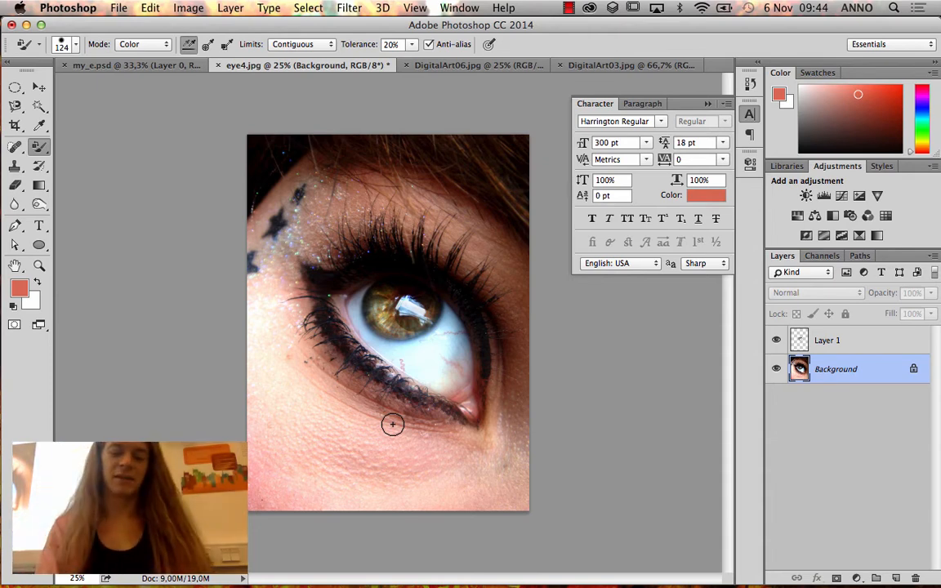
{"action": "key", "text": "super+j"}
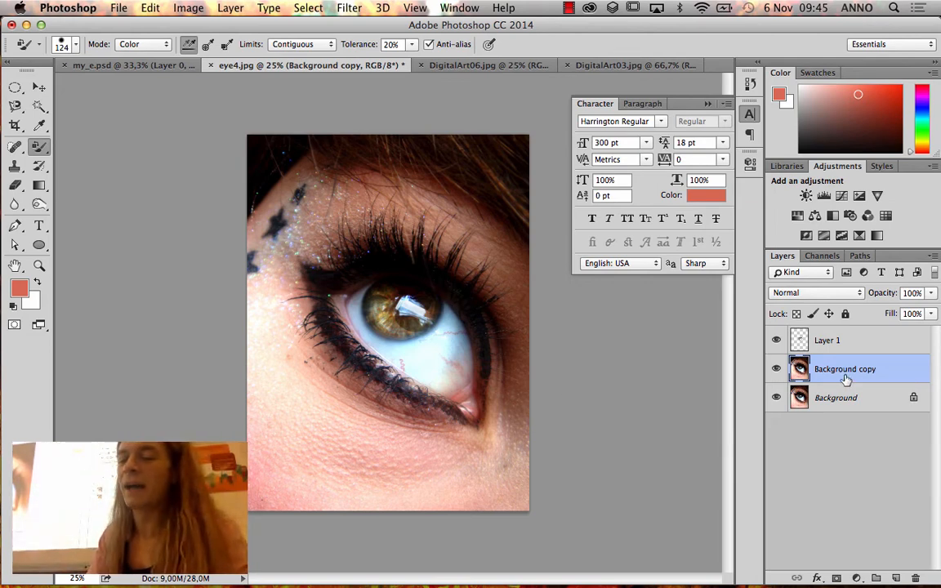
- Recolor the skin around the eye salmon red on the Background copy layer with Color Replacement strokes, extending over the iris and eyeball
{"action": "mouse_move", "coordinate": [328, 356]}
{"action": "left_mouse_down"}
{"action": "mouse_move", "coordinate": [310, 309]}
{"action": "mouse_move", "coordinate": [316, 344]}
{"action": "mouse_move", "coordinate": [355, 383]}
{"action": "mouse_move", "coordinate": [400, 403]}
{"action": "mouse_move", "coordinate": [344, 380]}
{"action": "mouse_move", "coordinate": [440, 416]}
{"action": "mouse_move", "coordinate": [390, 408]}
{"action": "mouse_move", "coordinate": [478, 446]}
{"action": "left_mouse_up"}
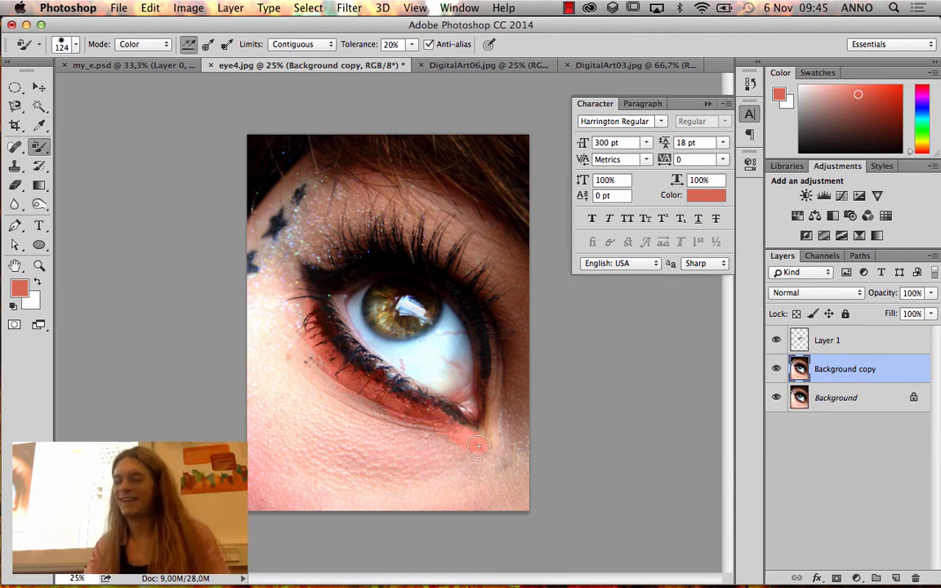
{"action": "mouse_move", "coordinate": [417, 433]}
{"action": "left_mouse_down"}
{"action": "mouse_move", "coordinate": [345, 424]}
{"action": "mouse_move", "coordinate": [314, 393]}
{"action": "mouse_move", "coordinate": [421, 430]}
{"action": "mouse_move", "coordinate": [276, 336]}
{"action": "mouse_move", "coordinate": [278, 291]}
{"action": "mouse_move", "coordinate": [293, 314]}
{"action": "mouse_move", "coordinate": [283, 321]}
{"action": "mouse_move", "coordinate": [340, 407]}
{"action": "mouse_move", "coordinate": [295, 396]}
{"action": "mouse_move", "coordinate": [459, 455]}
{"action": "mouse_move", "coordinate": [309, 433]}
{"action": "mouse_move", "coordinate": [469, 453]}
{"action": "mouse_move", "coordinate": [497, 474]}
{"action": "mouse_move", "coordinate": [362, 443]}
{"action": "mouse_move", "coordinate": [444, 463]}
{"action": "mouse_move", "coordinate": [495, 447]}
{"action": "mouse_move", "coordinate": [512, 423]}
{"action": "mouse_move", "coordinate": [494, 409]}
{"action": "mouse_move", "coordinate": [457, 234]}
{"action": "mouse_move", "coordinate": [294, 201]}
{"action": "mouse_move", "coordinate": [456, 222]}
{"action": "mouse_move", "coordinate": [375, 248]}
{"action": "mouse_move", "coordinate": [526, 304]}
{"action": "mouse_move", "coordinate": [478, 283]}
{"action": "mouse_move", "coordinate": [513, 274]}
{"action": "mouse_move", "coordinate": [505, 245]}
{"action": "mouse_move", "coordinate": [381, 201]}
{"action": "mouse_move", "coordinate": [347, 208]}
{"action": "left_mouse_up"}
{"action": "left_click_drag", "start_coordinate": [296, 253], "coordinate": [293, 242]}
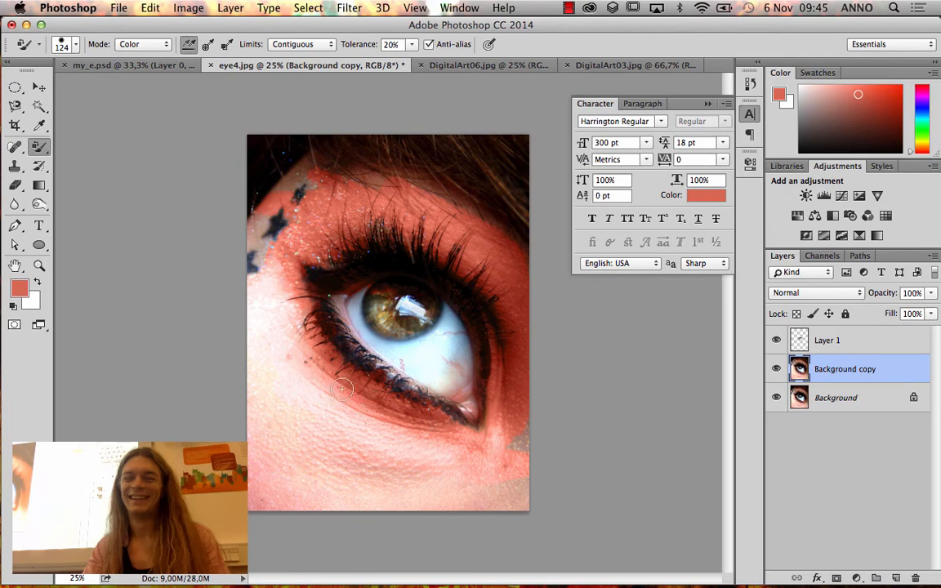
{"action": "mouse_move", "coordinate": [342, 389]}
{"action": "left_mouse_down"}
{"action": "mouse_move", "coordinate": [360, 430]}
{"action": "mouse_move", "coordinate": [472, 451]}
{"action": "mouse_move", "coordinate": [522, 438]}
{"action": "left_mouse_up"}
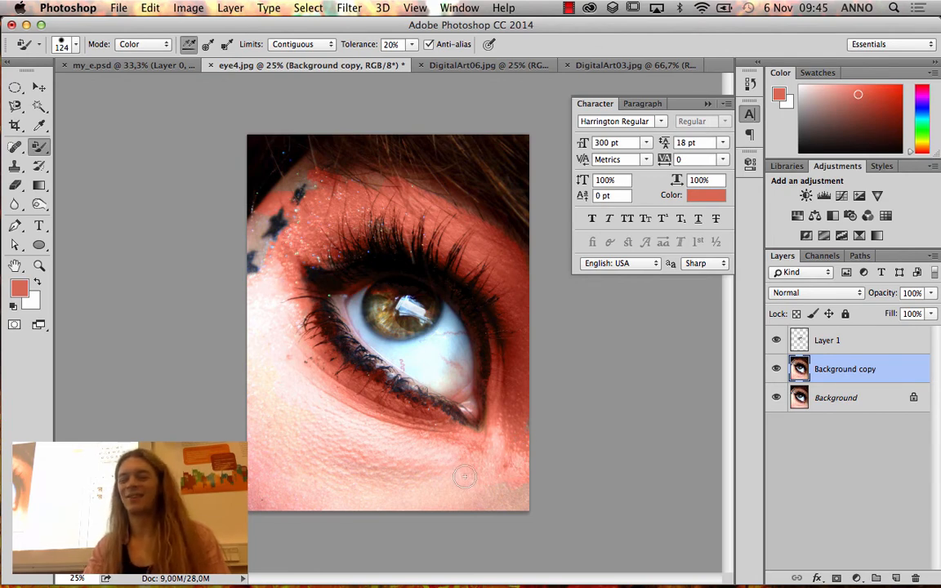
{"action": "mouse_move", "coordinate": [464, 476]}
{"action": "left_mouse_down"}
{"action": "mouse_move", "coordinate": [445, 450]}
{"action": "mouse_move", "coordinate": [360, 406]}
{"action": "mouse_move", "coordinate": [442, 438]}
{"action": "left_mouse_up"}
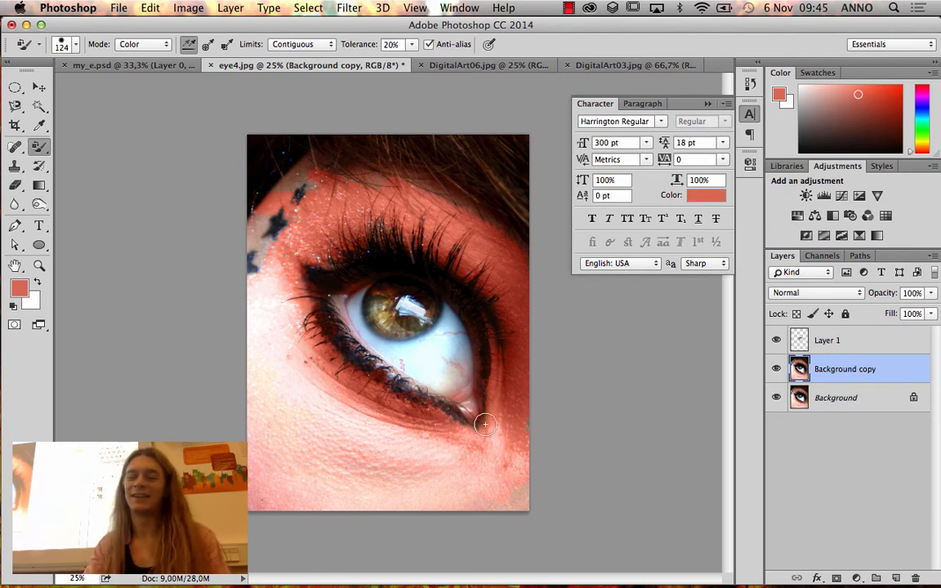
{"action": "mouse_move", "coordinate": [346, 344]}
{"action": "left_mouse_down"}
{"action": "mouse_move", "coordinate": [339, 298]}
{"action": "mouse_move", "coordinate": [289, 310]}
{"action": "mouse_move", "coordinate": [286, 240]}
{"action": "mouse_move", "coordinate": [254, 261]}
{"action": "mouse_move", "coordinate": [304, 248]}
{"action": "mouse_move", "coordinate": [373, 190]}
{"action": "left_mouse_up"}
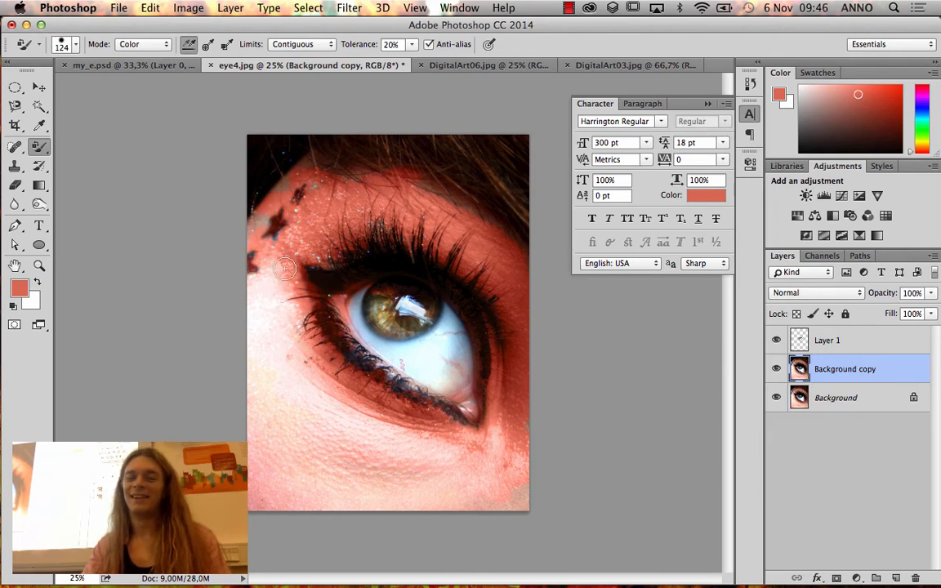
{"action": "left_click_drag", "start_coordinate": [419, 424], "coordinate": [504, 435]}
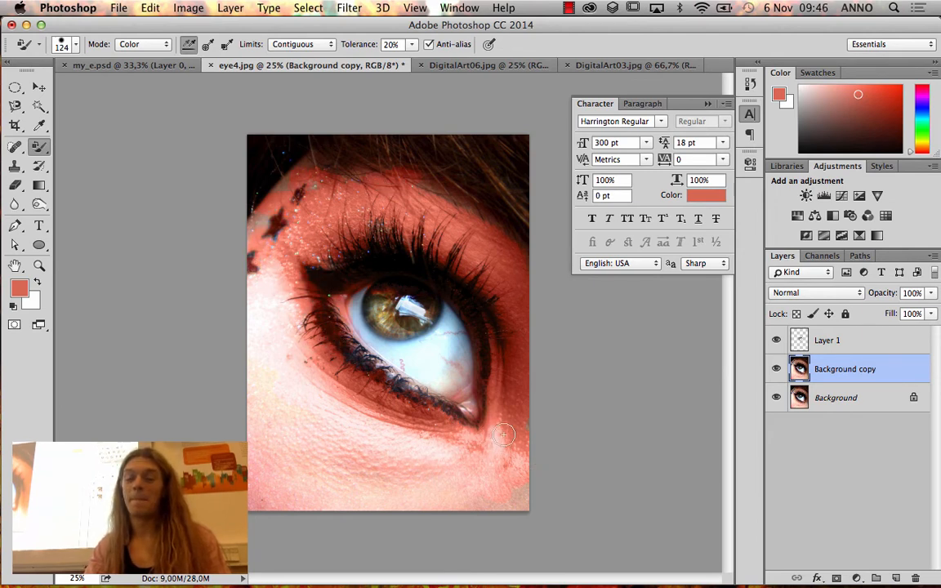
{"action": "mouse_move", "coordinate": [360, 457]}
{"action": "left_mouse_down"}
{"action": "mouse_move", "coordinate": [268, 380]}
{"action": "mouse_move", "coordinate": [260, 349]}
{"action": "mouse_move", "coordinate": [258, 387]}
{"action": "mouse_move", "coordinate": [276, 398]}
{"action": "mouse_move", "coordinate": [269, 340]}
{"action": "left_mouse_up"}
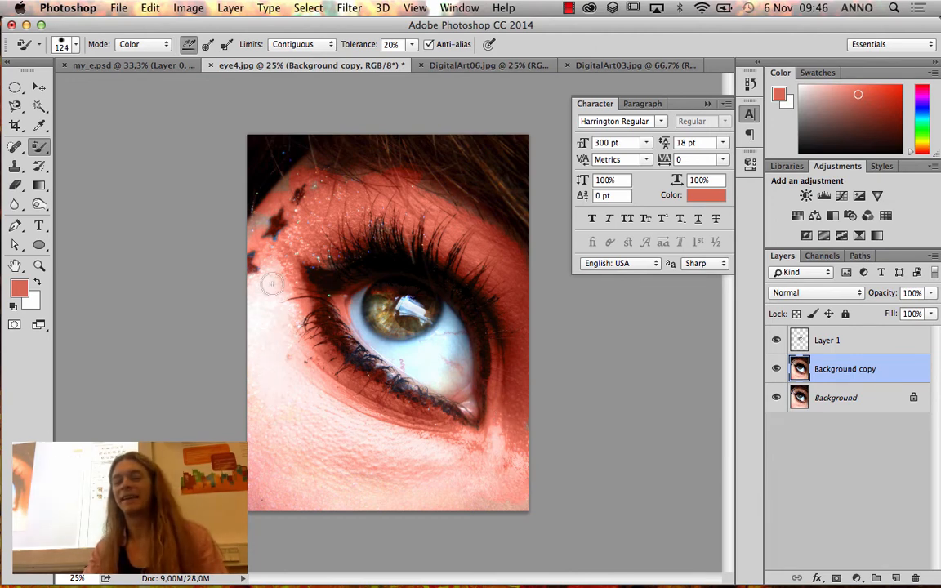
{"action": "mouse_move", "coordinate": [363, 345]}
{"action": "left_mouse_down"}
{"action": "mouse_move", "coordinate": [249, 259]}
{"action": "mouse_move", "coordinate": [284, 227]}
{"action": "mouse_move", "coordinate": [381, 259]}
{"action": "left_mouse_up"}
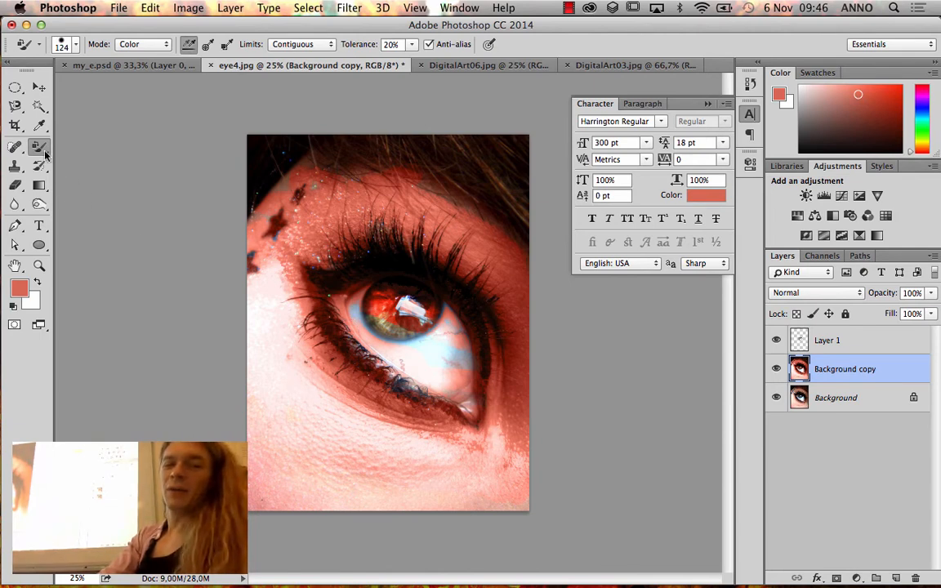
- Switch to the Eraser at 35% opacity and erase the red tint over the iris and eyeball on Background copy
{"action": "mouse_move", "coordinate": [45, 154]}
{"action": "left_mouse_down"}
{"action": "mouse_move", "coordinate": [66, 147]}
{"action": "mouse_move", "coordinate": [70, 167]}
{"action": "mouse_move", "coordinate": [39, 151]}
{"action": "left_mouse_up"}
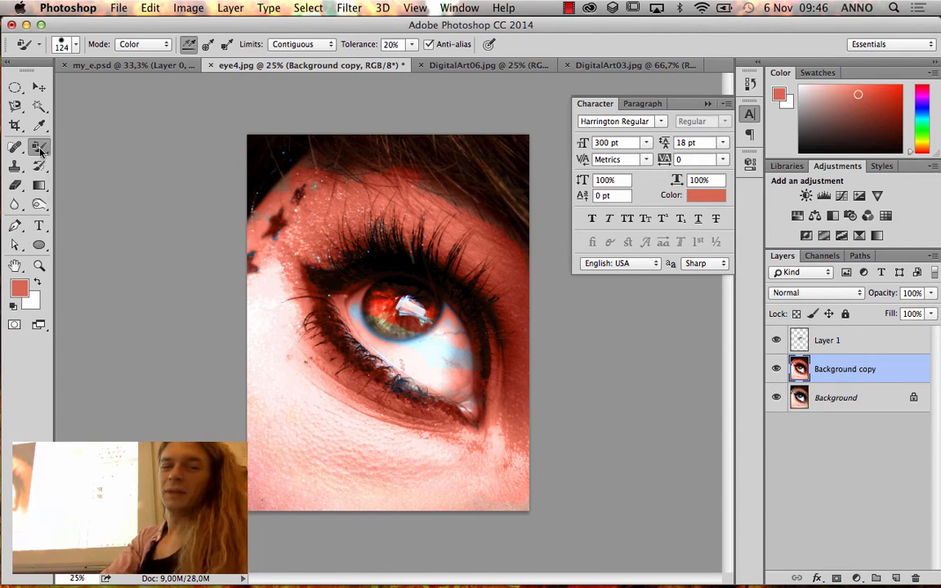
{"action": "left_click", "coordinate": [17, 188]}
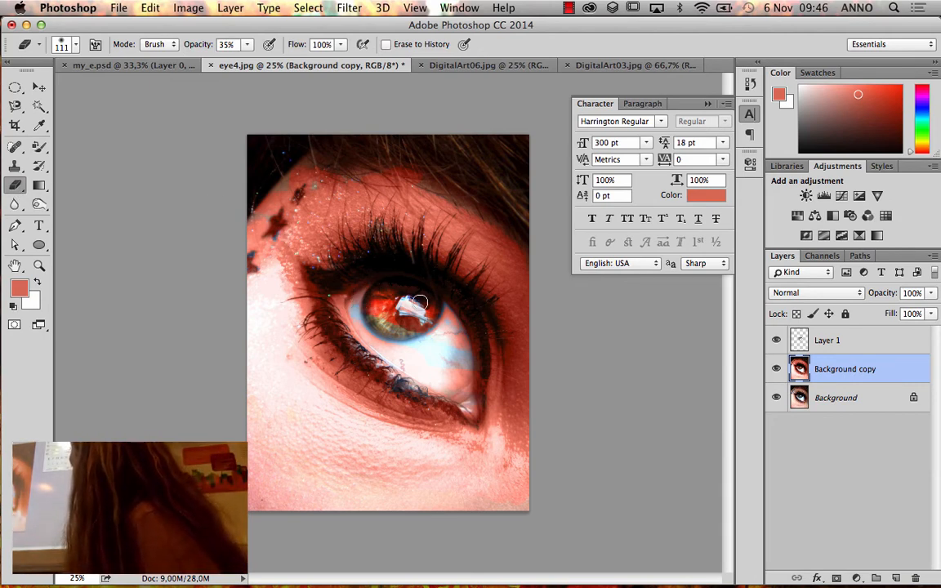
{"action": "left_click_drag", "start_coordinate": [422, 326], "coordinate": [398, 311]}
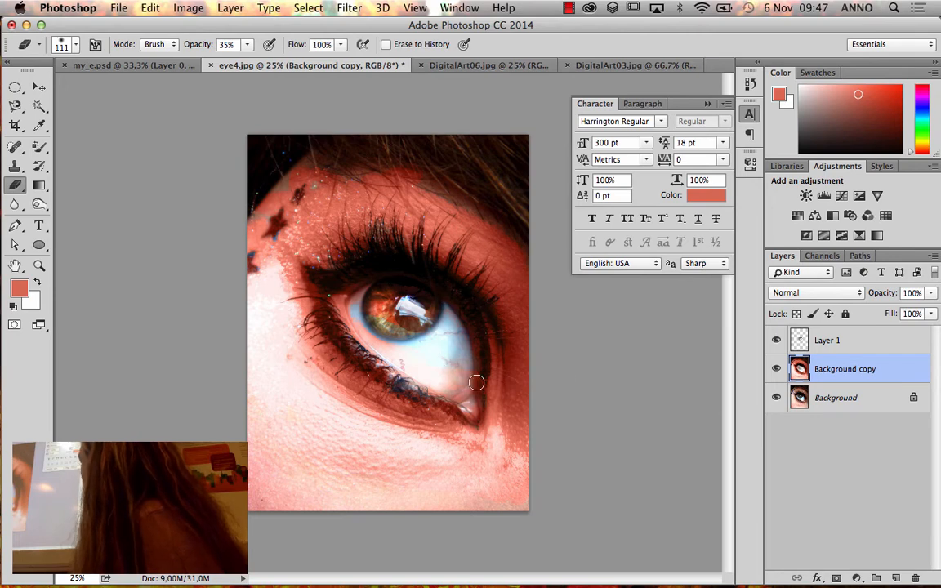
- Hide the Background layer and erase the remaining eyeball area out to the lash line on Background copy
{"action": "left_click", "coordinate": [777, 398]}
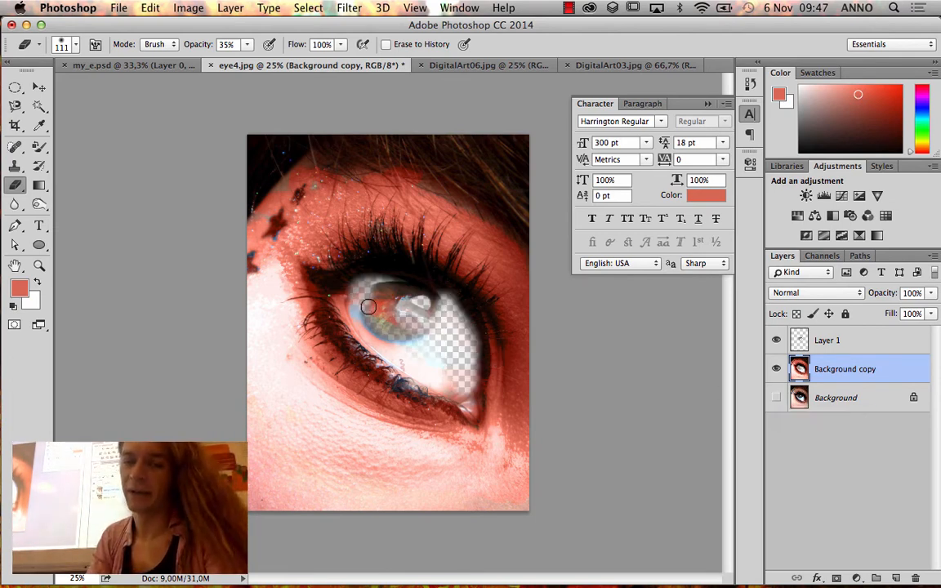
{"action": "mouse_move", "coordinate": [368, 307]}
{"action": "left_mouse_down"}
{"action": "mouse_move", "coordinate": [382, 341]}
{"action": "mouse_move", "coordinate": [431, 362]}
{"action": "mouse_move", "coordinate": [391, 325]}
{"action": "mouse_move", "coordinate": [385, 300]}
{"action": "mouse_move", "coordinate": [408, 316]}
{"action": "mouse_move", "coordinate": [399, 307]}
{"action": "mouse_move", "coordinate": [358, 296]}
{"action": "mouse_move", "coordinate": [402, 315]}
{"action": "mouse_move", "coordinate": [398, 300]}
{"action": "mouse_move", "coordinate": [444, 346]}
{"action": "mouse_move", "coordinate": [375, 289]}
{"action": "mouse_move", "coordinate": [430, 303]}
{"action": "mouse_move", "coordinate": [439, 312]}
{"action": "mouse_move", "coordinate": [379, 297]}
{"action": "mouse_move", "coordinate": [425, 301]}
{"action": "mouse_move", "coordinate": [449, 322]}
{"action": "mouse_move", "coordinate": [423, 296]}
{"action": "left_mouse_up"}
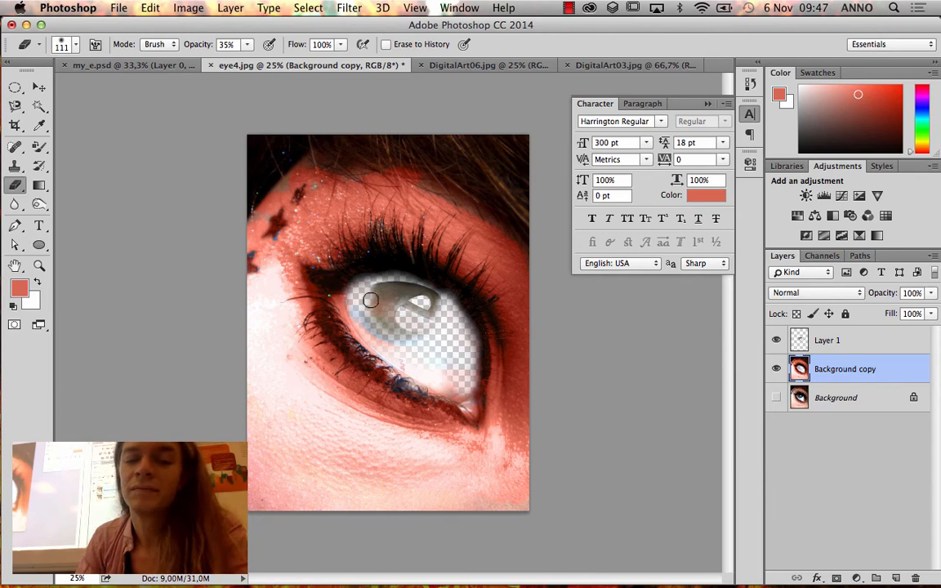
{"action": "mouse_move", "coordinate": [343, 293]}
{"action": "left_mouse_down"}
{"action": "mouse_move", "coordinate": [354, 313]}
{"action": "mouse_move", "coordinate": [430, 367]}
{"action": "left_mouse_up"}
{"action": "mouse_move", "coordinate": [360, 313]}
{"action": "left_mouse_down"}
{"action": "mouse_move", "coordinate": [410, 372]}
{"action": "mouse_move", "coordinate": [355, 322]}
{"action": "mouse_move", "coordinate": [427, 378]}
{"action": "mouse_move", "coordinate": [362, 321]}
{"action": "mouse_move", "coordinate": [390, 359]}
{"action": "mouse_move", "coordinate": [463, 401]}
{"action": "mouse_move", "coordinate": [447, 379]}
{"action": "mouse_move", "coordinate": [477, 413]}
{"action": "mouse_move", "coordinate": [463, 394]}
{"action": "mouse_move", "coordinate": [483, 372]}
{"action": "mouse_move", "coordinate": [480, 380]}
{"action": "mouse_move", "coordinate": [459, 300]}
{"action": "mouse_move", "coordinate": [390, 272]}
{"action": "mouse_move", "coordinate": [356, 277]}
{"action": "mouse_move", "coordinate": [334, 295]}
{"action": "mouse_move", "coordinate": [358, 333]}
{"action": "mouse_move", "coordinate": [434, 386]}
{"action": "left_mouse_up"}
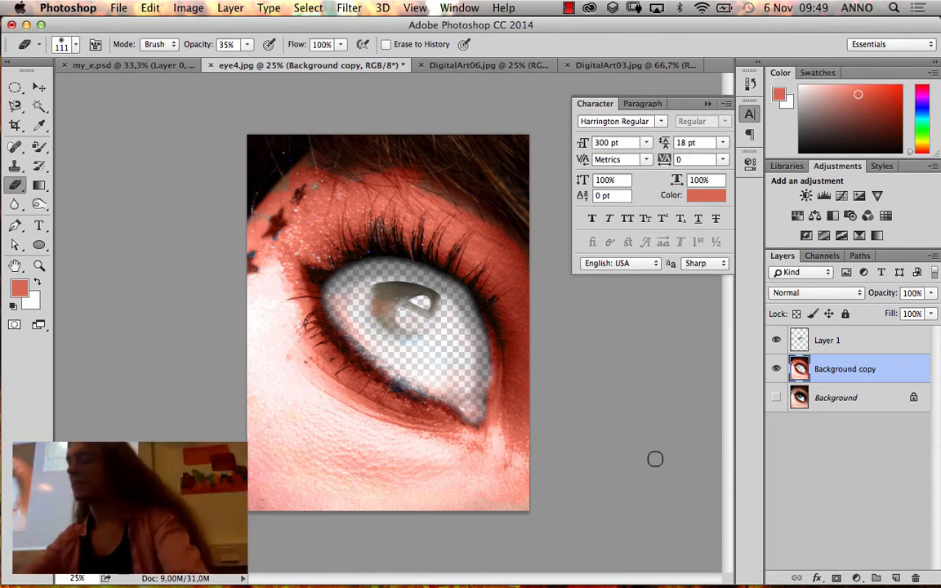
- Try erasing the cheek beside the outer eye corner with a soft 1400 px eraser at 35% opacity
{"action": "right_click", "coordinate": [270, 333]}
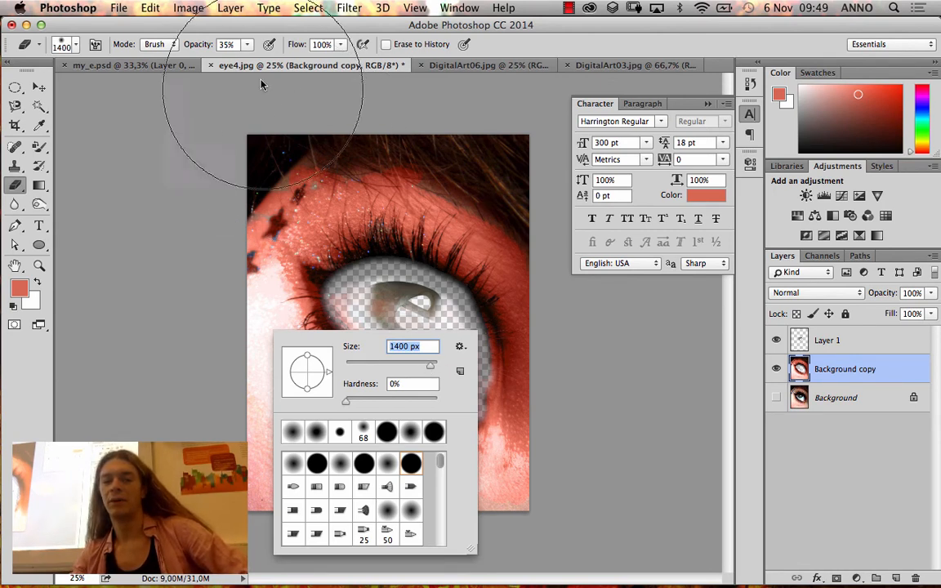
{"action": "left_click", "coordinate": [249, 44]}
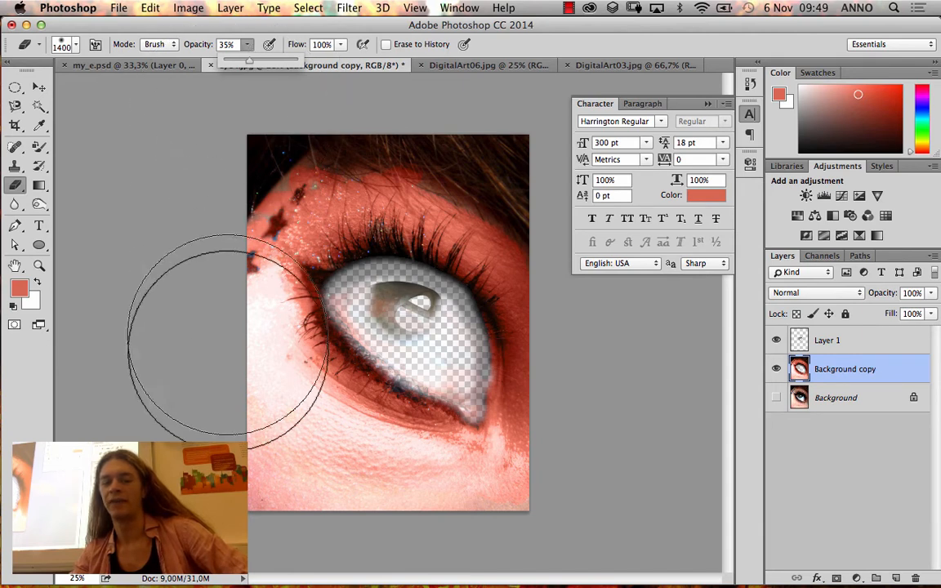
{"action": "mouse_move", "coordinate": [214, 376]}
{"action": "left_mouse_down"}
{"action": "mouse_move", "coordinate": [244, 497]}
{"action": "mouse_move", "coordinate": [210, 412]}
{"action": "left_mouse_up"}
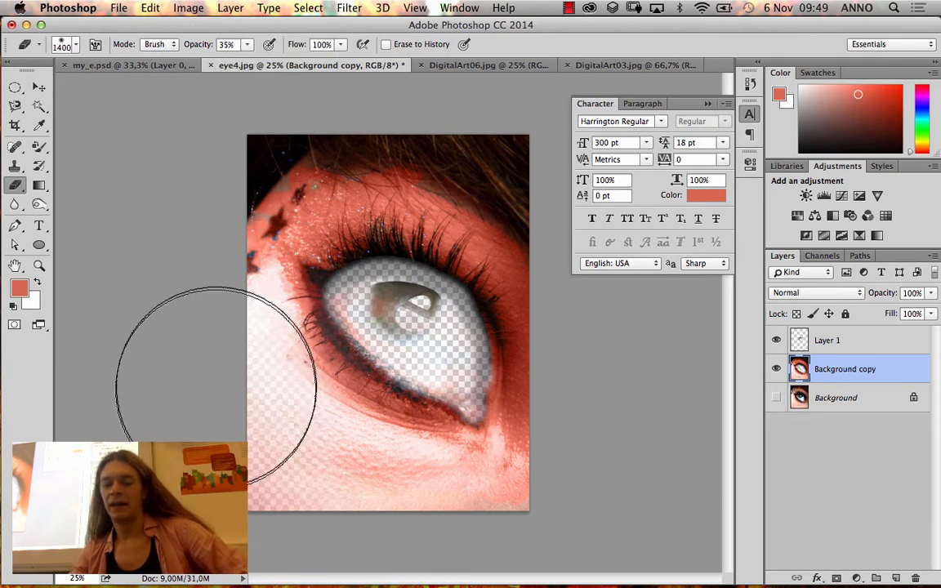
- Set the eraser to 23% opacity and 284 px, and undo the erasure on the cheek
{"action": "left_click", "coordinate": [247, 45]}
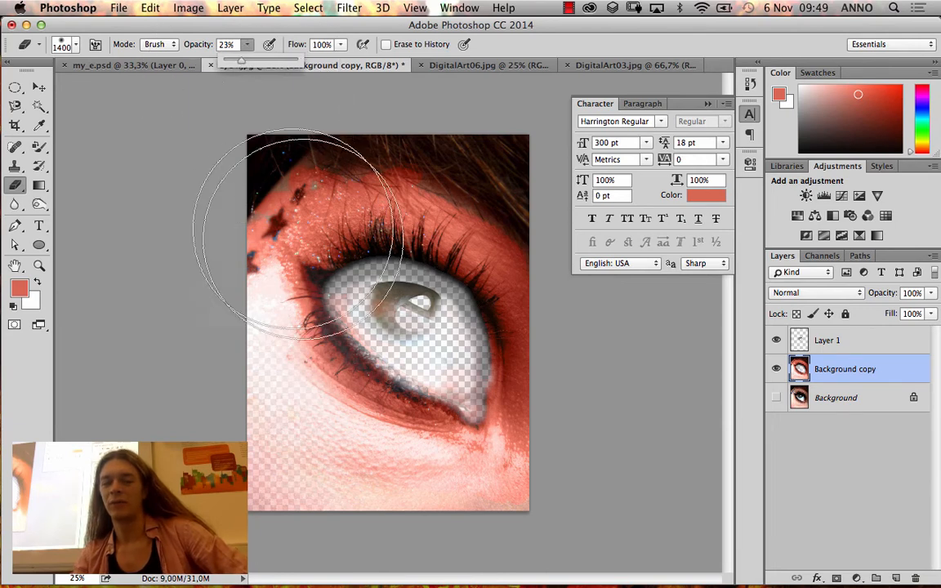
{"action": "right_click", "coordinate": [363, 313]}
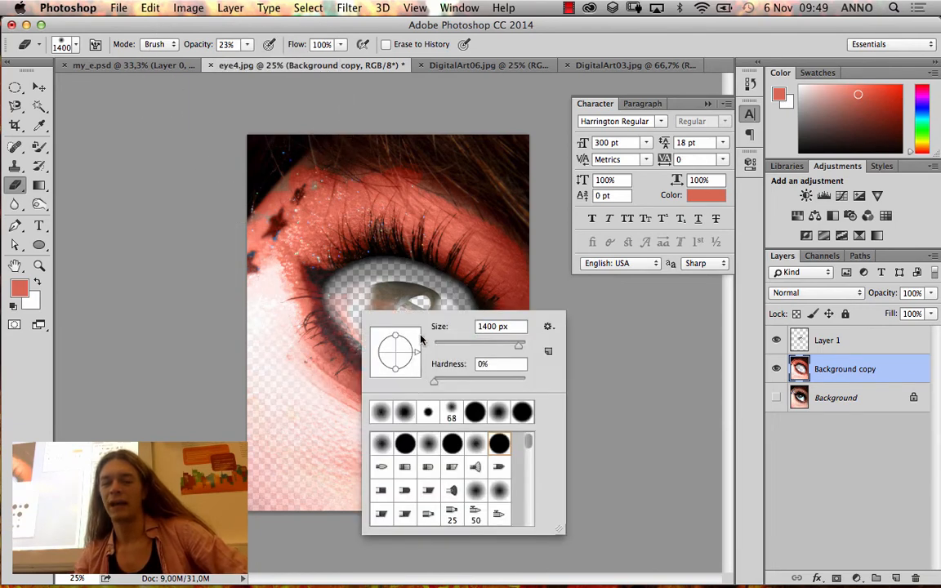
{"action": "left_click", "coordinate": [506, 346]}
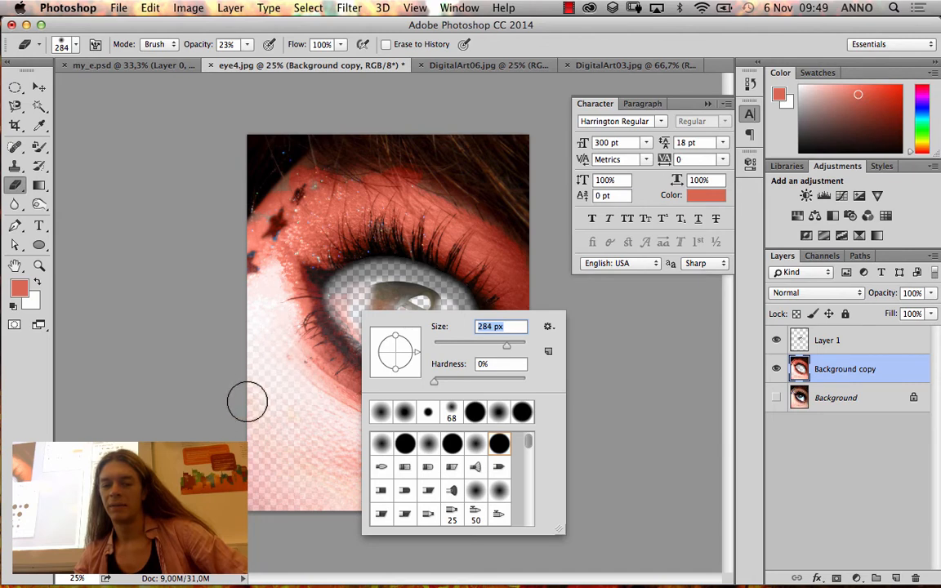
{"action": "key", "text": "Return"}
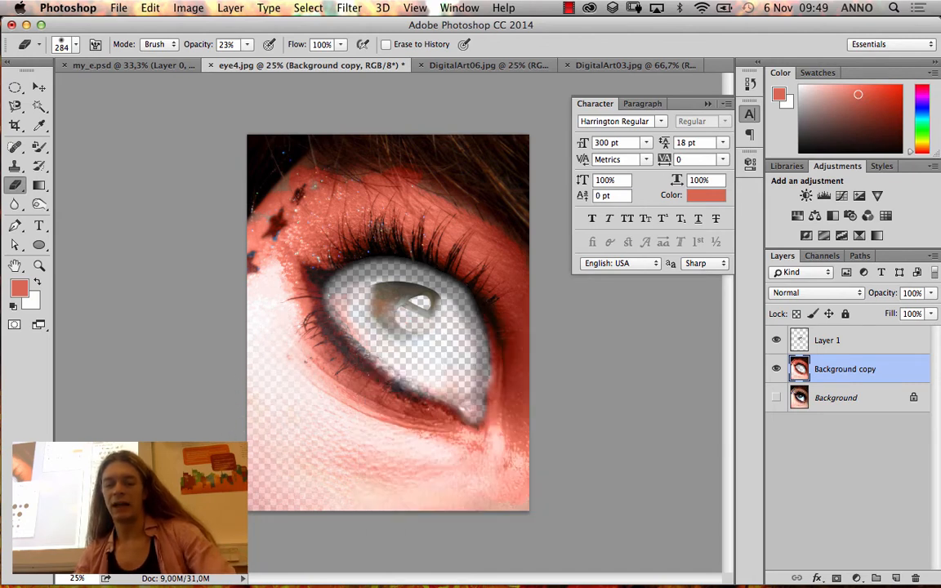
{"action": "key", "text": "super+z"}
{"action": "key", "text": "super+alt+z"}
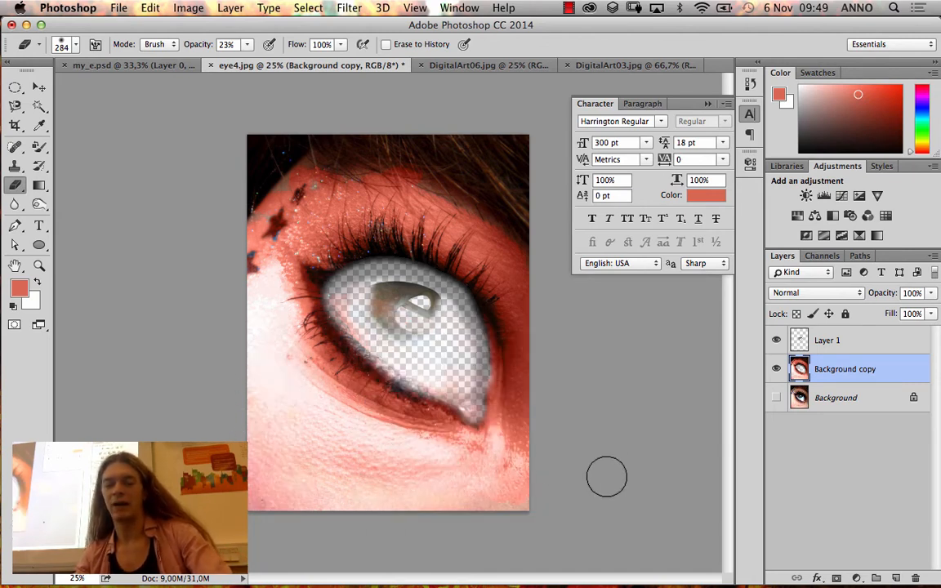
- Show the Background layer and softly erase the red from the outer skin on Background copy, keeping it close around the eye
{"action": "left_click", "coordinate": [776, 397]}
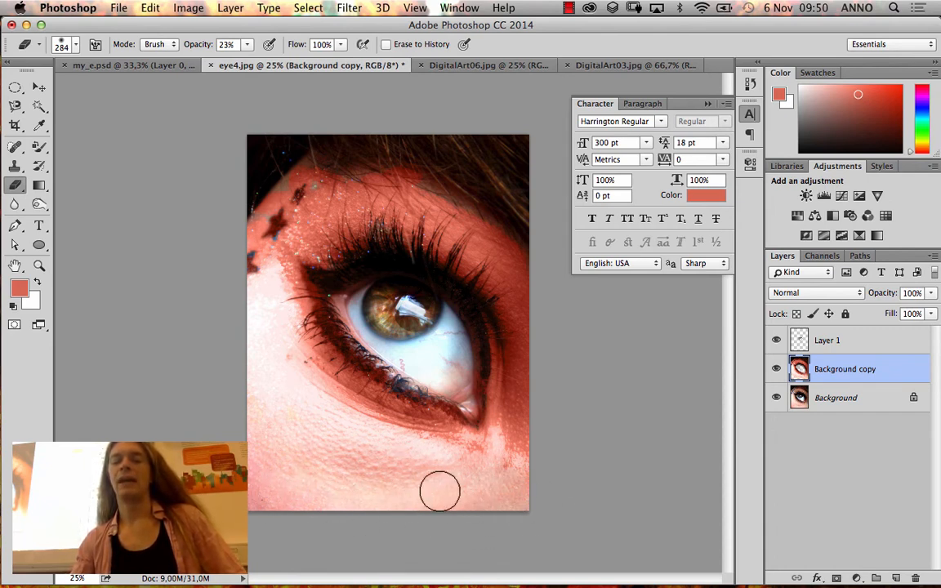
{"action": "right_click", "coordinate": [351, 426]}
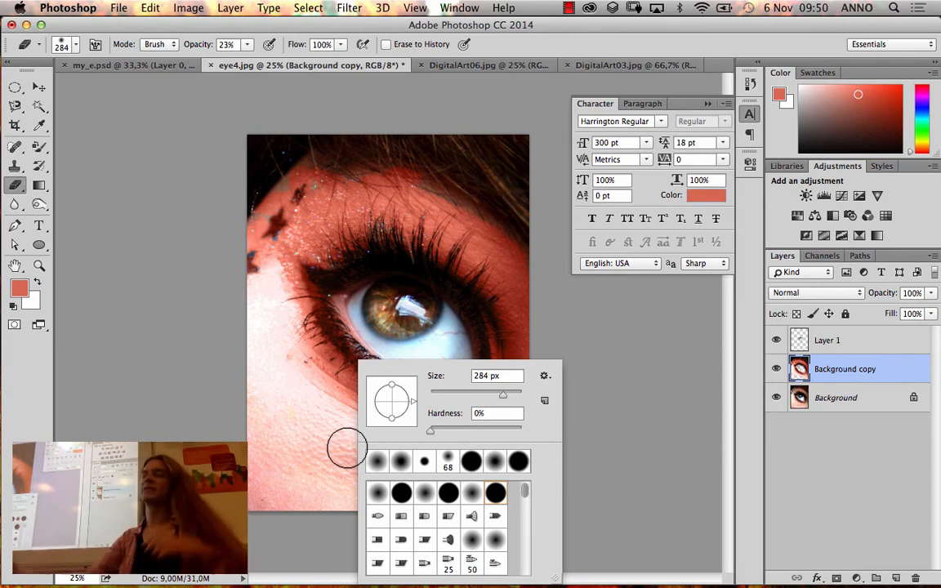
{"action": "left_click", "coordinate": [290, 187]}
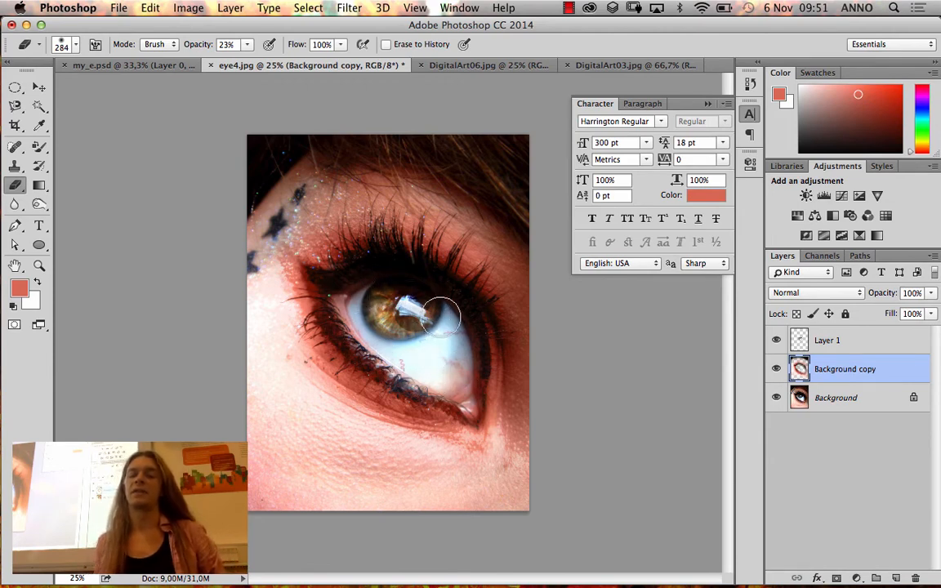
- Shift the hue of the Background copy layer to -160 with Hue/Saturation and return to the Eraser
{"action": "left_click", "coordinate": [204, 9]}
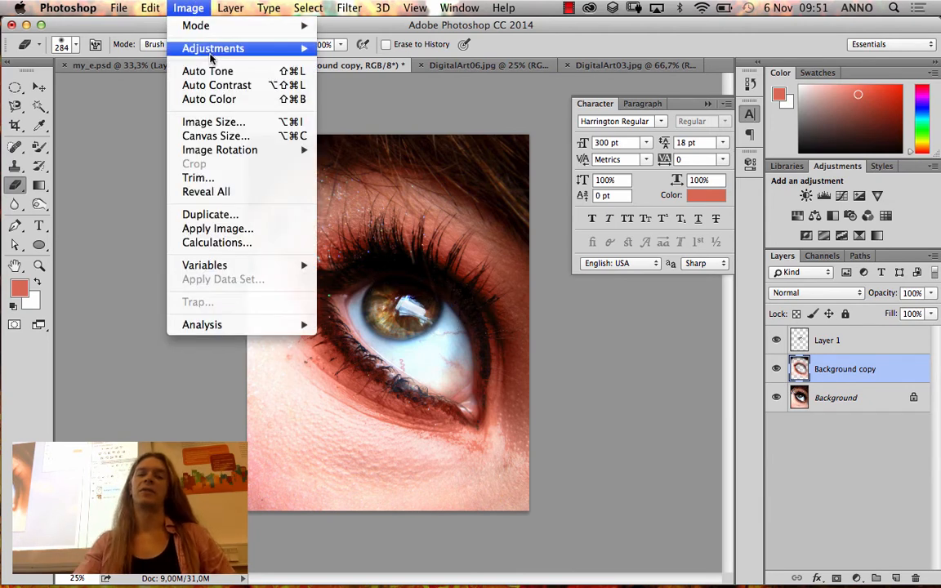
{"action": "mouse_move", "coordinate": [213, 55]}
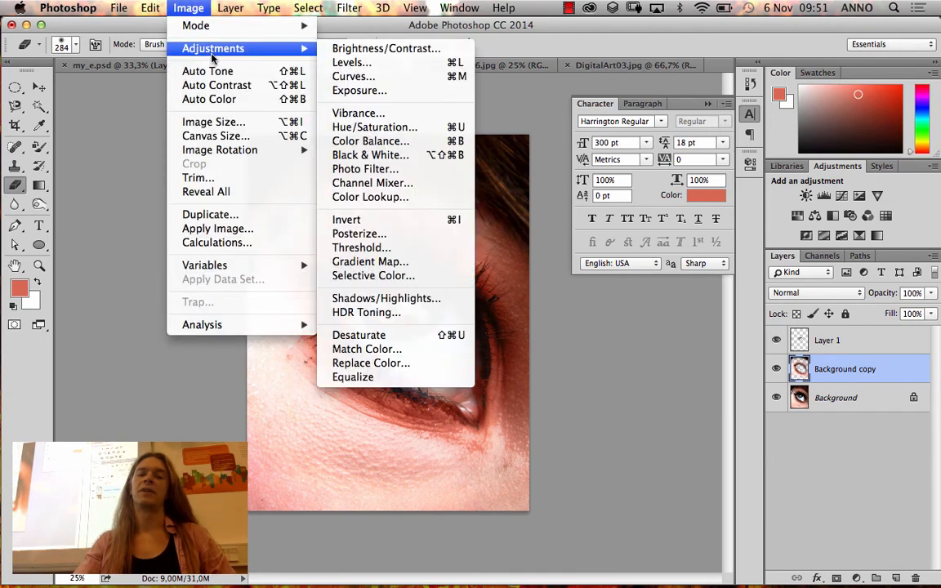
{"action": "left_click", "coordinate": [364, 130]}
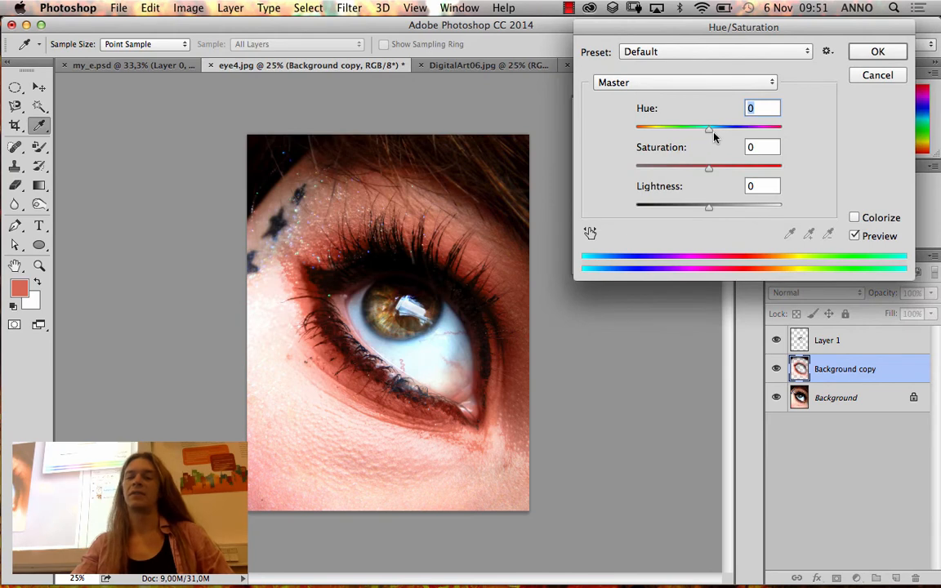
{"action": "left_click_drag", "start_coordinate": [710, 131], "coordinate": [642, 148]}
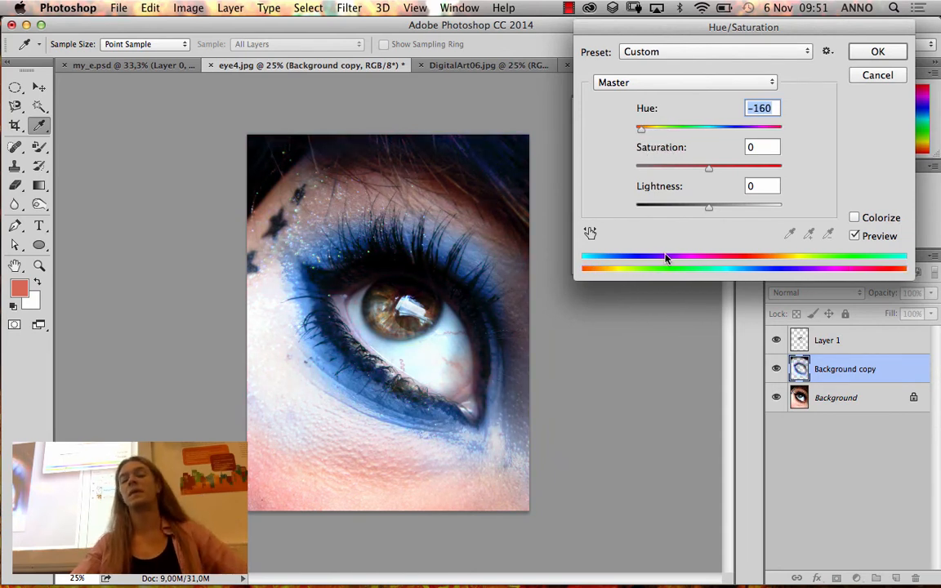
{"action": "left_click", "coordinate": [878, 51]}
{"action": "key", "text": "e"}
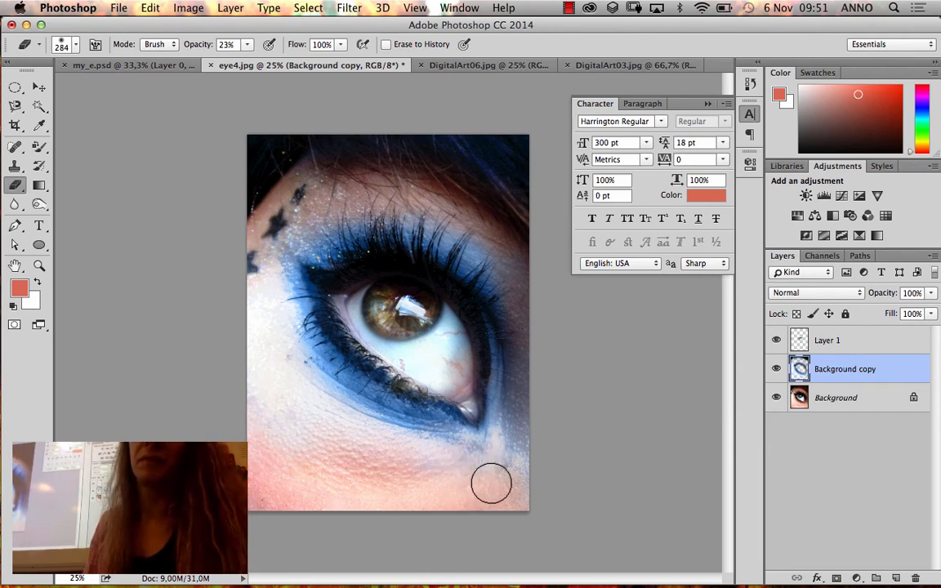
{"action": "left_click", "coordinate": [188, 8]}
{"action": "mouse_move", "coordinate": [204, 51]}
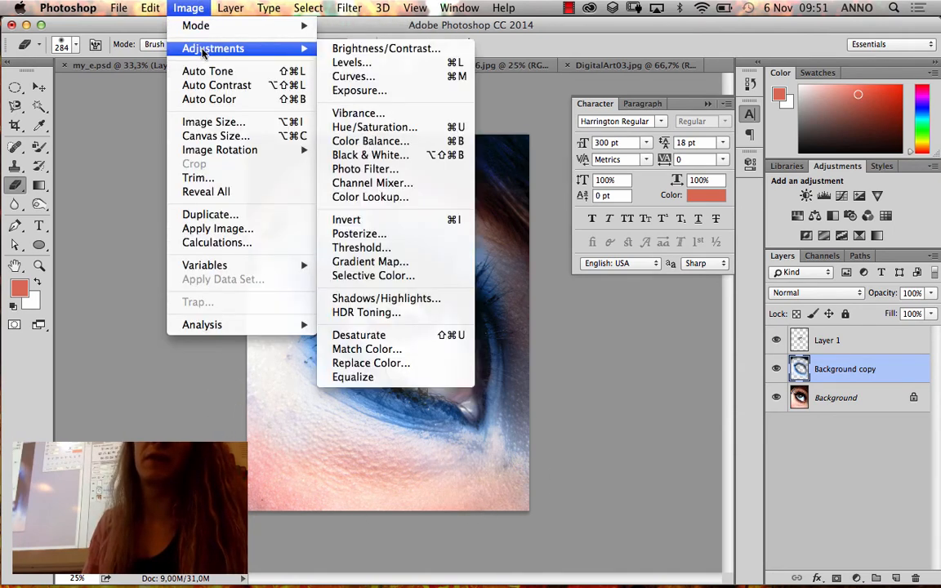
{"action": "left_click", "coordinate": [374, 127]}
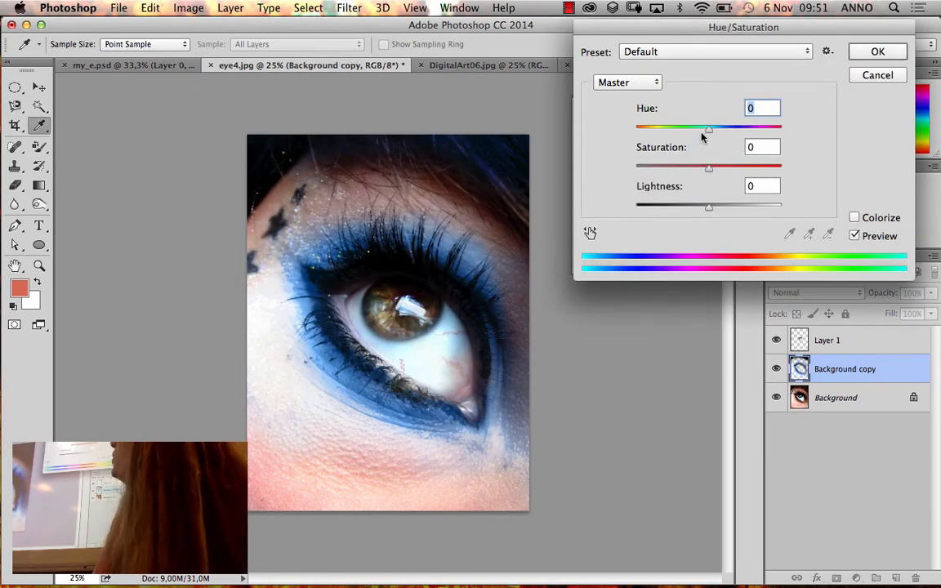
{"action": "left_click_drag", "start_coordinate": [705, 128], "coordinate": [699, 149]}
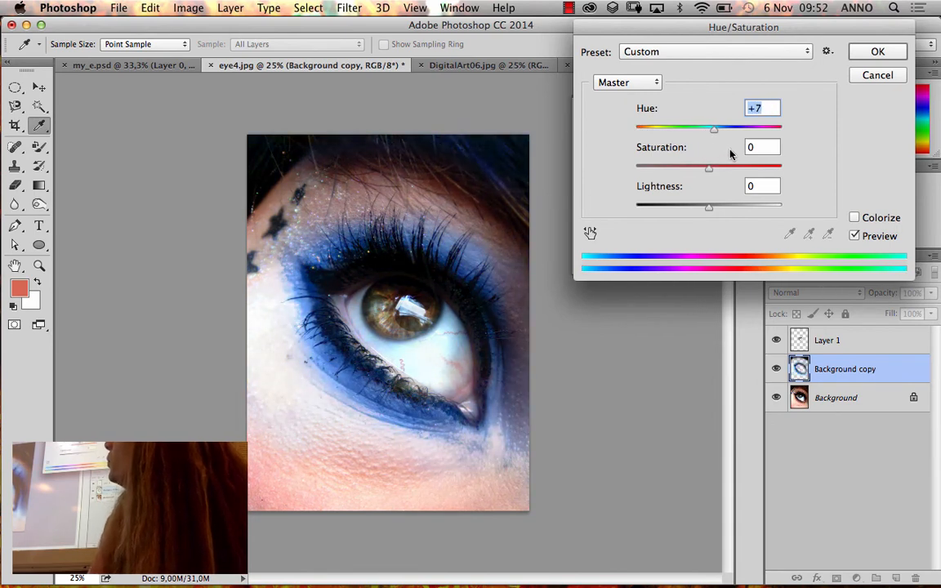
{"action": "left_click", "coordinate": [878, 75]}
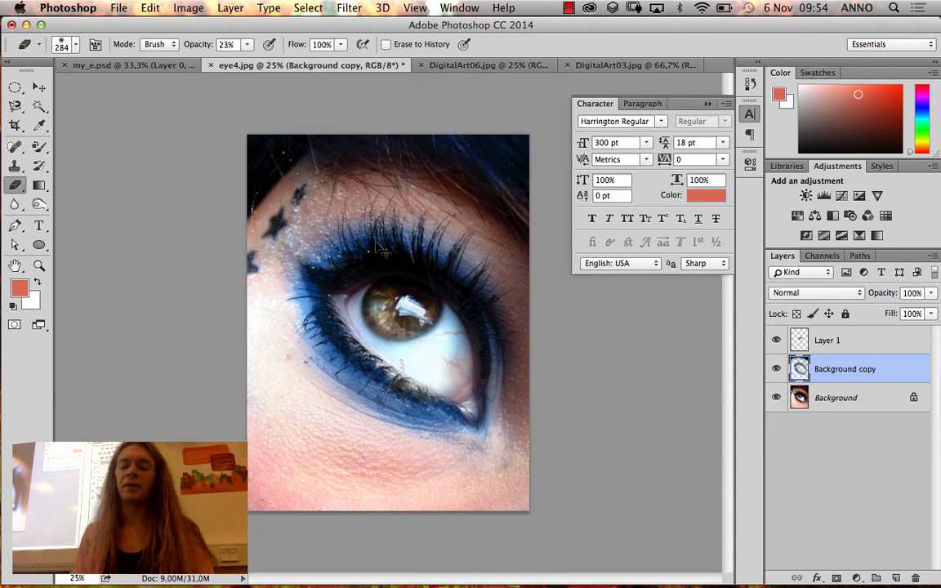
- Try recoloring the makeup on Background copy pink with Hue/Saturation, using hue +116 and saturation +39, and discard the adjustment
{"action": "key", "text": "super+u"}
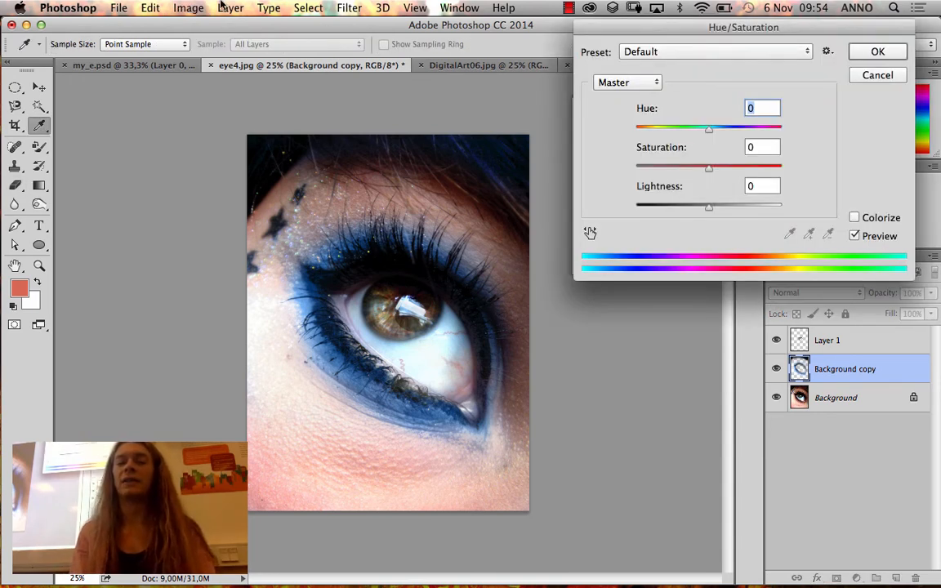
{"action": "left_click", "coordinate": [168, 6]}
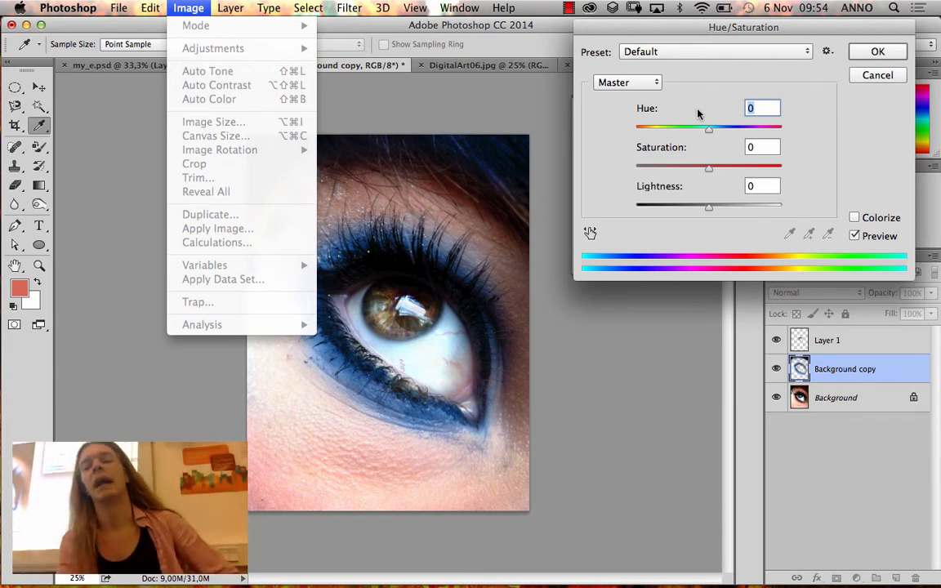
{"action": "left_click", "coordinate": [699, 135]}
{"action": "left_click_drag", "start_coordinate": [682, 138], "coordinate": [765, 146]}
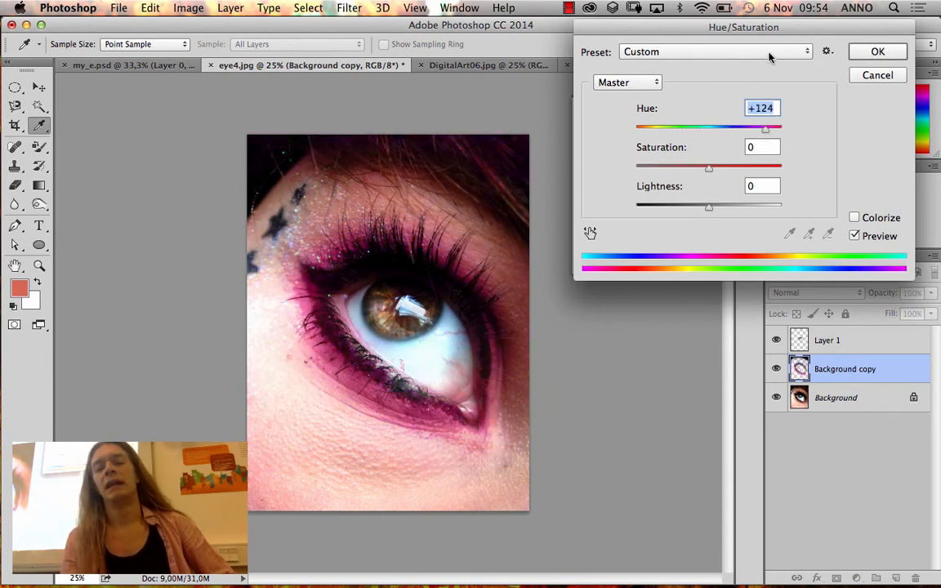
{"action": "left_click_drag", "start_coordinate": [769, 36], "coordinate": [777, 98]}
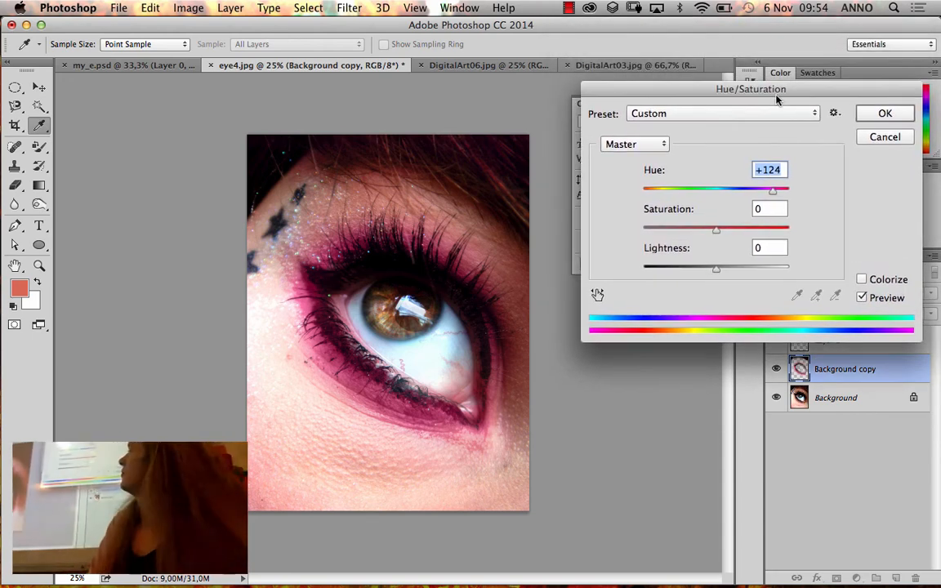
{"action": "left_click_drag", "start_coordinate": [774, 189], "coordinate": [769, 199]}
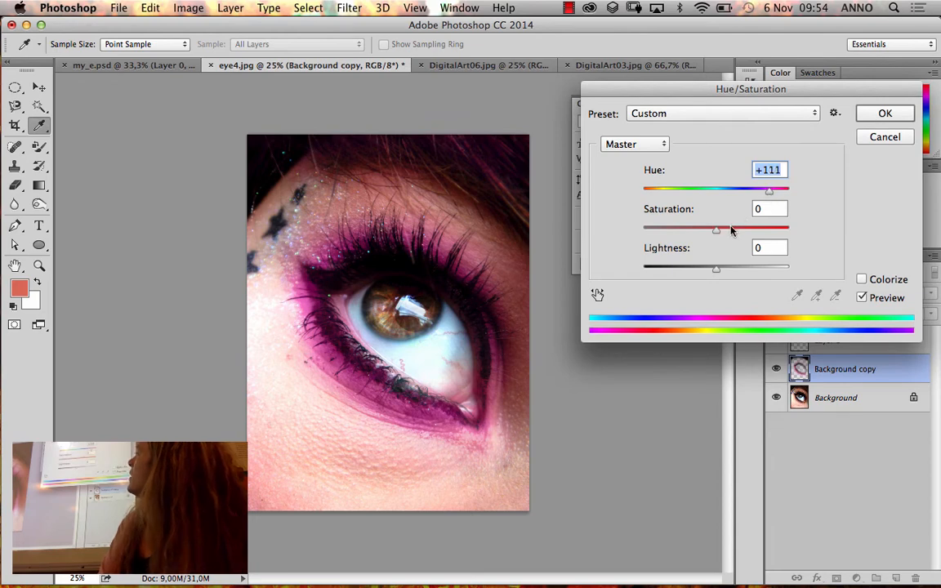
{"action": "left_click_drag", "start_coordinate": [716, 230], "coordinate": [745, 232]}
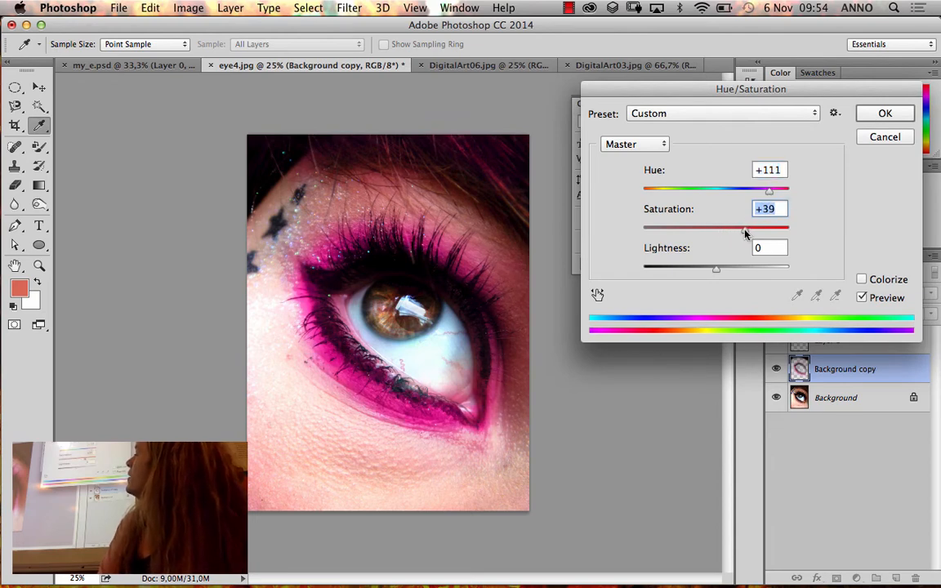
{"action": "left_click_drag", "start_coordinate": [769, 195], "coordinate": [771, 197]}
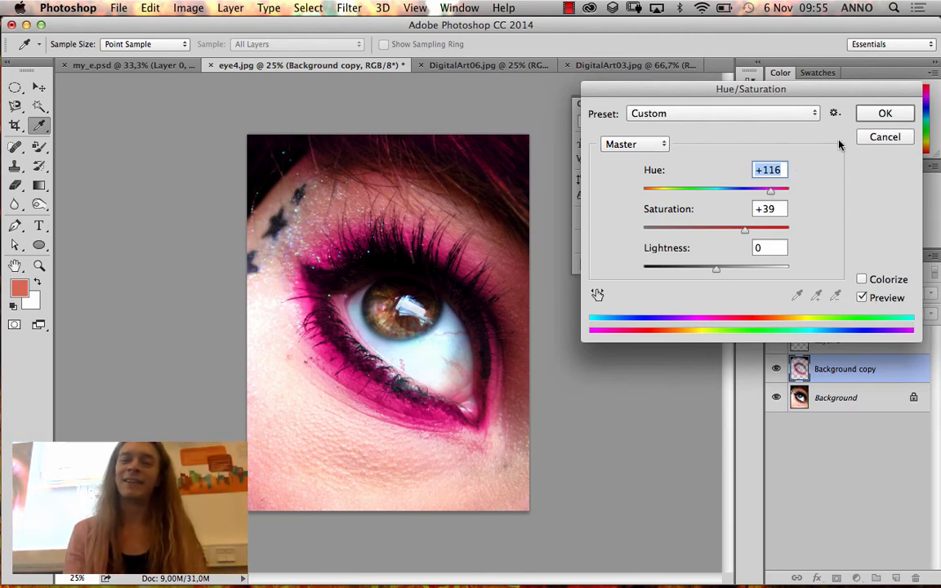
{"action": "left_click", "coordinate": [878, 136]}
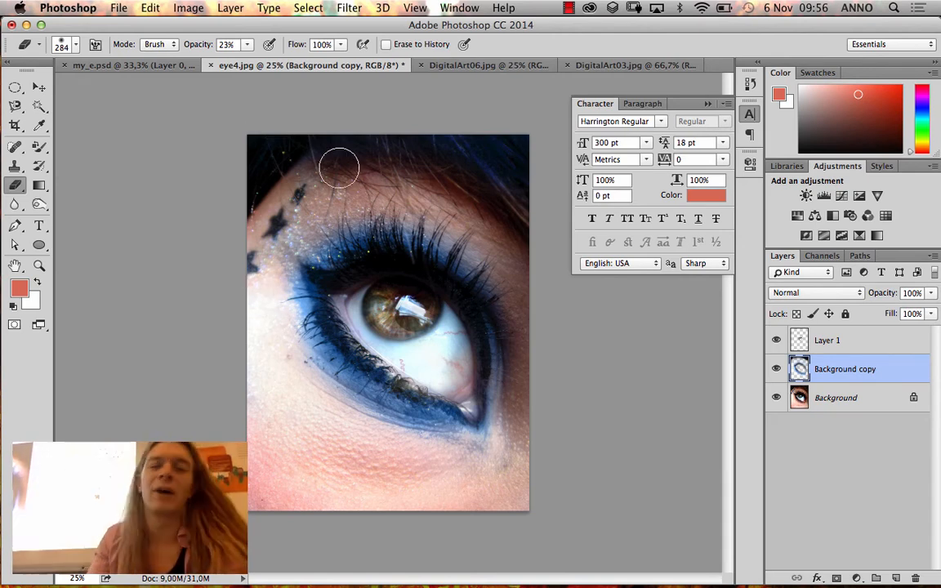
- Place texture09.jpg from the Ressources folder into the eye image as an embedded file
{"action": "left_click", "coordinate": [121, 8]}
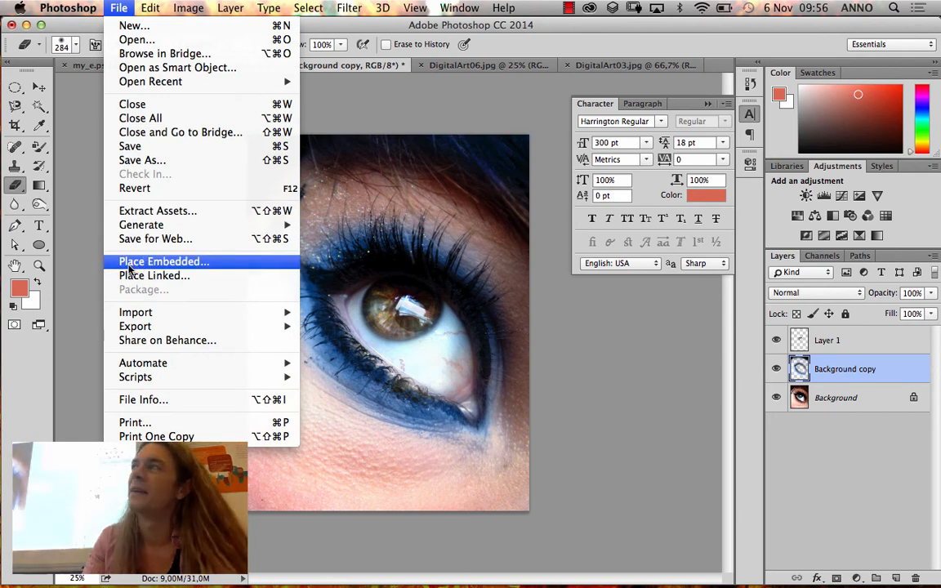
{"action": "left_click", "coordinate": [131, 263]}
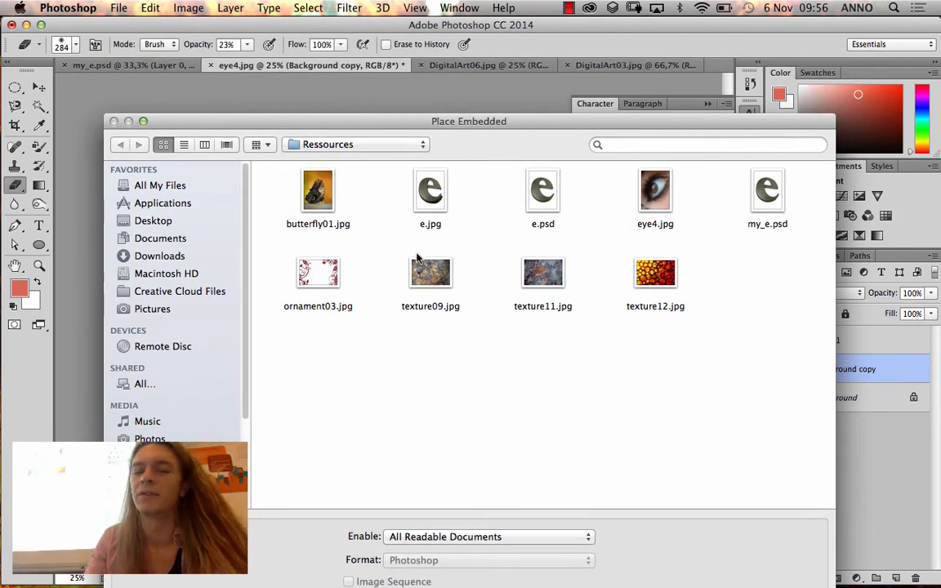
{"action": "left_click_drag", "start_coordinate": [487, 119], "coordinate": [462, 104]}
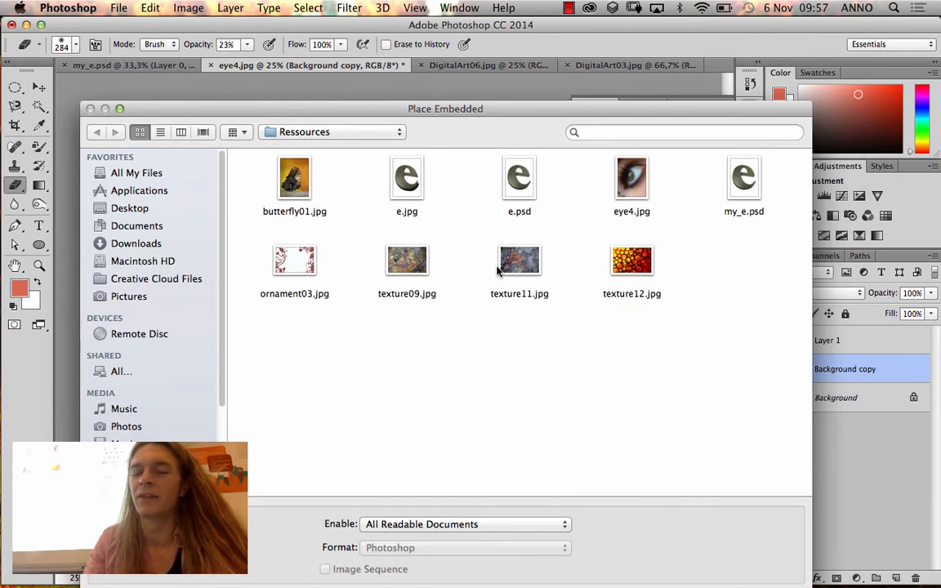
{"action": "left_click", "coordinate": [397, 135]}
{"action": "left_click", "coordinate": [387, 147]}
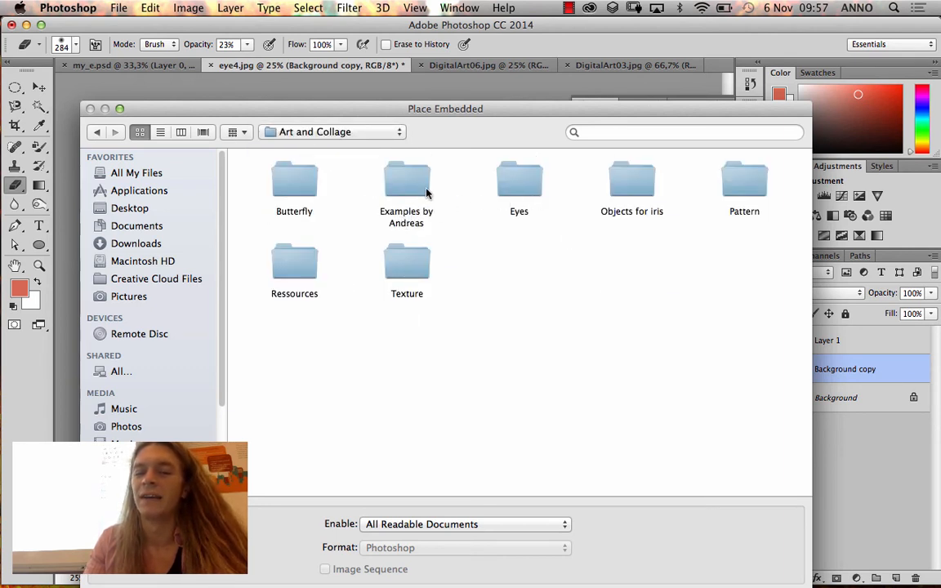
{"action": "left_click", "coordinate": [410, 263]}
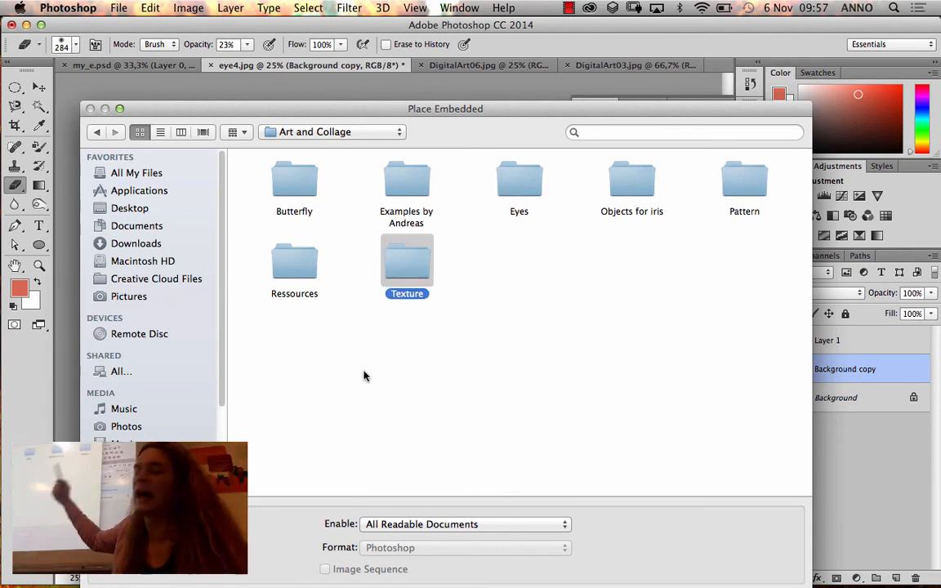
{"action": "double_click", "coordinate": [304, 270]}
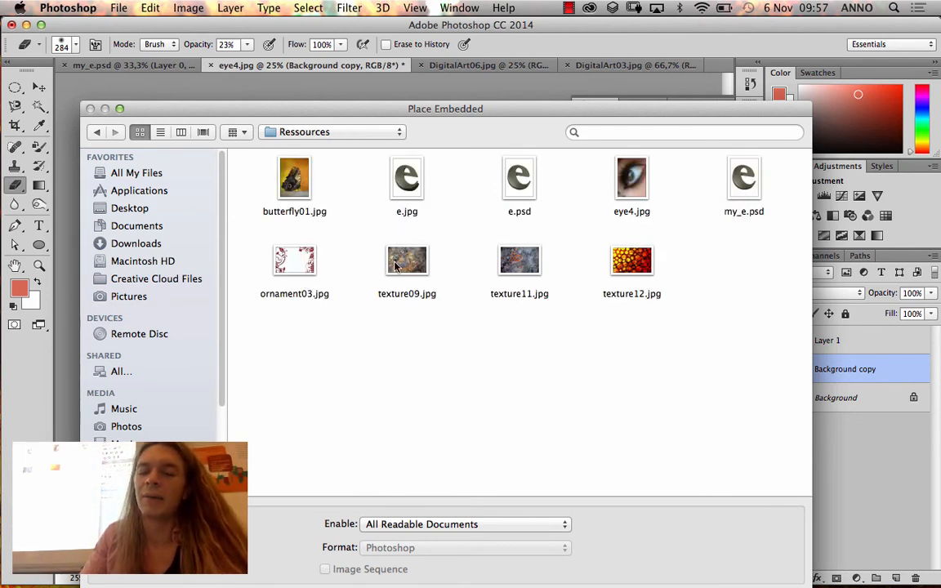
{"action": "left_click", "coordinate": [378, 294]}
{"action": "left_click_drag", "start_coordinate": [474, 114], "coordinate": [509, 94]}
{"action": "left_click_drag", "start_coordinate": [440, 87], "coordinate": [425, 76]}
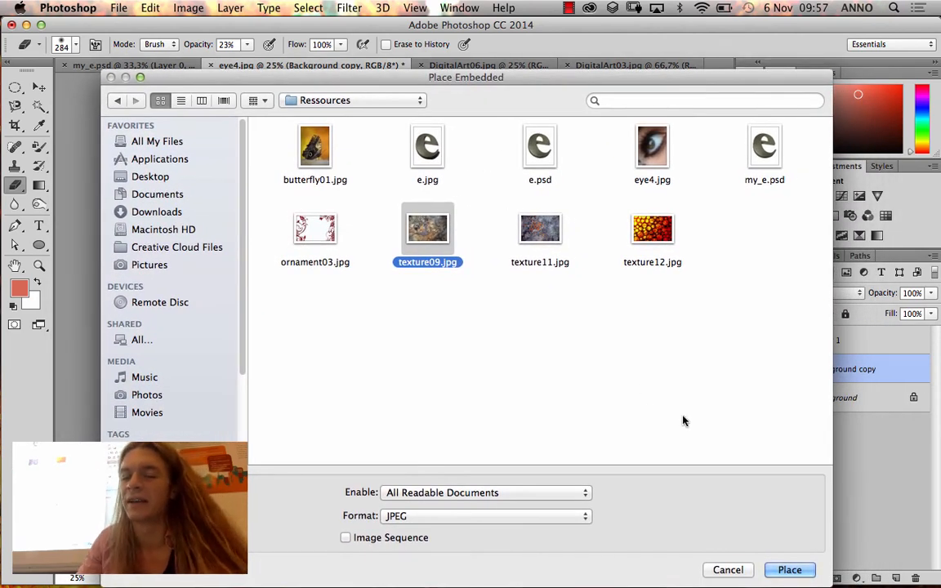
{"action": "left_click", "coordinate": [778, 571]}
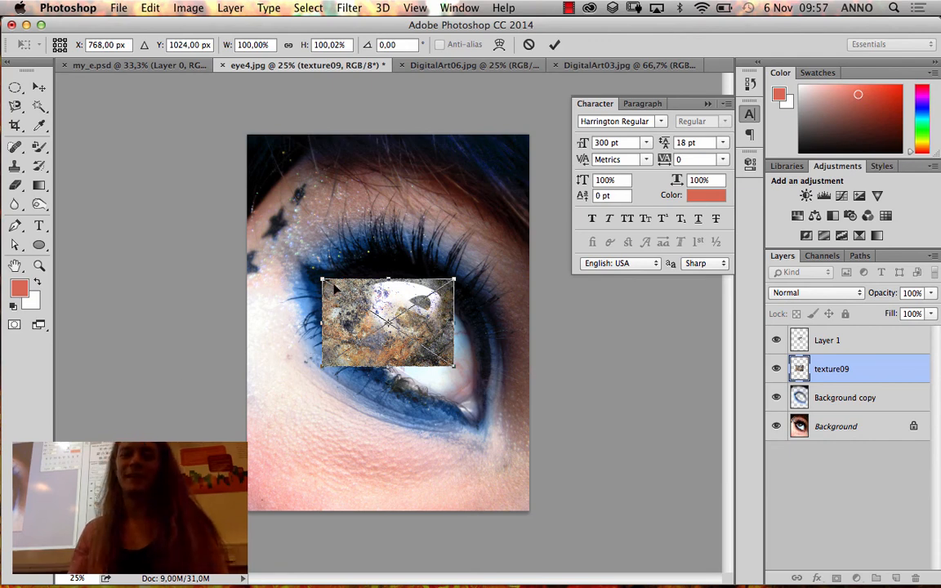
- Rotate the placed texture 90° and scale it to about 320% so it covers the whole image, with its layer above Layer 1
{"action": "left_click_drag", "start_coordinate": [348, 287], "coordinate": [274, 143]}
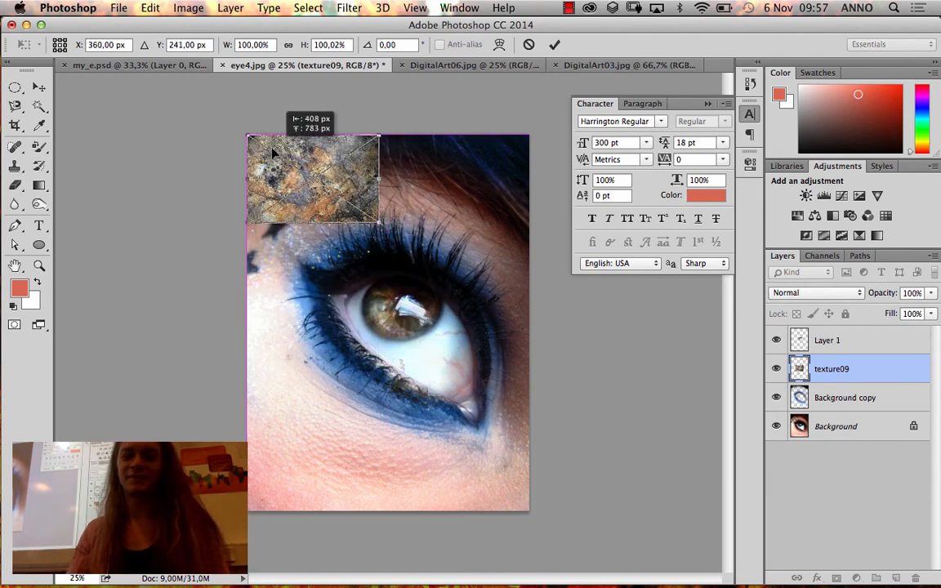
{"action": "left_click_drag", "start_coordinate": [394, 136], "coordinate": [317, 207]}
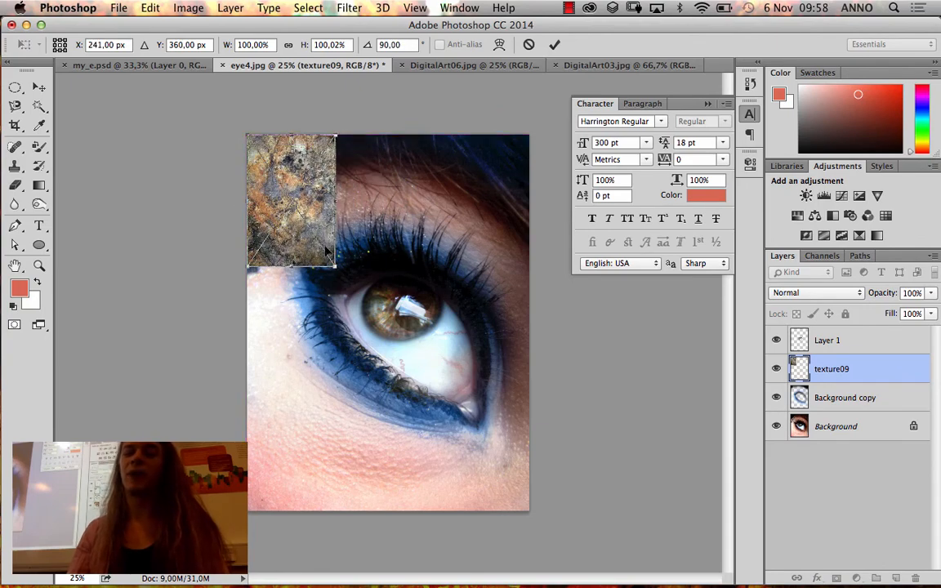
{"action": "left_click_drag", "start_coordinate": [335, 267], "coordinate": [572, 533]}
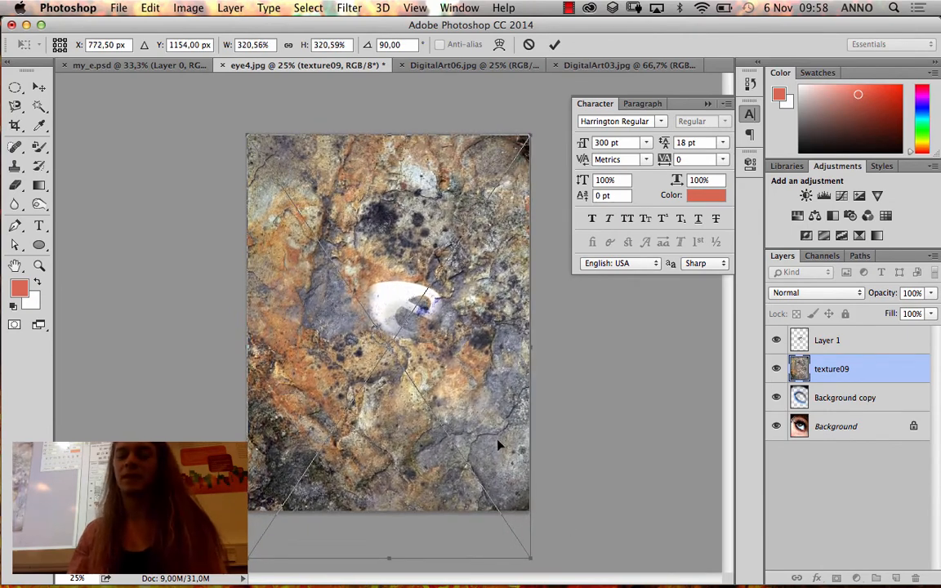
{"action": "left_click_drag", "start_coordinate": [499, 445], "coordinate": [498, 408]}
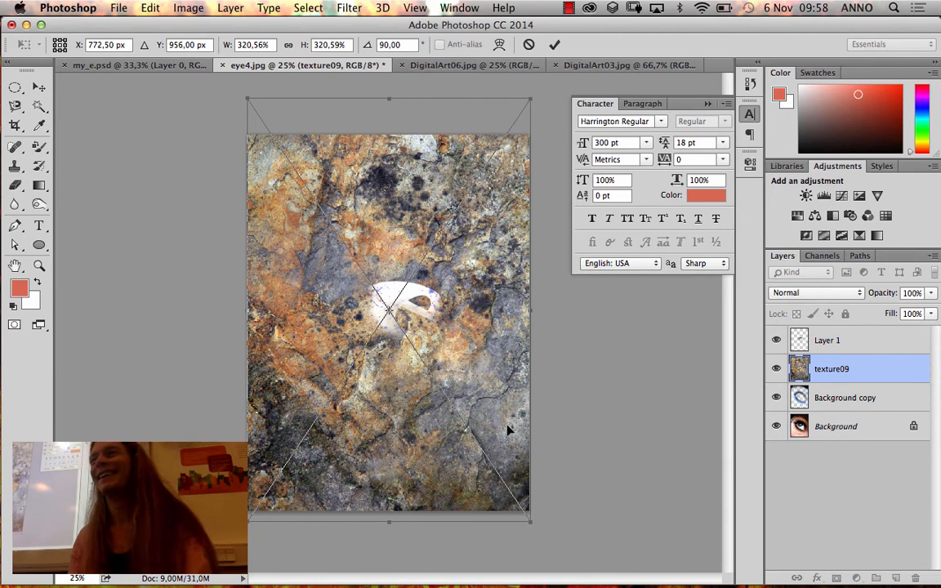
{"action": "key", "text": "Return"}
{"action": "key", "text": "e"}
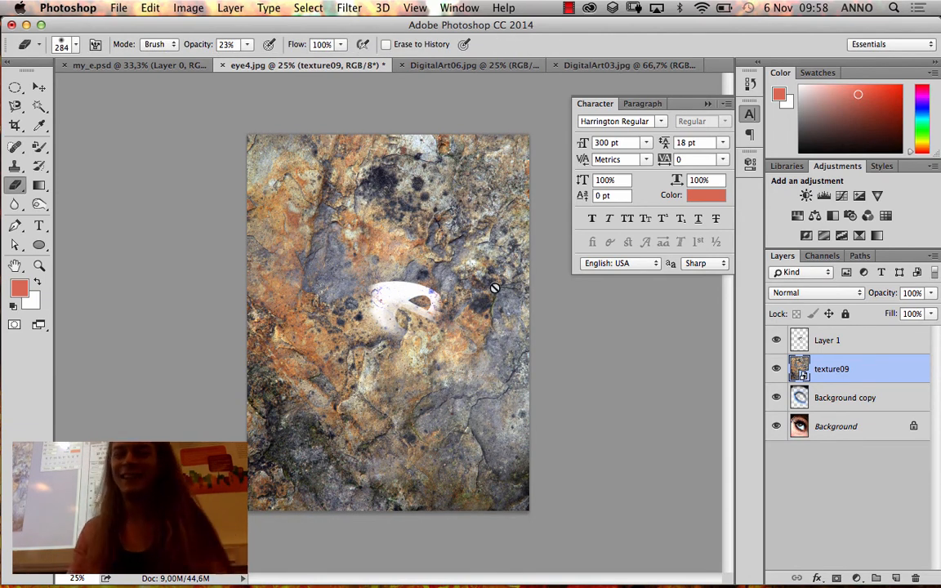
{"action": "left_click_drag", "start_coordinate": [865, 359], "coordinate": [853, 331]}
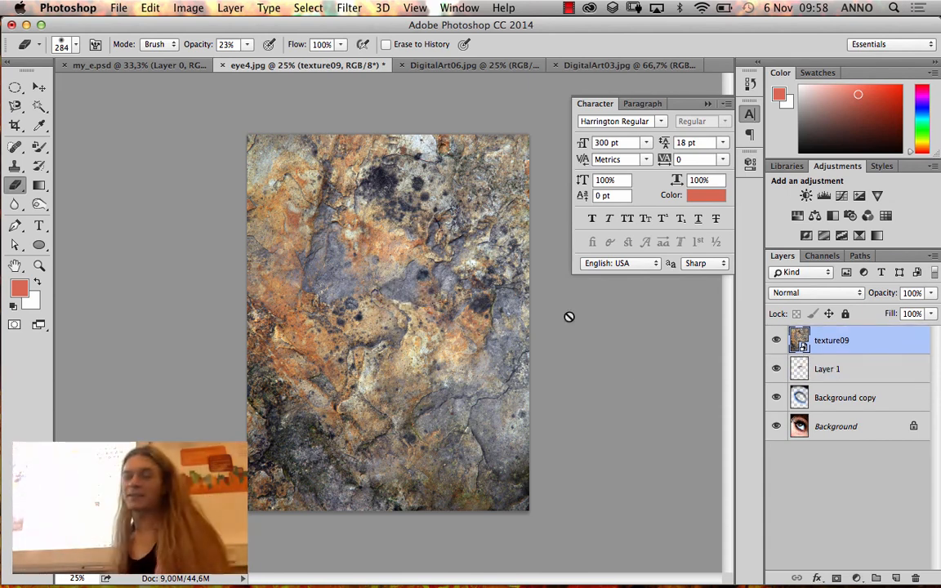
{"action": "left_click", "coordinate": [119, 7]}
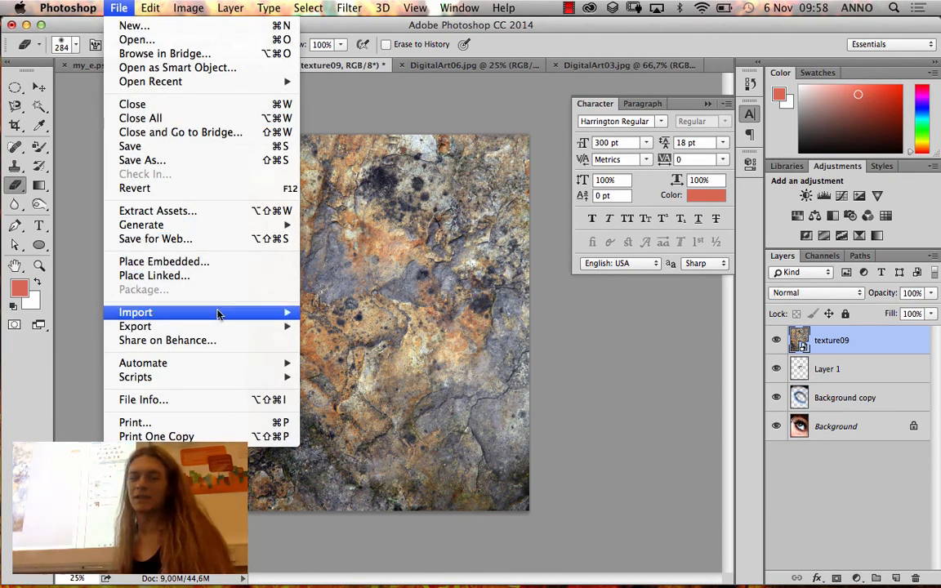
{"action": "left_click", "coordinate": [197, 263]}
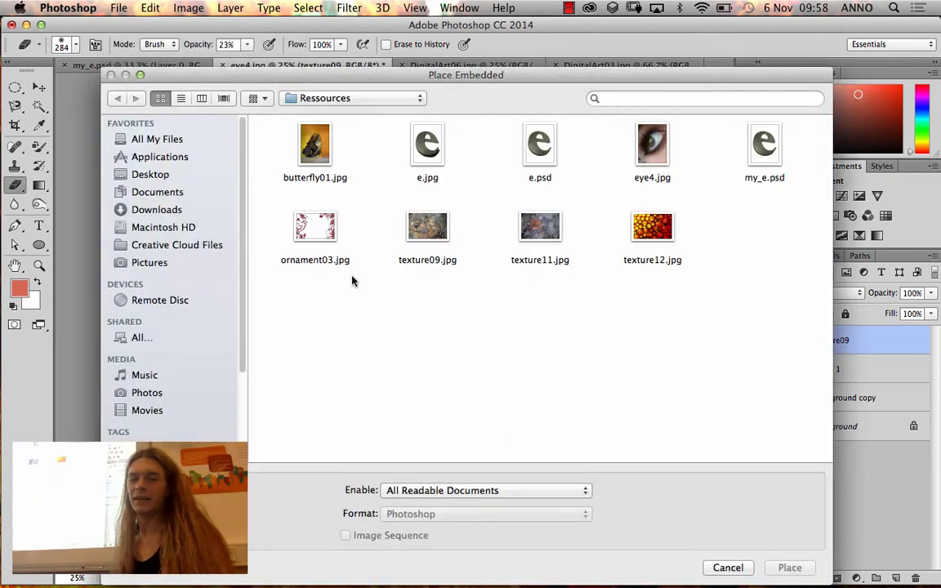
{"action": "left_click", "coordinate": [712, 568]}
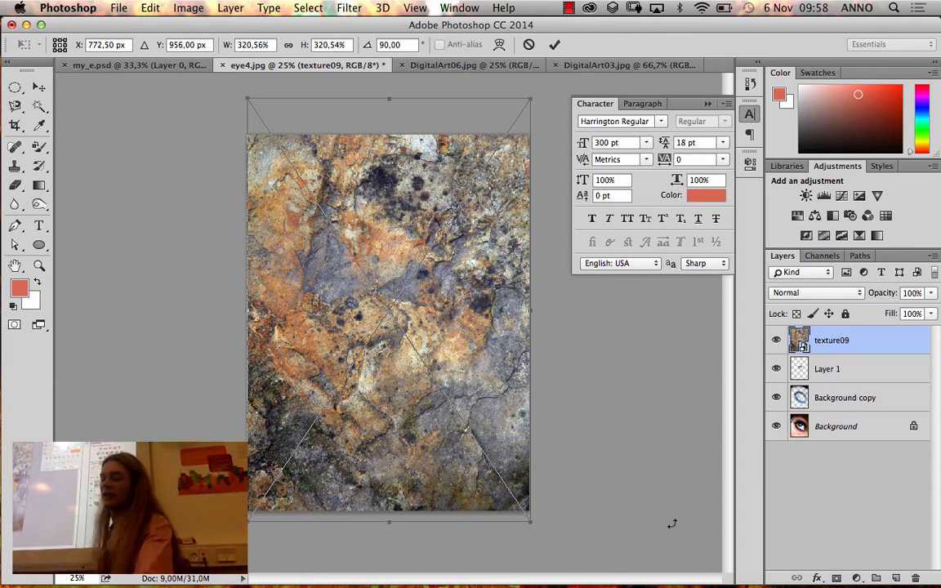
{"action": "key", "text": "Return"}
{"action": "key", "text": "e"}
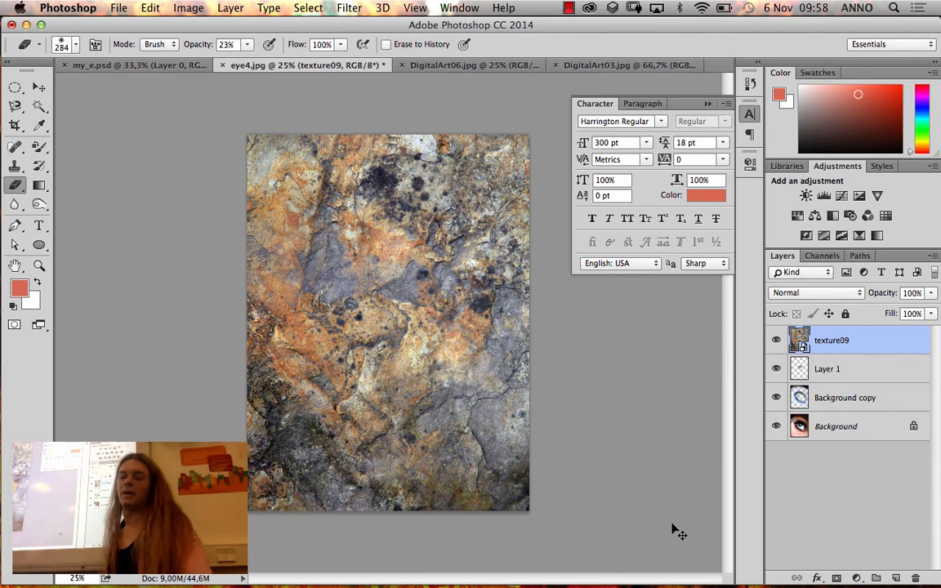
{"action": "key", "text": "ctrl+t"}
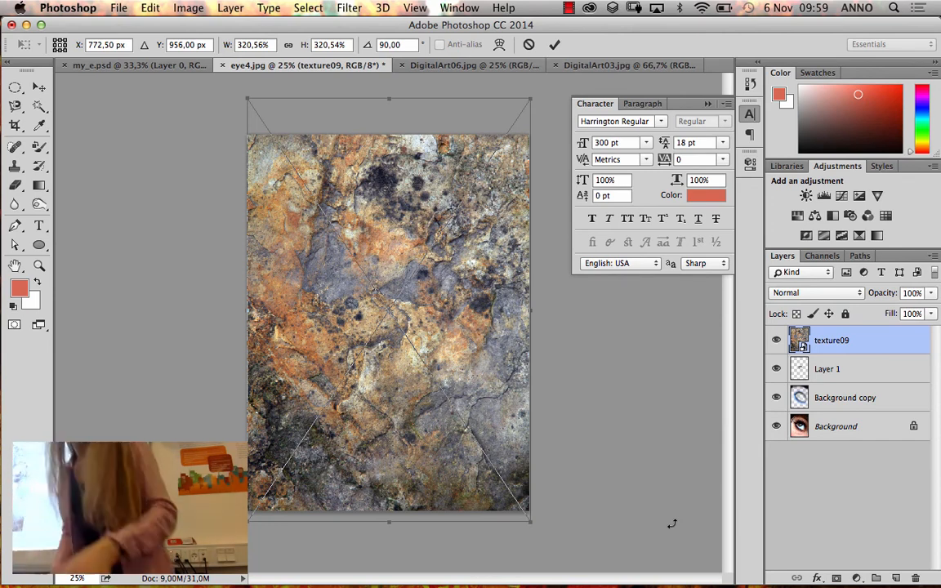
{"action": "key", "text": "Return"}
{"action": "key", "text": "e"}
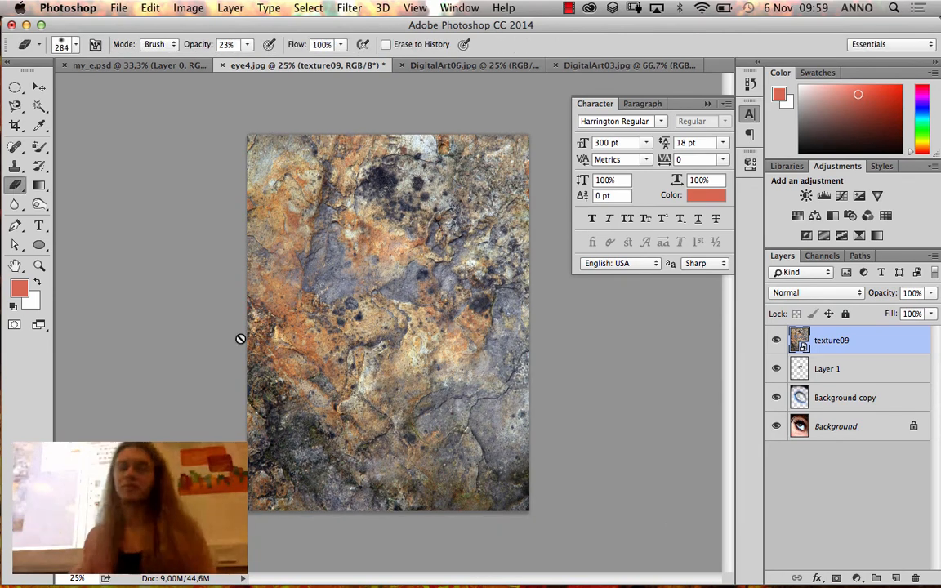
- Try the Darken and Multiply blend modes on the texture09 layer
{"action": "left_click", "coordinate": [813, 292]}
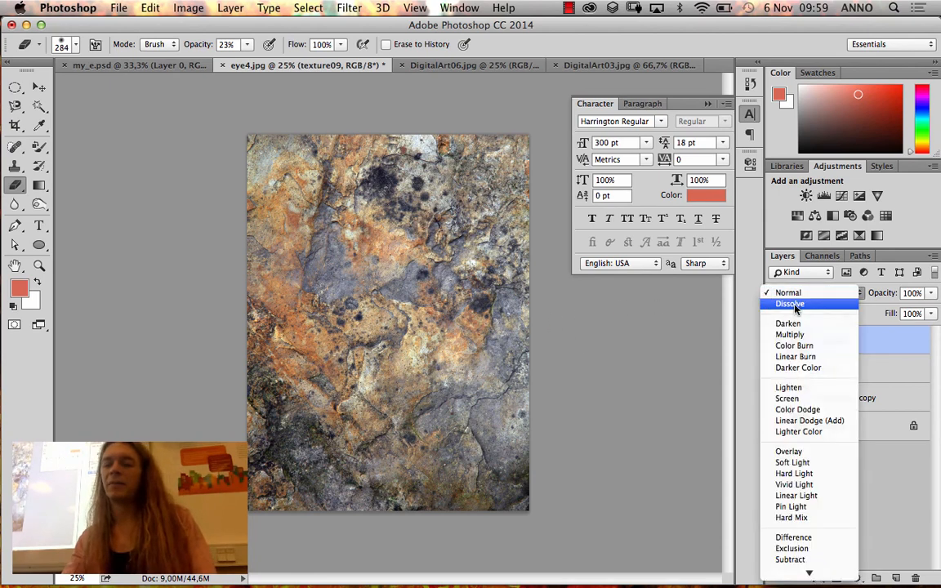
{"action": "left_click", "coordinate": [794, 324]}
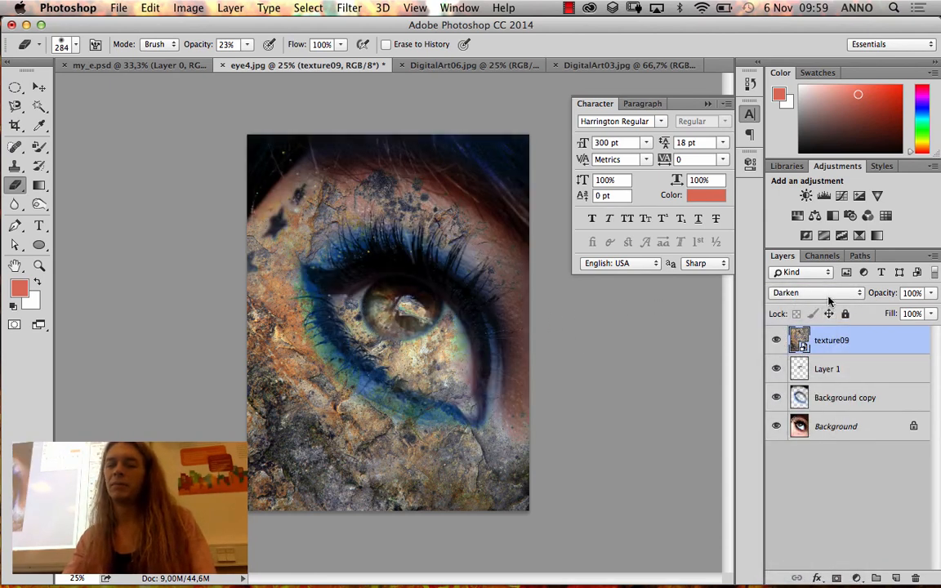
{"action": "left_click", "coordinate": [821, 293]}
{"action": "left_click", "coordinate": [827, 303]}
{"action": "left_click", "coordinate": [831, 299]}
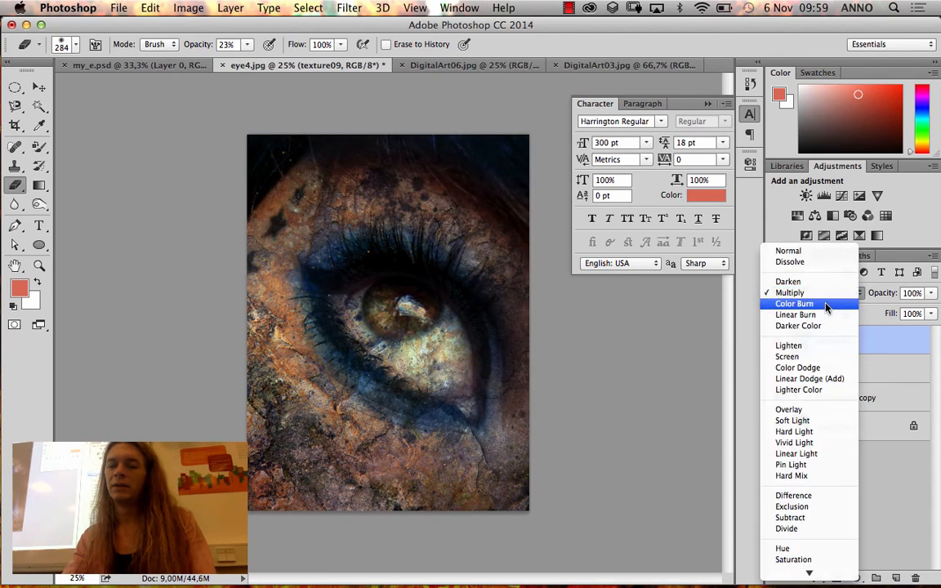
{"action": "left_click", "coordinate": [825, 299]}
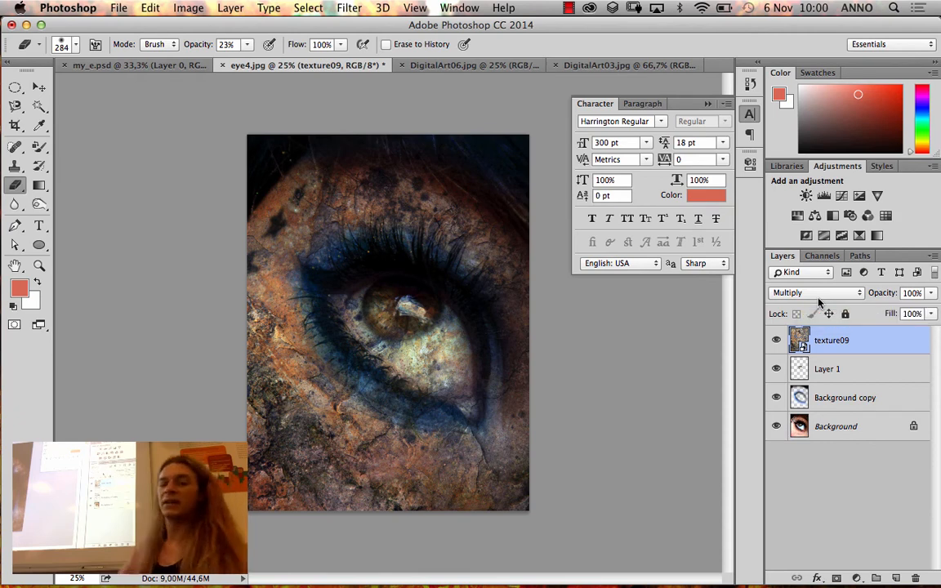
- Try the Color Burn, Linear Burn and Darker Color blend modes on the texture09 layer
{"action": "left_click", "coordinate": [816, 292]}
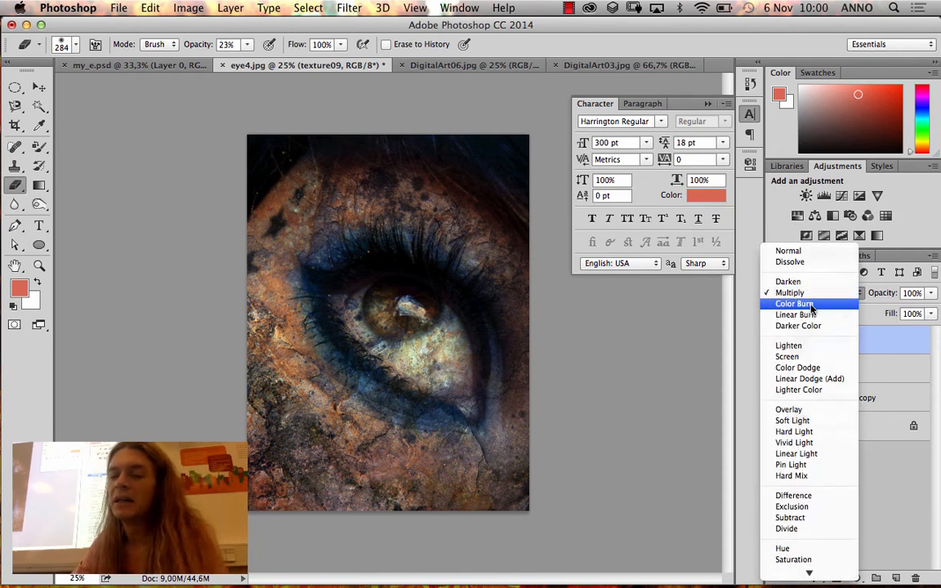
{"action": "left_click", "coordinate": [816, 303]}
{"action": "left_click", "coordinate": [832, 291]}
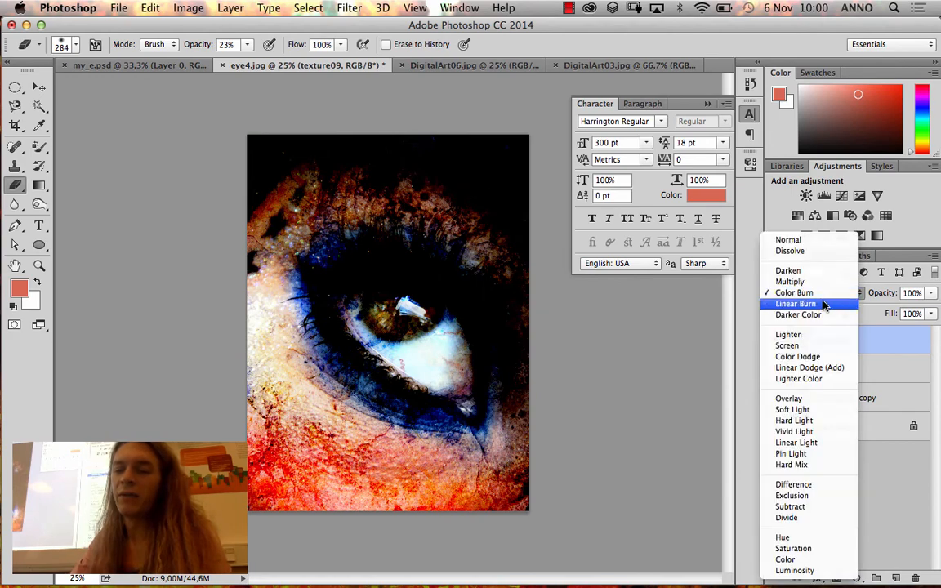
{"action": "left_click", "coordinate": [824, 303]}
{"action": "left_click", "coordinate": [834, 293]}
{"action": "left_click", "coordinate": [830, 303]}
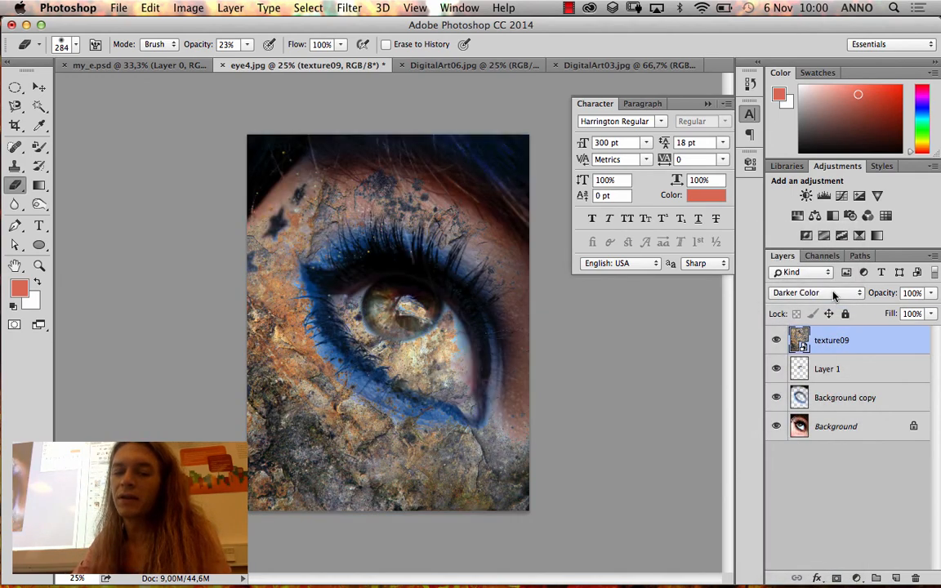
- Try the Lighten, Screen, Color Dodge and Linear Dodge (Add) blend modes on the texture09 layer
{"action": "left_click", "coordinate": [832, 296]}
{"action": "left_click", "coordinate": [833, 310]}
{"action": "left_click", "coordinate": [830, 299]}
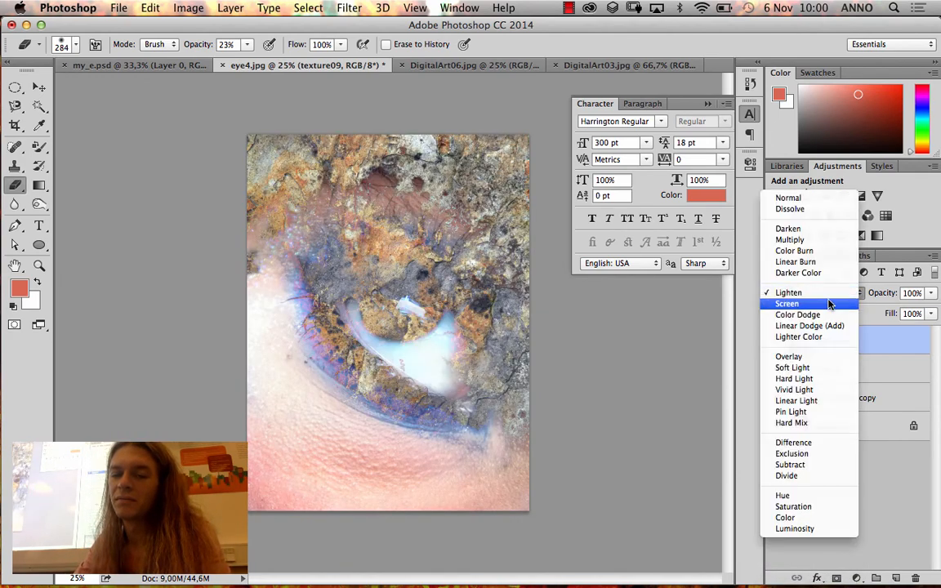
{"action": "left_click", "coordinate": [832, 303]}
{"action": "left_click", "coordinate": [829, 296]}
{"action": "left_click", "coordinate": [824, 304]}
{"action": "left_click", "coordinate": [827, 296]}
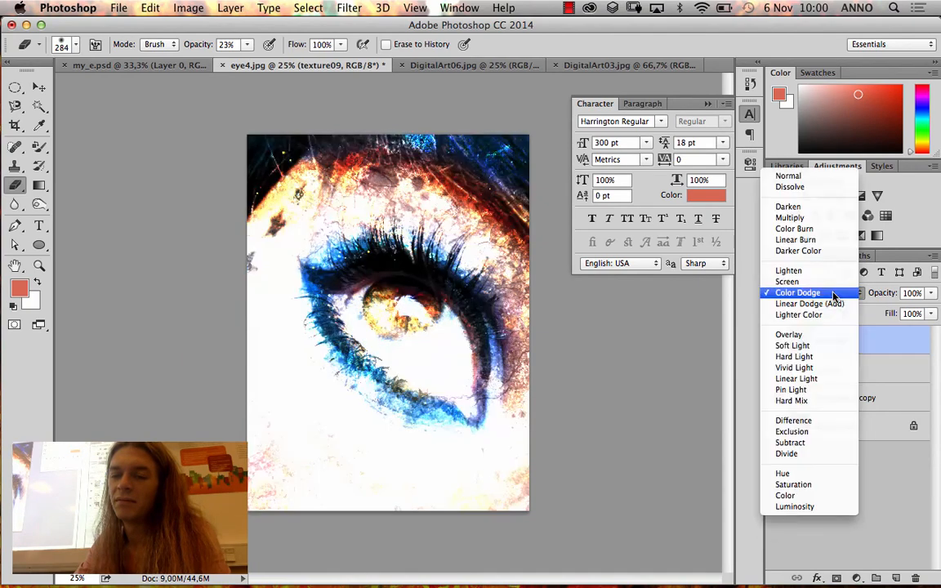
{"action": "left_click", "coordinate": [826, 304]}
{"action": "left_click", "coordinate": [825, 296]}
{"action": "left_click", "coordinate": [826, 304]}
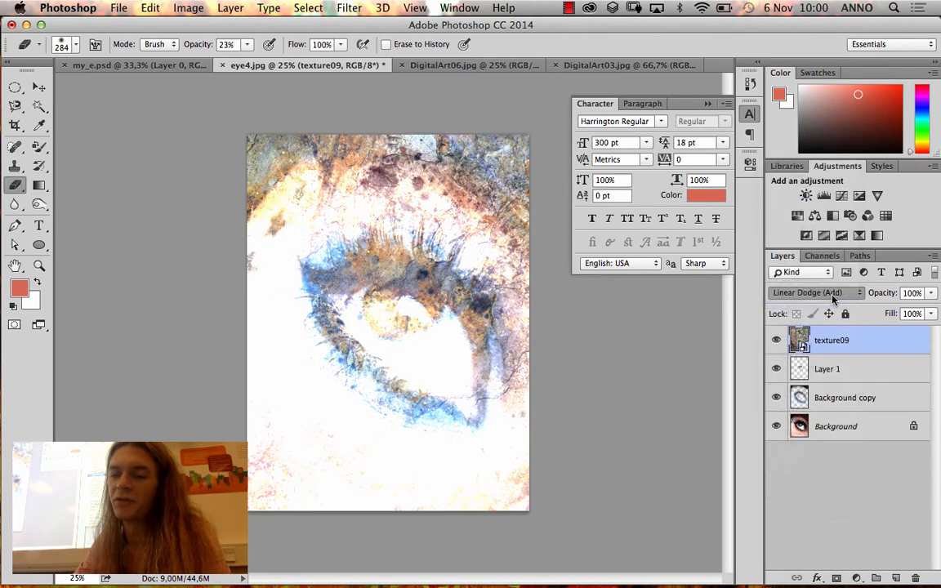
- Try the Overlay, Soft Light and Hard Light blend modes on the texture09 layer
{"action": "left_click", "coordinate": [826, 296]}
{"action": "left_click", "coordinate": [826, 310]}
{"action": "left_click", "coordinate": [834, 295]}
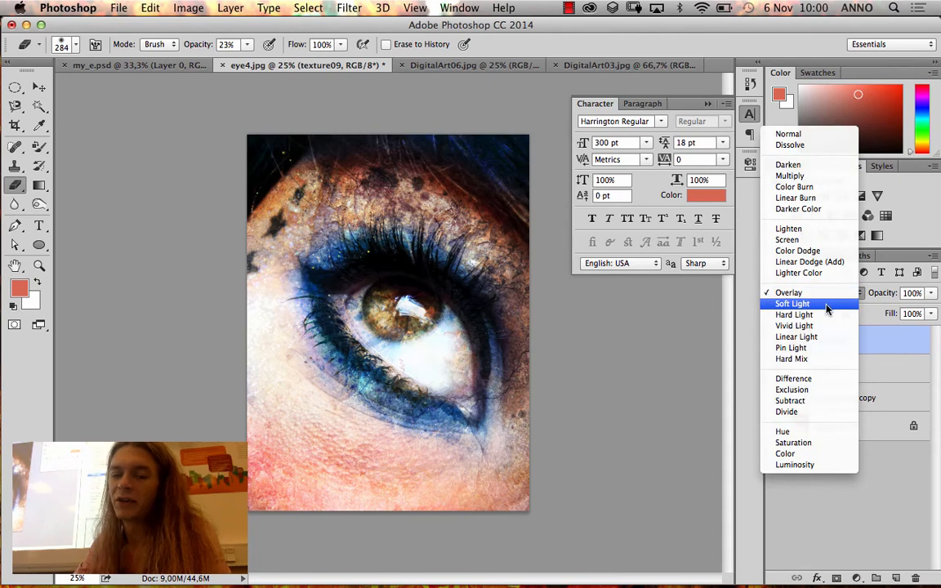
{"action": "left_click", "coordinate": [829, 295]}
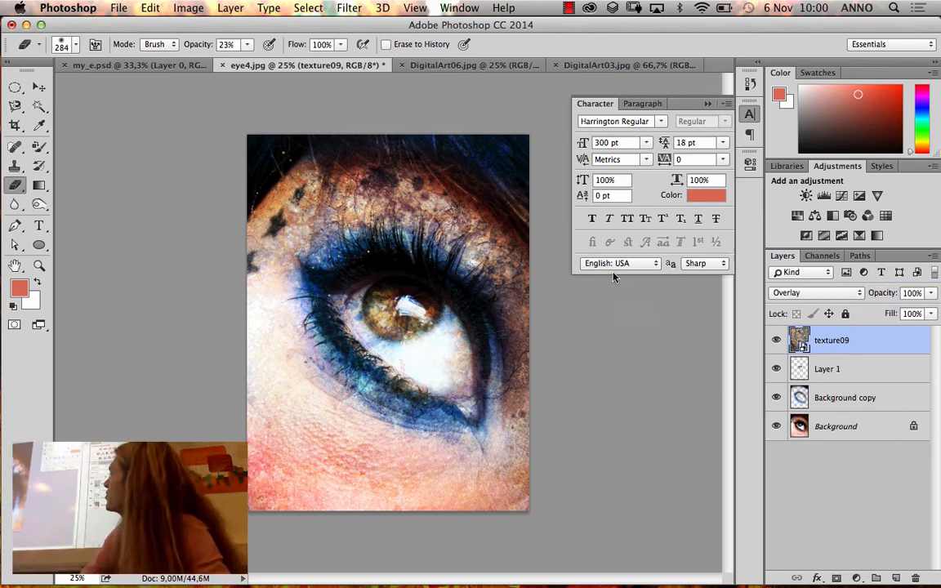
{"action": "left_click", "coordinate": [783, 292]}
{"action": "left_click", "coordinate": [778, 304]}
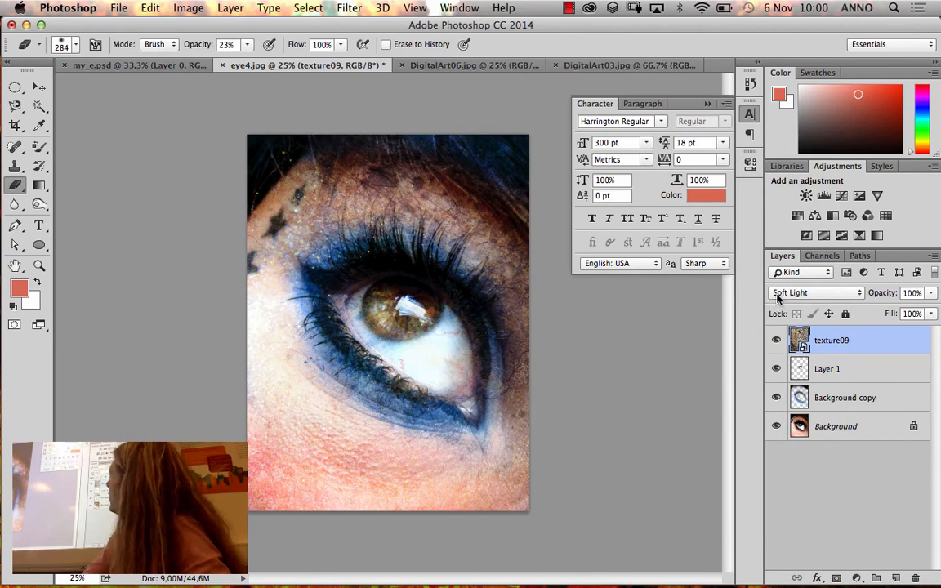
{"action": "left_click", "coordinate": [783, 294]}
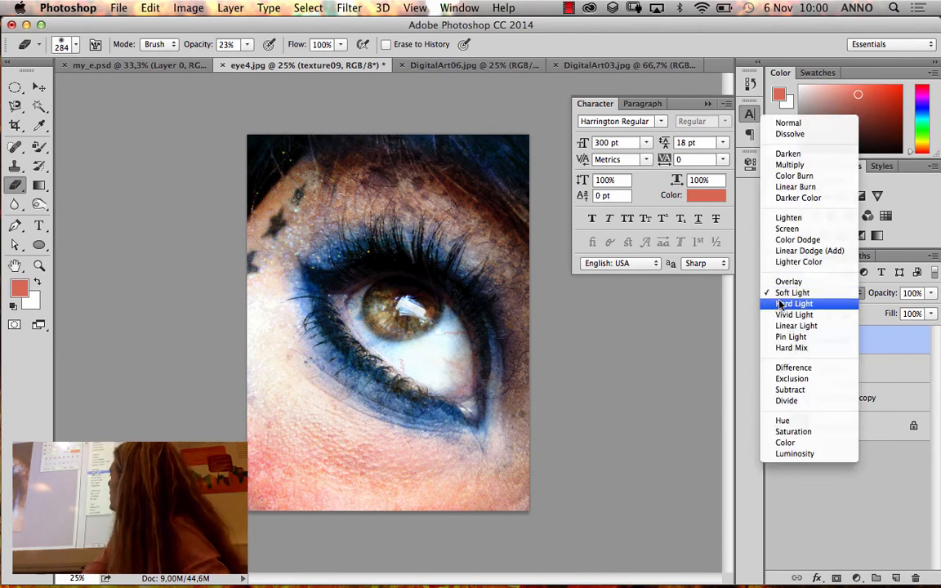
{"action": "left_click", "coordinate": [778, 303]}
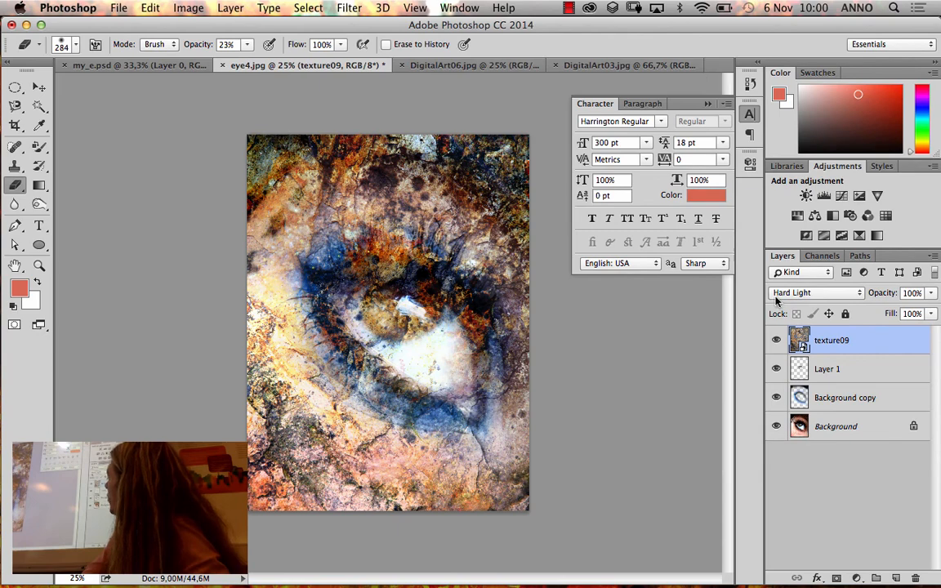
- Compare Vivid Light with Linear Light on the texture09 layer and keep Vivid Light as its blend mode
{"action": "left_click", "coordinate": [787, 298]}
{"action": "left_click", "coordinate": [789, 304]}
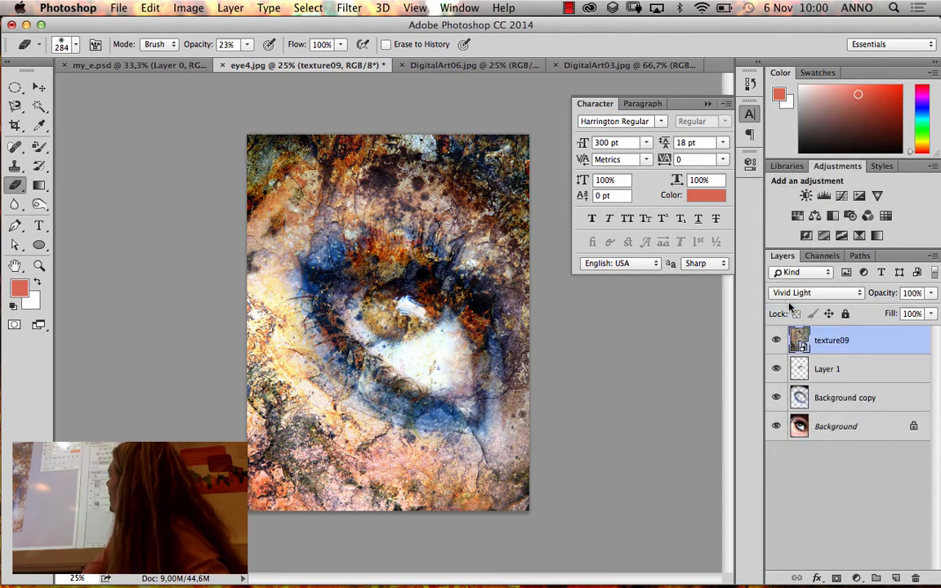
{"action": "left_click", "coordinate": [793, 298]}
{"action": "left_click", "coordinate": [793, 306]}
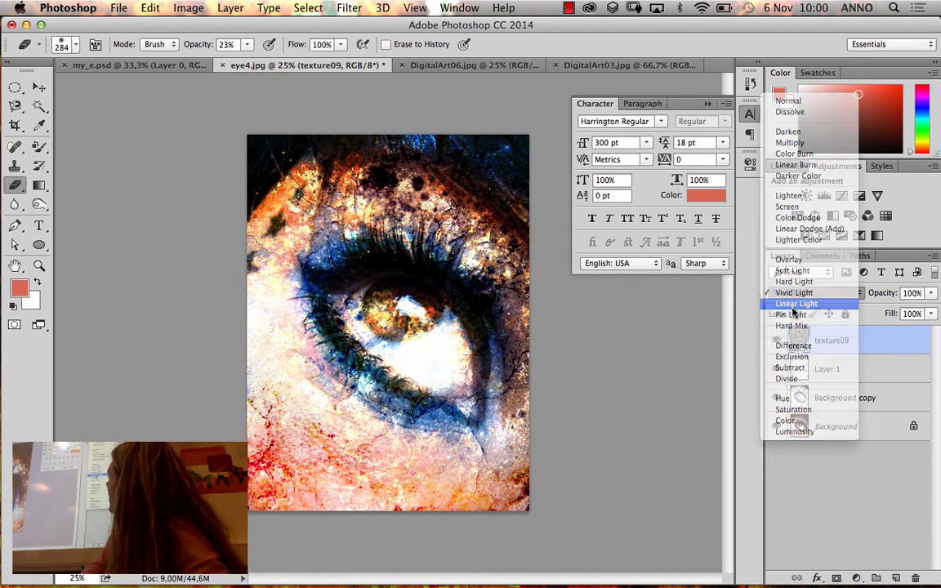
{"action": "left_click", "coordinate": [801, 299]}
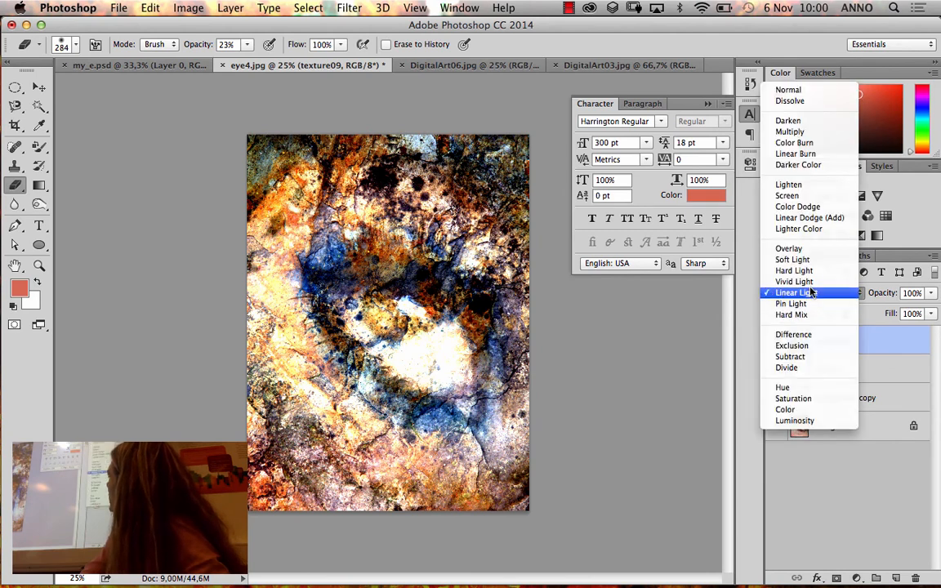
{"action": "left_click", "coordinate": [731, 260]}
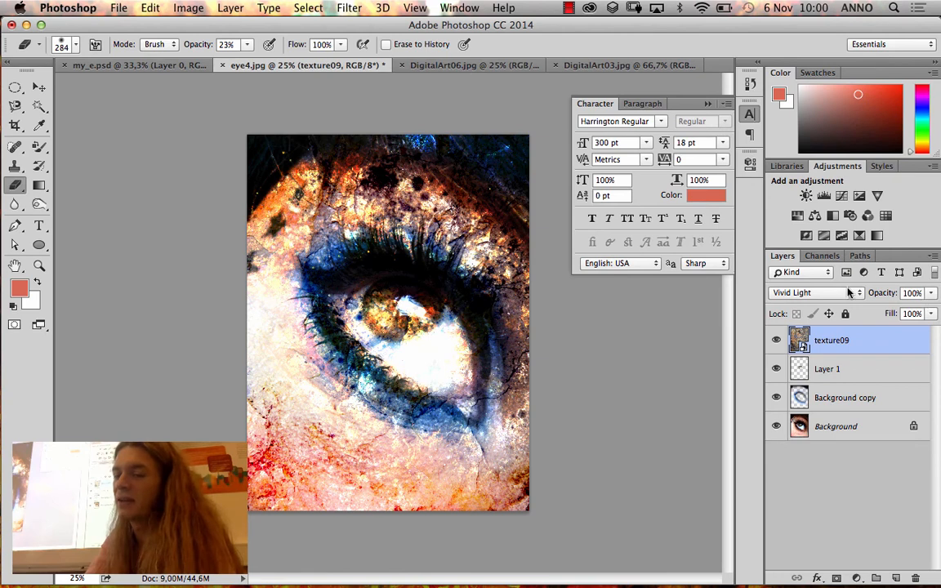
- Reduce the opacity of the texture09 layer to 52%
{"action": "left_click", "coordinate": [931, 294]}
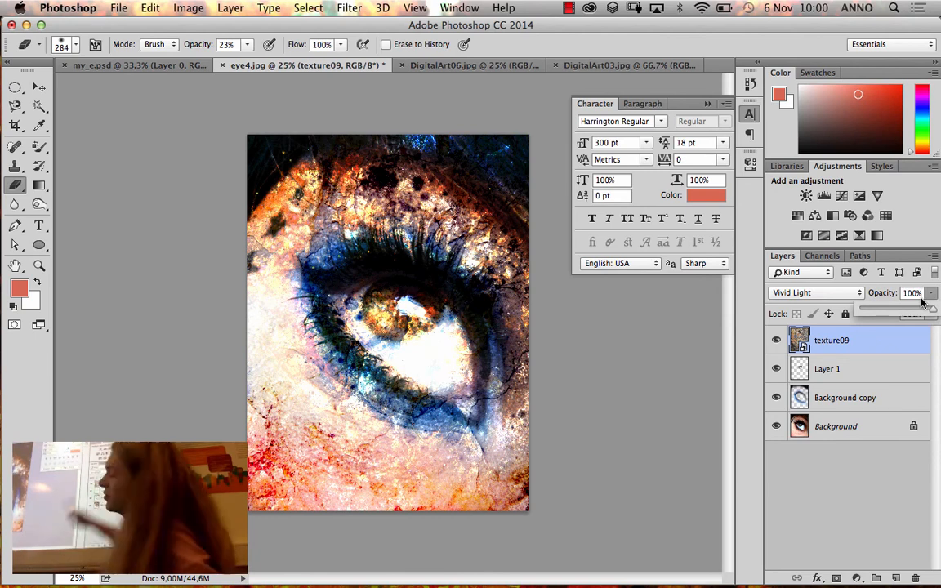
{"action": "left_click", "coordinate": [909, 311]}
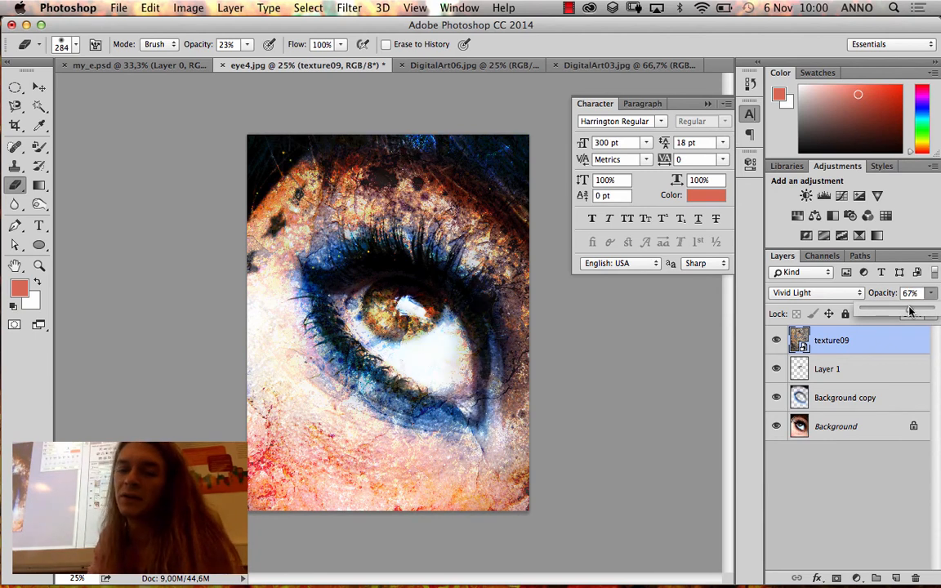
{"action": "left_click_drag", "start_coordinate": [898, 311], "coordinate": [895, 311]}
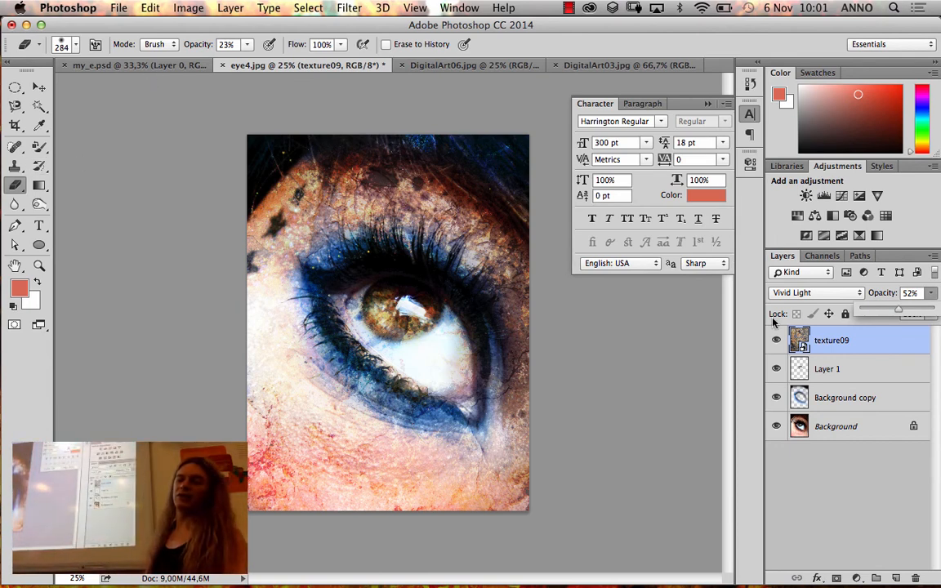
{"action": "left_click", "coordinate": [815, 350]}
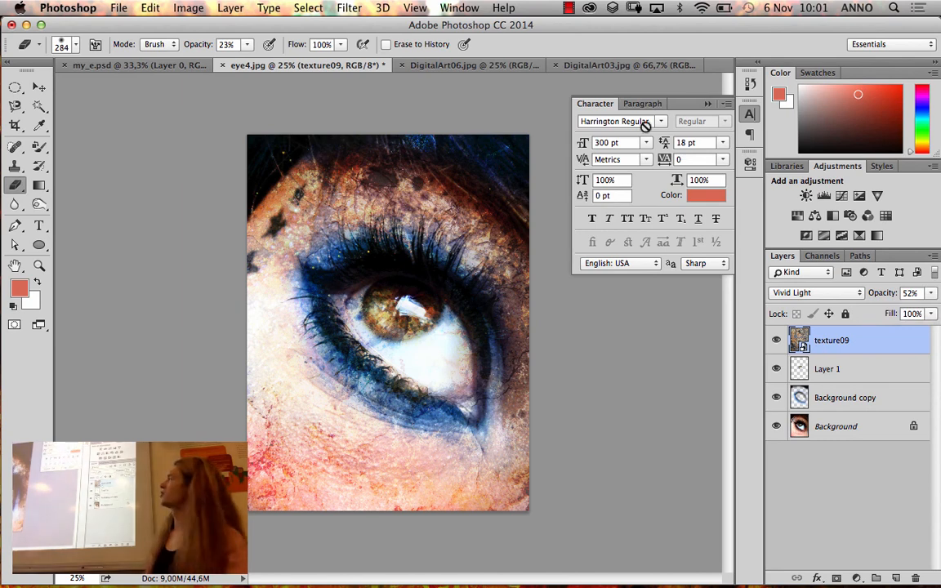
{"action": "left_click", "coordinate": [114, 7]}
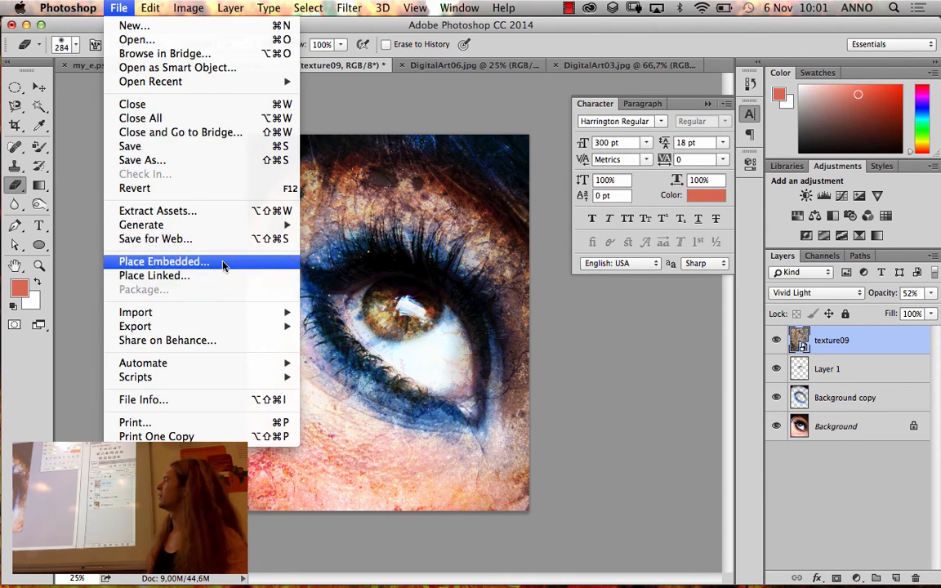
{"action": "left_click", "coordinate": [816, 352]}
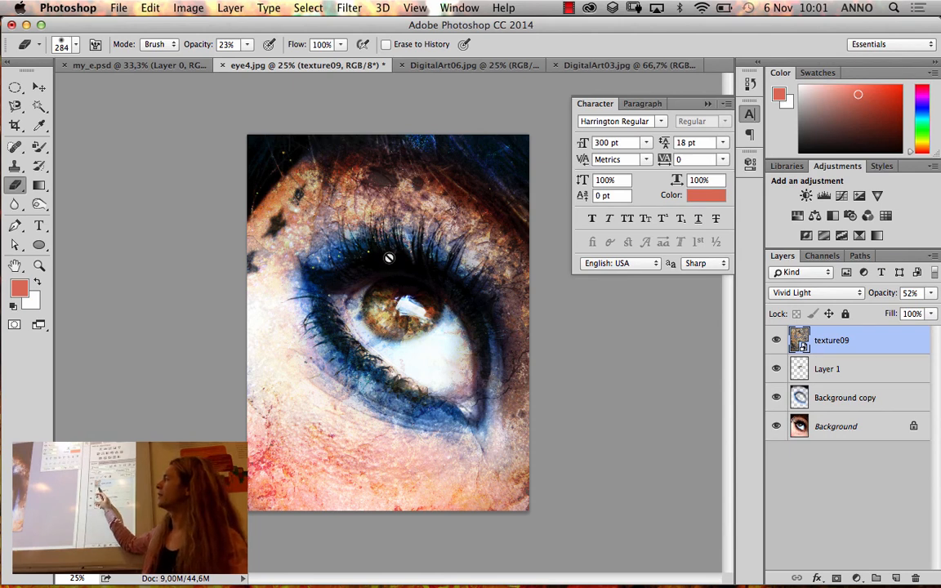
- Rasterize the texture09 smart object so that it can be edited with the Eraser
{"action": "left_click", "coordinate": [363, 218]}
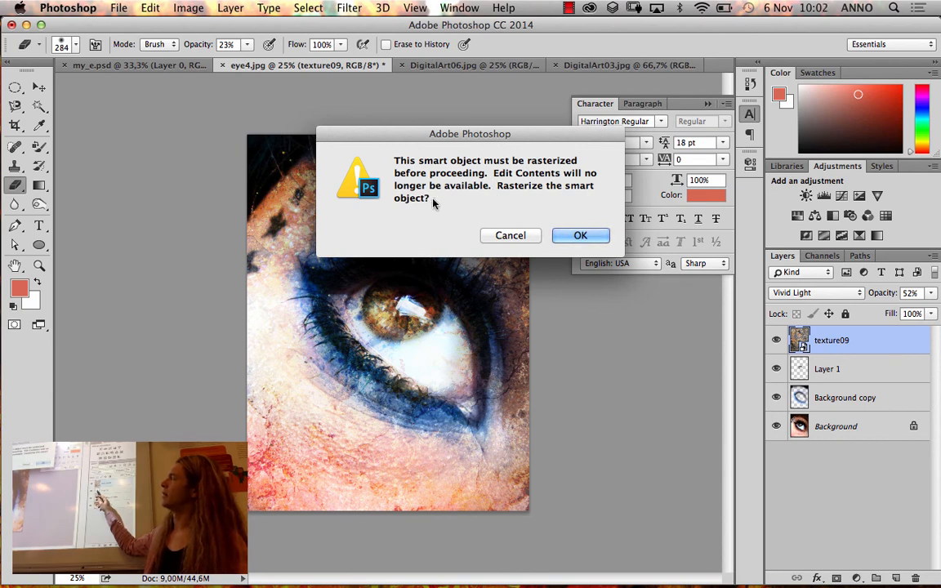
{"action": "left_click", "coordinate": [577, 236]}
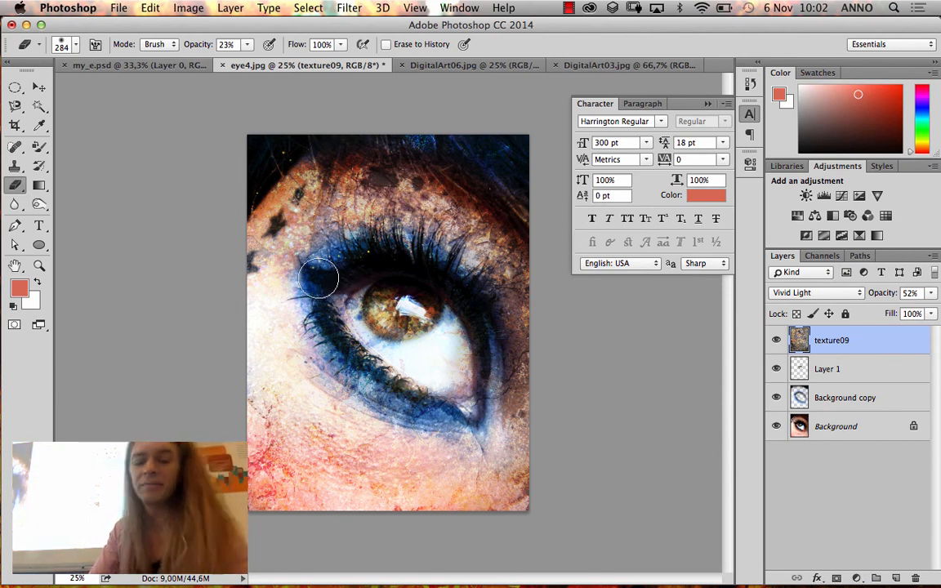
{"action": "key", "text": "super+z"}
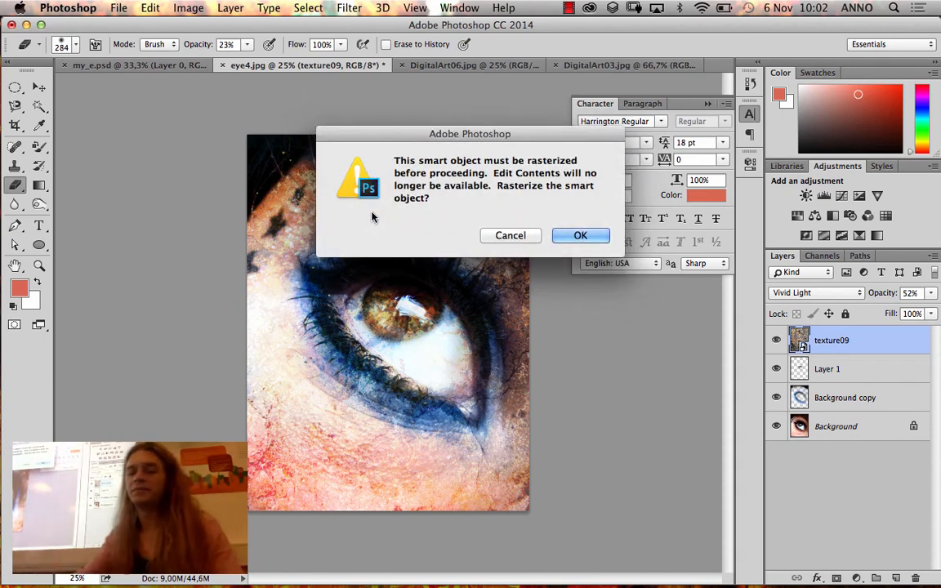
{"action": "left_click", "coordinate": [582, 239]}
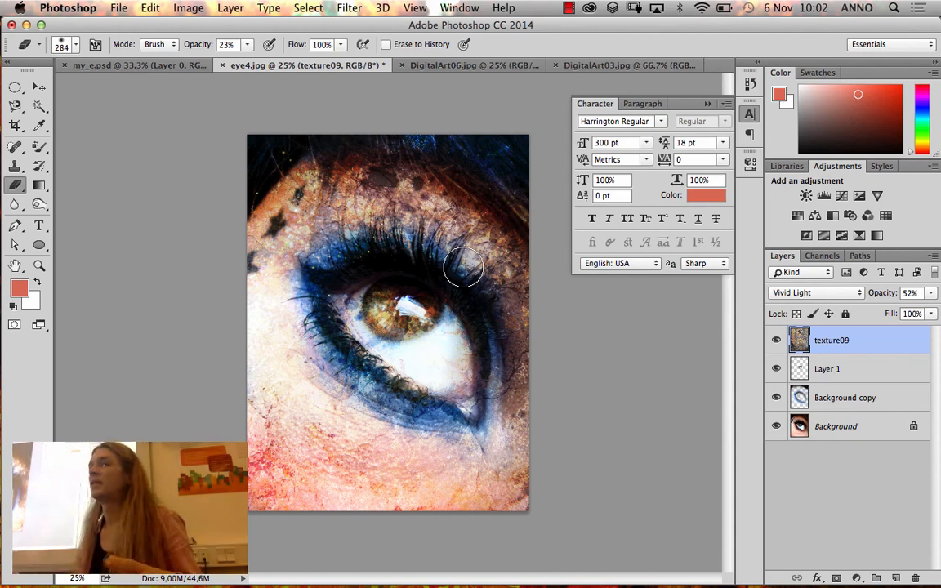
{"action": "left_click", "coordinate": [150, 7]}
{"action": "left_click", "coordinate": [150, 7]}
{"action": "left_click", "coordinate": [119, 7]}
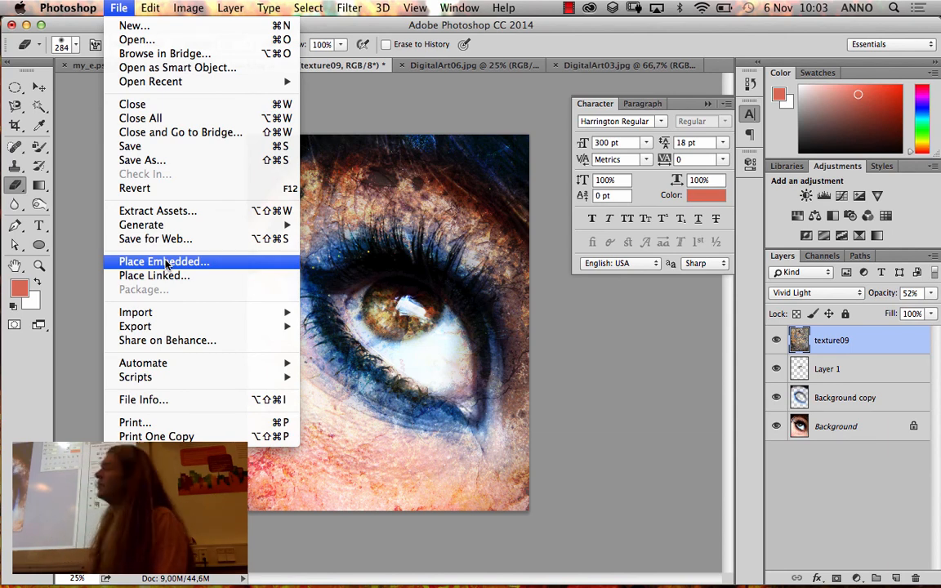
{"action": "left_click", "coordinate": [610, 318]}
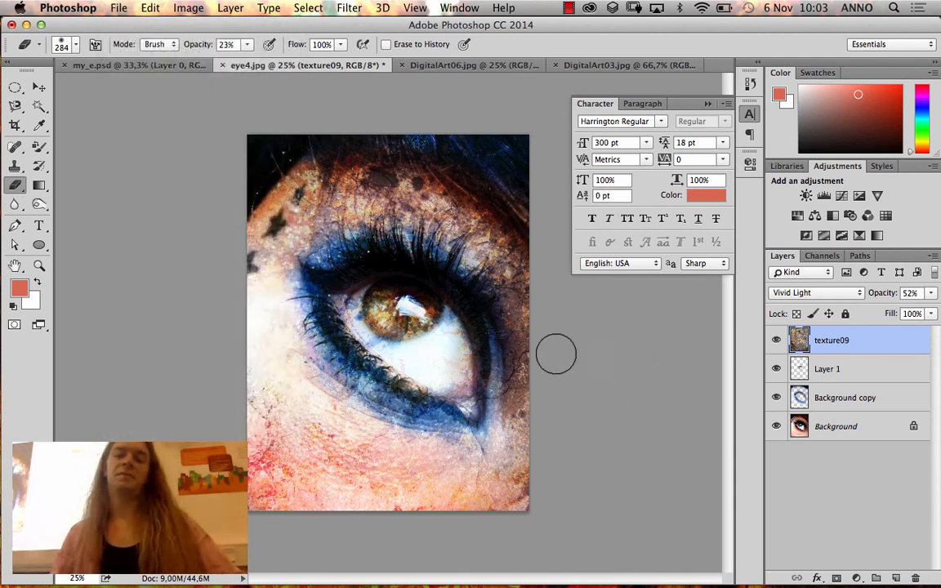
- Partly erase the rock texture over the eyelid, brow area and skin around the stars with the 23% opacity Eraser
{"action": "left_click_drag", "start_coordinate": [336, 287], "coordinate": [307, 343]}
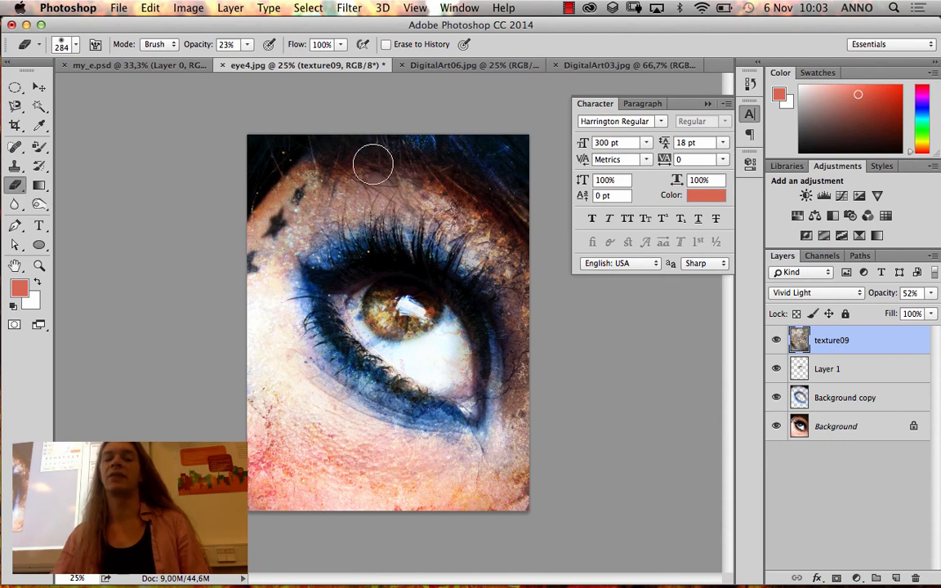
- Hide every layer except texture09 and set the blend mode of texture09 to Normal
{"action": "left_click", "coordinate": [777, 340], "text": "alt"}
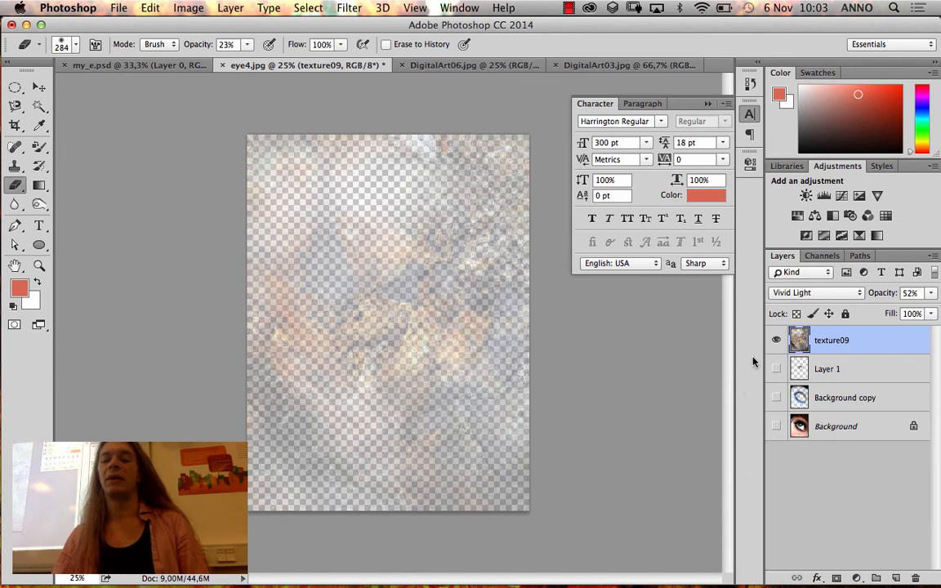
{"action": "left_click", "coordinate": [817, 292]}
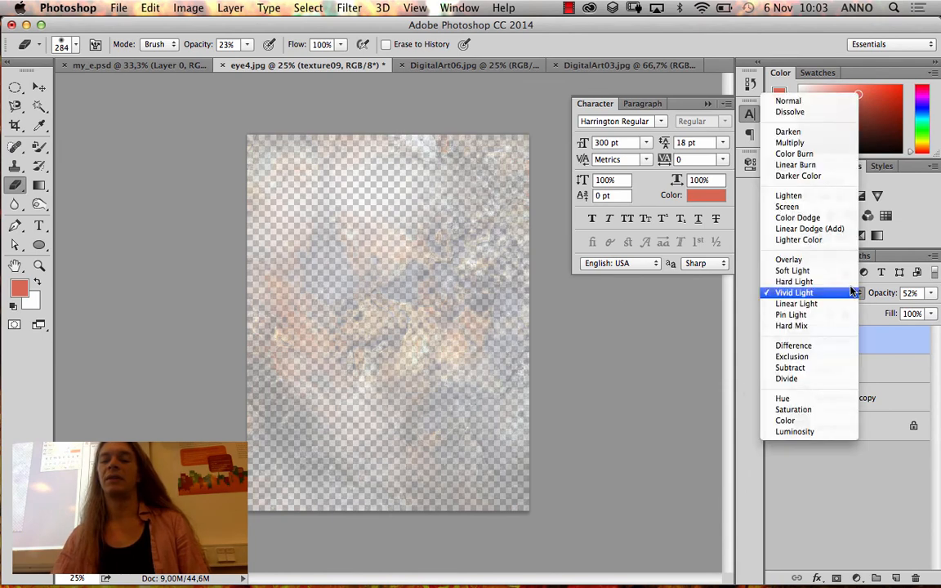
{"action": "left_click", "coordinate": [831, 103]}
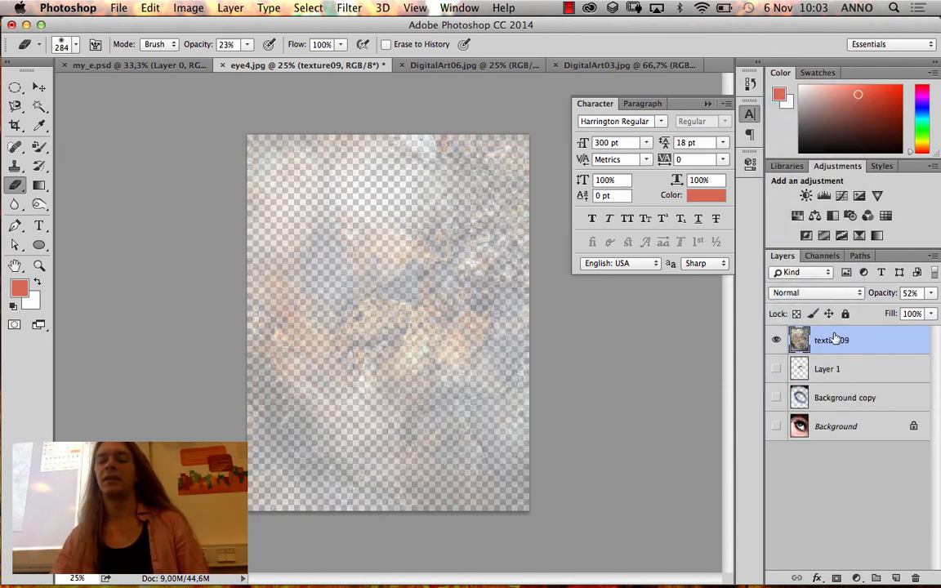
- Raise the opacity of the texture09 layer to 100% and make the three hidden layers beneath it visible again
{"action": "left_click_drag", "start_coordinate": [930, 293], "coordinate": [936, 310]}
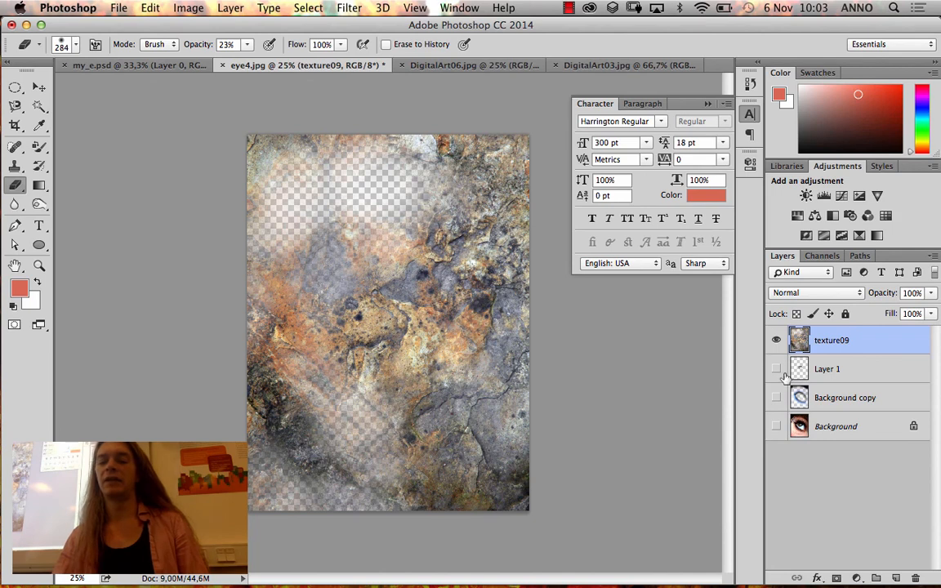
{"action": "left_click_drag", "start_coordinate": [776, 368], "coordinate": [765, 431]}
- Set the blend mode of texture09 to Vivid Light and partly erase the rock texture from the pale skin left of the eye
{"action": "left_click", "coordinate": [818, 293]}
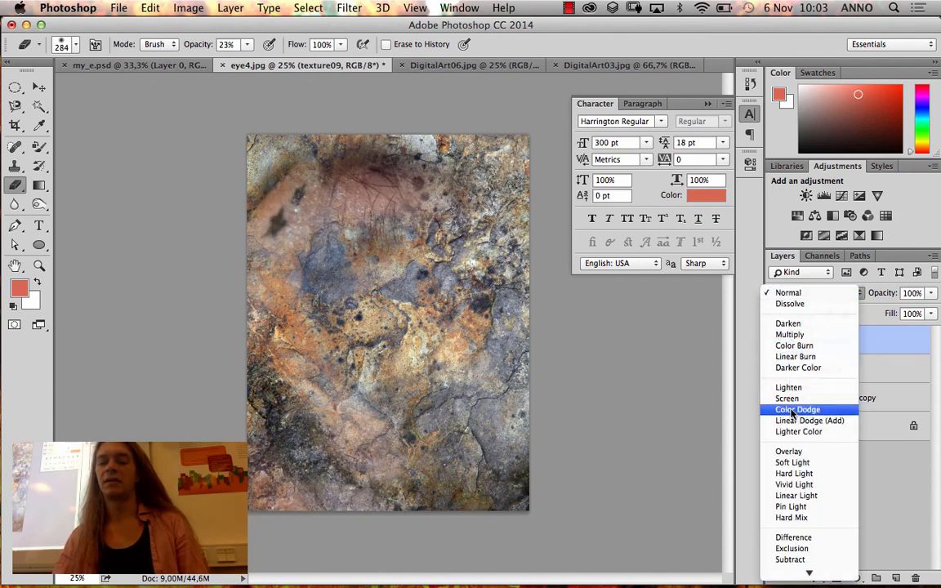
{"action": "left_click", "coordinate": [791, 485]}
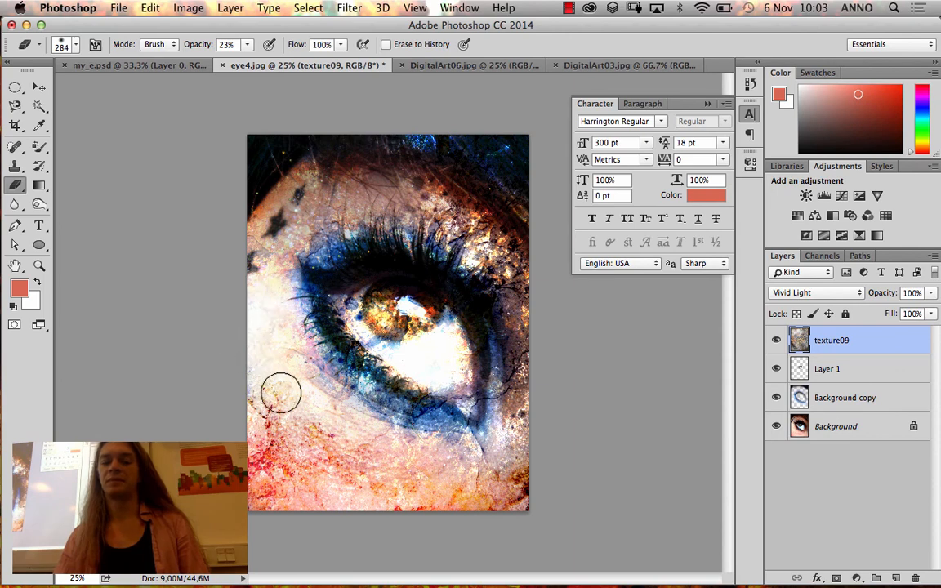
{"action": "mouse_move", "coordinate": [294, 383]}
{"action": "left_mouse_down"}
{"action": "mouse_move", "coordinate": [283, 292]}
{"action": "mouse_move", "coordinate": [322, 309]}
{"action": "mouse_move", "coordinate": [308, 284]}
{"action": "mouse_move", "coordinate": [280, 269]}
{"action": "mouse_move", "coordinate": [257, 286]}
{"action": "mouse_move", "coordinate": [256, 316]}
{"action": "mouse_move", "coordinate": [233, 318]}
{"action": "mouse_move", "coordinate": [273, 380]}
{"action": "mouse_move", "coordinate": [334, 403]}
{"action": "mouse_move", "coordinate": [302, 400]}
{"action": "mouse_move", "coordinate": [278, 416]}
{"action": "mouse_move", "coordinate": [277, 446]}
{"action": "mouse_move", "coordinate": [252, 478]}
{"action": "mouse_move", "coordinate": [291, 474]}
{"action": "mouse_move", "coordinate": [336, 516]}
{"action": "mouse_move", "coordinate": [265, 472]}
{"action": "mouse_move", "coordinate": [279, 490]}
{"action": "mouse_move", "coordinate": [428, 516]}
{"action": "mouse_move", "coordinate": [404, 523]}
{"action": "mouse_move", "coordinate": [382, 513]}
{"action": "mouse_move", "coordinate": [409, 509]}
{"action": "mouse_move", "coordinate": [267, 451]}
{"action": "mouse_move", "coordinate": [304, 454]}
{"action": "mouse_move", "coordinate": [291, 388]}
{"action": "mouse_move", "coordinate": [312, 392]}
{"action": "mouse_move", "coordinate": [348, 376]}
{"action": "mouse_move", "coordinate": [298, 309]}
{"action": "left_mouse_up"}
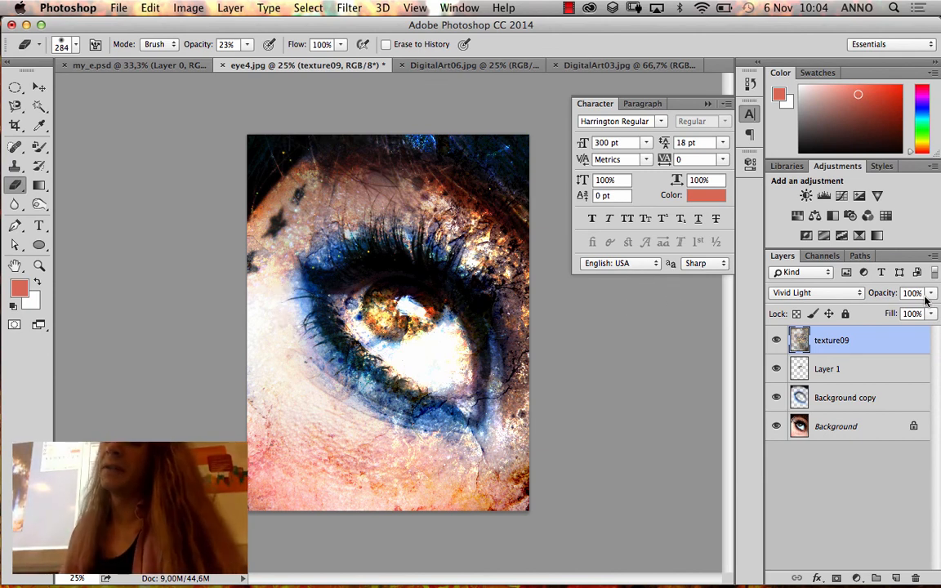
- Lower the opacity of the Vivid Light texture09 layer to 52%
{"action": "left_click", "coordinate": [913, 293]}
{"action": "left_click", "coordinate": [931, 292]}
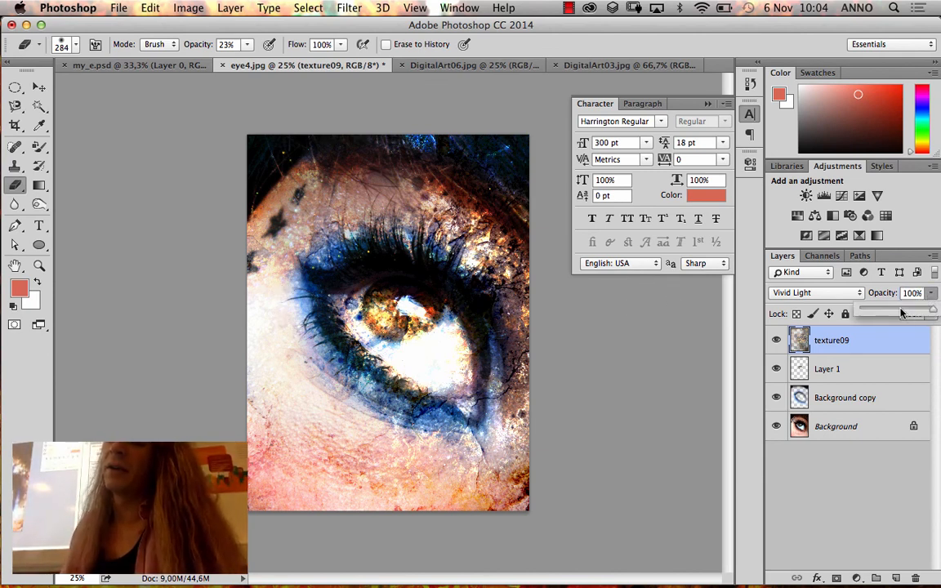
{"action": "left_click_drag", "start_coordinate": [904, 309], "coordinate": [898, 322]}
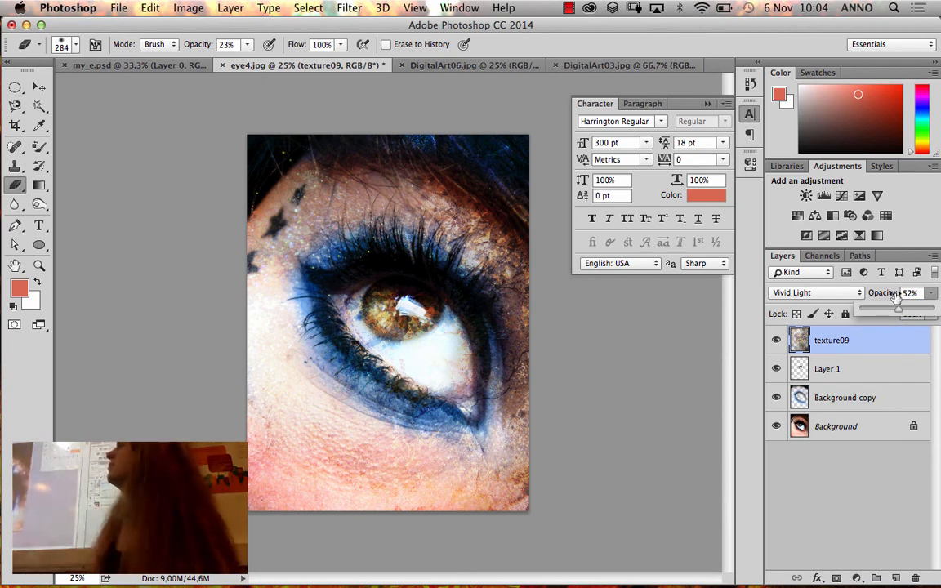